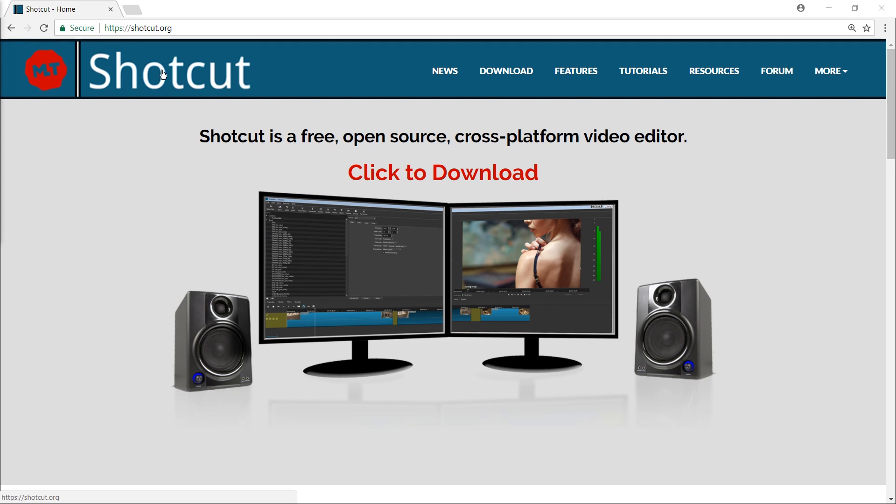
Step: Open the Shotcut website's download page and review the available installers, portable zips and current version
double_click(204, 26)
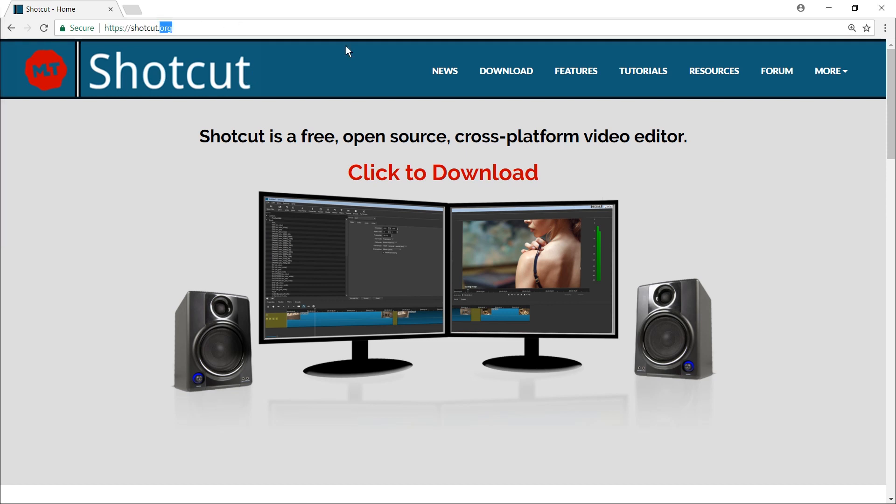
click(514, 72)
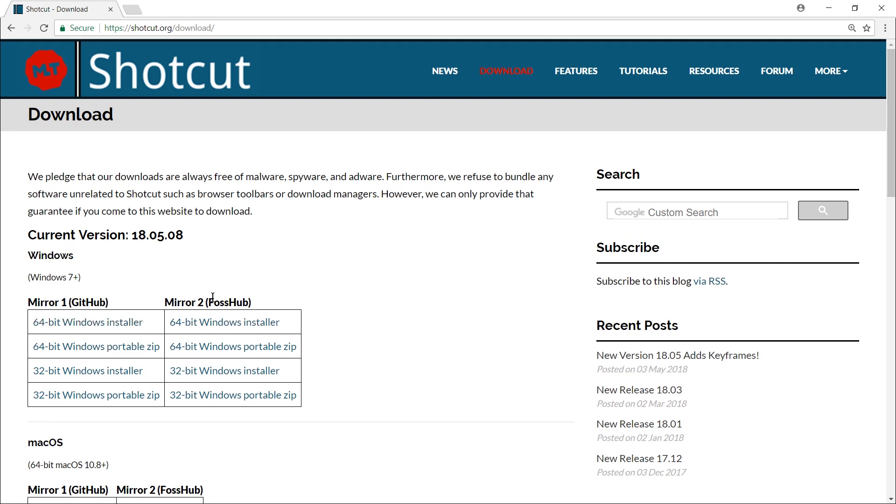
scroll(213, 297, down, 2)
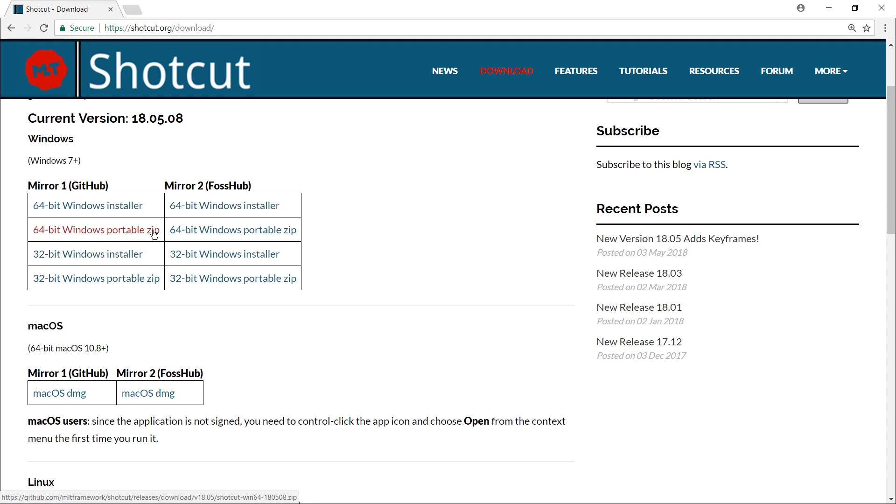
scroll(418, 196, up, 3)
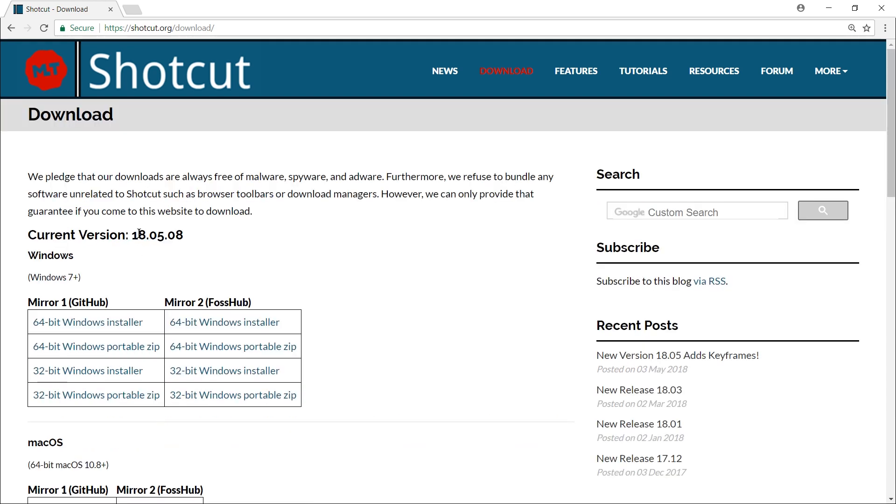
double_click(146, 235)
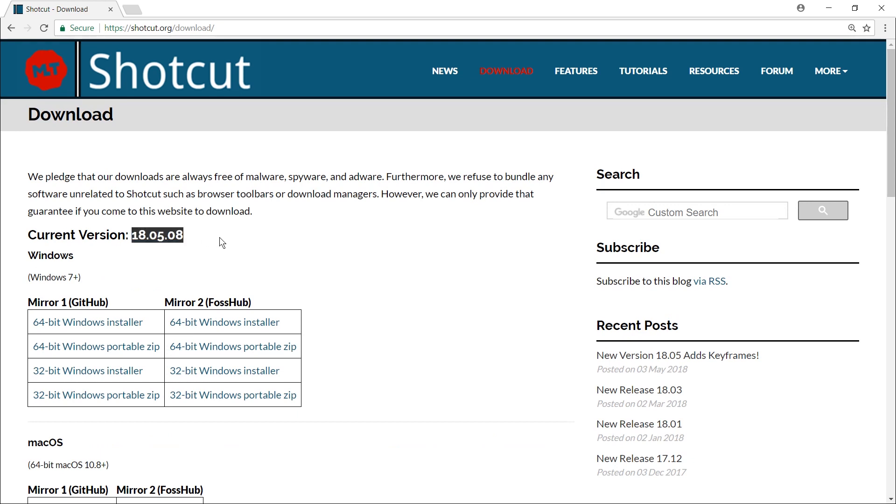
Step: Switch to File Explorer, open the Shotcut folder inside shotcut-win64-180508 and launch shotcut.exe
key(alt+Tab)
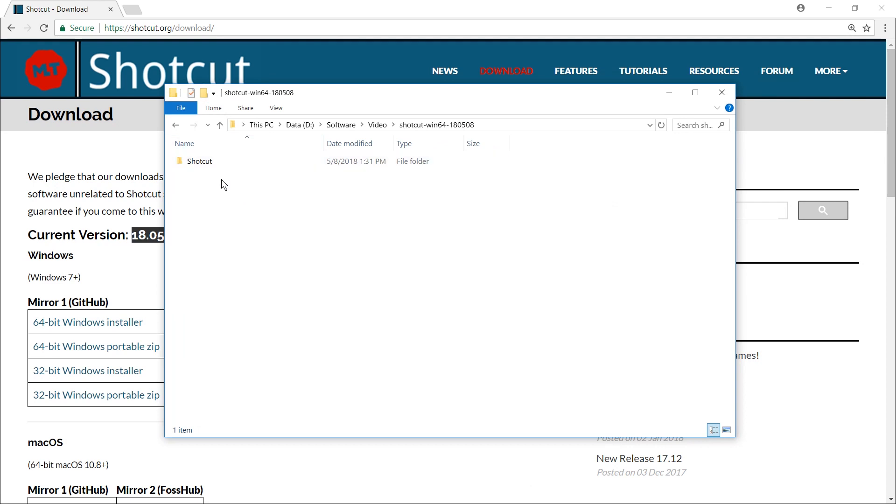
double_click(202, 163)
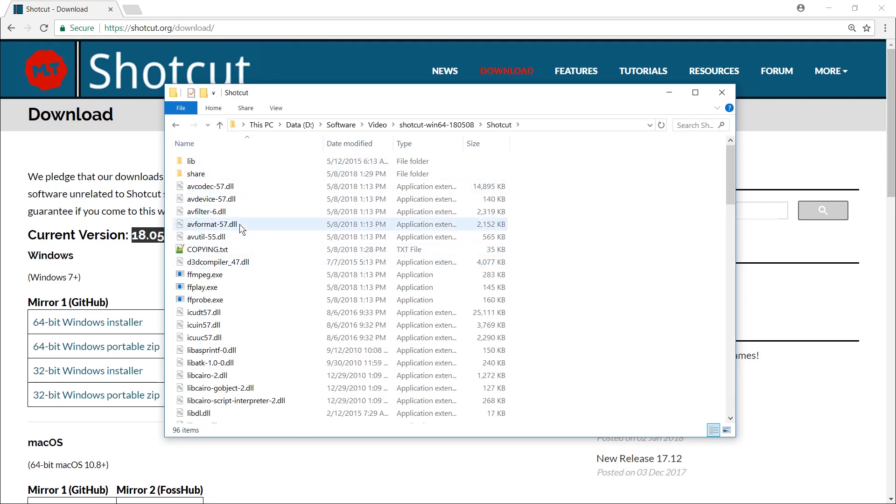
scroll(239, 224, down, 20)
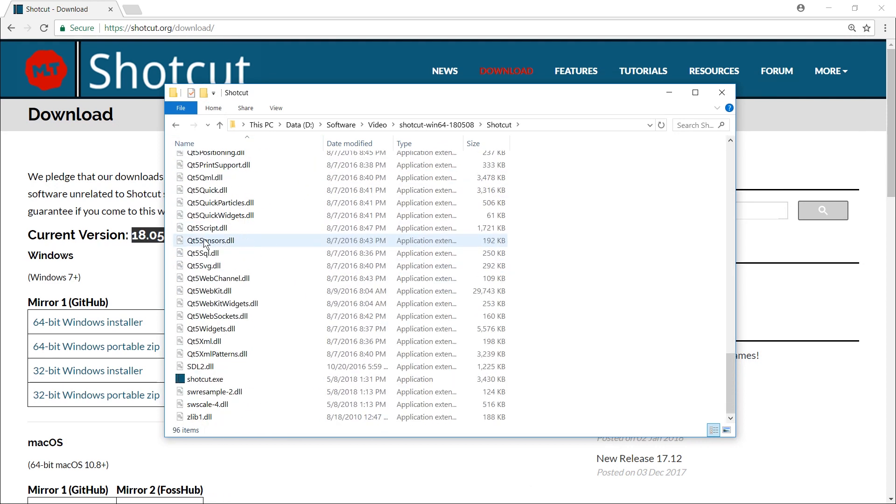
click(204, 239)
text(sh)
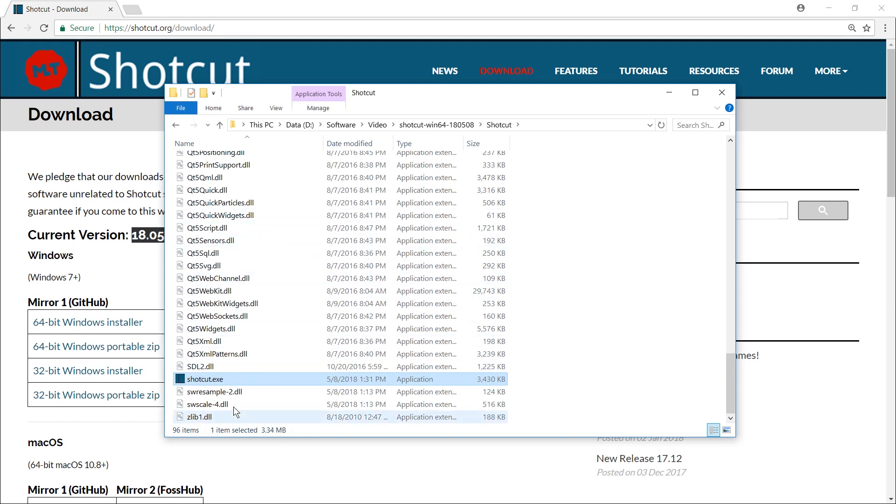
double_click(213, 382)
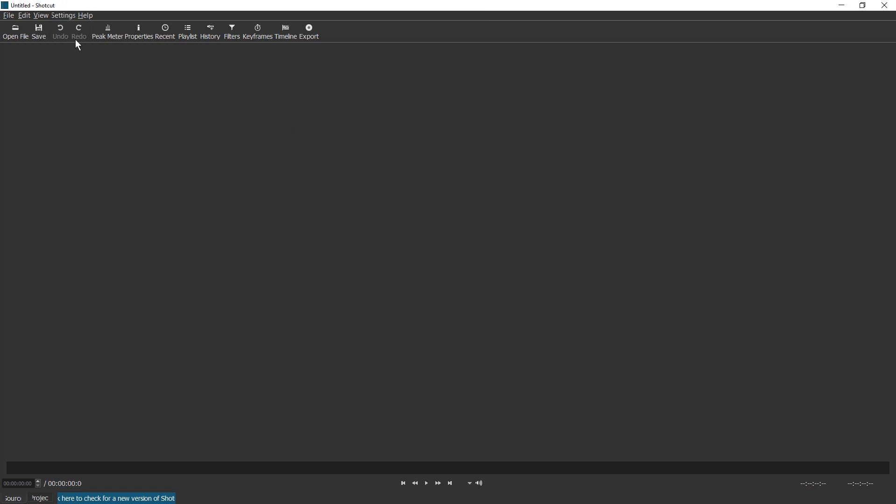
Step: Restore Shotcut's default layout and maximize its window
click(41, 16)
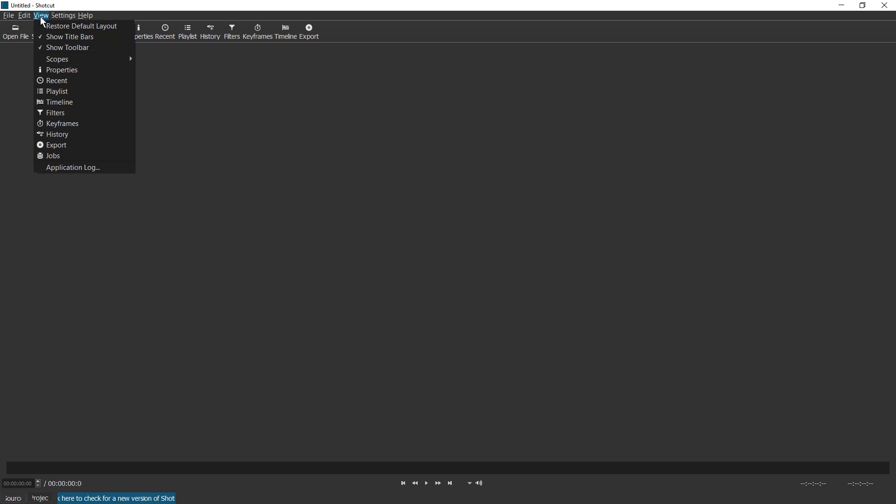
click(78, 30)
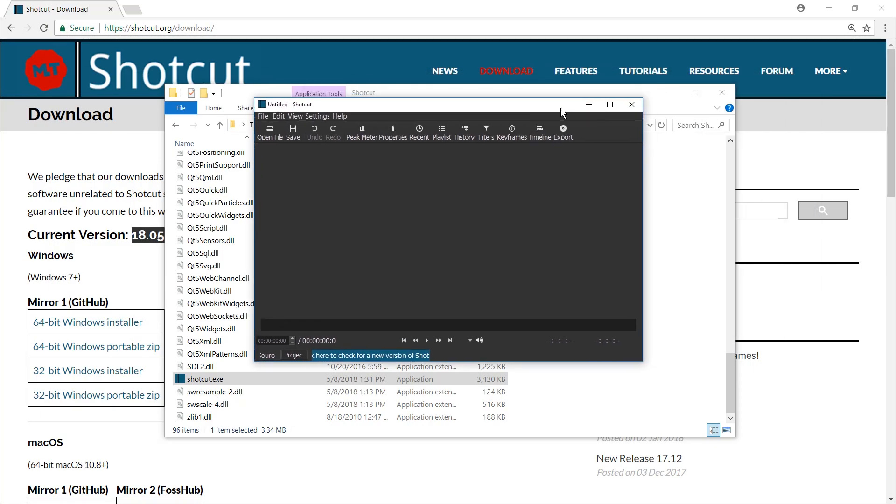
drag(561, 108, 559, 109)
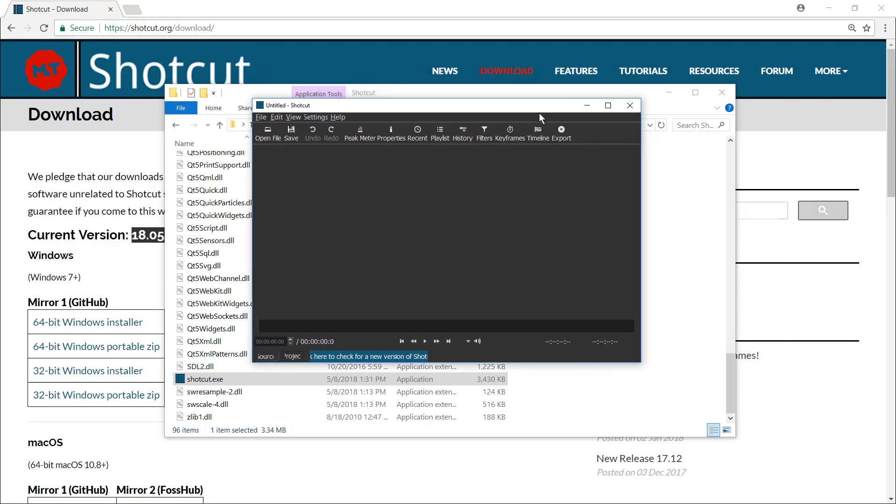
double_click(536, 111)
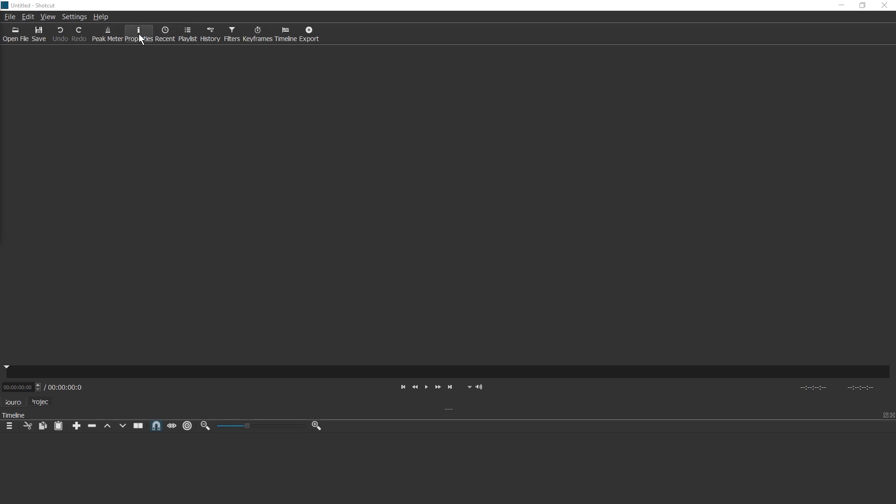
Step: Hide the toolbar and restore the default layout to bring it back
click(51, 18)
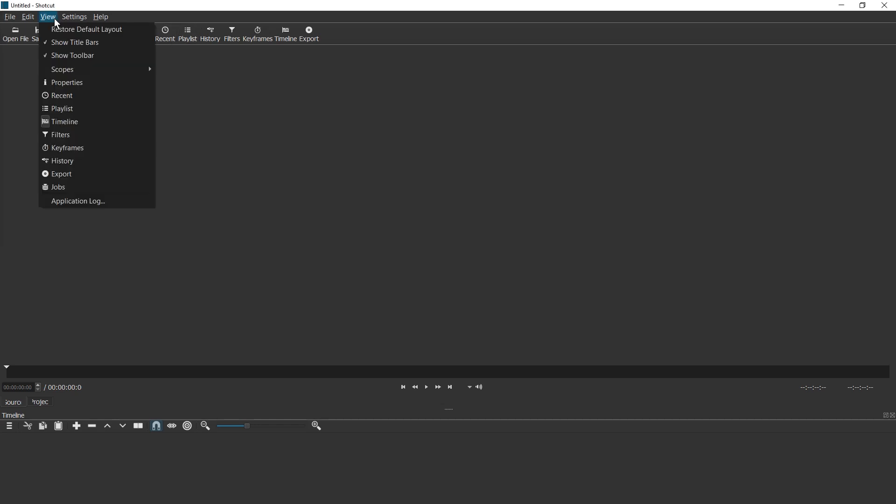
click(82, 57)
click(47, 18)
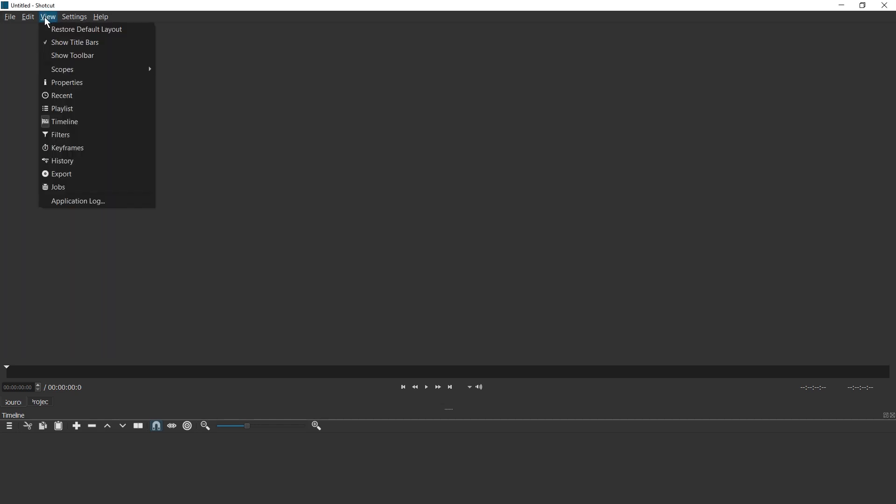
click(105, 31)
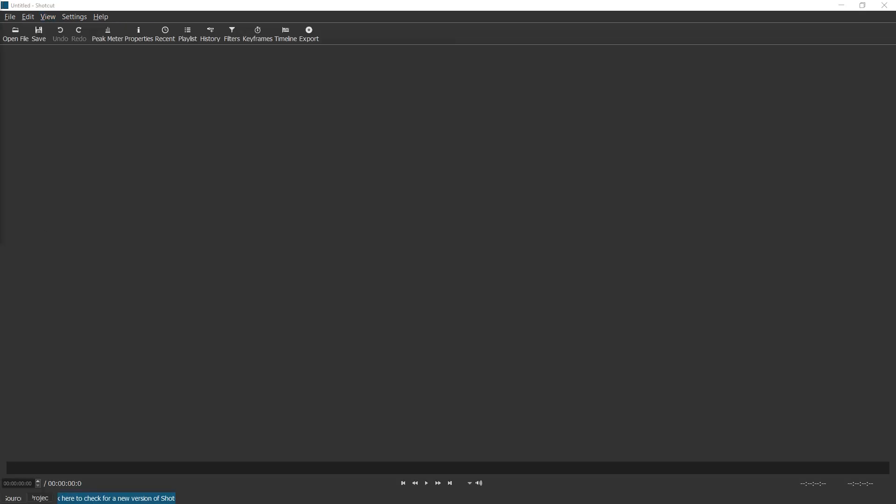
Step: Bring the media folder over Shotcut and look over the arrow, logo and six slide images
drag(0, 82, 477, 85)
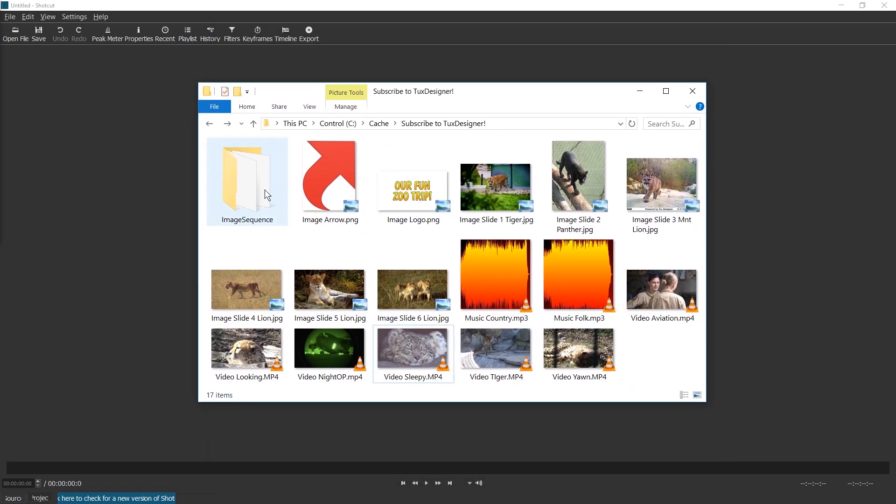
click(326, 187)
click(413, 187)
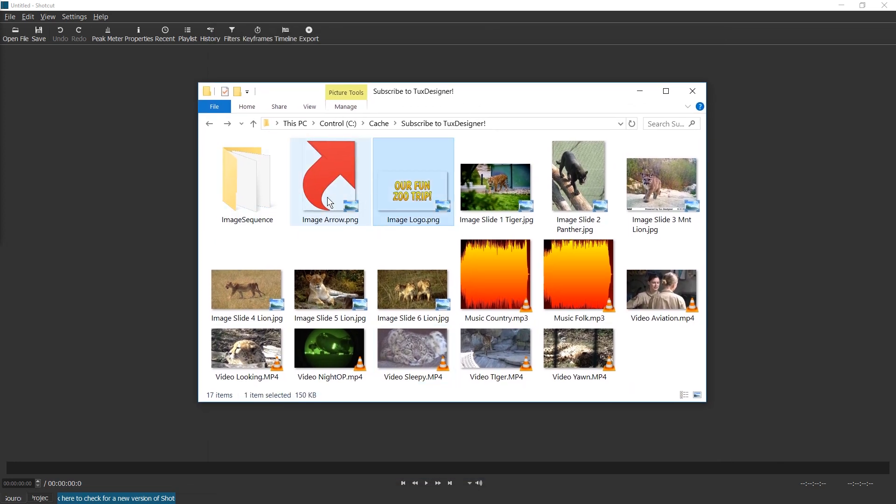
click(328, 198)
click(408, 198)
click(325, 189)
click(507, 199)
shift+click(654, 192)
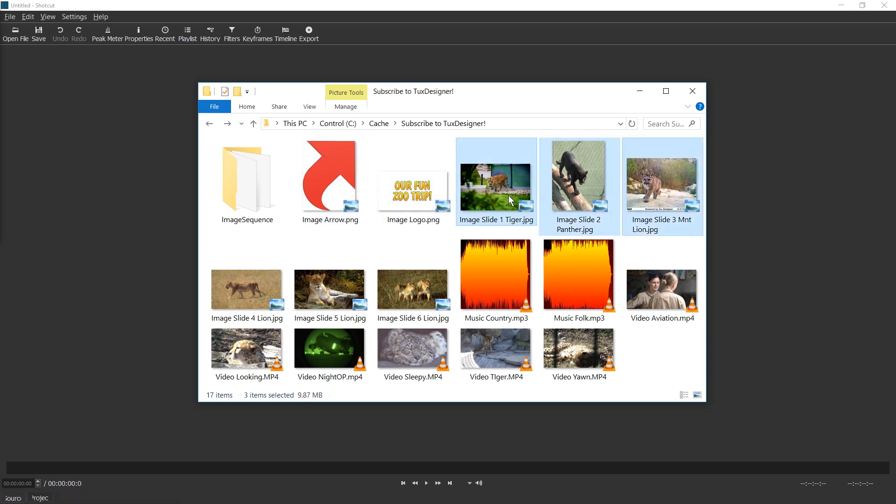
click(420, 285)
shift+click(252, 286)
click(407, 286)
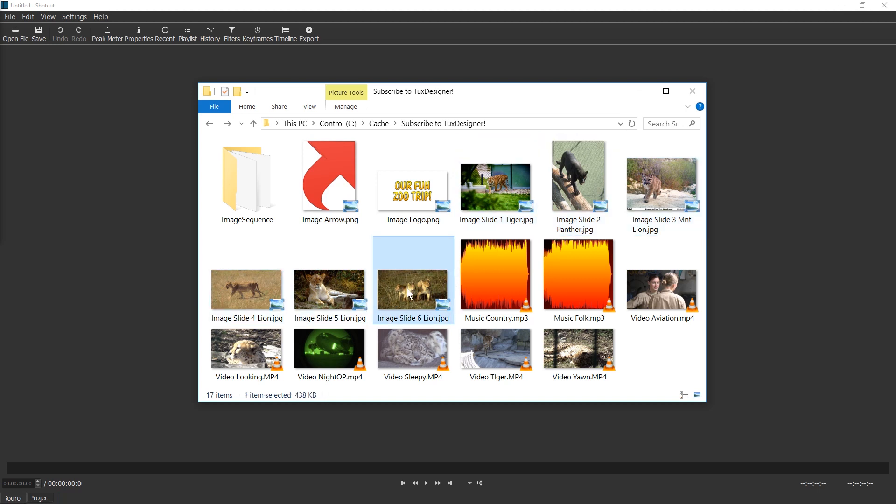
Step: Look over the two music files and the six video files in the media folder
click(516, 290)
ctrl+click(595, 277)
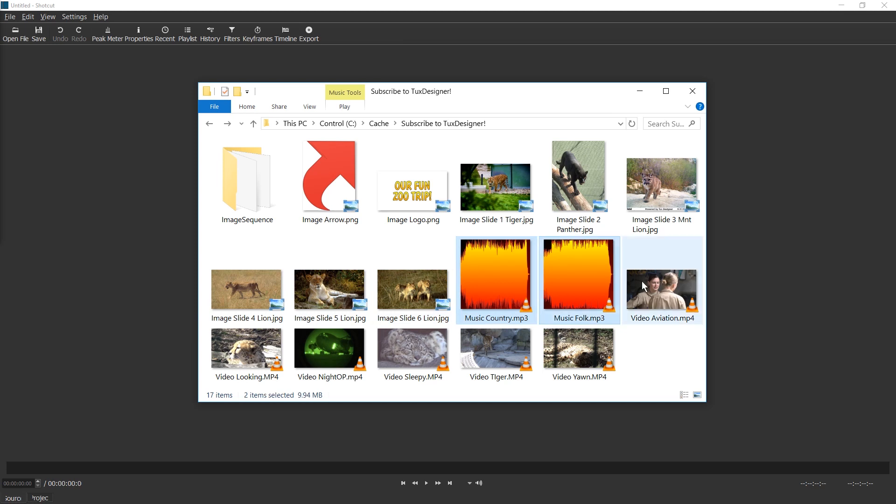
click(644, 285)
shift+click(577, 360)
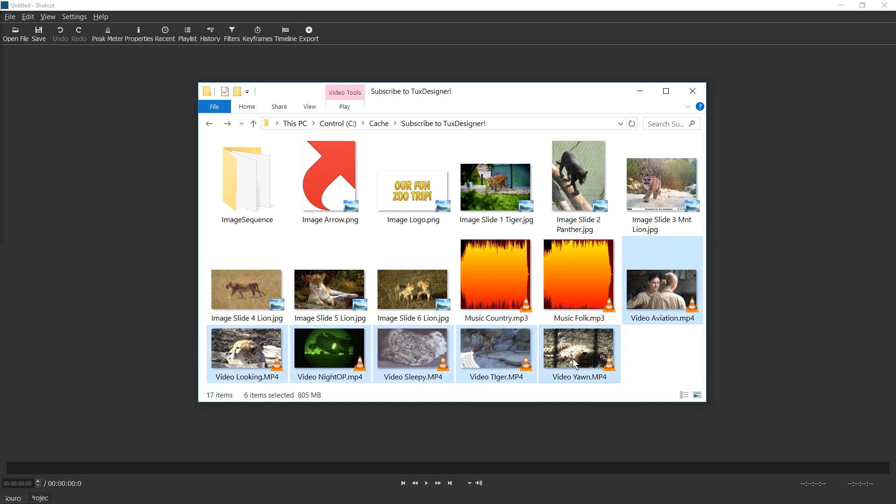
click(676, 338)
click(346, 362)
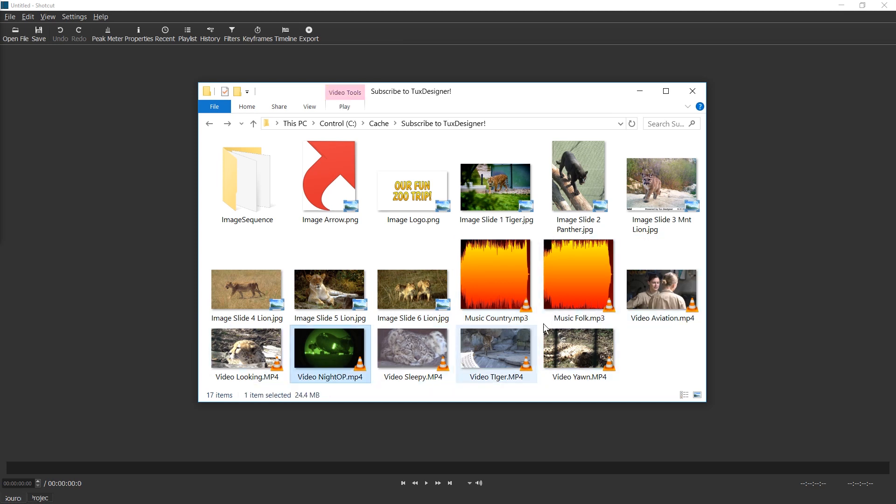
Step: Load Video Aviation.mp4 from the media folder into Shotcut's player
click(649, 298)
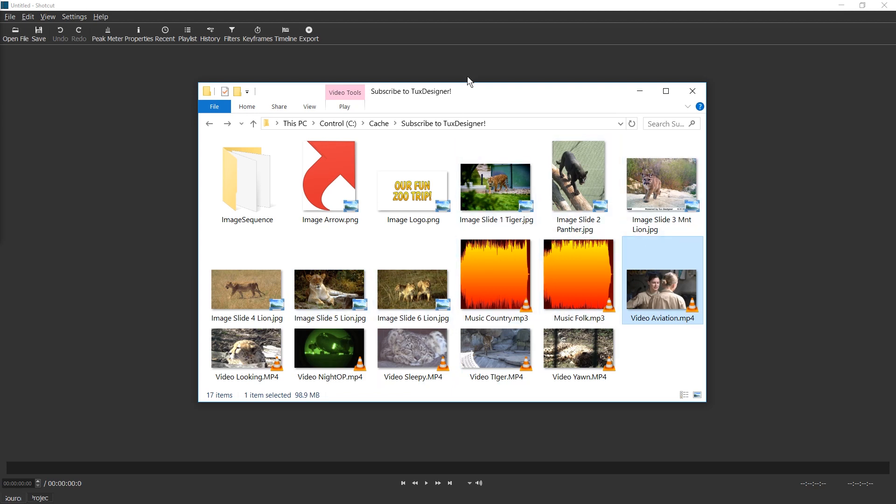
drag(467, 94, 568, 123)
drag(744, 322, 144, 247)
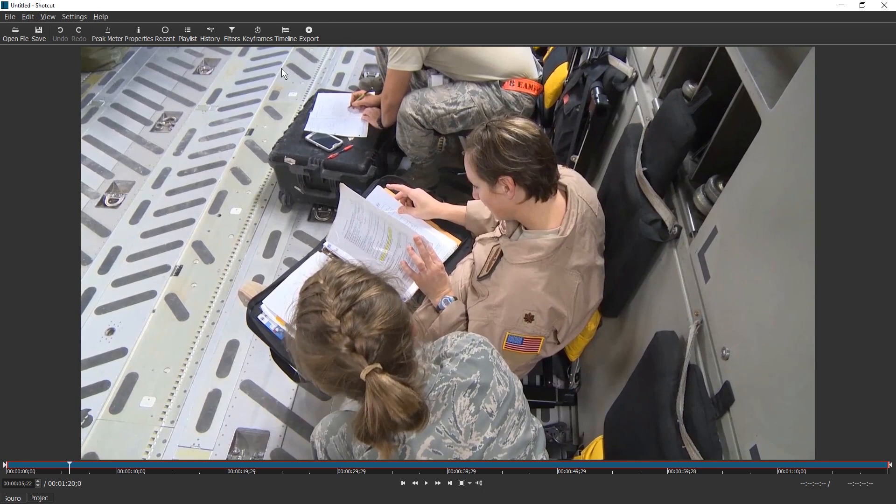
Step: Show the Timeline, add the loaded aviation clip to a new video track and enlarge the timeline area
click(282, 39)
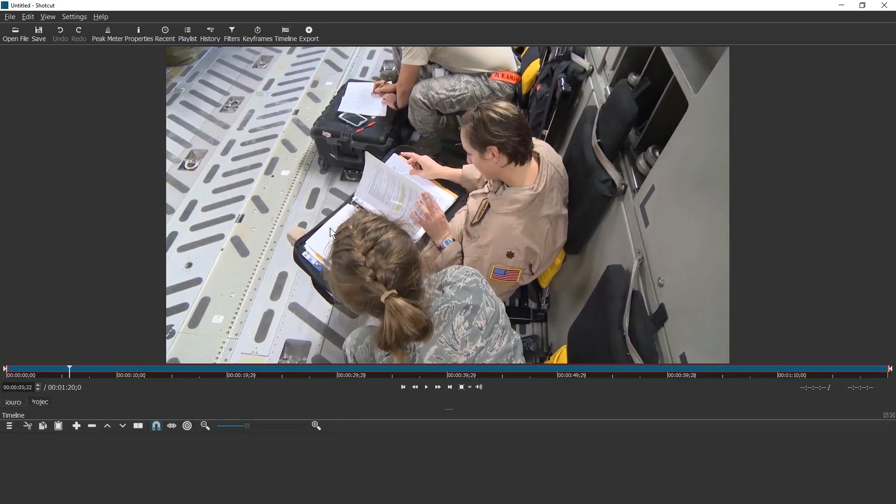
drag(329, 227, 27, 455)
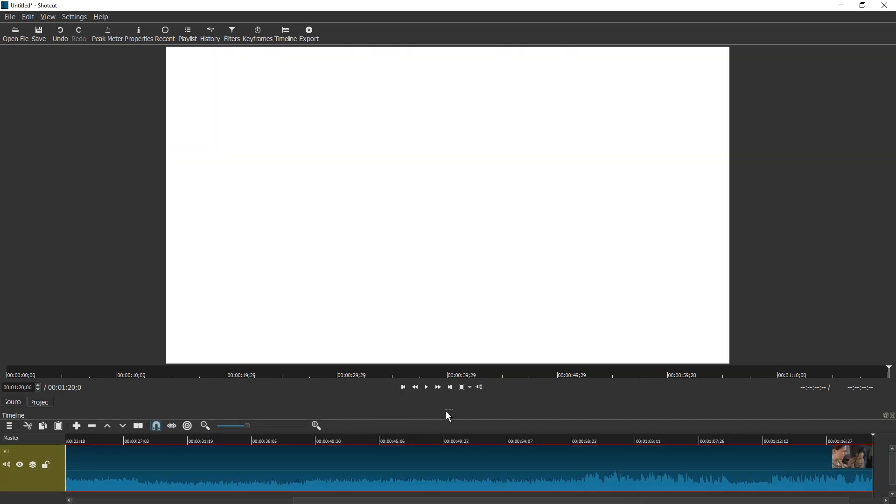
drag(447, 412, 453, 344)
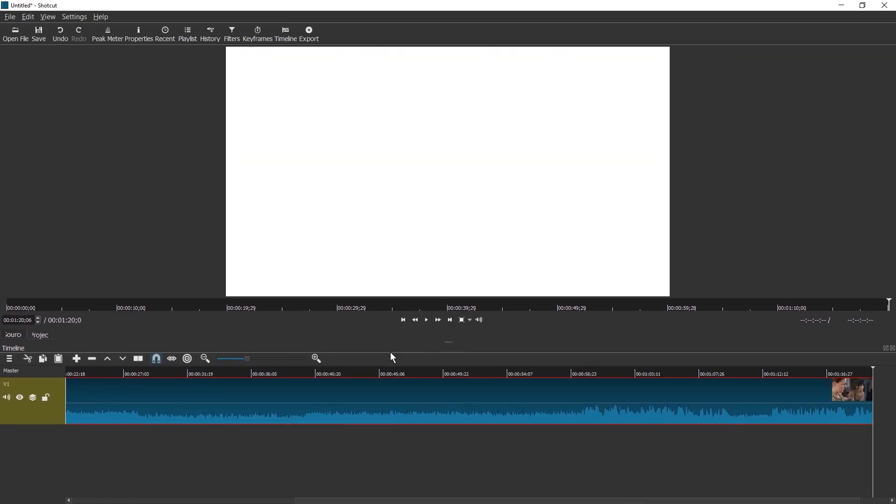
Step: Scrub through the aviation clip on the timeline and examine it at different zoom levels
mouse_move(114, 436)
mouse_down()
mouse_move(377, 440)
mouse_move(511, 429)
mouse_move(700, 440)
mouse_move(318, 436)
mouse_move(102, 446)
mouse_up()
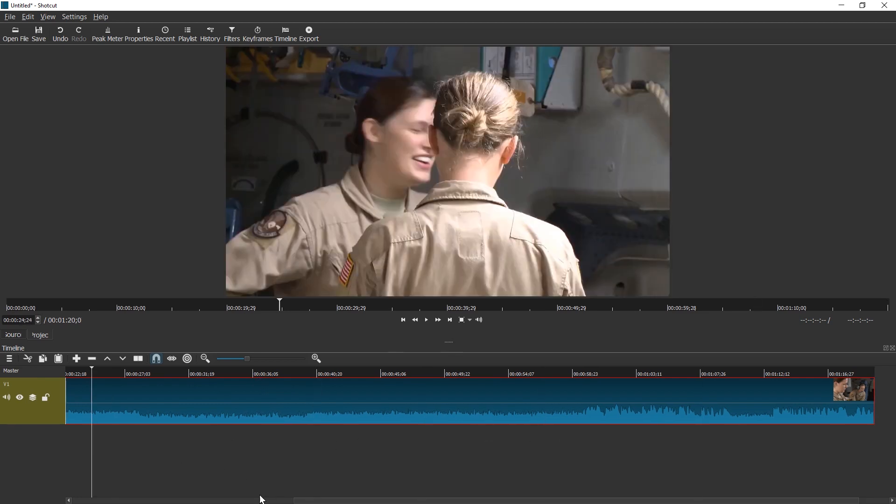
click(255, 499)
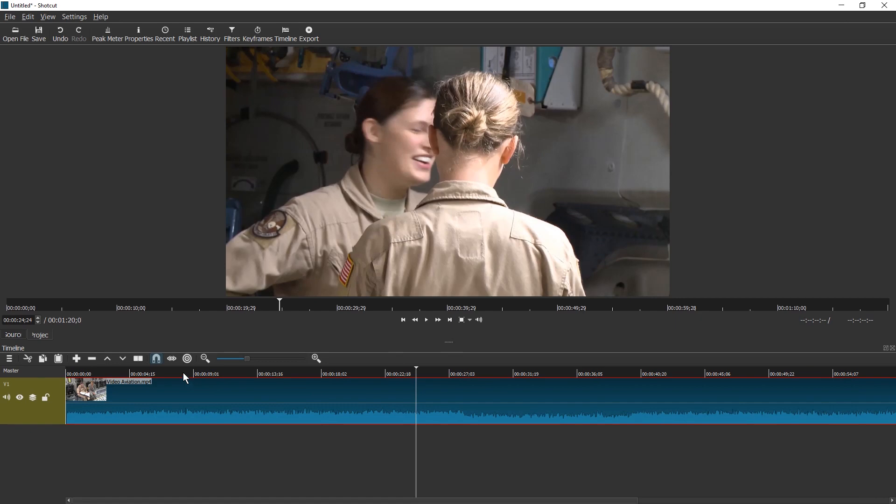
drag(183, 373, 270, 373)
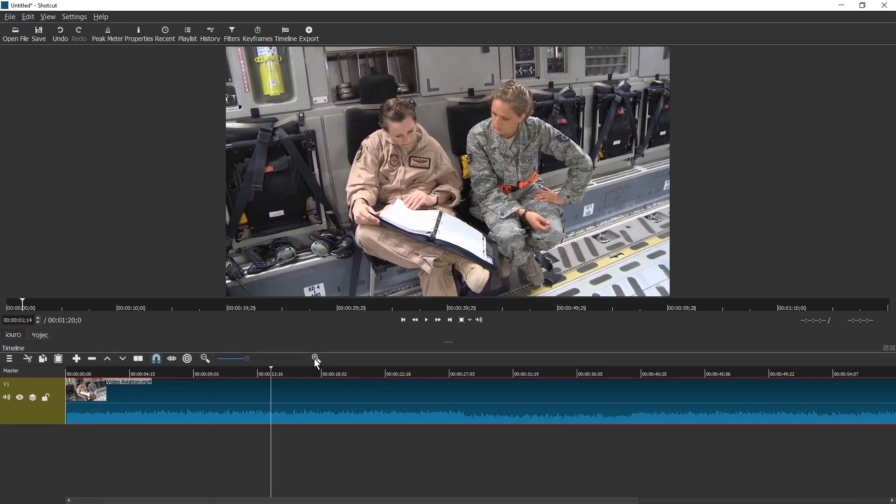
drag(240, 433, 498, 445)
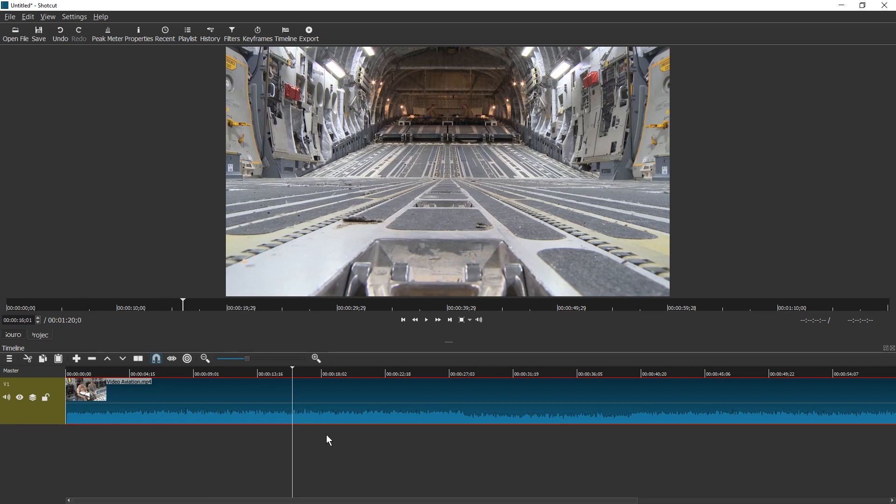
scroll(324, 420, down, 4)
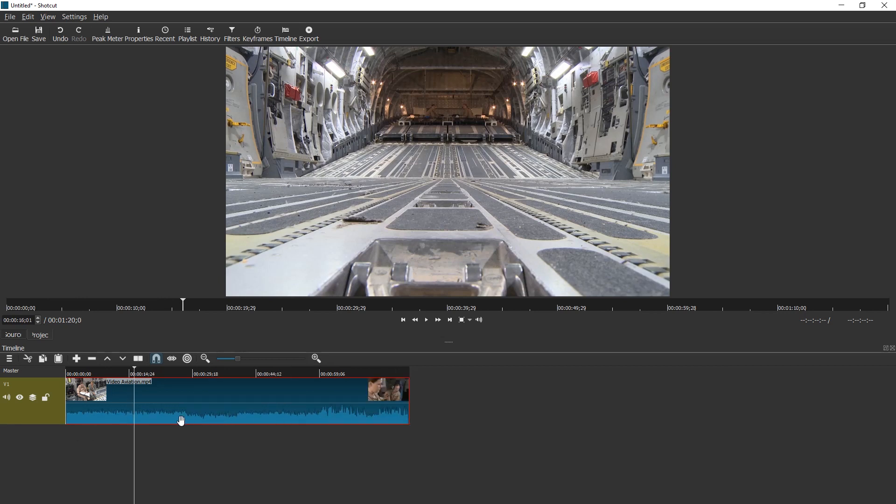
scroll(160, 422, up, 5)
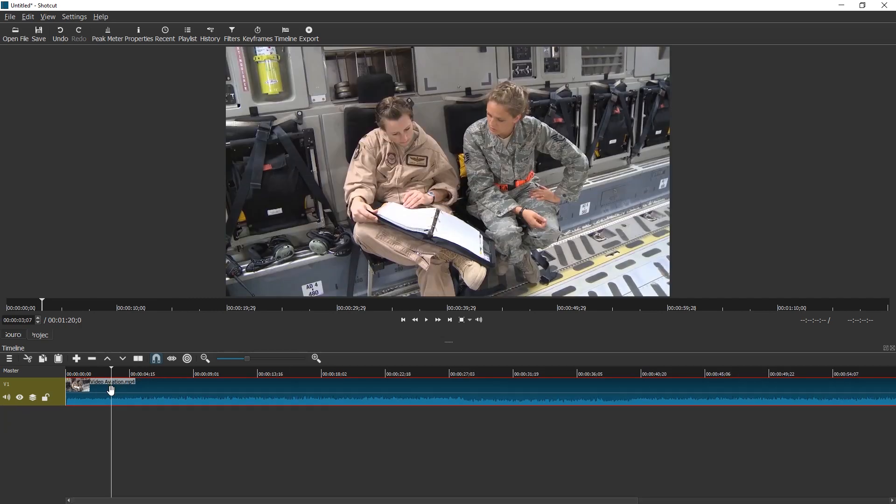
Step: Enlarge the height of the timeline track so the aviation clip's thumbnail and waveform are shown larger
drag(110, 391, 168, 404)
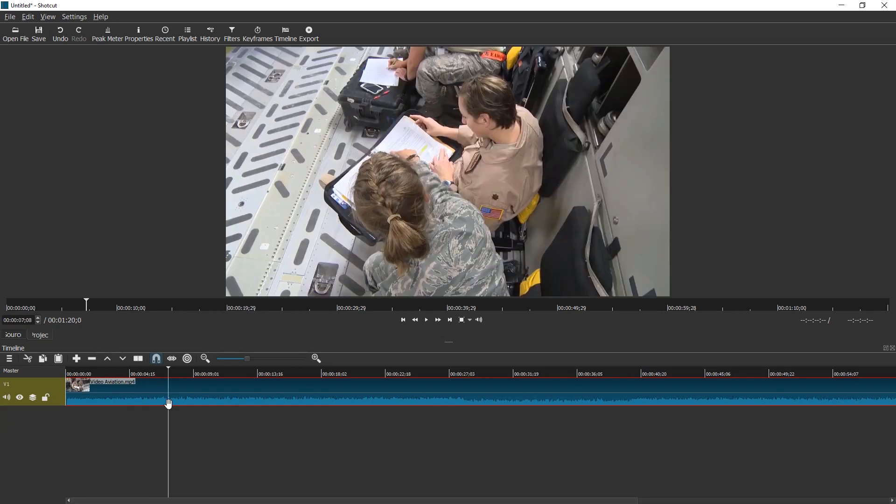
scroll(174, 402, up, 4)
scroll(161, 403, down, 2)
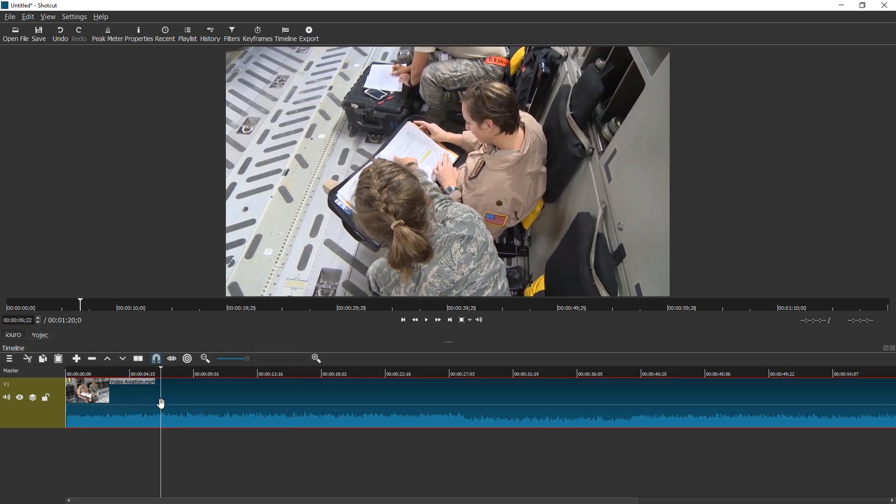
scroll(162, 403, down, 2)
scroll(163, 404, up, 2)
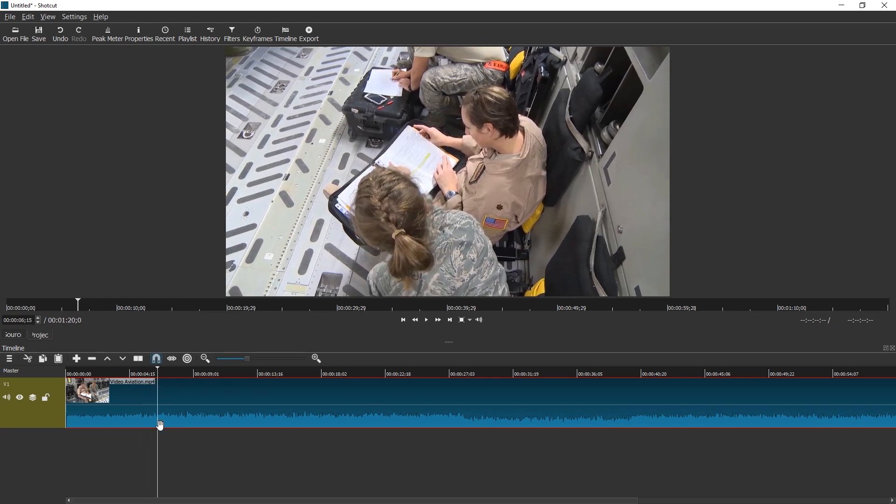
click(160, 425)
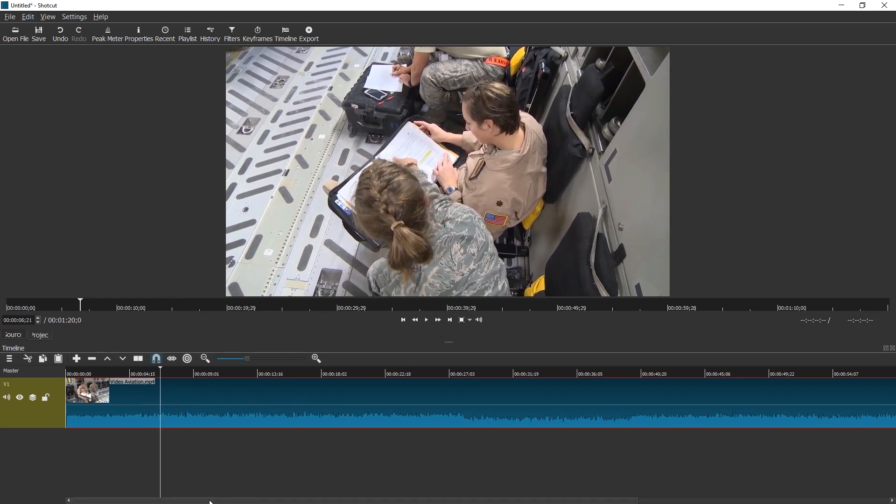
Step: Zoom the timeline out slightly and split the aviation clip at 00:00:10;15
drag(202, 502, 79, 502)
drag(239, 360, 193, 375)
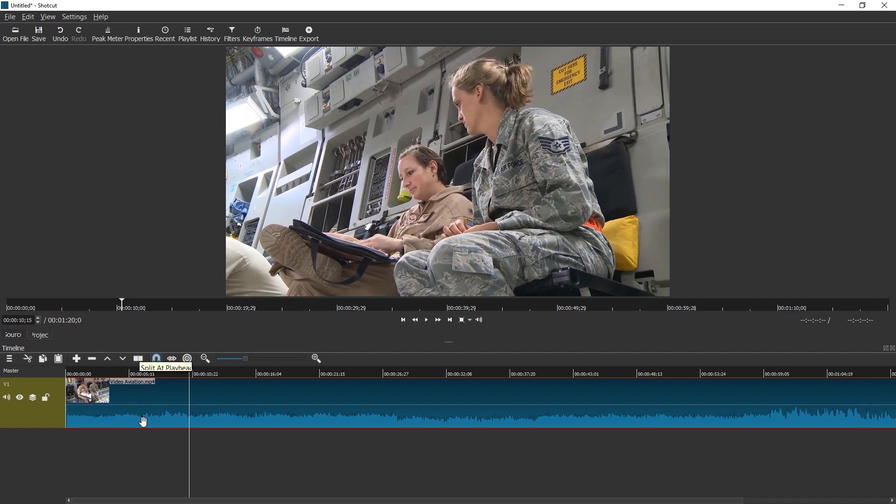
key(s)
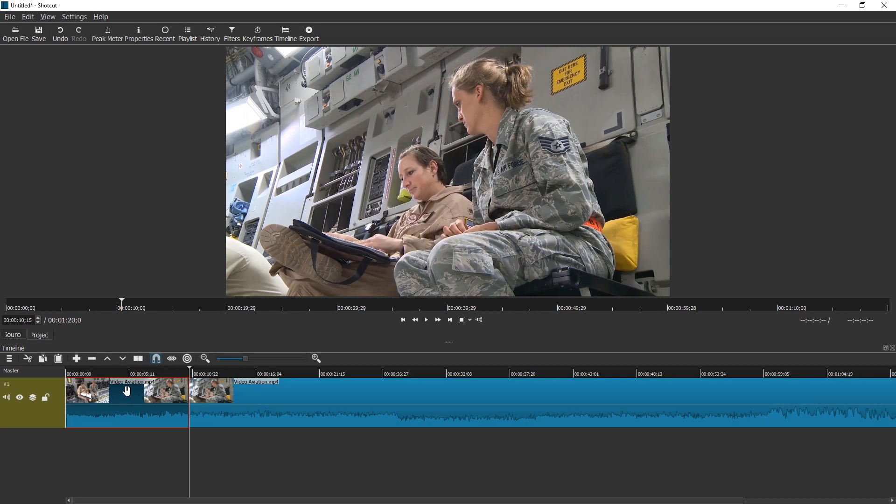
Step: Try removing the aviation segment before the split, and undo the removal
right_click(120, 389)
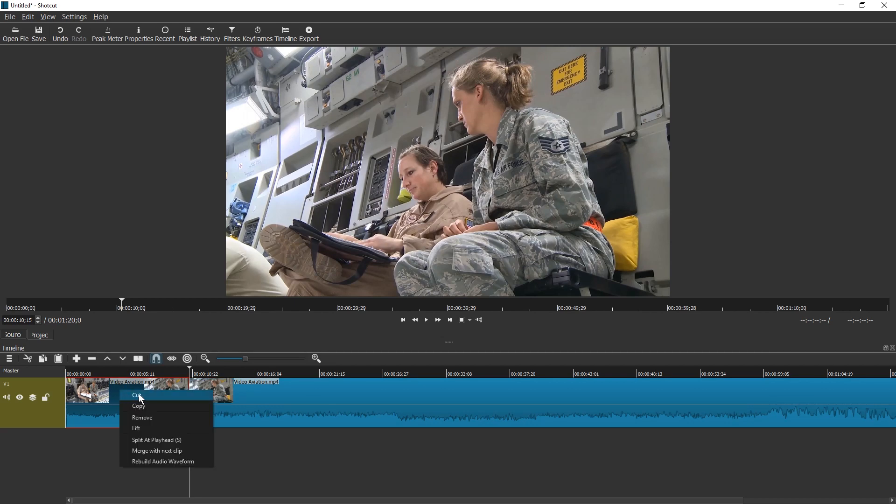
click(159, 418)
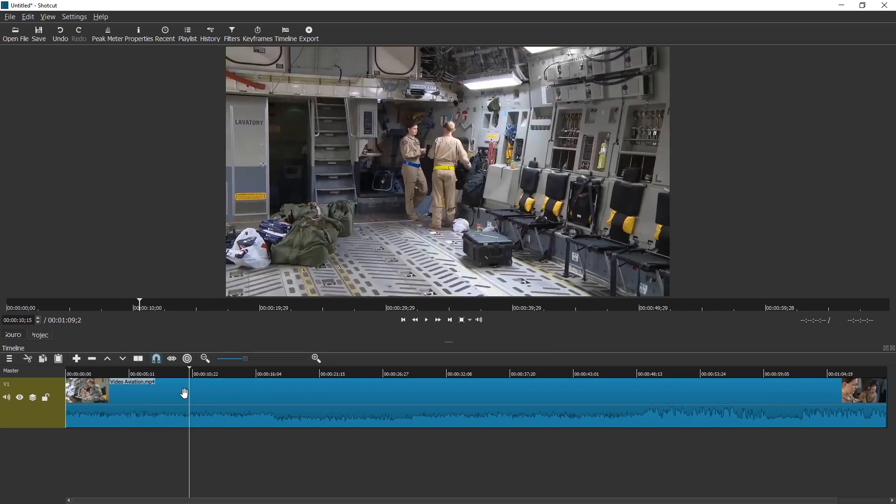
key(ctrl+z)
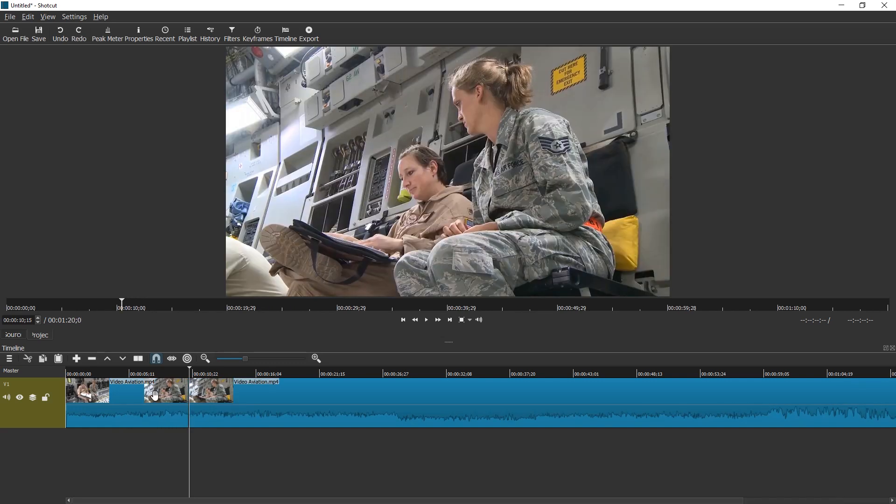
Step: Lift the aviation segment before the split off the track and remove the empty gap it leaves
click(157, 393)
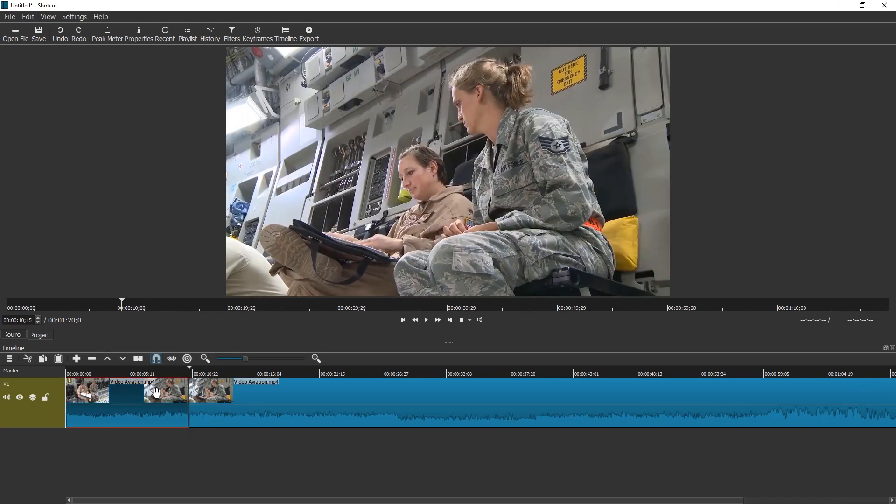
key(Delete)
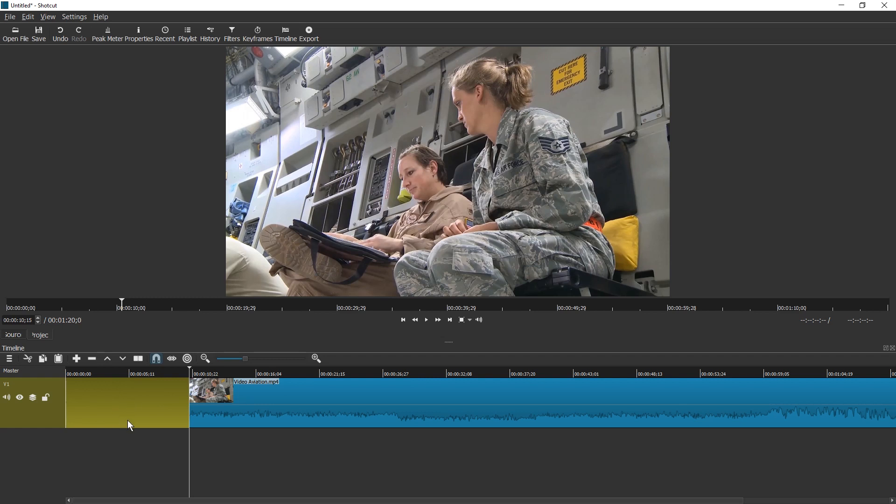
right_click(110, 398)
click(130, 411)
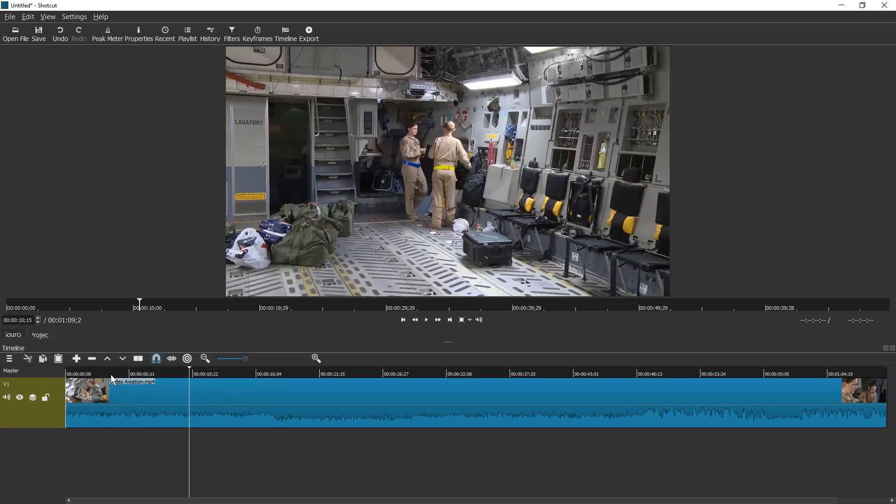
Step: Split the remaining aviation clip at 00:00:08;28
drag(113, 380, 171, 376)
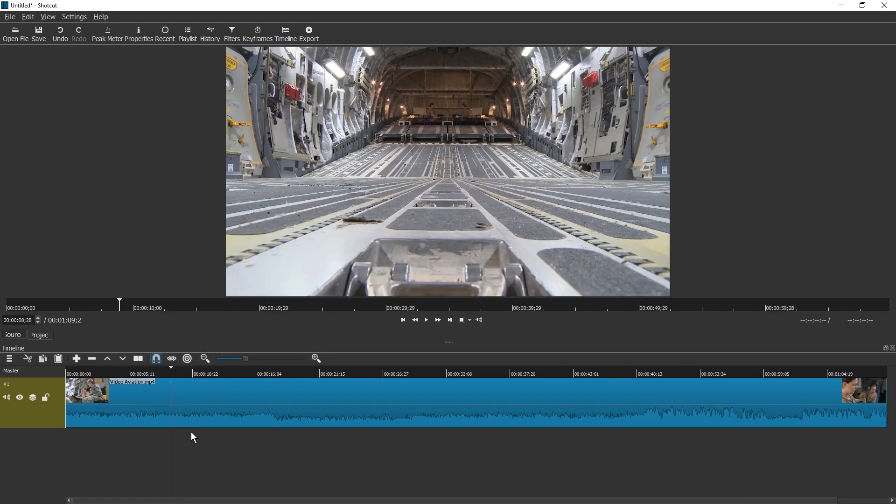
key(s)
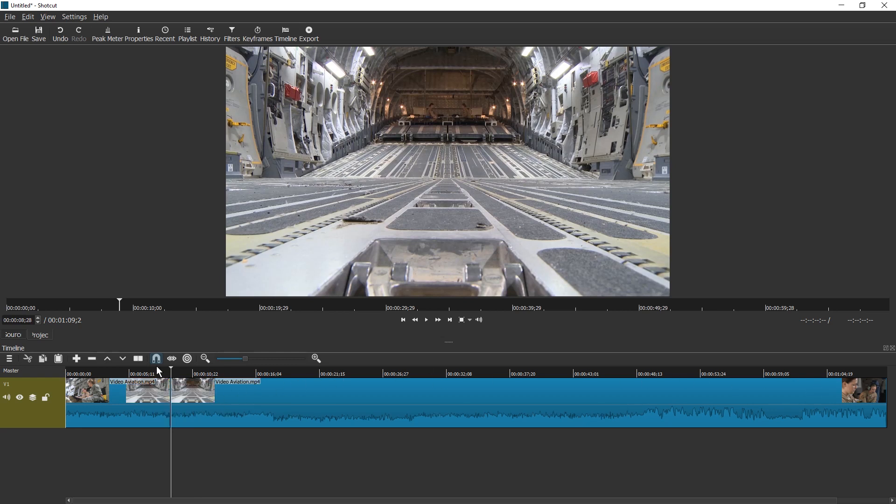
Step: Trim the start of the second aviation segment to 00:00:20;23 and move the segment against the end of the first
drag(272, 373, 316, 372)
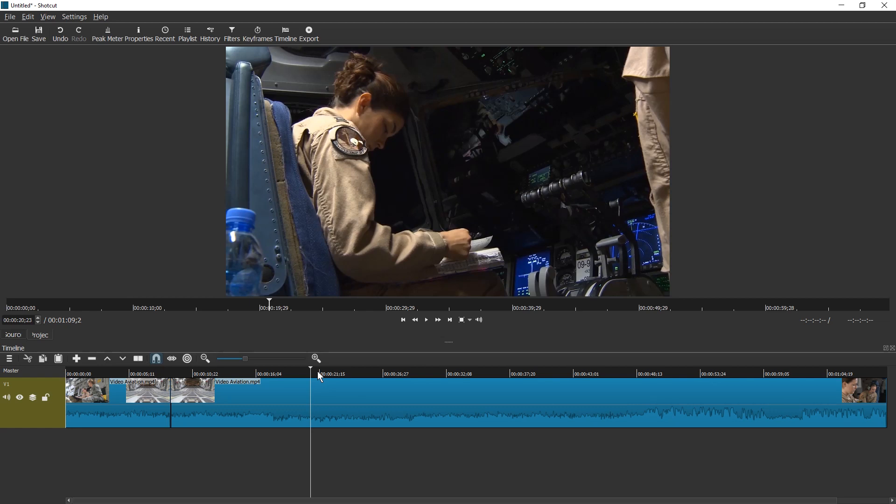
click(175, 402)
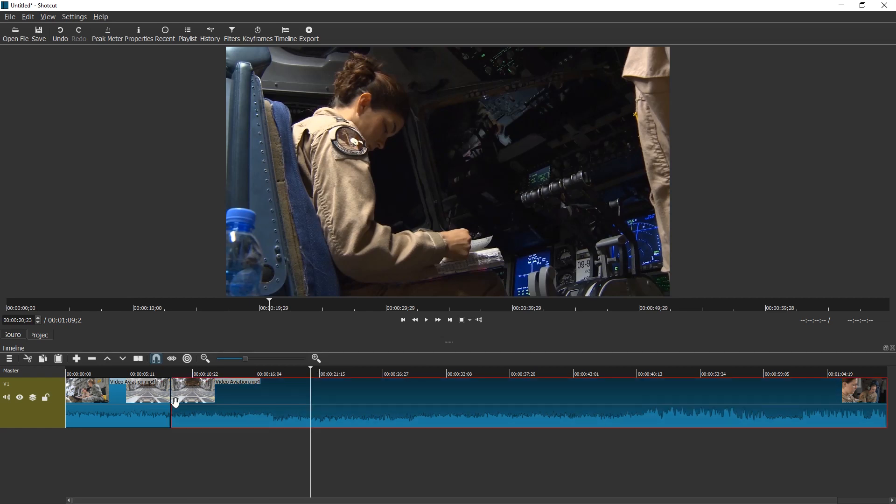
drag(173, 403, 330, 408)
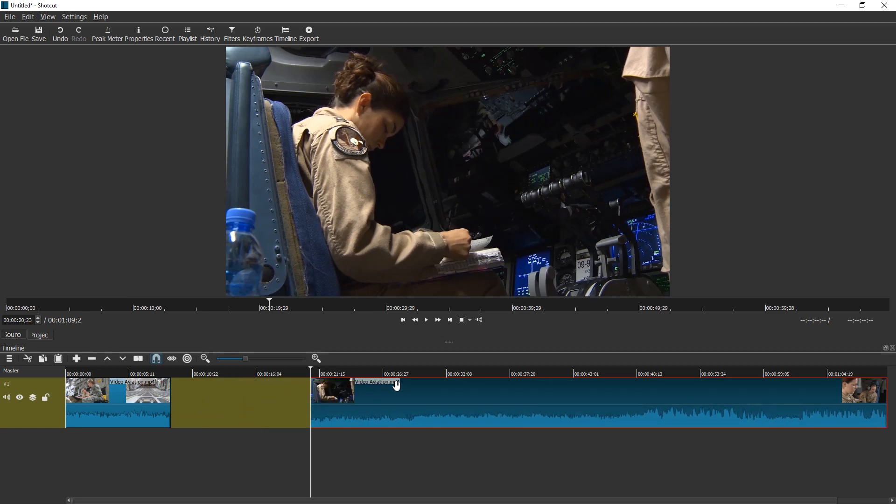
drag(395, 386, 279, 390)
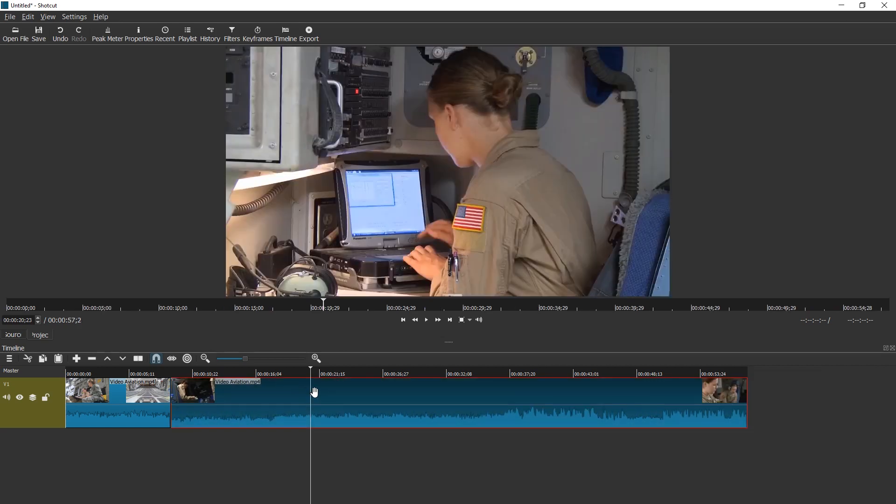
Step: Split the second aviation segment at 00:00:26;22 and remove everything after the split
drag(336, 371, 382, 370)
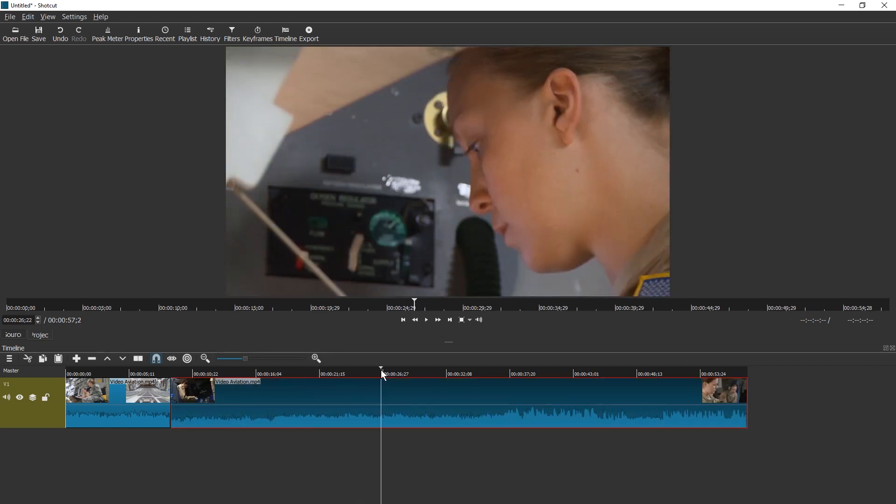
key(s)
click(432, 391)
right_click(433, 393)
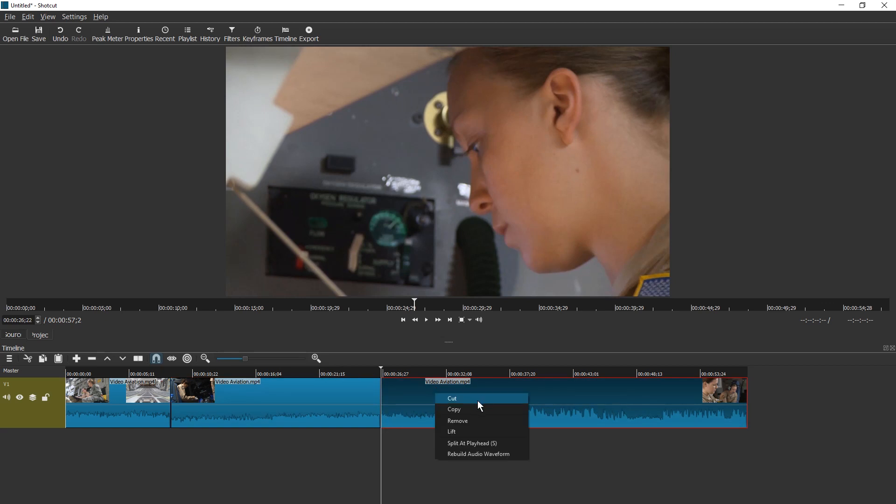
click(482, 425)
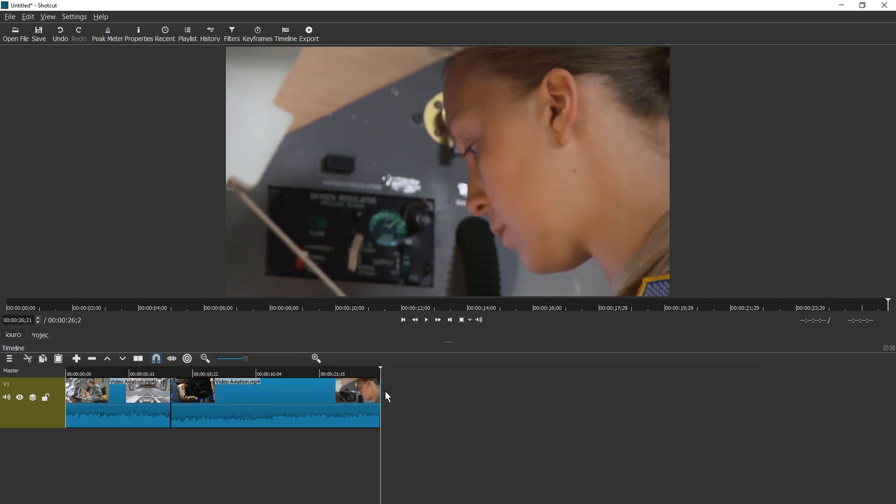
Step: Play the edited sequence across the cut between the two aviation segments
click(140, 374)
key(space)
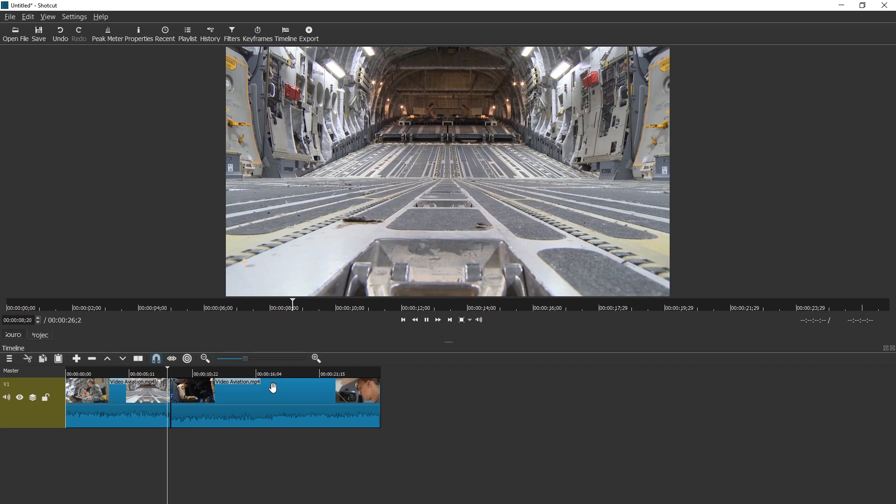
key(space)
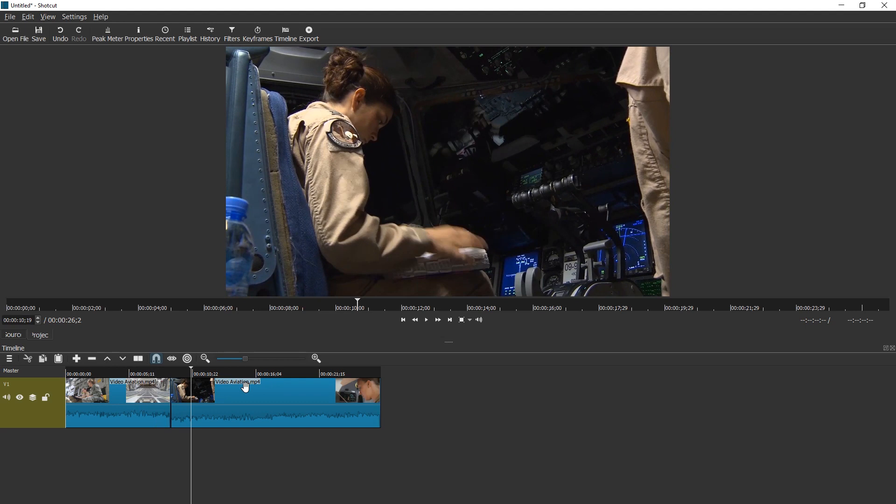
Step: Load Music Folk.mp3 from the media folder into the player and place it on V1 after the aviation segments
key(alt+Tab)
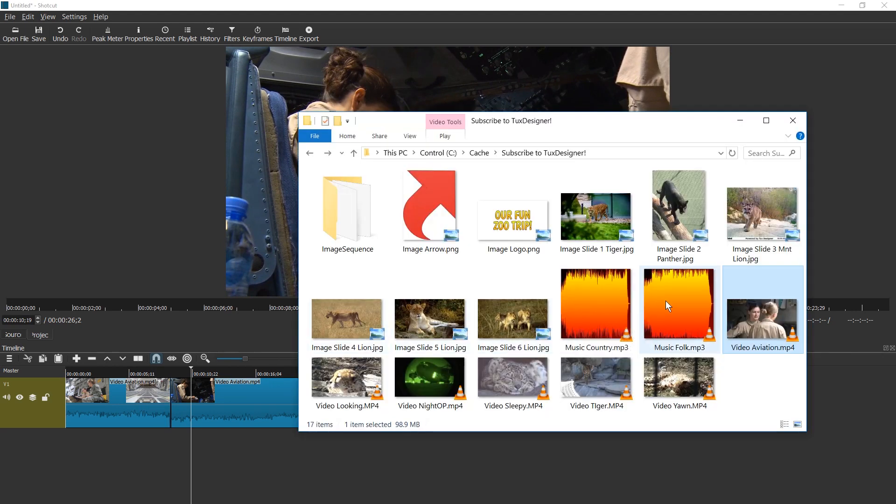
drag(665, 301, 400, 89)
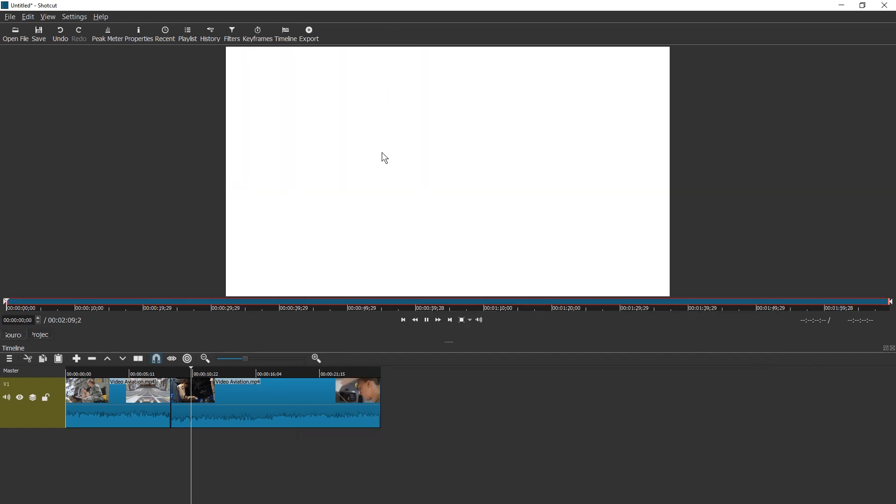
drag(385, 157, 460, 401)
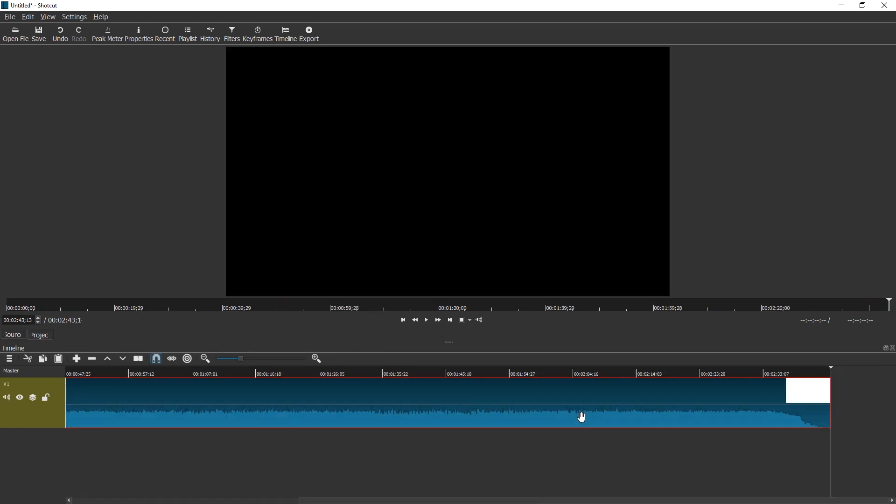
scroll(581, 417, down, 2)
scroll(138, 425, up, 2)
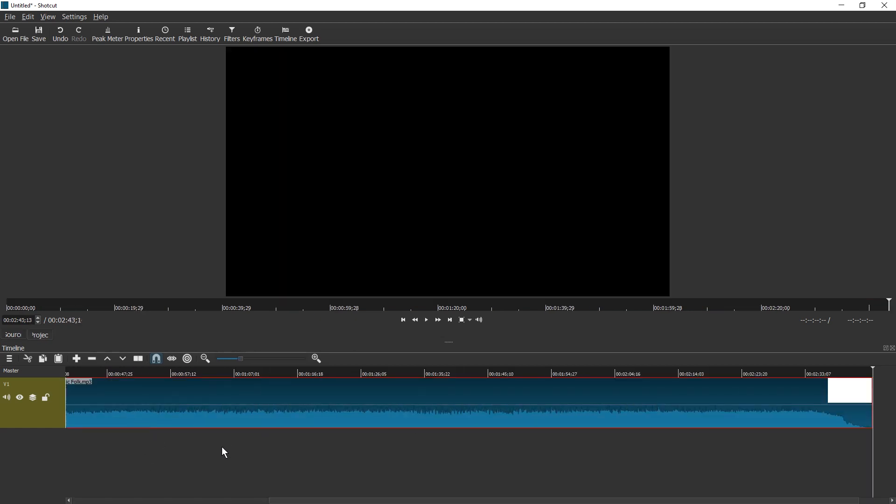
click(246, 501)
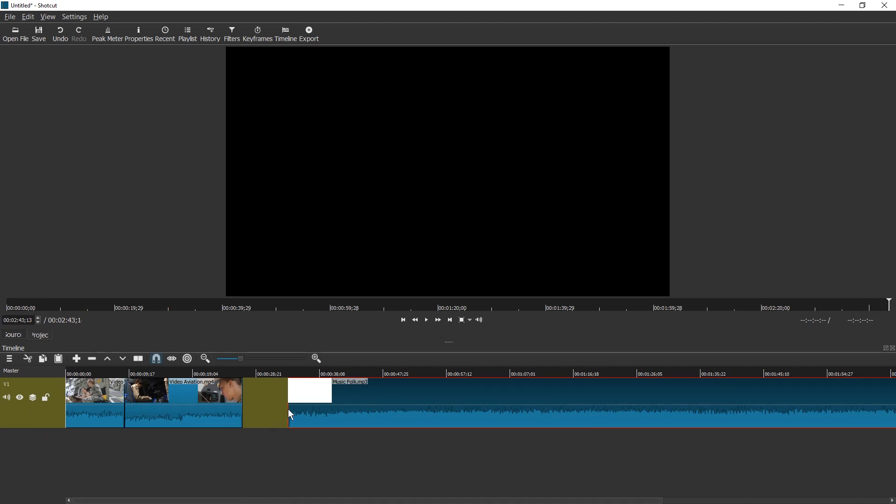
Step: Add an audio track to the timeline and move the Music Folk.mp3 clip from V1 to the start of A1
click(10, 359)
click(193, 469)
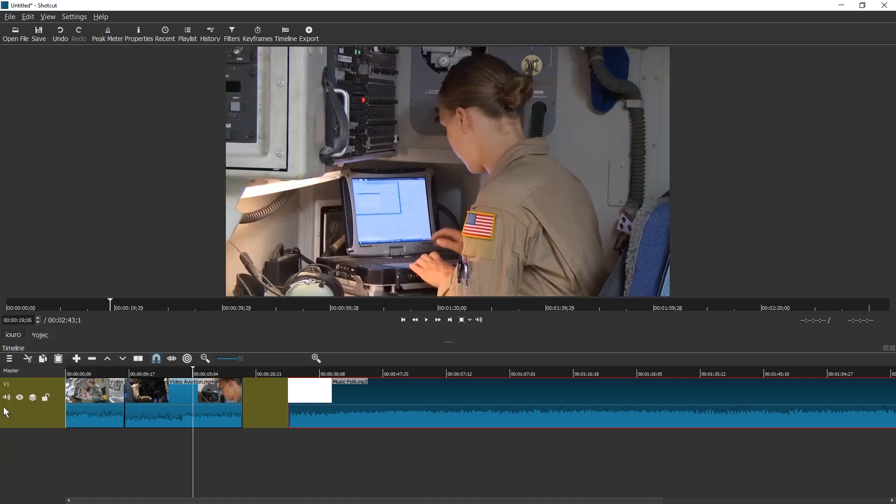
right_click(40, 423)
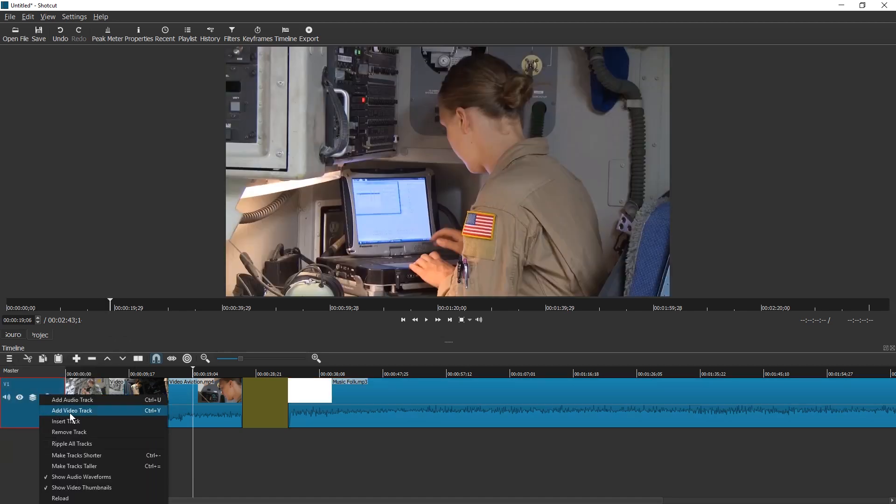
click(209, 455)
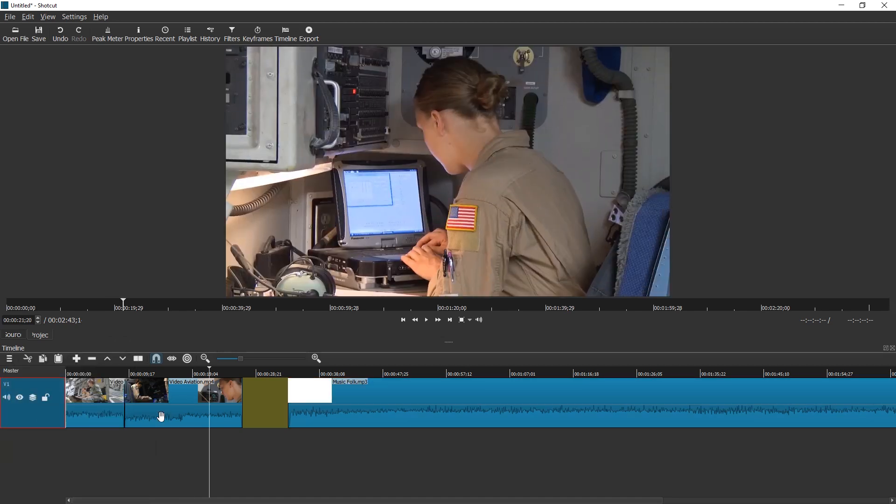
click(11, 360)
click(36, 364)
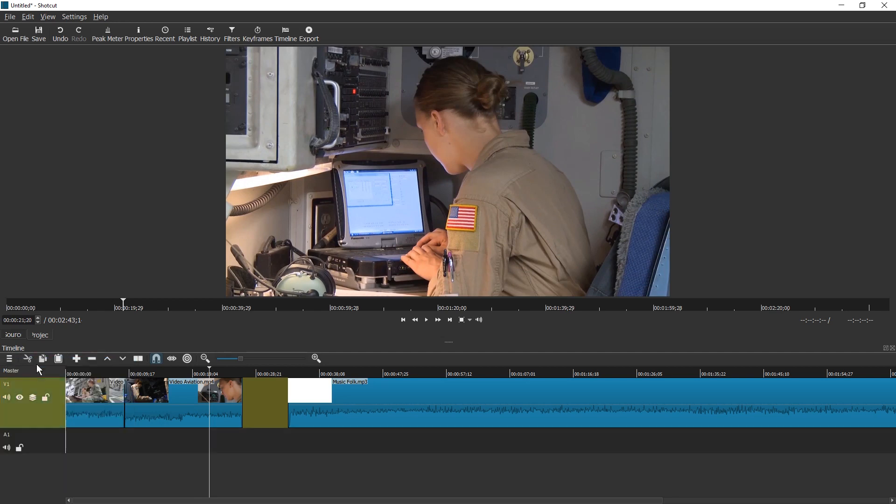
drag(331, 401, 137, 437)
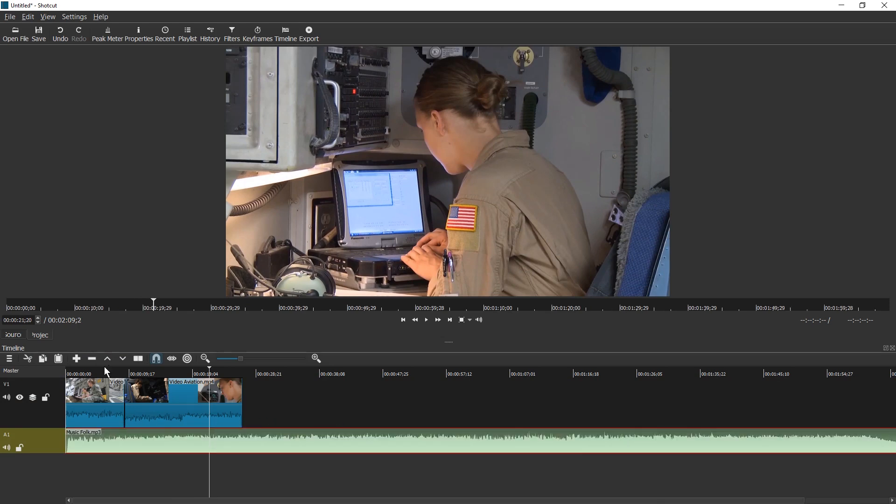
Step: Play the timeline from the beginning to check the video together with the music
drag(106, 372, 47, 377)
key(space)
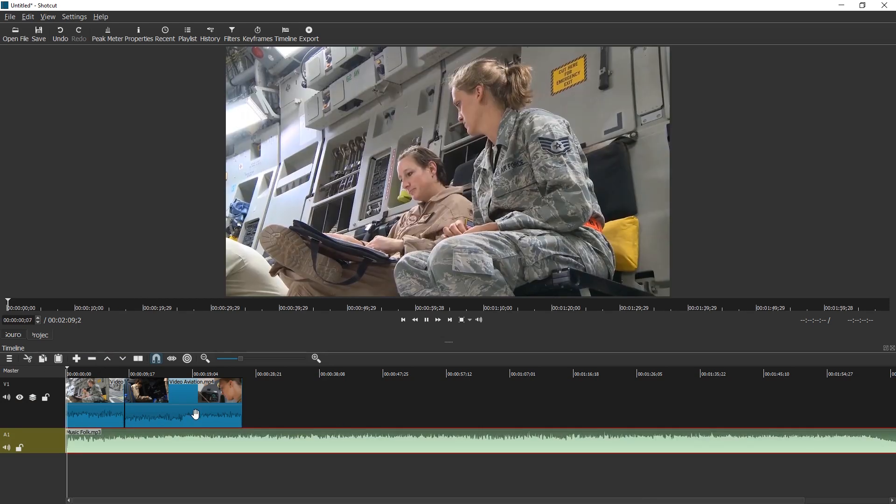
key(space)
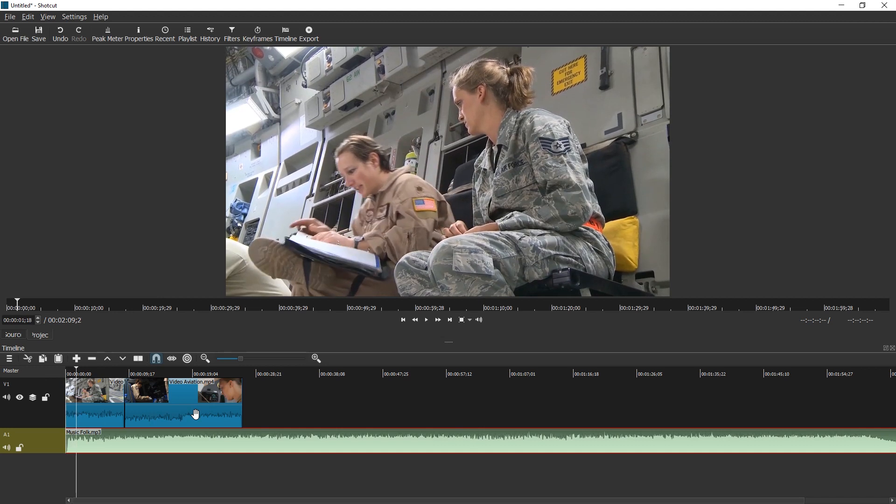
Step: Add a Gain / Volume filter to the first Video Aviation.mp4 segment on V1 and set its level to -50.0 dB
click(93, 402)
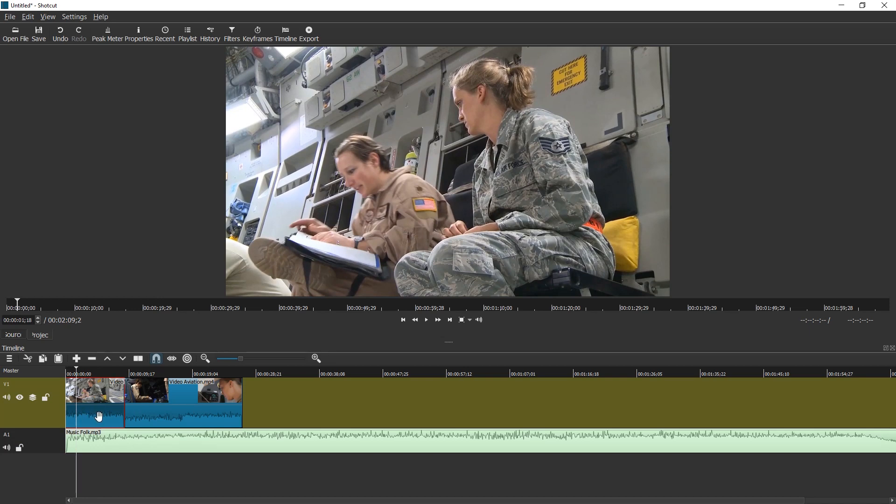
click(230, 33)
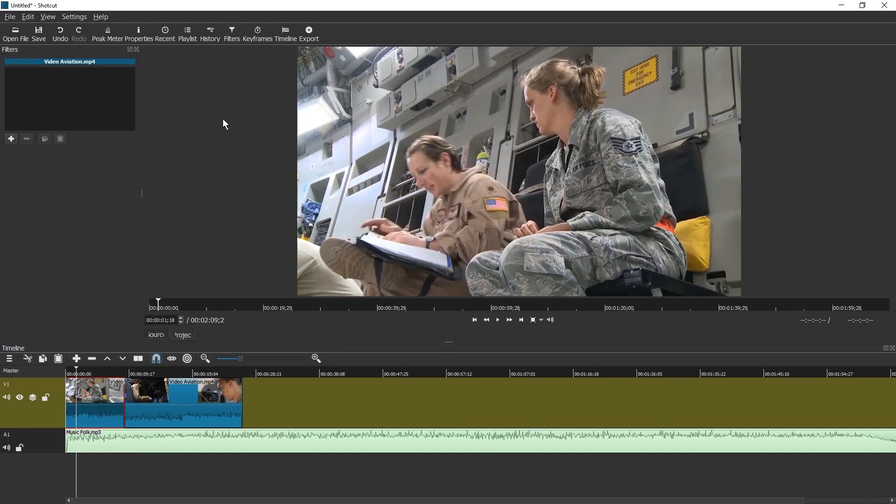
click(10, 139)
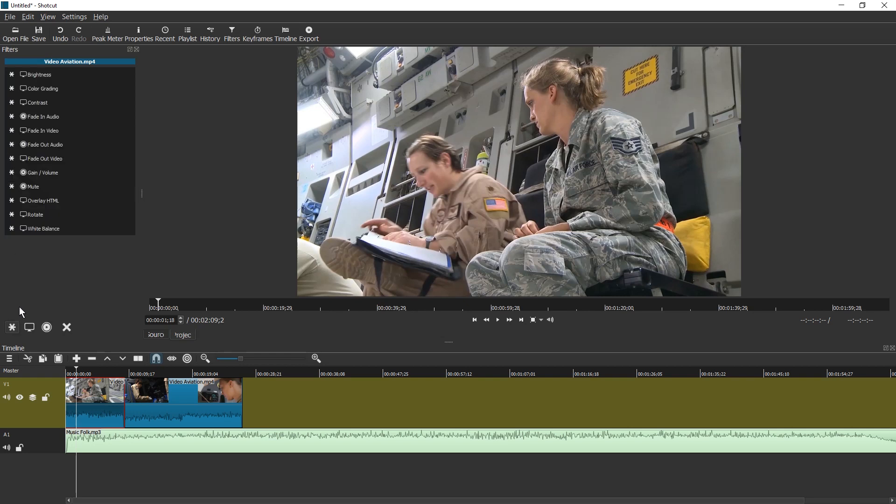
click(47, 328)
scroll(111, 268, down, 1)
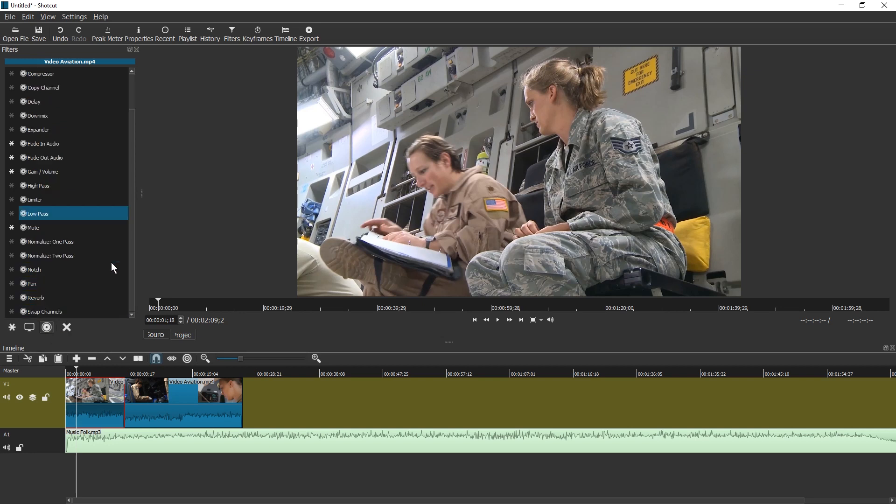
click(56, 172)
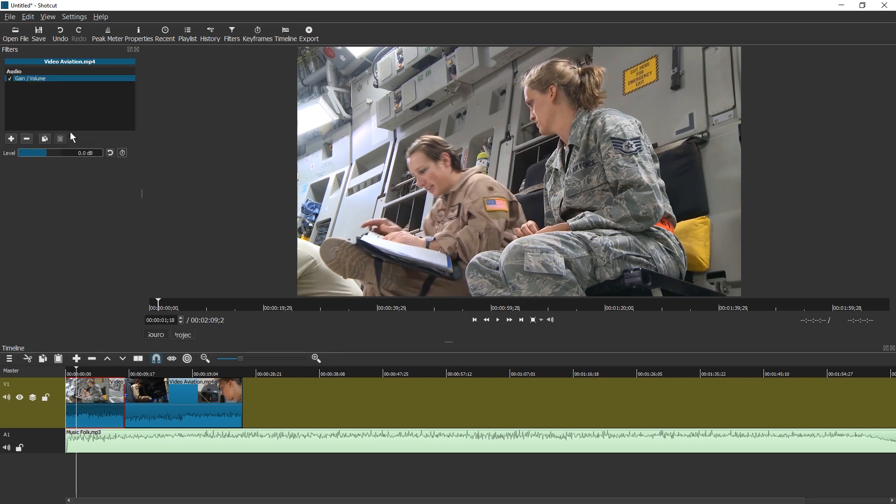
drag(46, 157, 5, 157)
click(108, 164)
Step: Play the timeline from the beginning and across the cut into the second aviation segment to check the clip volumes
drag(77, 372, 54, 376)
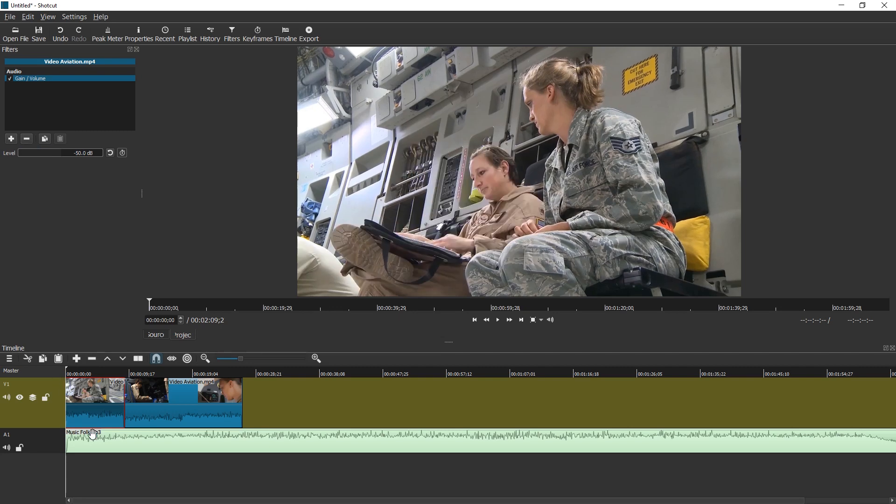
key(space)
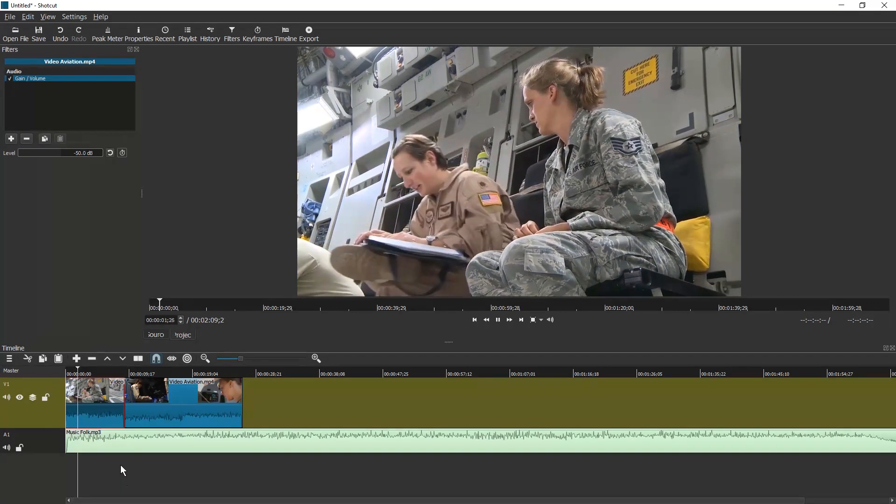
click(78, 371)
drag(78, 371, 58, 369)
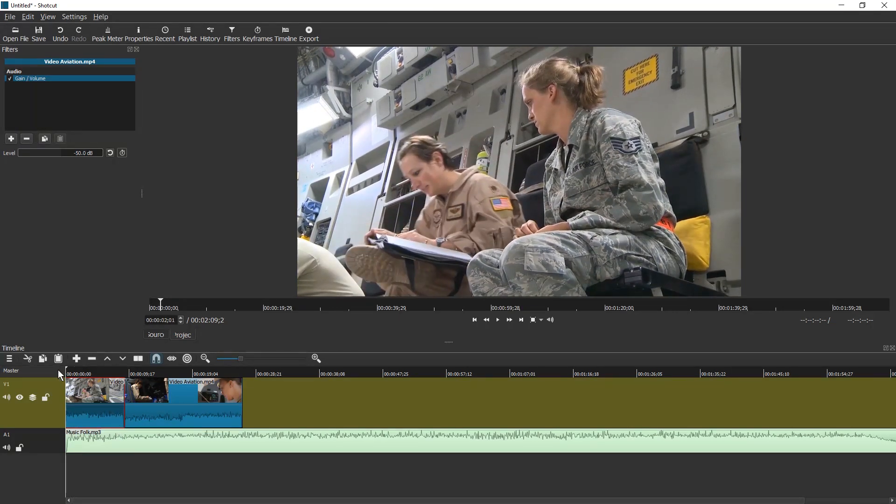
click(119, 372)
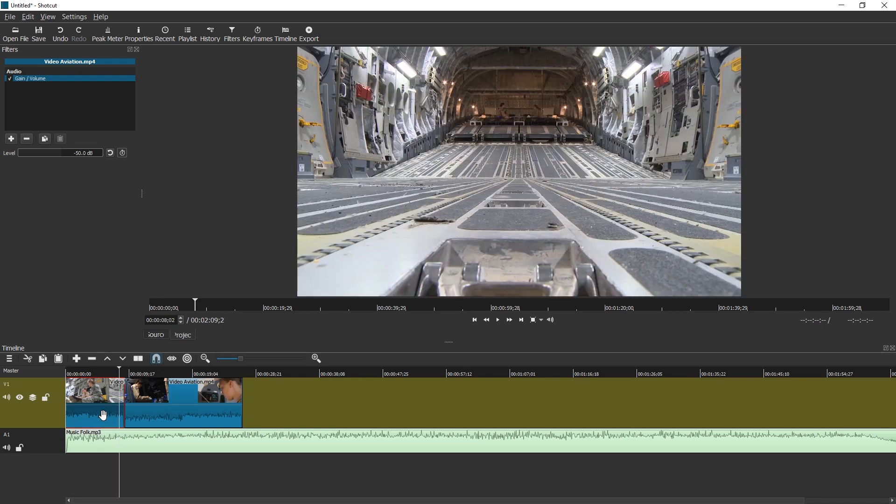
key(space)
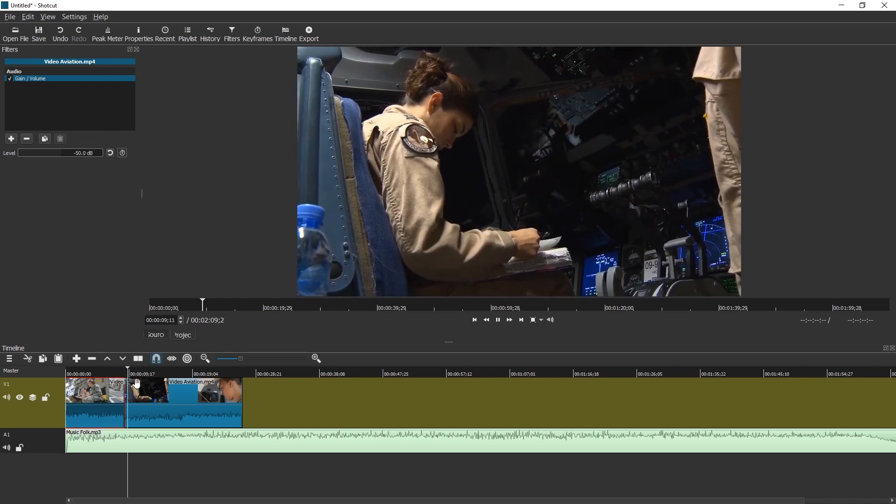
key(space)
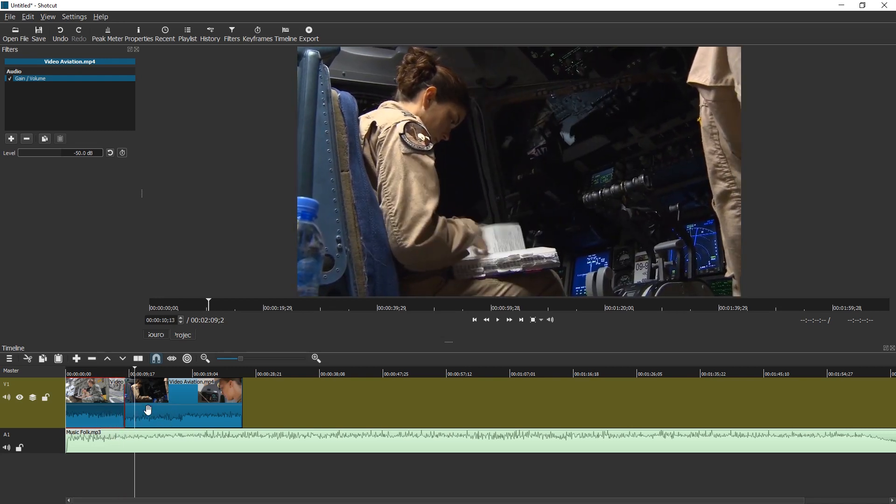
Step: Mute the V1 track and play across the cut between the two aviation segments to check the sound
click(113, 370)
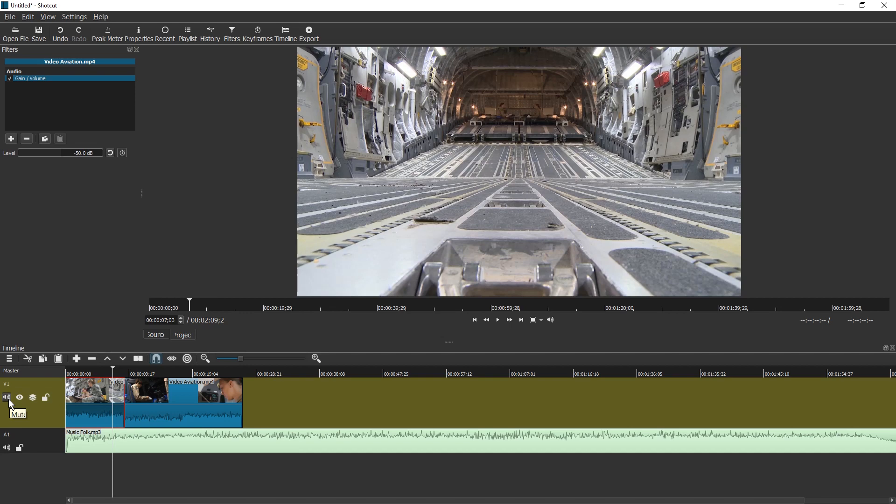
click(8, 399)
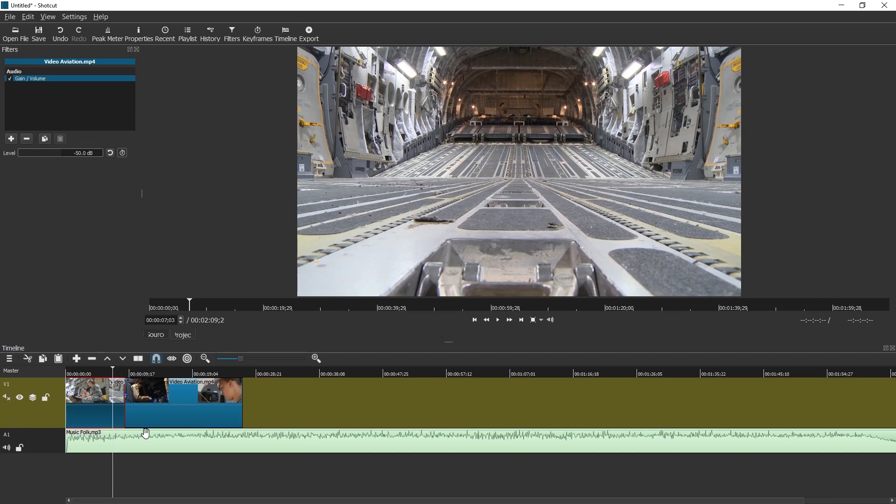
key(space)
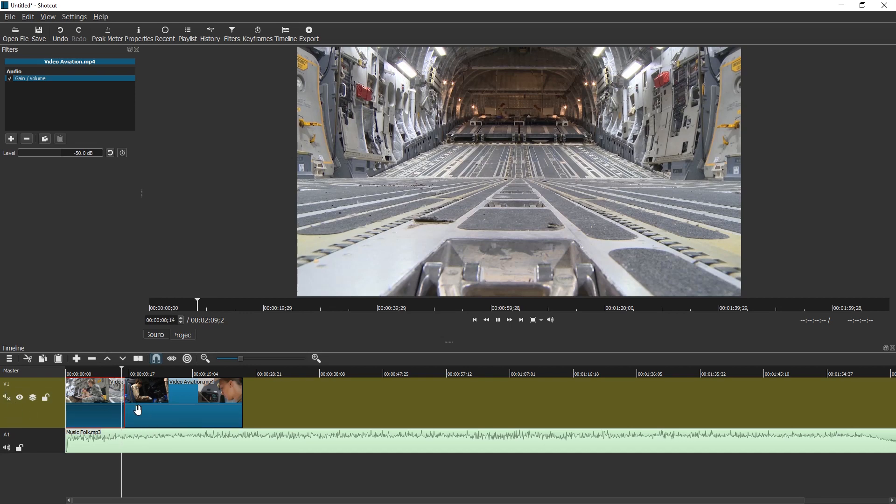
key(space)
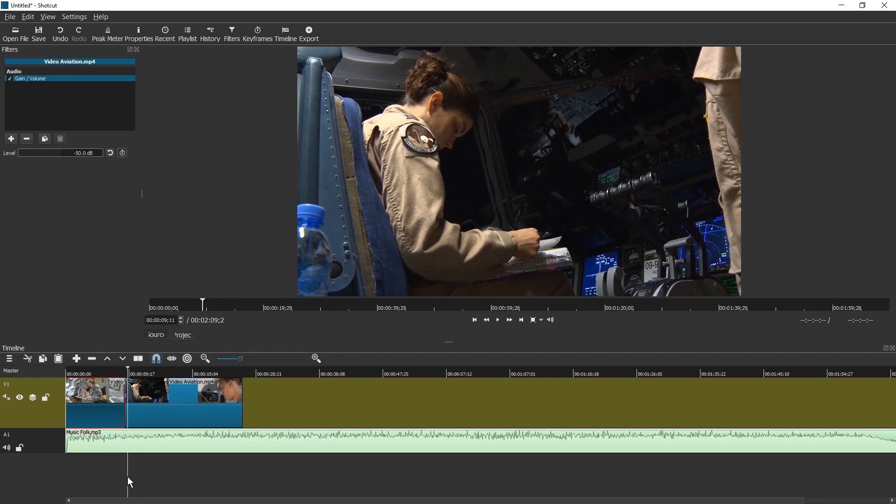
Step: Add a Gain / Volume filter to the Music Folk.mp3 clip on A1 and set its level to -16.0 dB
click(132, 440)
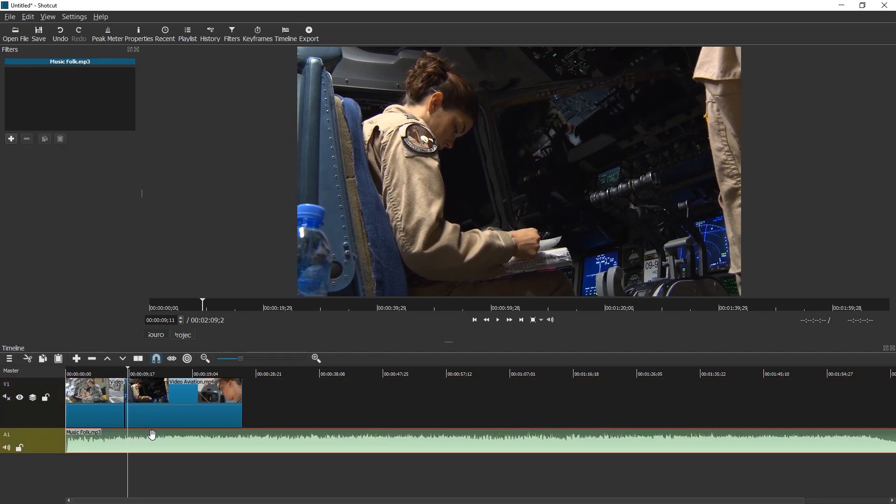
click(12, 139)
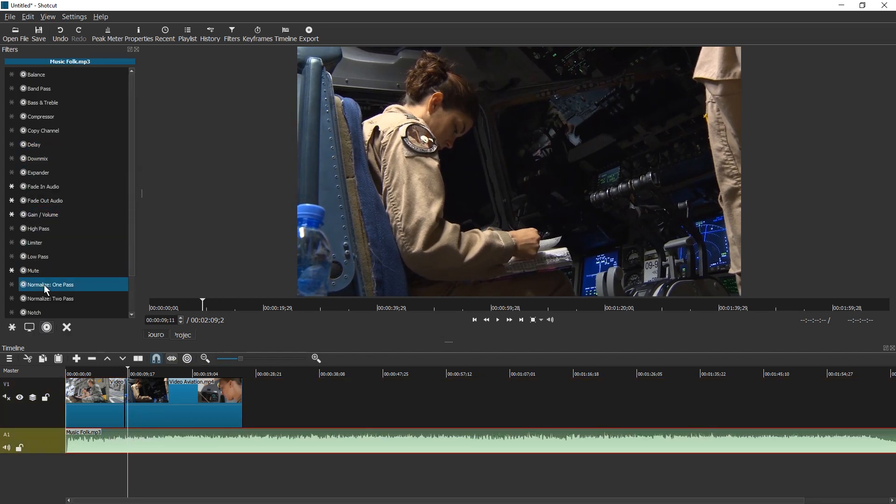
click(56, 214)
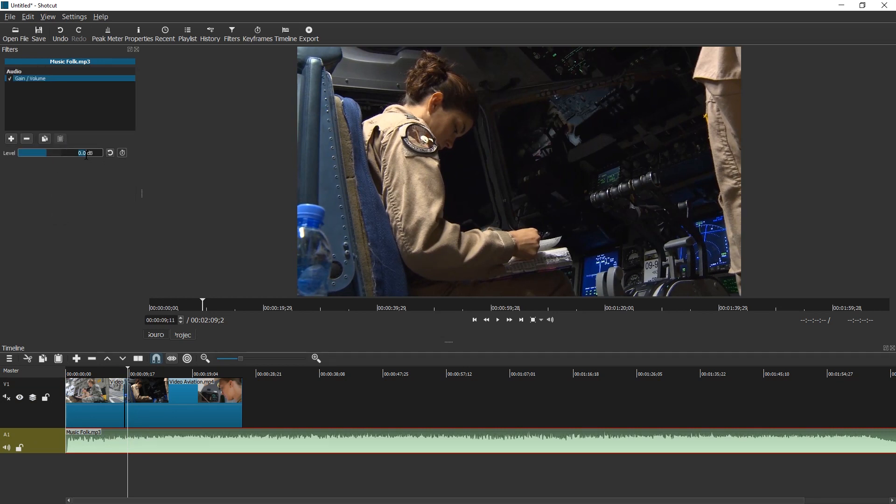
text(-2)
key(BackSpace)
text(15)
key(BackSpace)
text(6)
key(Return)
Step: Play the timeline from near the beginning to check the reduced music volume
click(70, 371)
key(space)
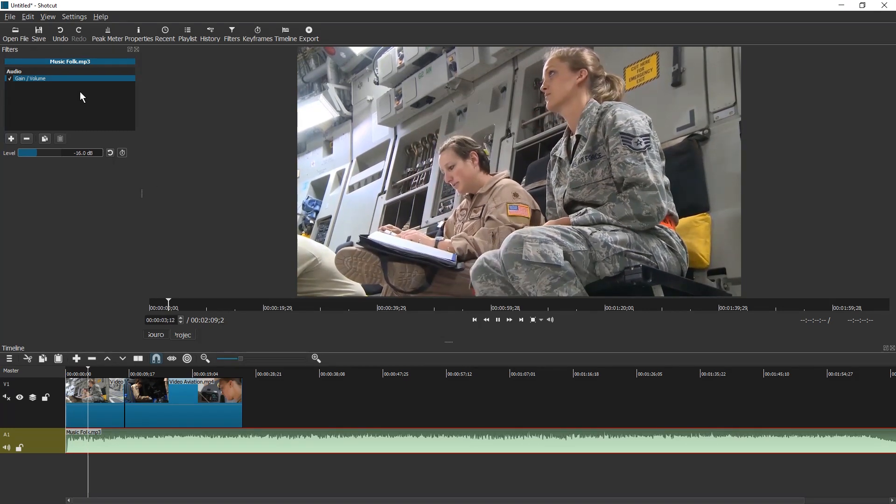
key(space)
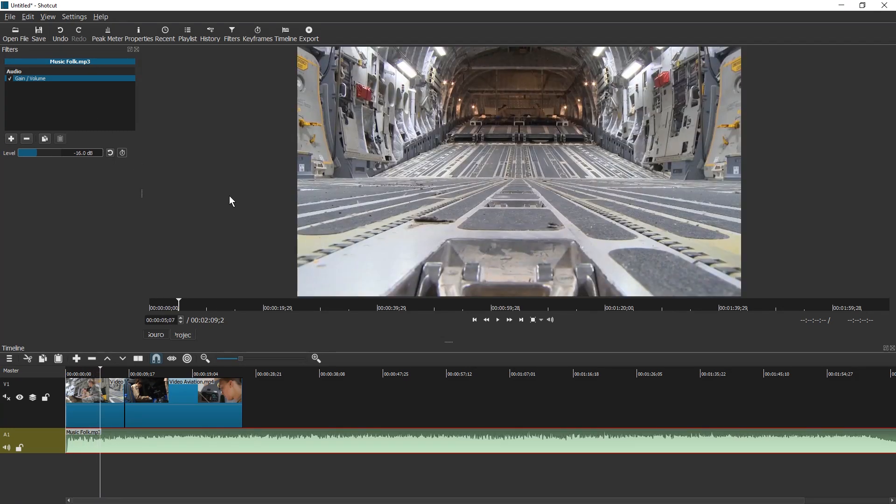
right_click(165, 401)
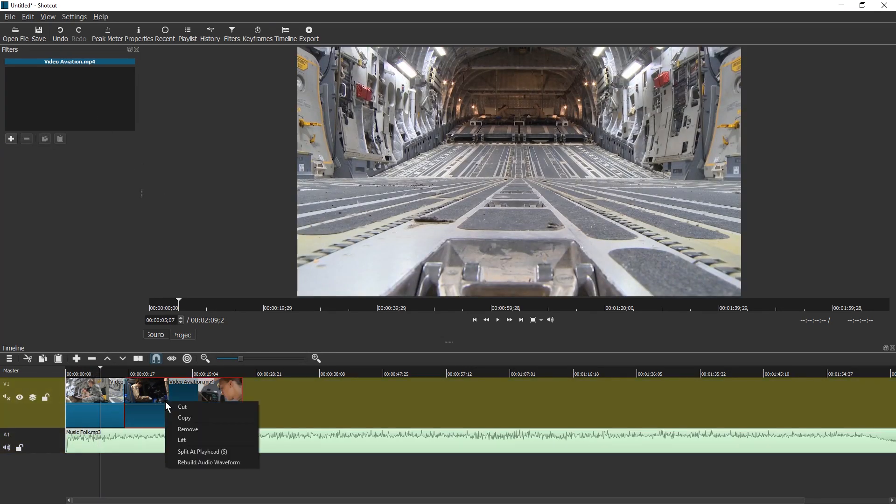
click(107, 455)
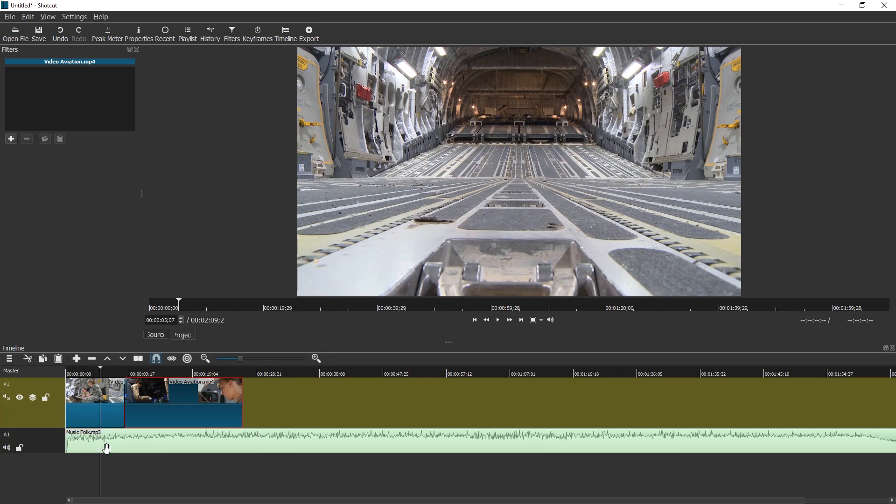
click(145, 440)
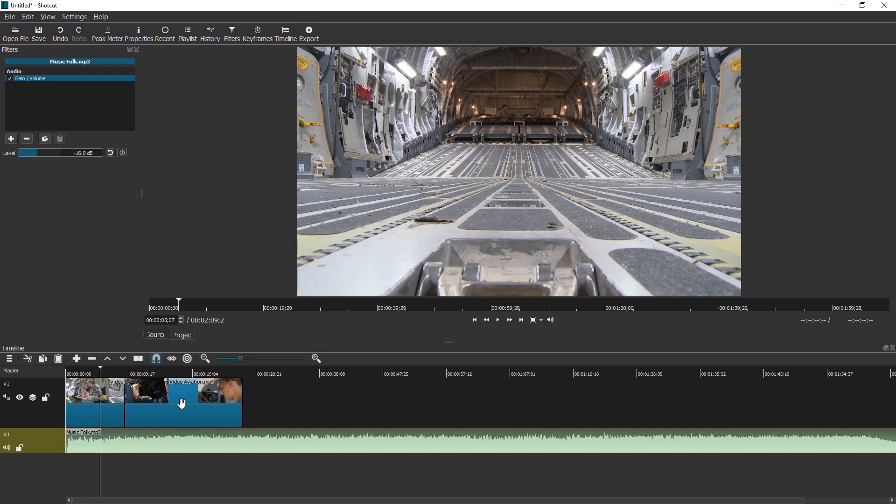
Step: Add a second audio track to the timeline and copy the second Video Aviation.mp4 segment on V1
right_click(43, 417)
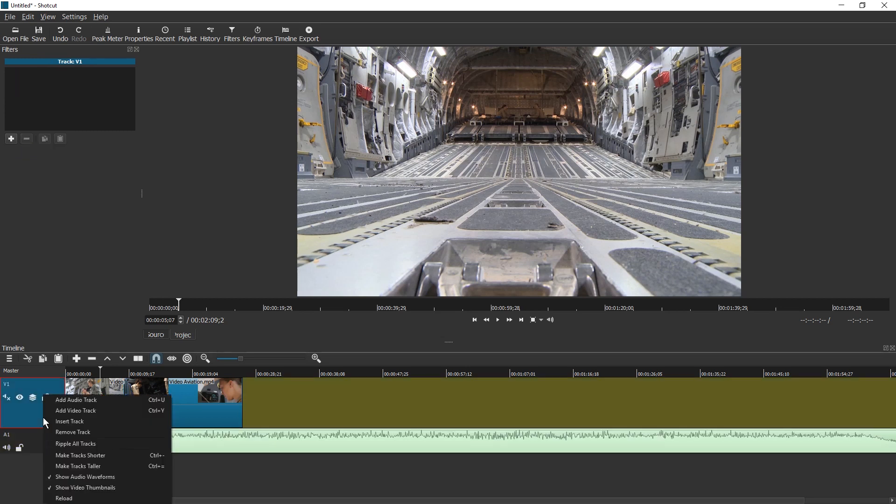
click(106, 401)
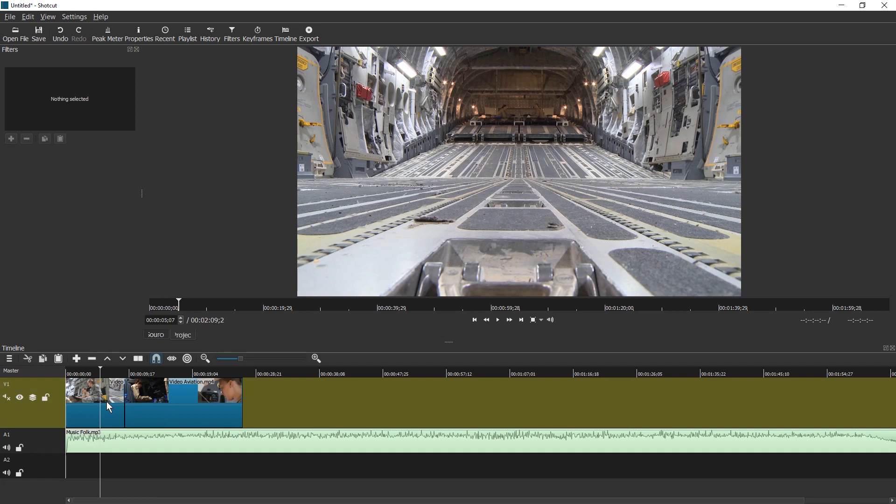
click(188, 399)
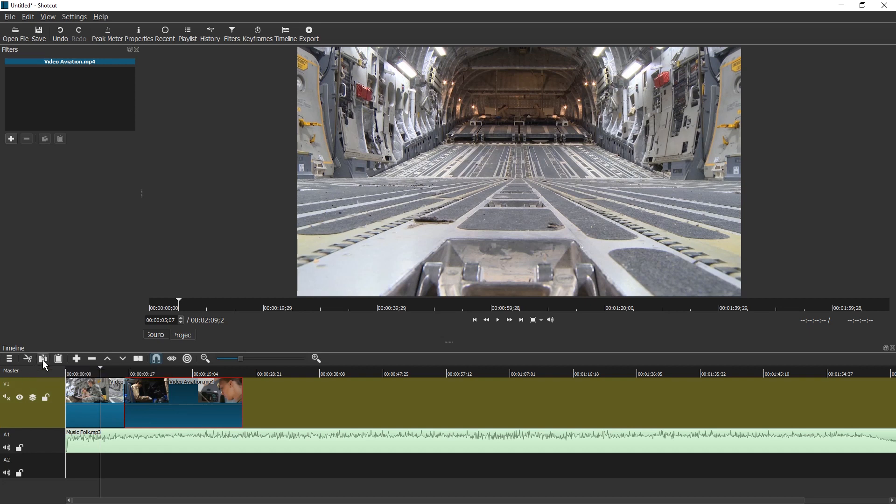
Step: Paste the copied Video Aviation.mp4 segment onto A2 at 00:00:31;07 and move it to the start of the track
click(48, 476)
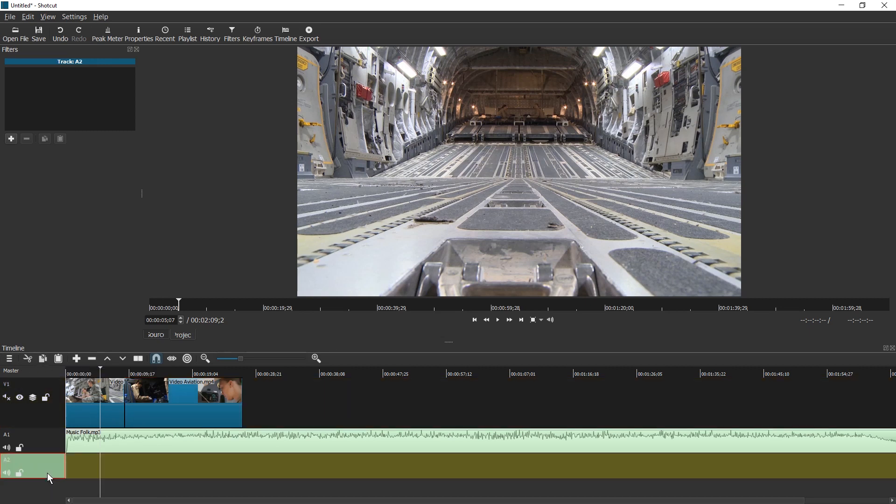
click(274, 373)
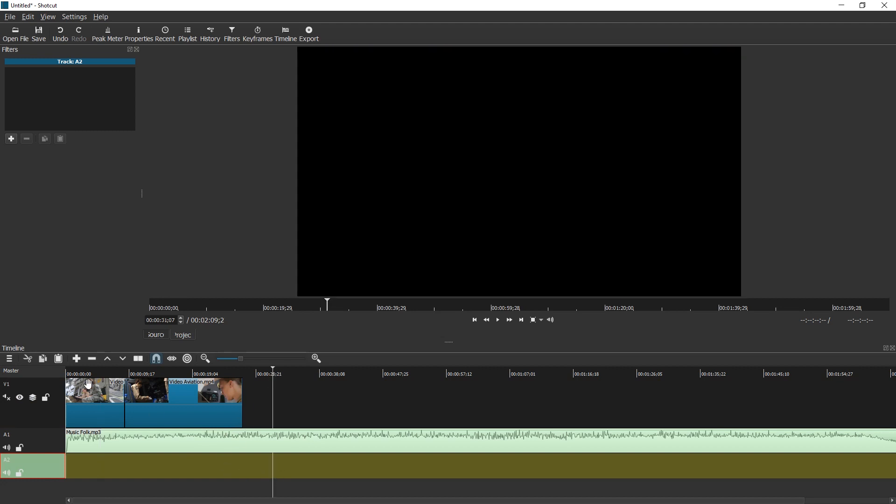
click(63, 365)
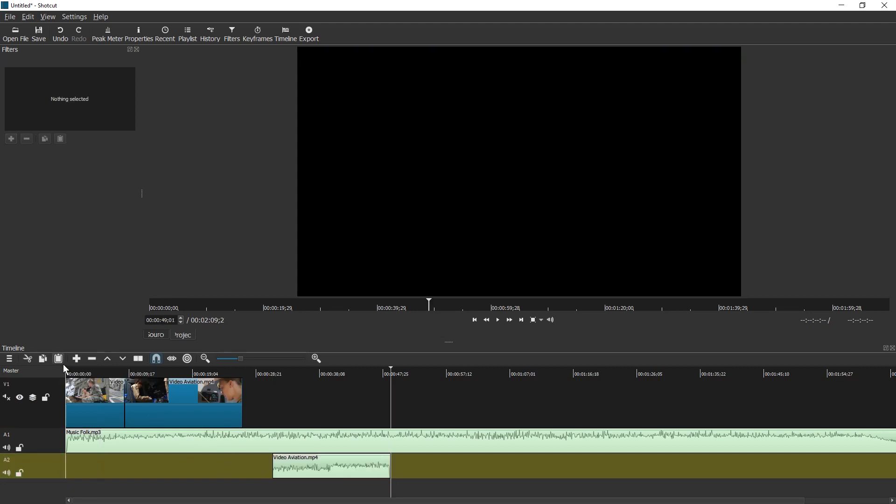
drag(317, 472, 110, 471)
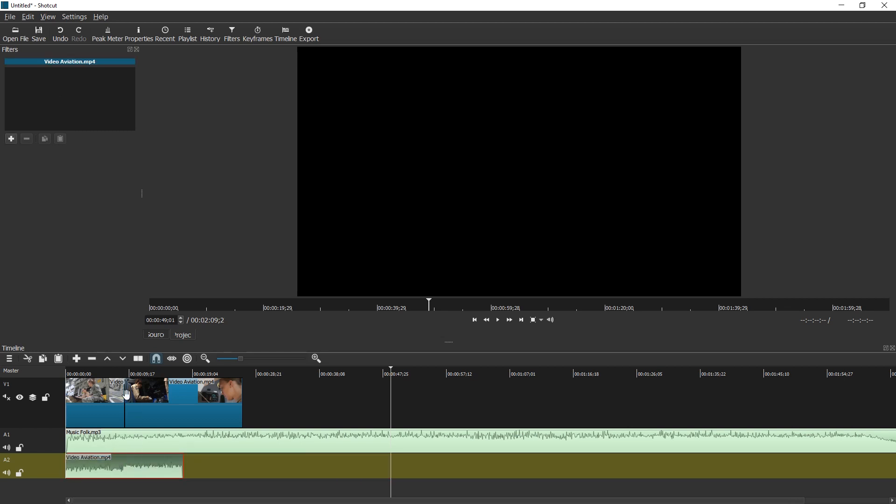
Step: Delete the Video Aviation.mp4 audio clip from A2 and remove the A2 track
click(109, 380)
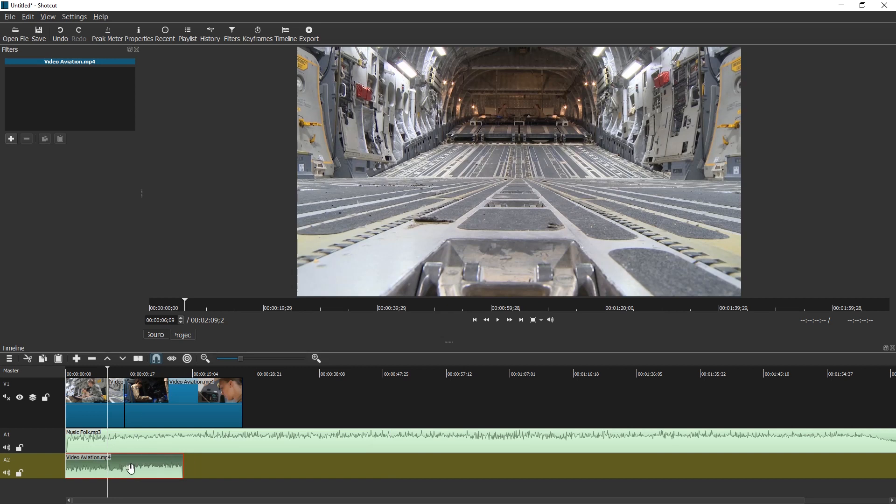
key(Delete)
right_click(49, 465)
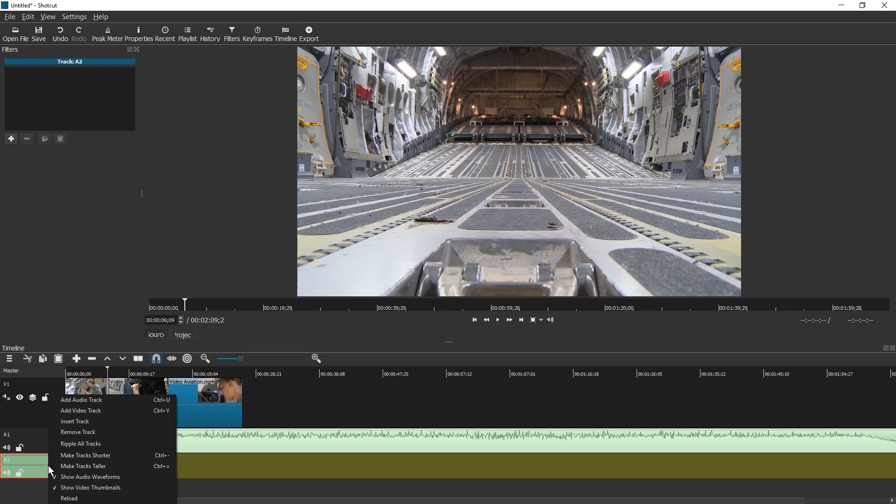
click(95, 433)
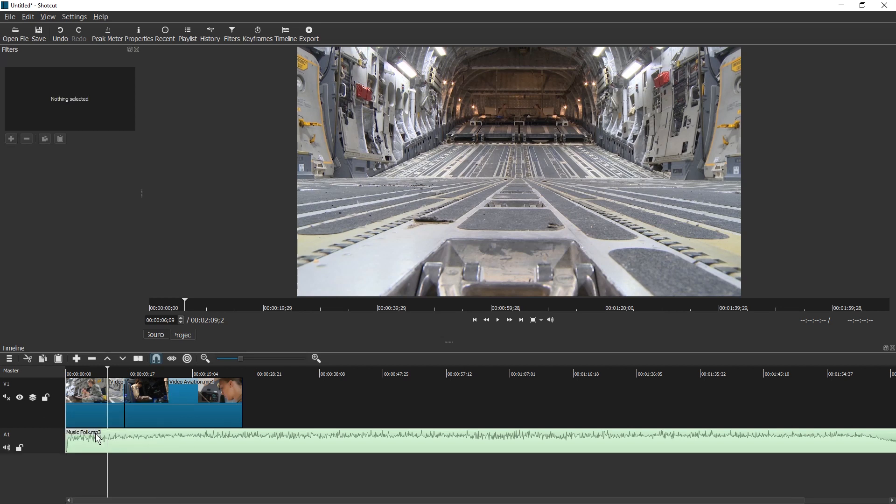
Step: Trim the end of the Music Folk.mp3 clip on A1 so that it ends at about 00:01:28
click(230, 407)
scroll(182, 435, down, 1)
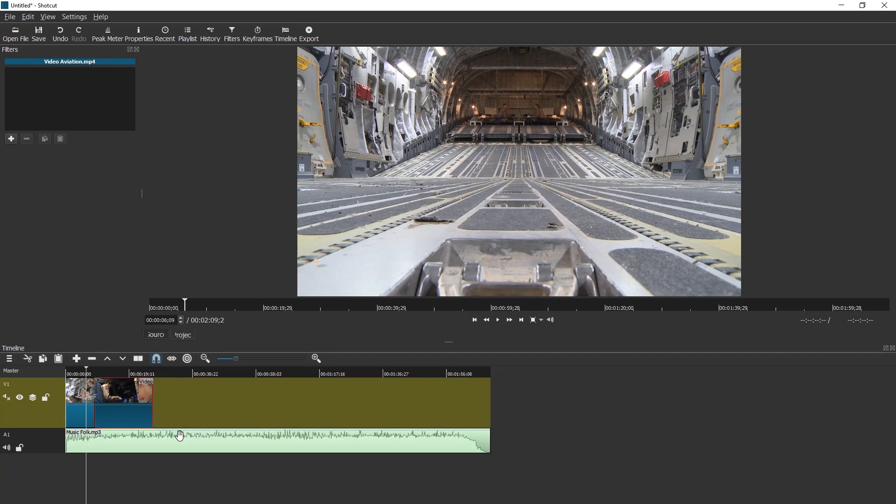
drag(481, 440, 356, 440)
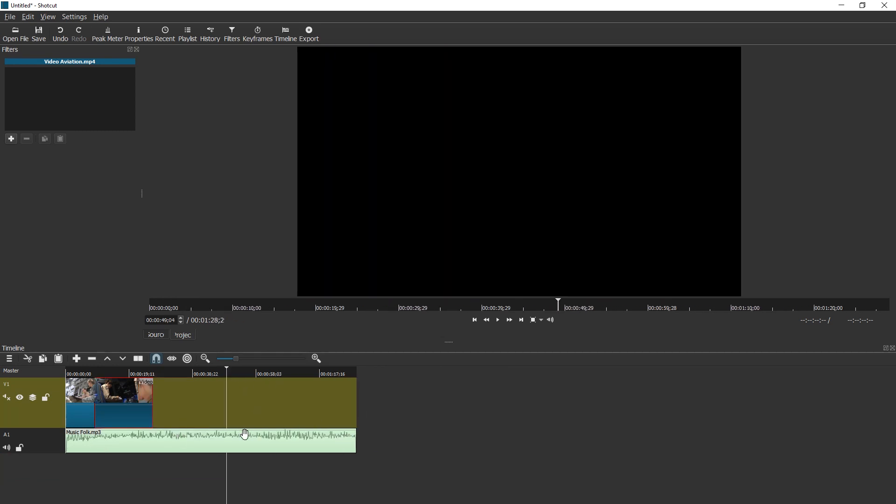
Step: Split the Music Folk.mp3 clip on A1 at 00:00:49;04 and delete the part after the cut
click(245, 434)
key(s)
click(268, 429)
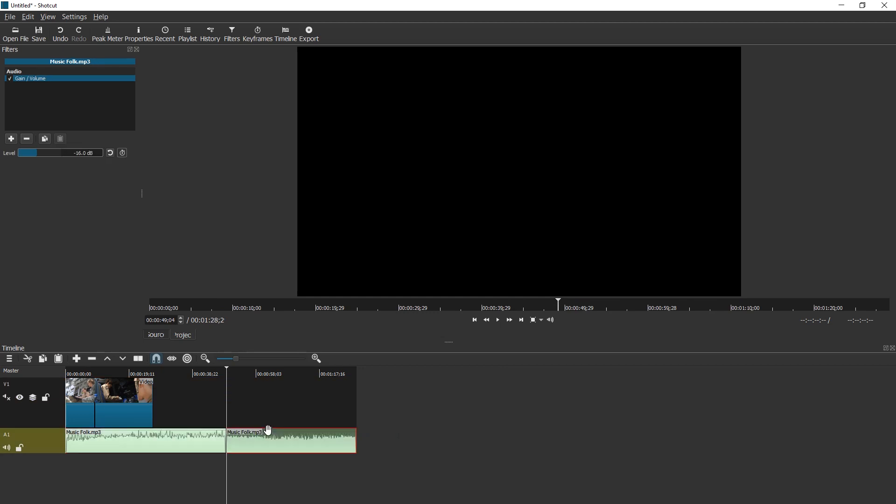
key(Delete)
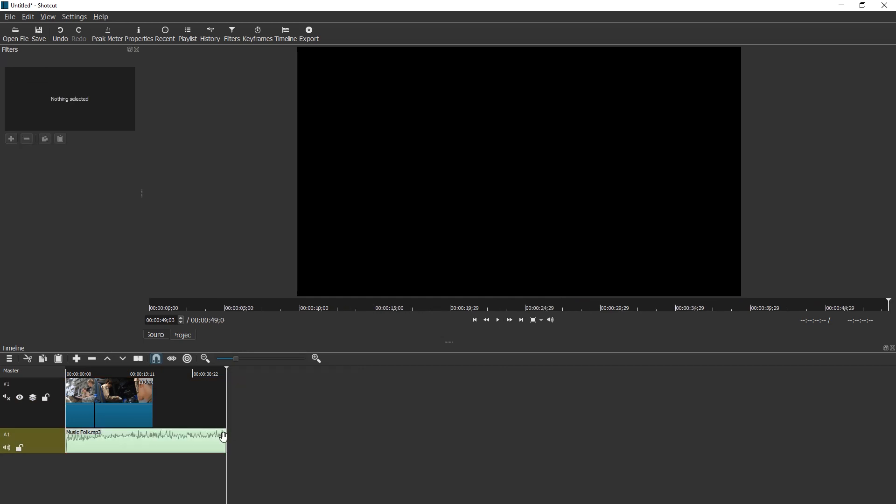
Step: Trim the end of the Music Folk.mp3 clip on A1 to line up exactly with the end of the video on V1
drag(225, 440, 148, 435)
scroll(148, 435, up, 3)
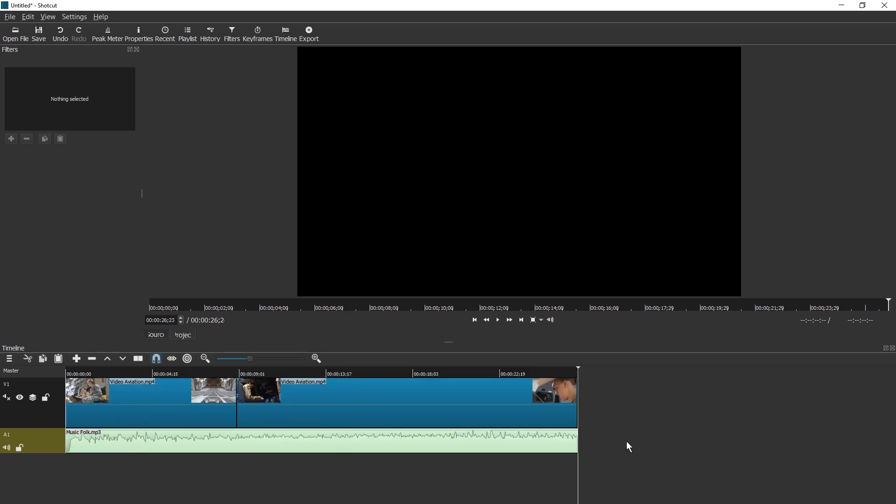
scroll(587, 437, up, 2)
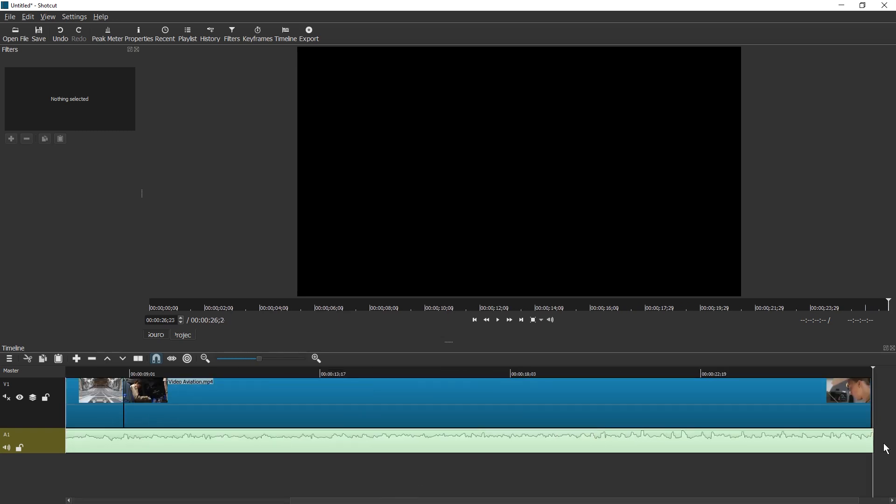
scroll(882, 441, up, 3)
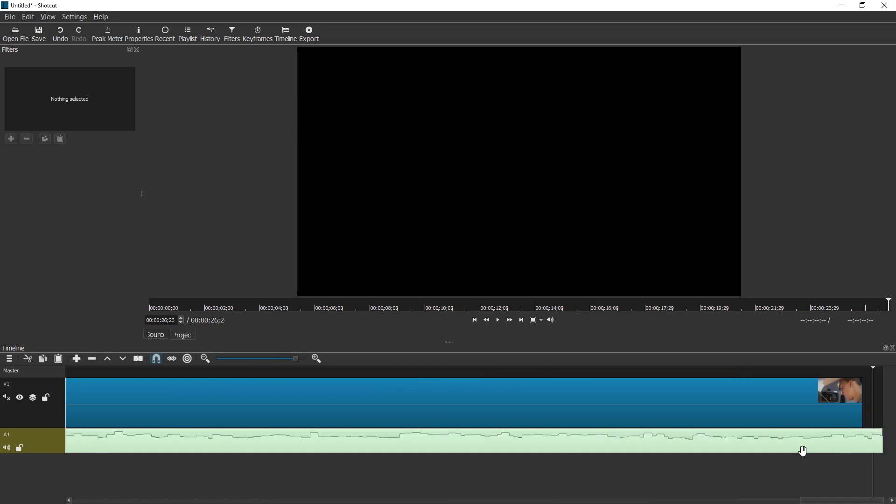
click(763, 478)
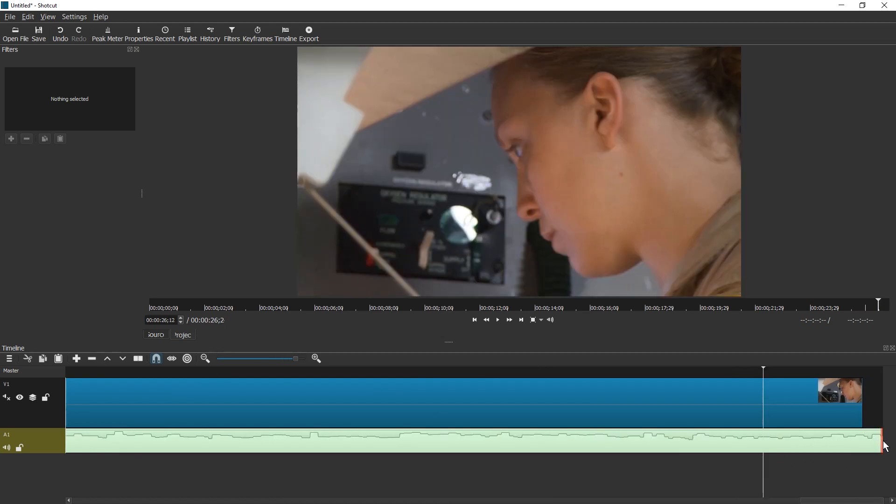
click(883, 441)
drag(772, 476, 743, 476)
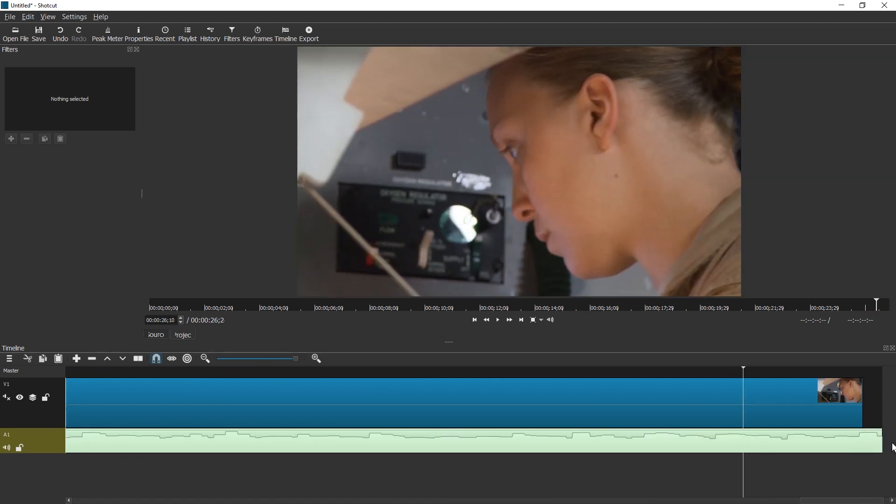
drag(877, 443, 861, 444)
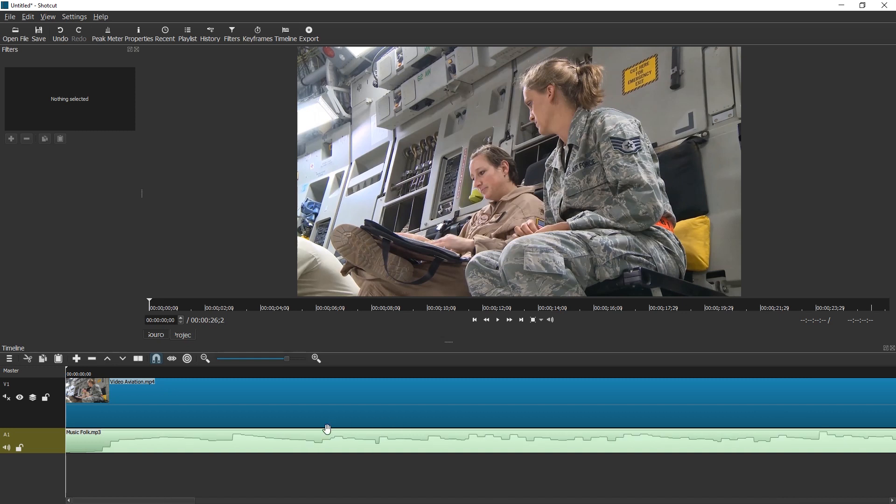
Step: Move the playhead back and forth between the start and end of the timeline to check both ends of the project
scroll(114, 434, down, 4)
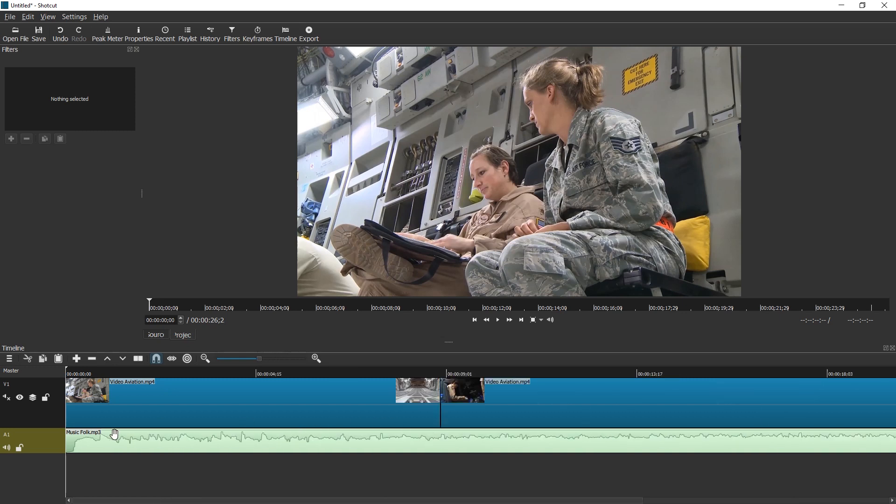
scroll(179, 469, down, 1)
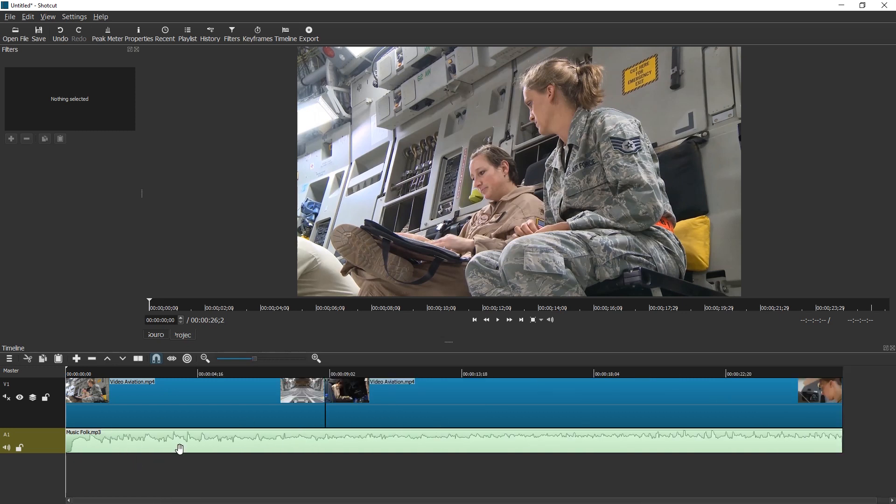
key(End)
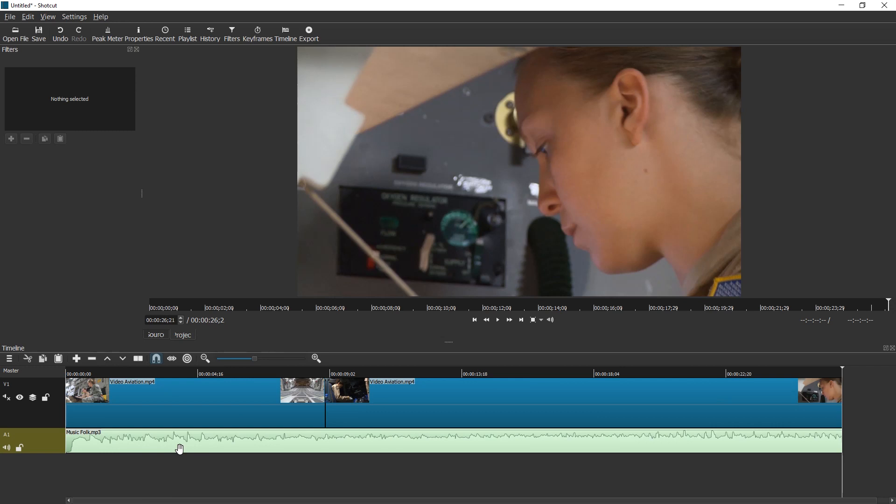
key(Home)
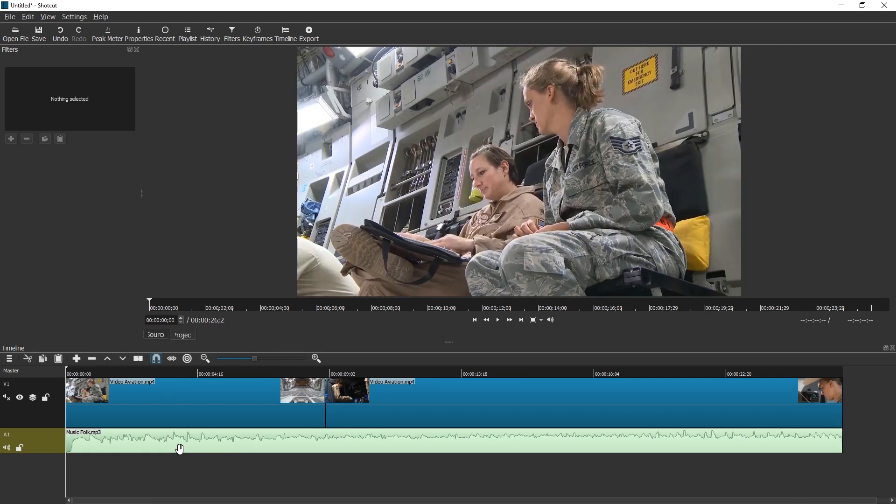
key(End)
key(Home)
key(End)
key(Home)
key(End)
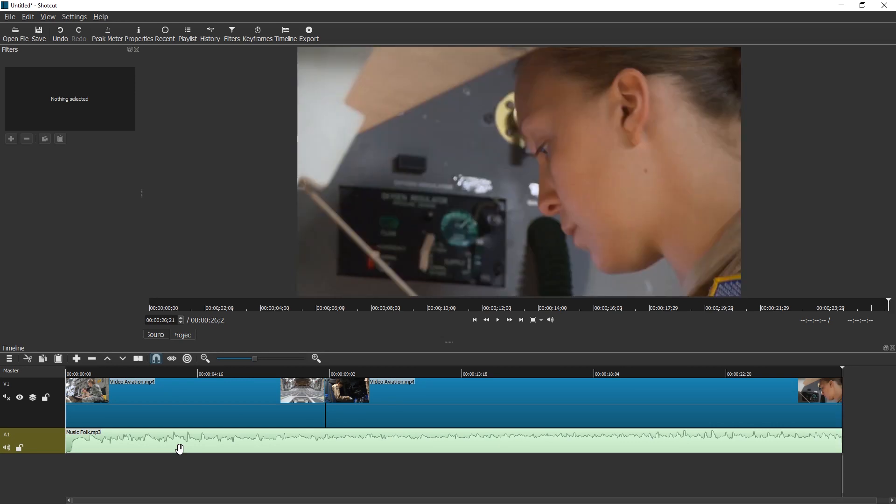
key(Home)
key(End)
key(Home)
key(End)
key(Home)
key(End)
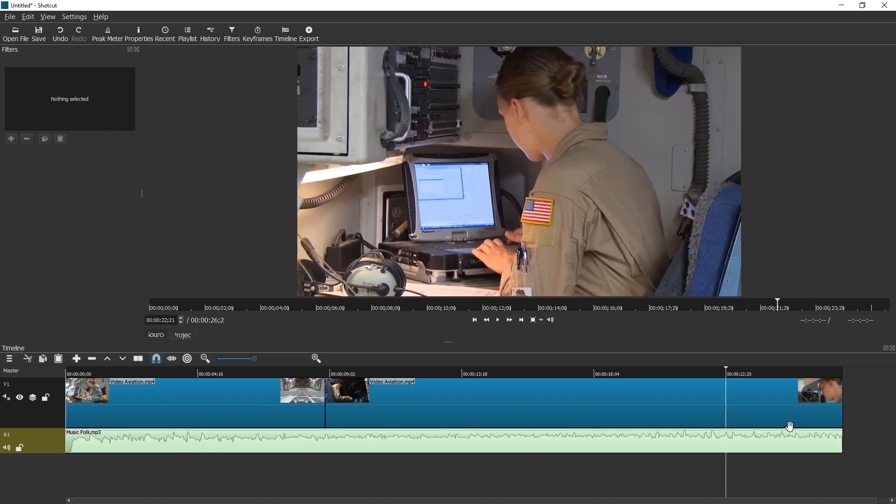
Step: Add a second video track above V1 on the timeline
scroll(790, 427, down, 1)
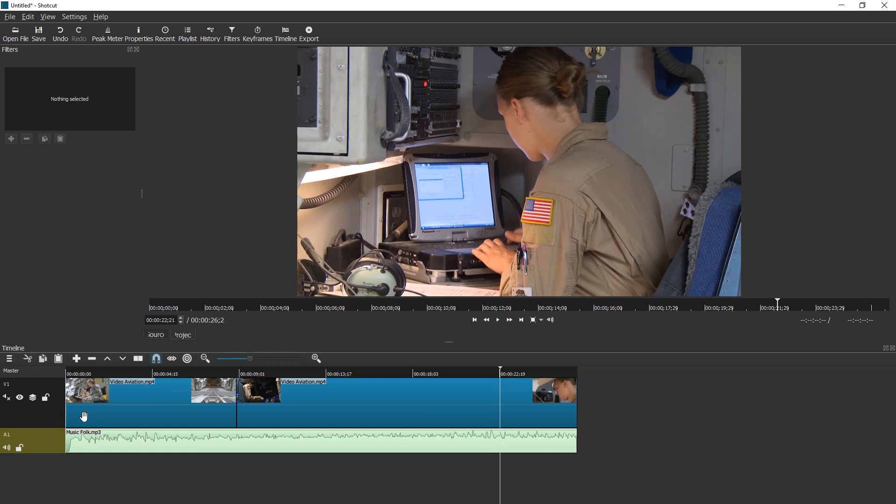
right_click(34, 420)
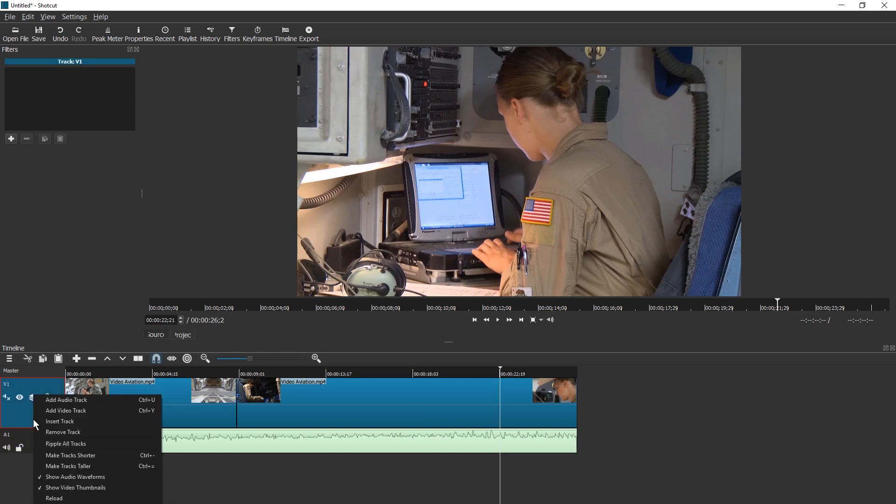
click(87, 411)
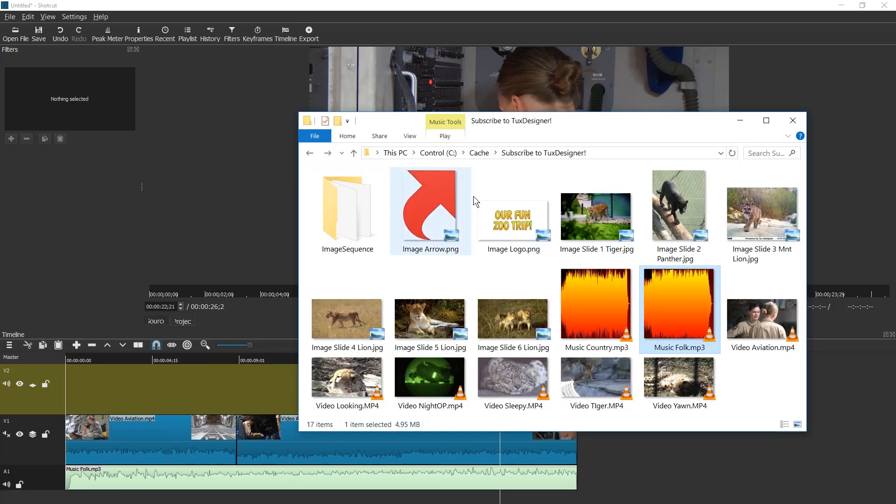
Step: Place Image Logo 2 TuxDesignerFTW.png from the file folder at the start of V2 and preview it over the video
click(530, 217)
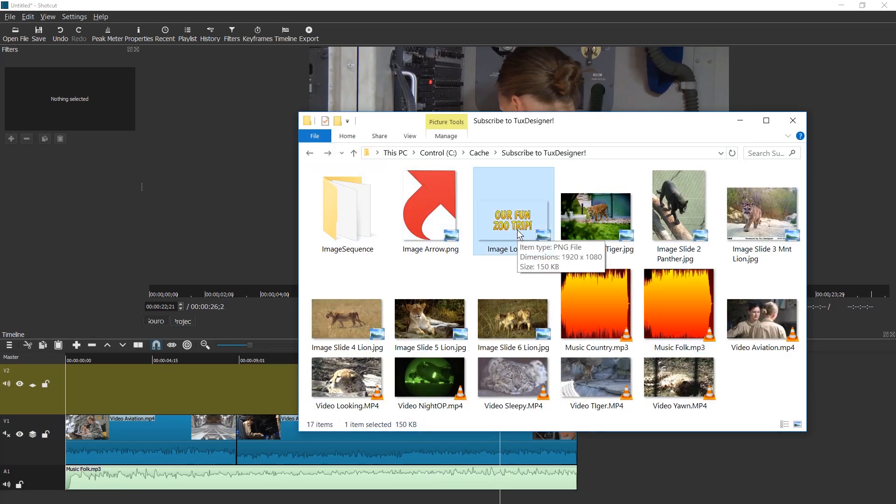
click(511, 261)
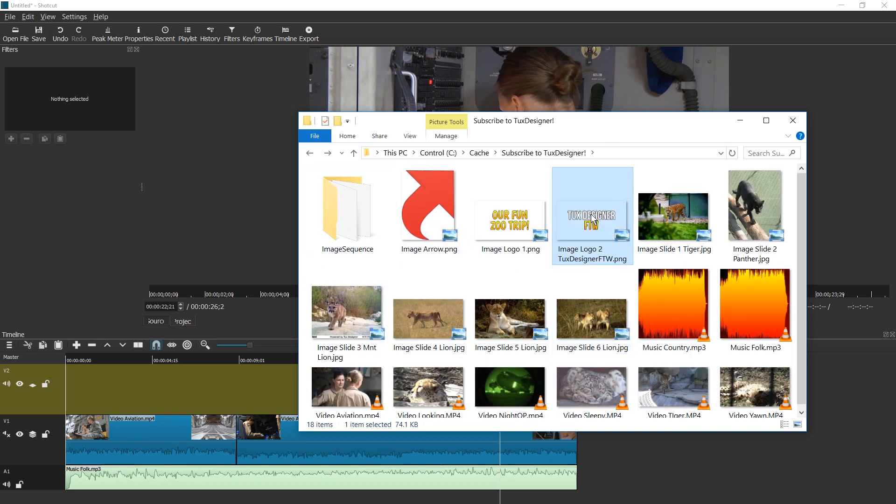
drag(592, 218, 542, 81)
drag(564, 124, 68, 382)
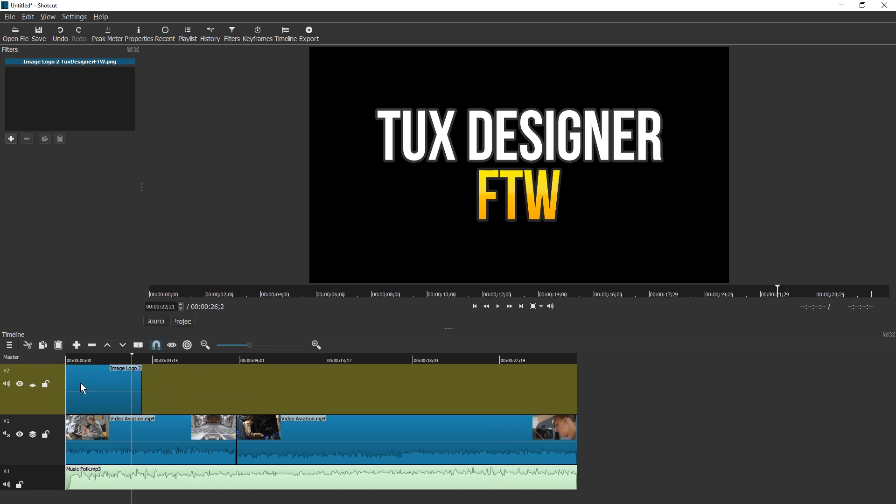
key(space)
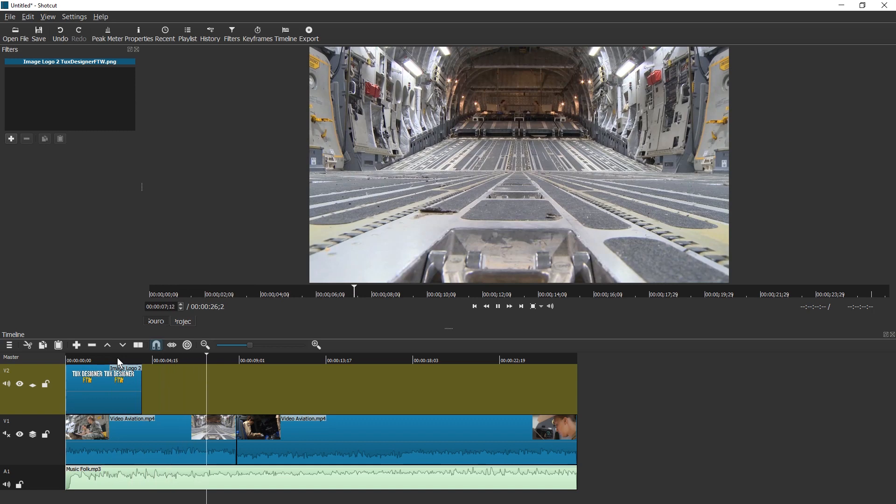
mouse_move(111, 358)
mouse_down()
mouse_move(52, 360)
mouse_move(111, 357)
mouse_move(97, 358)
mouse_up()
Step: Add the Fade In Video filter to the Image Logo 2 TuxDesignerFTW.png clip on V2
click(99, 387)
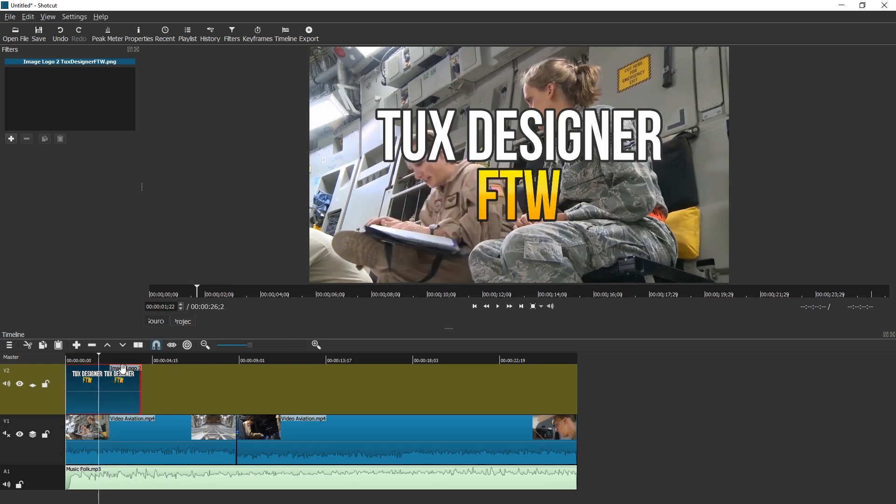
scroll(112, 394, up, 2)
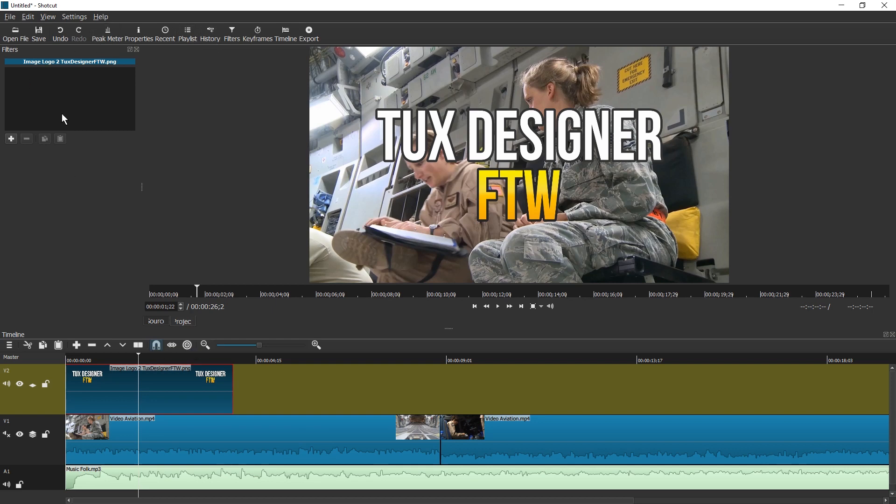
click(136, 49)
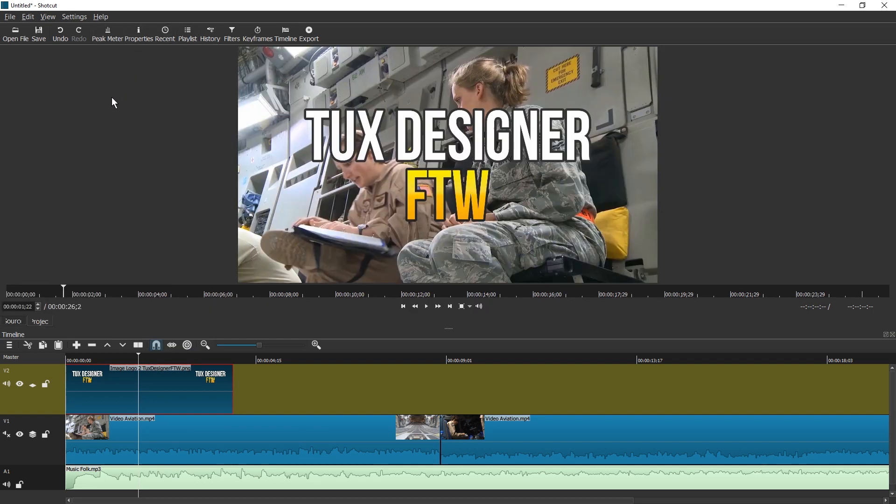
click(232, 41)
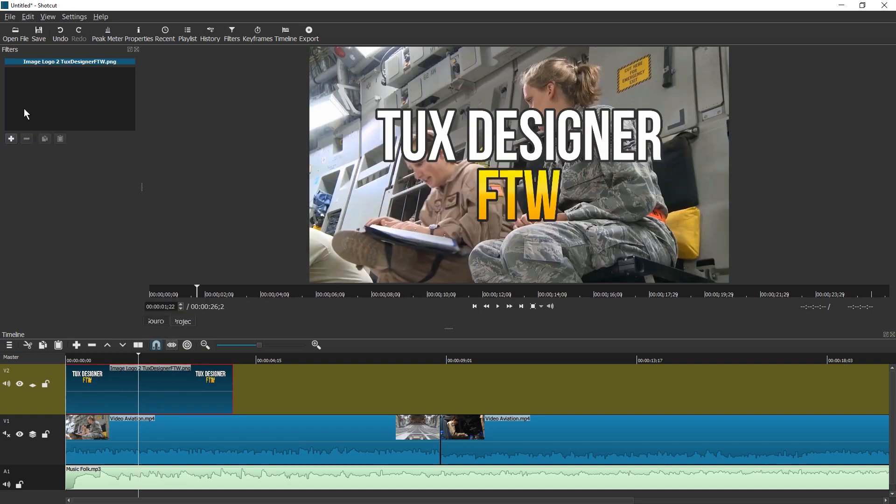
click(12, 138)
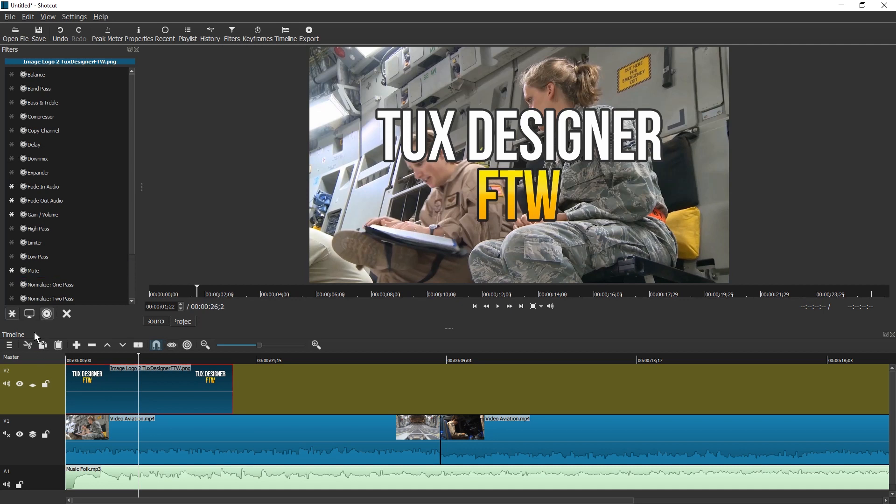
click(28, 315)
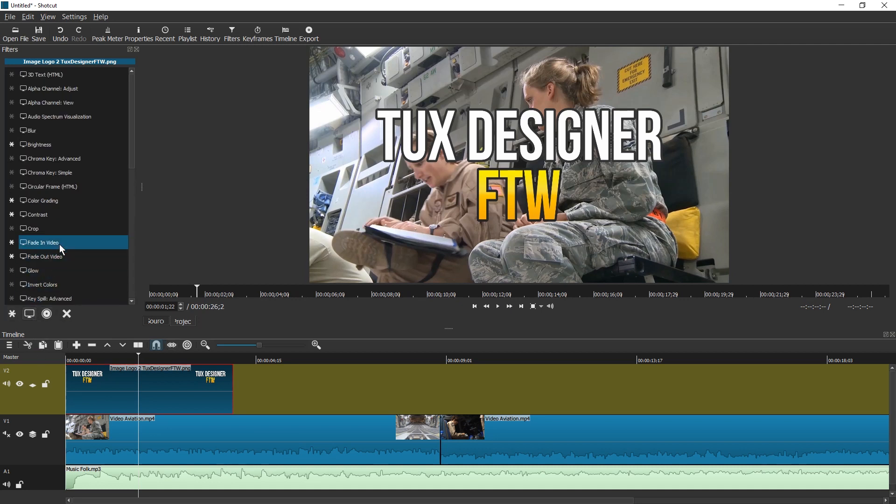
click(41, 246)
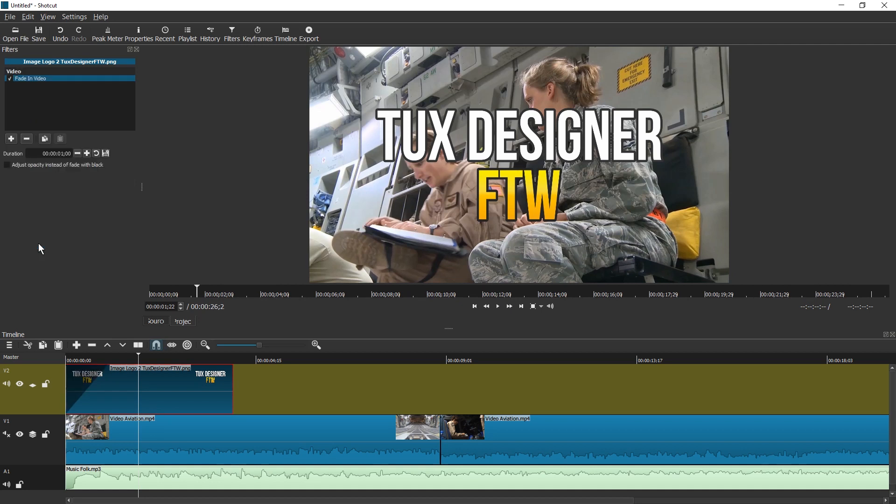
Step: Play the timeline from the start to examine how the logo fades in over the video
click(85, 359)
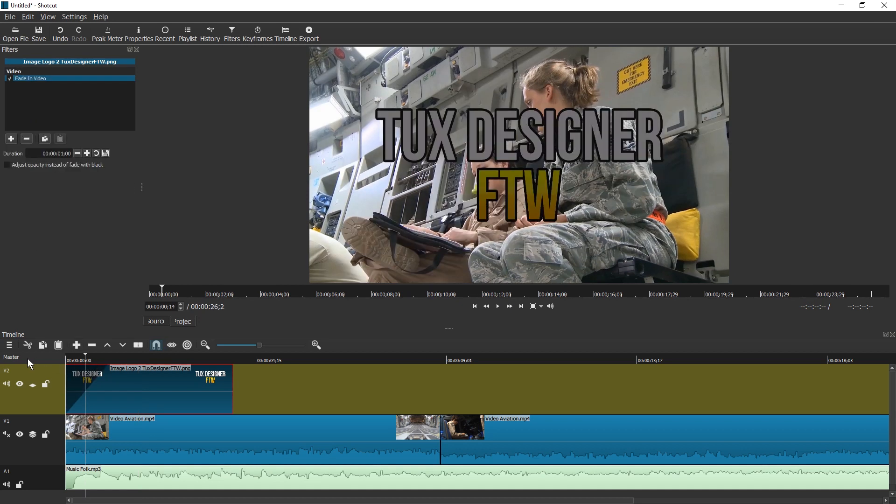
key(space)
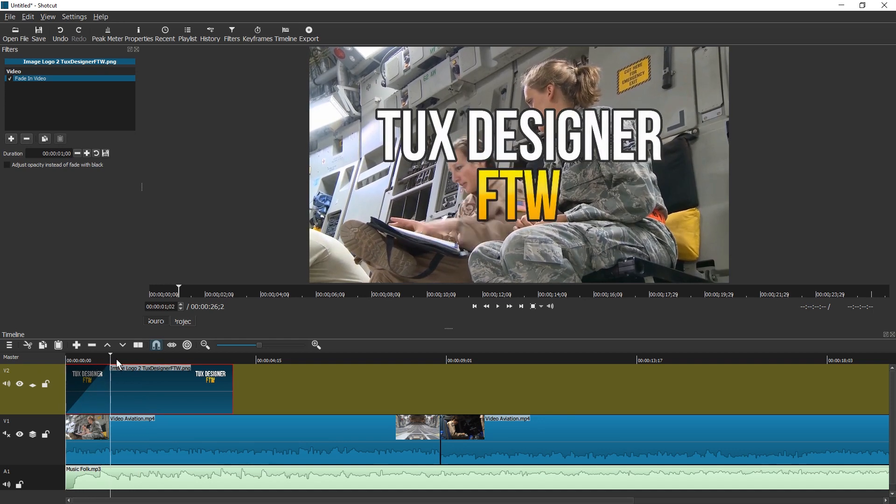
key(Home)
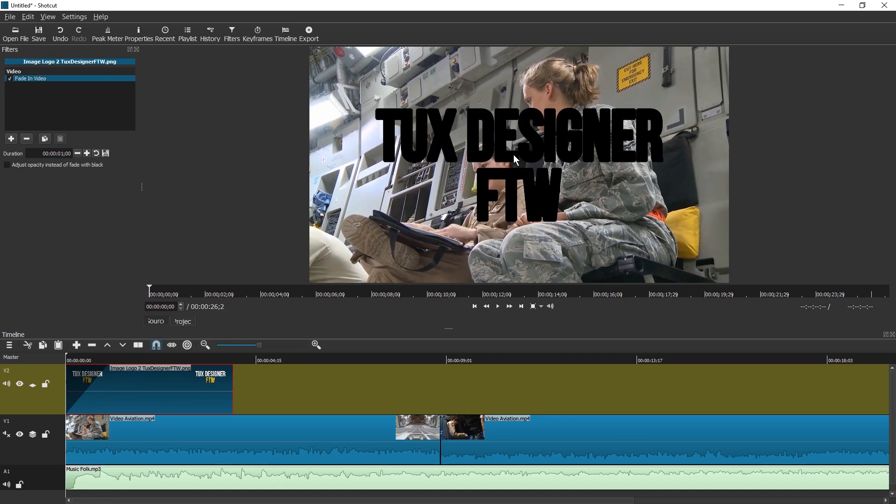
key(space)
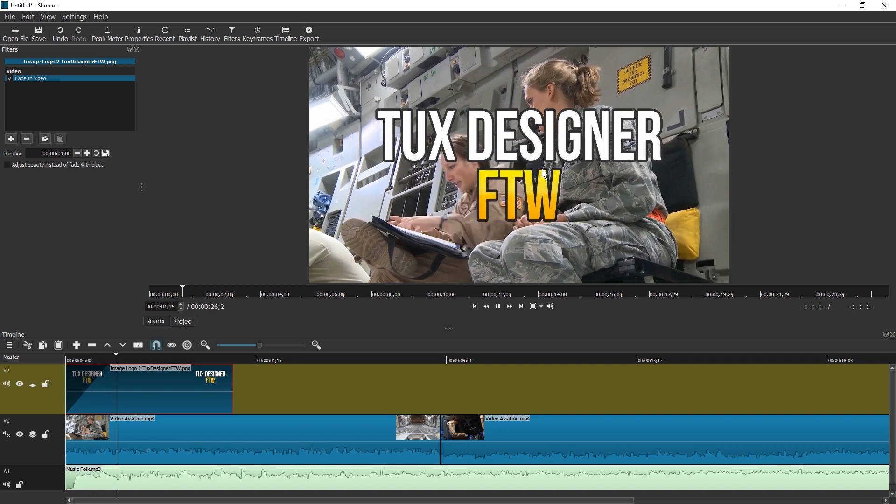
key(space)
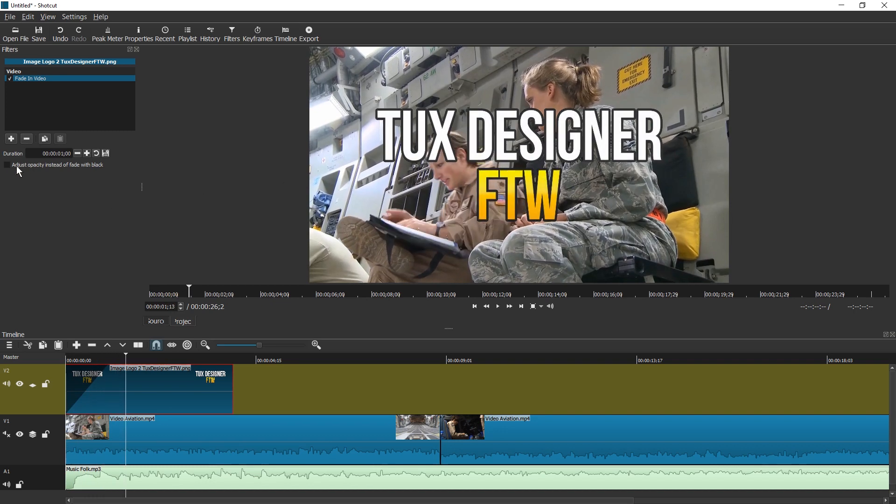
Step: Set the logo's Fade In Video filter to adjust opacity instead of fading with black, and replay it from the start
key(Left)
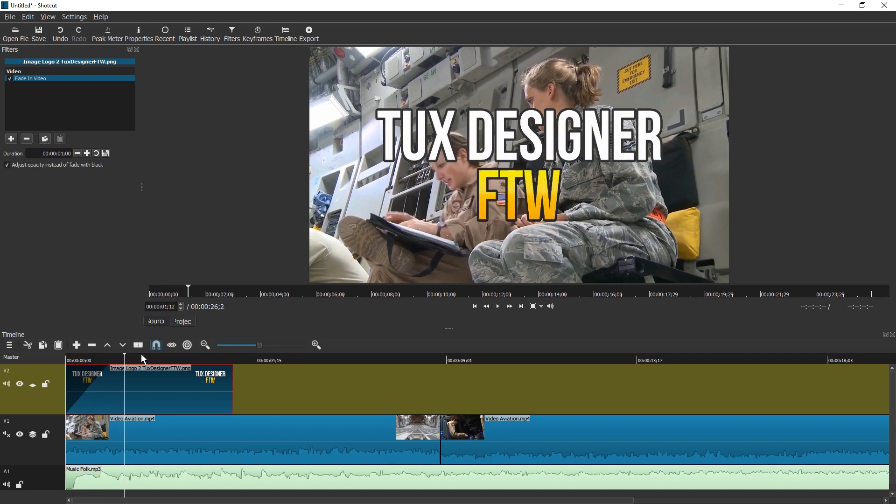
key(Home)
key(space)
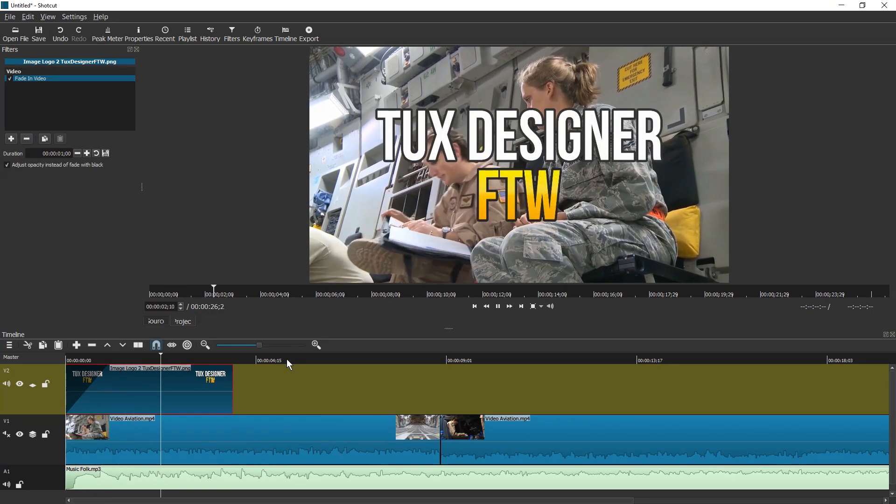
Step: Replay the logo's fade-in from the start and add the Fade Out Video filter to the logo clip on V2
key(space)
key(Home)
key(space)
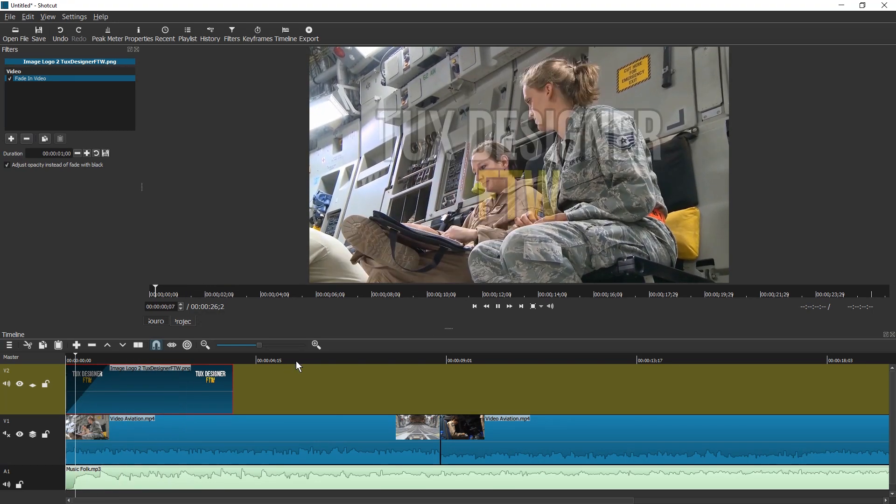
key(space)
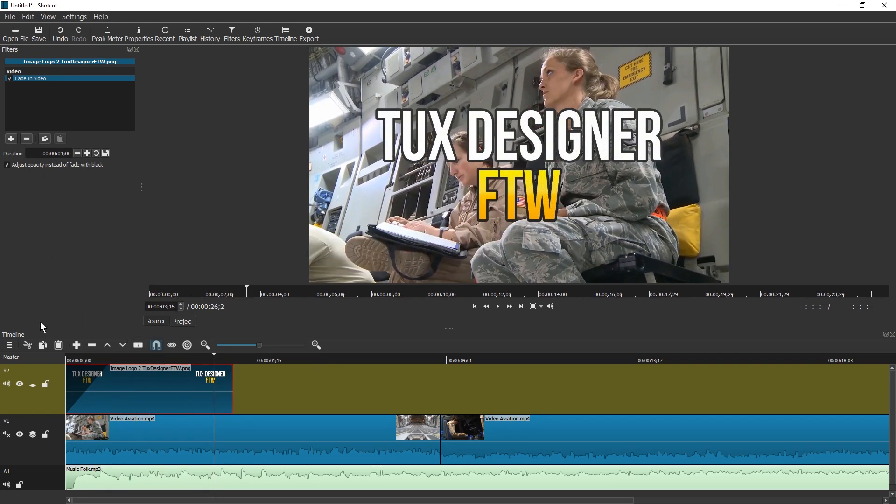
click(157, 345)
click(15, 139)
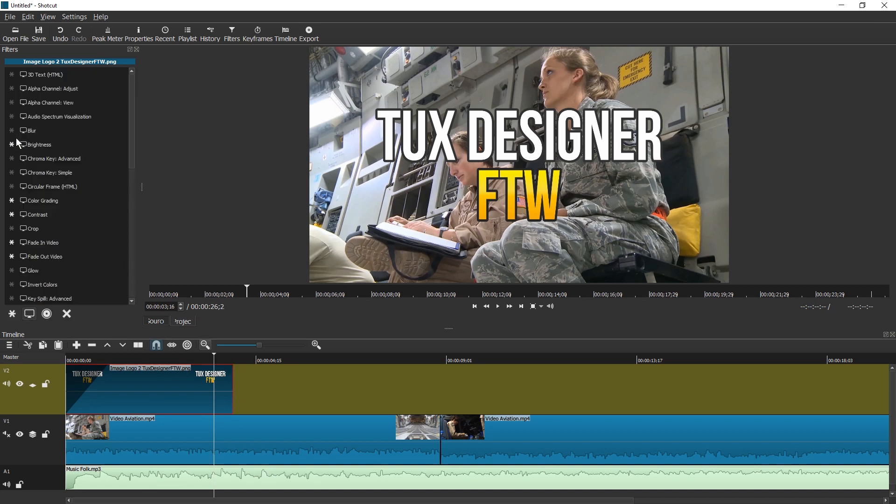
click(55, 256)
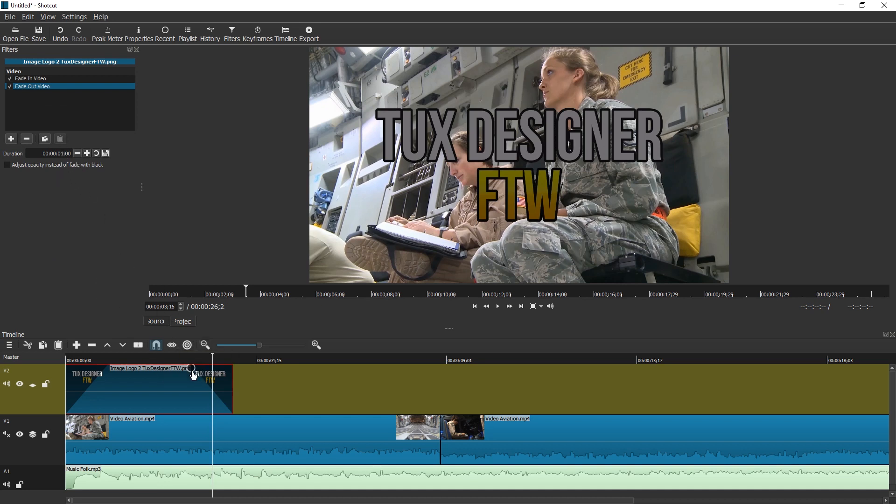
Step: Shorten the logo clip's fade-out to 00:00:00;20 and its fade-in to 00:00:00;21, and play it back from the start
mouse_move(196, 372)
mouse_down()
mouse_move(214, 374)
mouse_move(195, 375)
mouse_up()
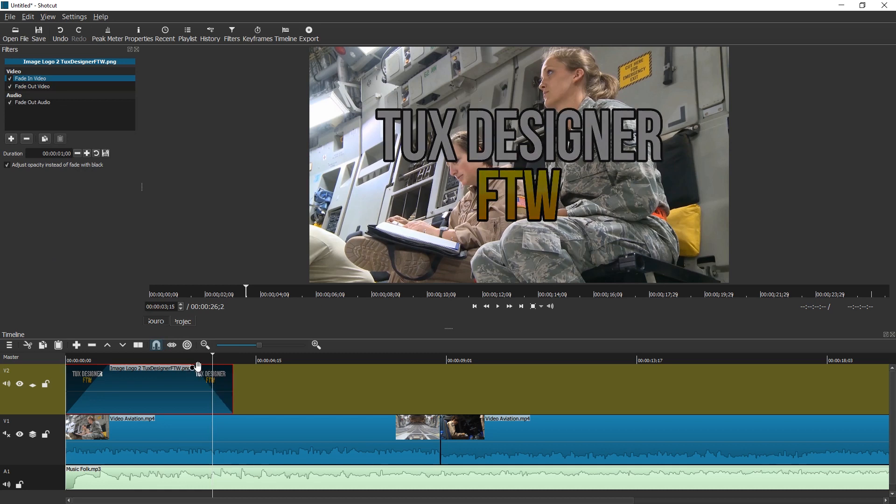
mouse_move(195, 373)
mouse_down()
mouse_move(210, 376)
mouse_move(203, 374)
mouse_up()
drag(110, 372, 91, 371)
click(67, 360)
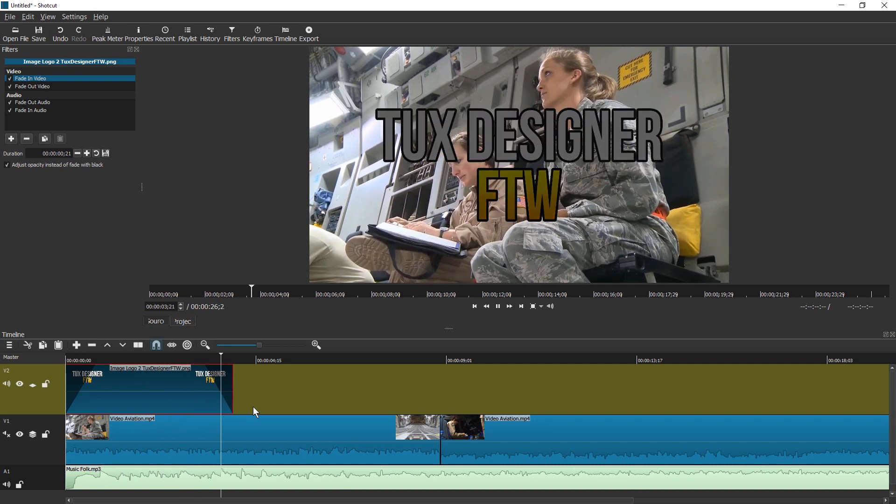
key(space)
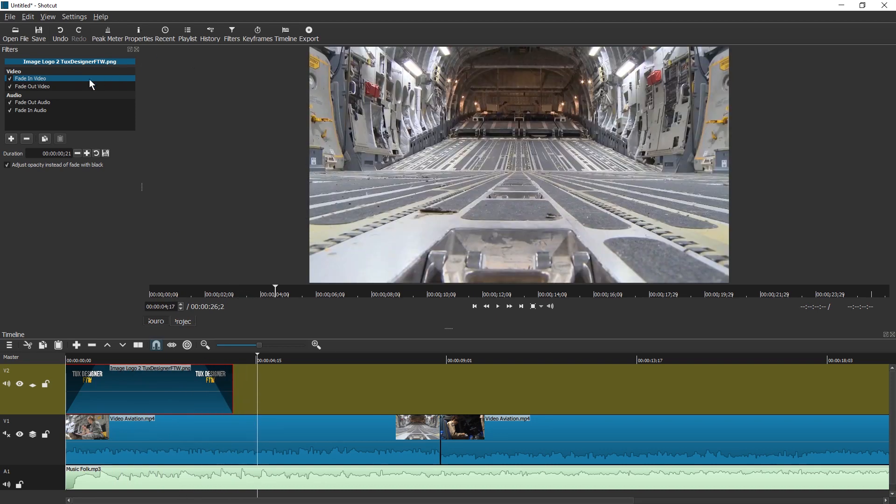
Step: Remove the Fade In Audio and Fade Out Audio filters from the logo clip, and set its Fade Out Video filter to adjust opacity
click(150, 421)
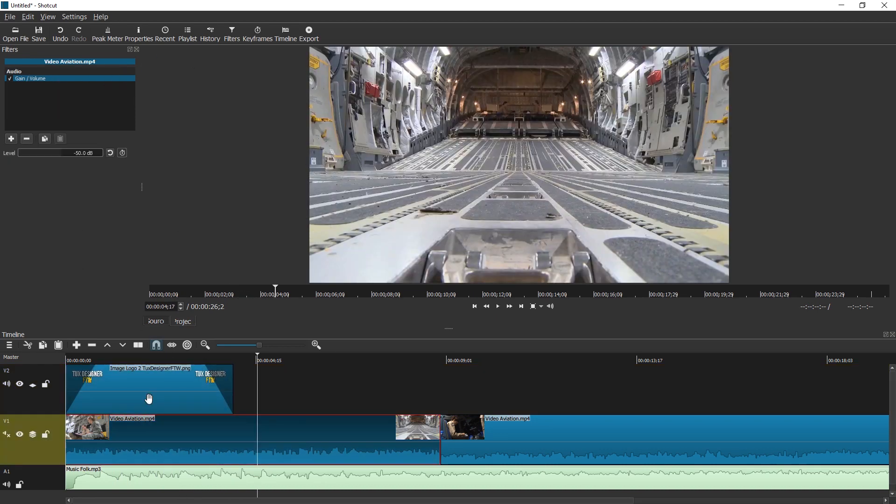
click(148, 396)
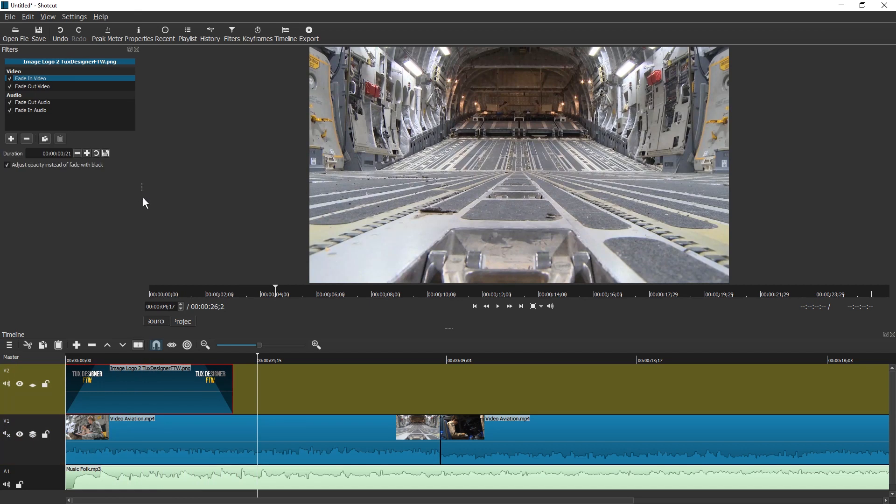
click(47, 110)
click(27, 138)
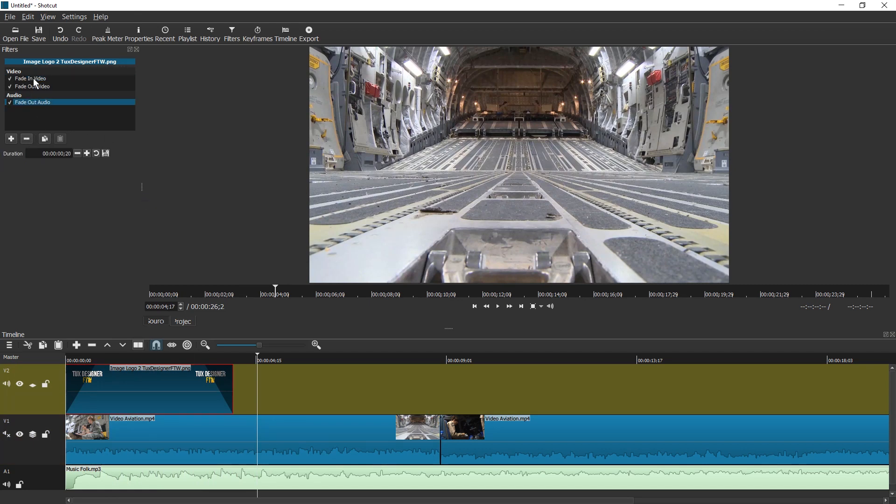
click(27, 138)
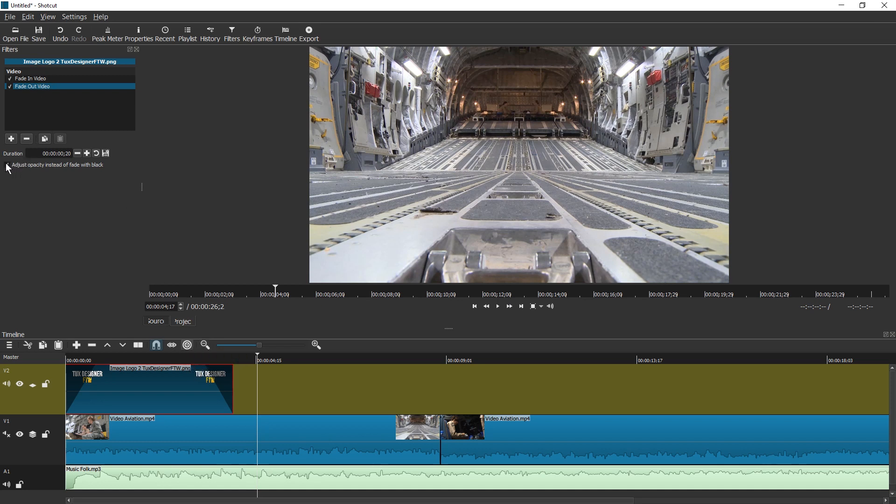
Step: Scrub and play through the start and end of the logo clip to examine both video fades
click(29, 78)
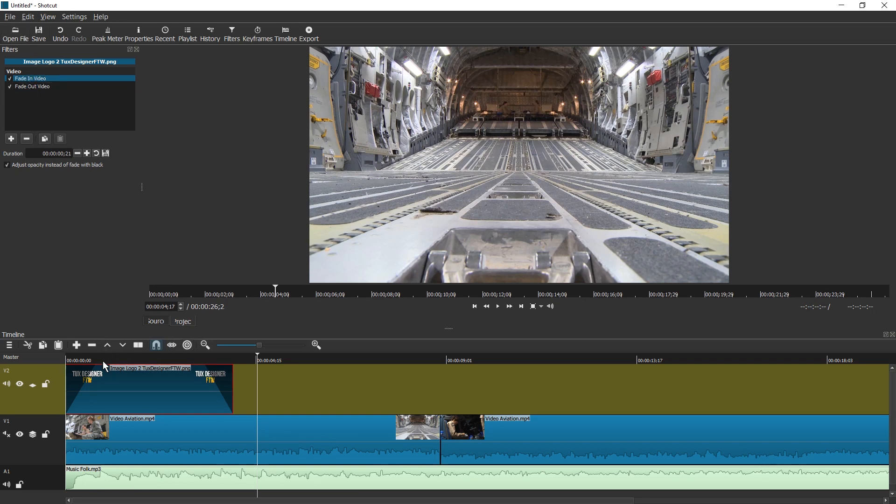
drag(91, 360, 71, 360)
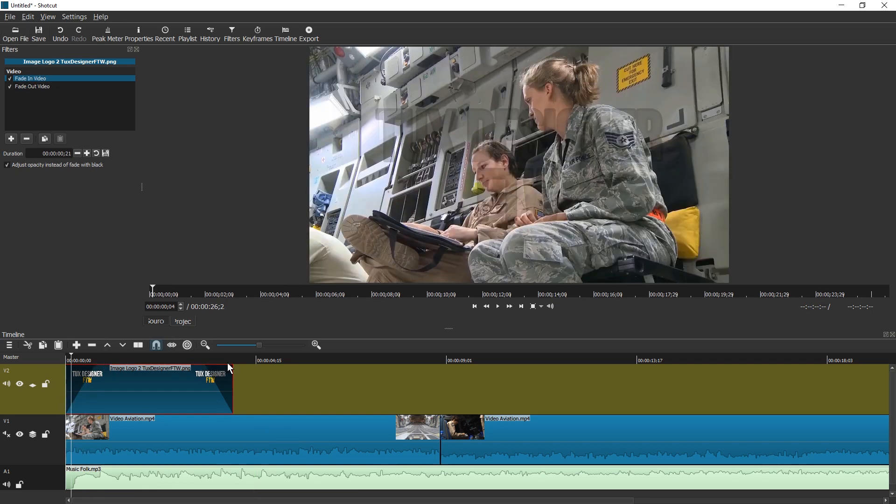
drag(228, 362, 202, 364)
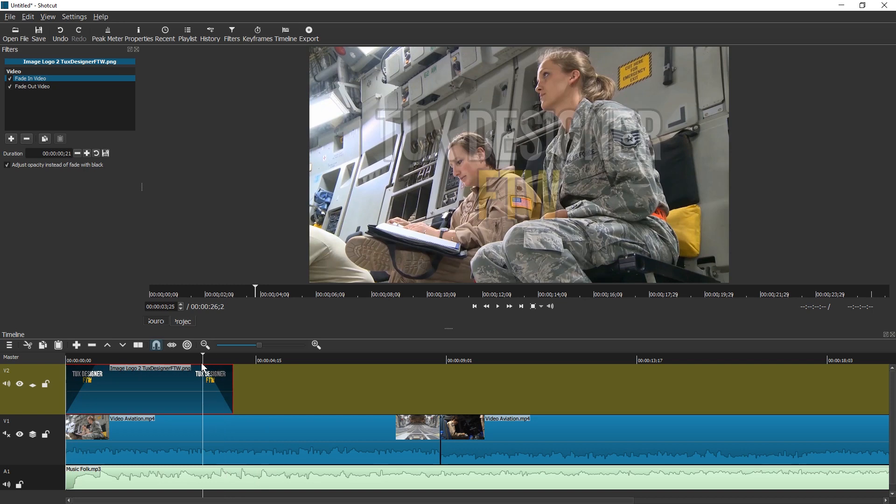
key(space)
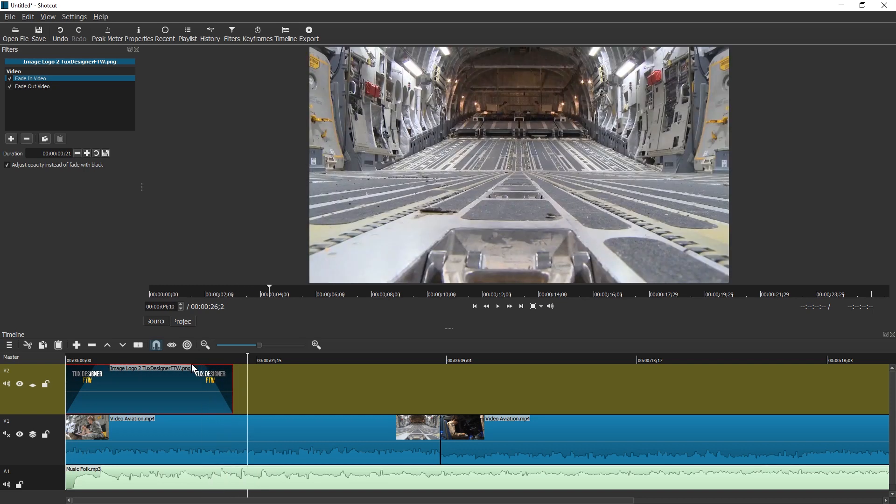
click(178, 355)
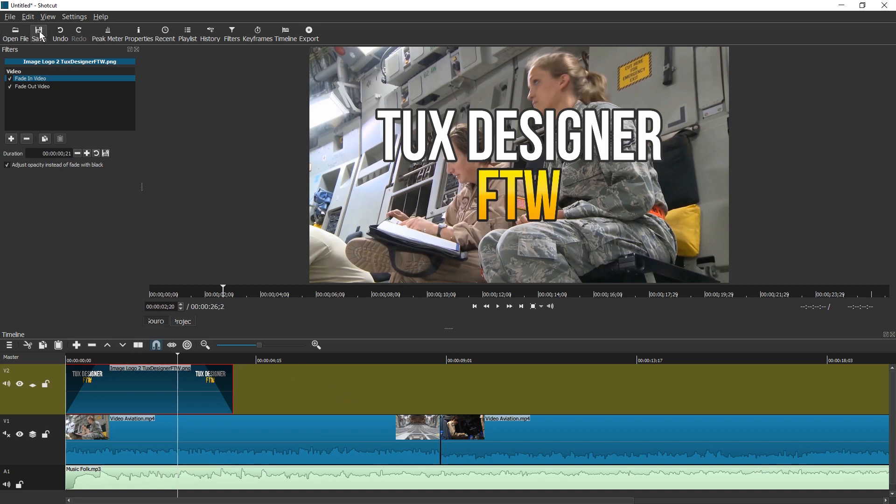
click(12, 18)
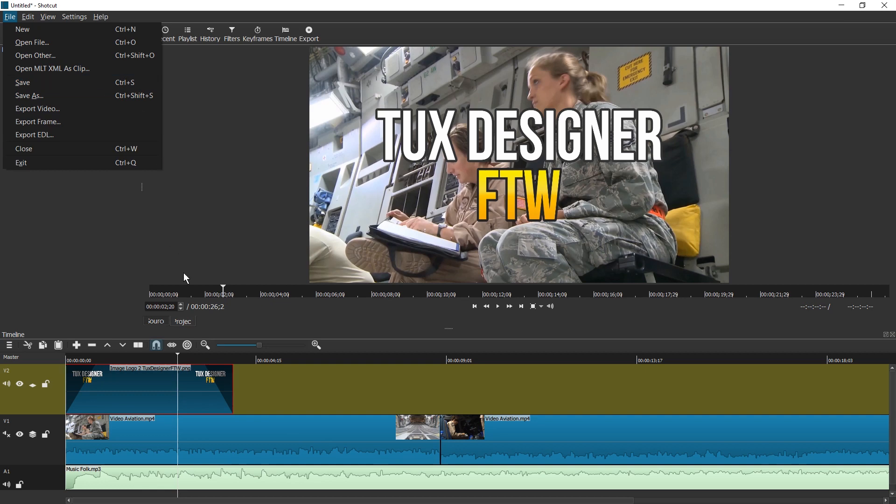
click(236, 369)
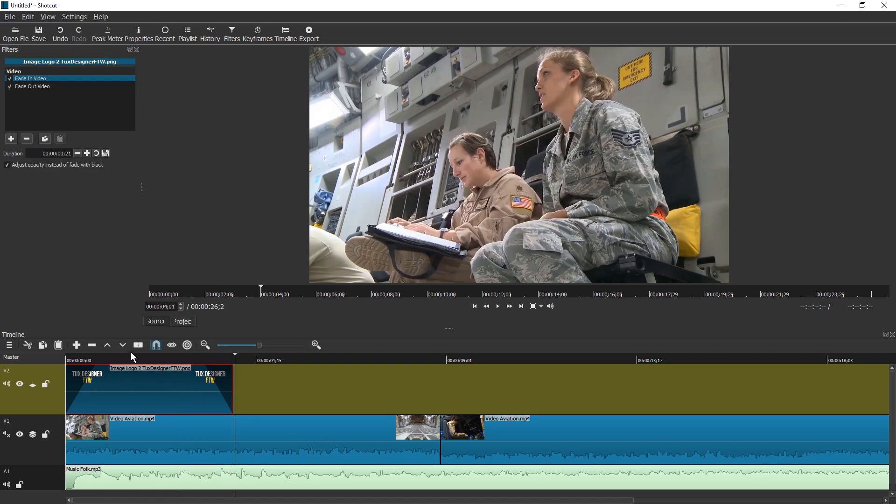
click(131, 357)
key(alt+Tab)
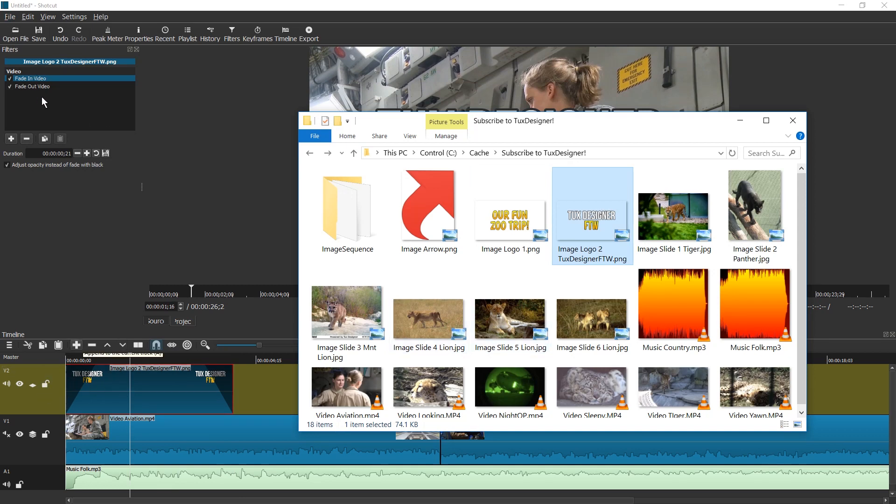
click(179, 434)
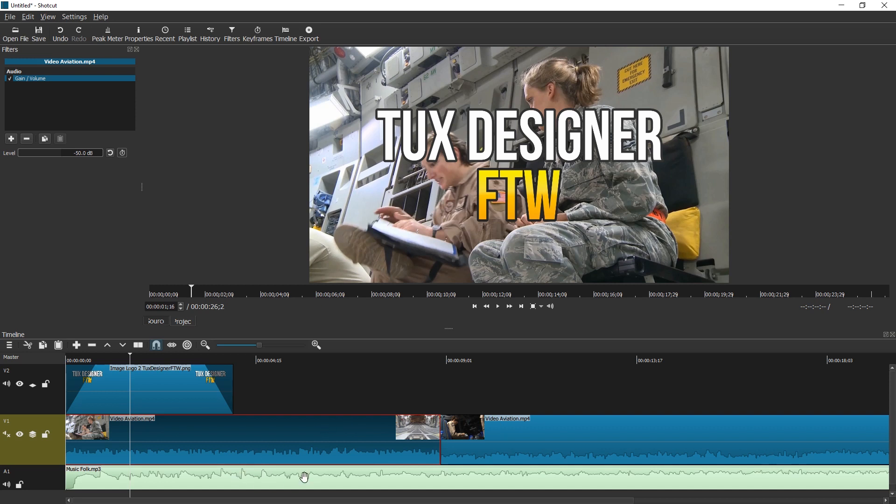
click(238, 487)
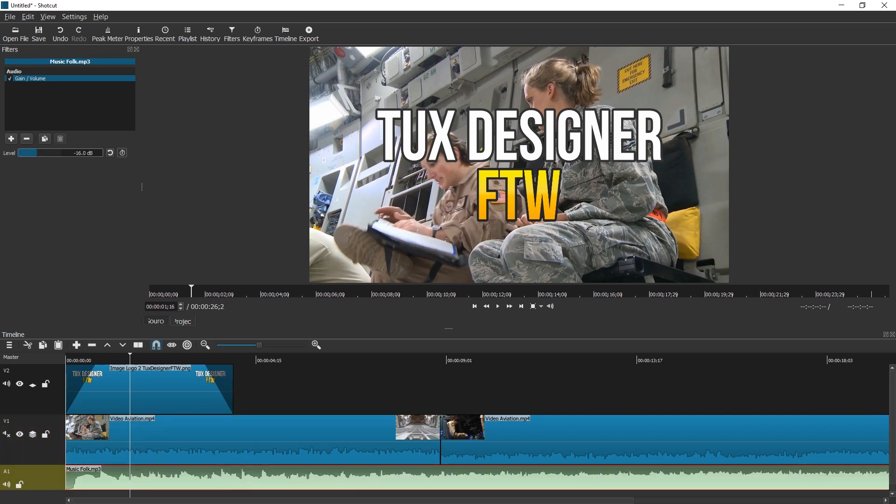
click(46, 454)
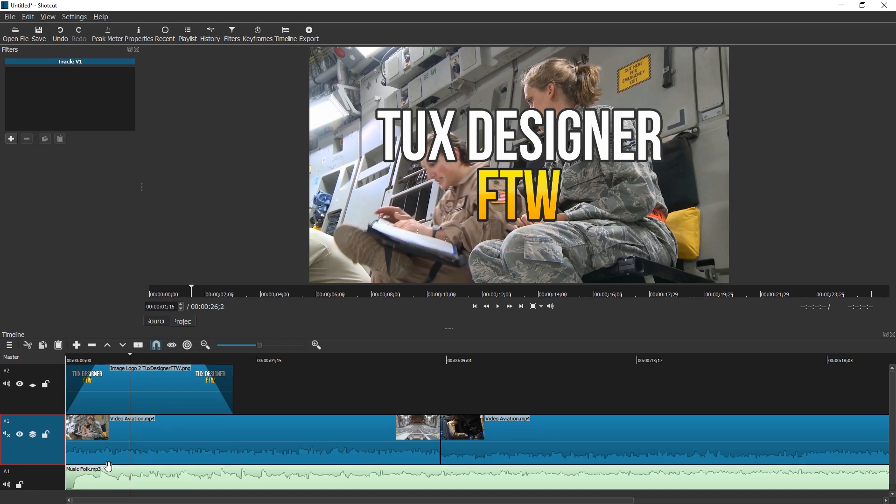
key(alt+Tab)
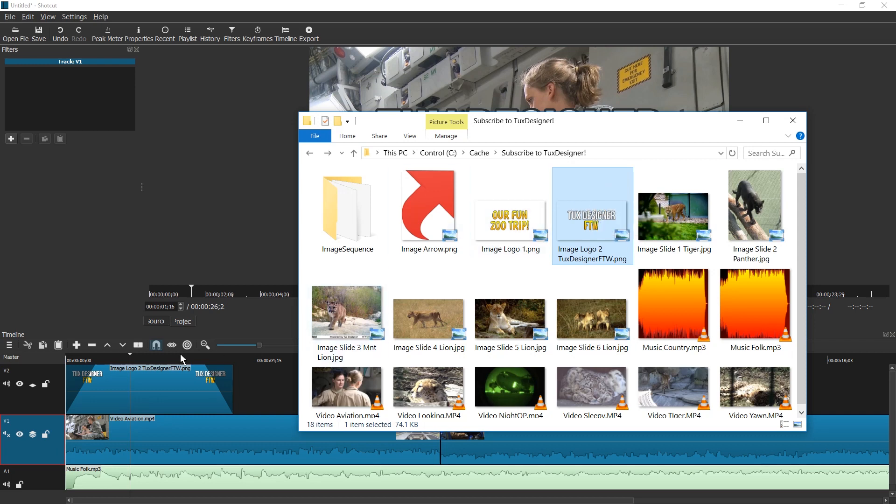
click(256, 392)
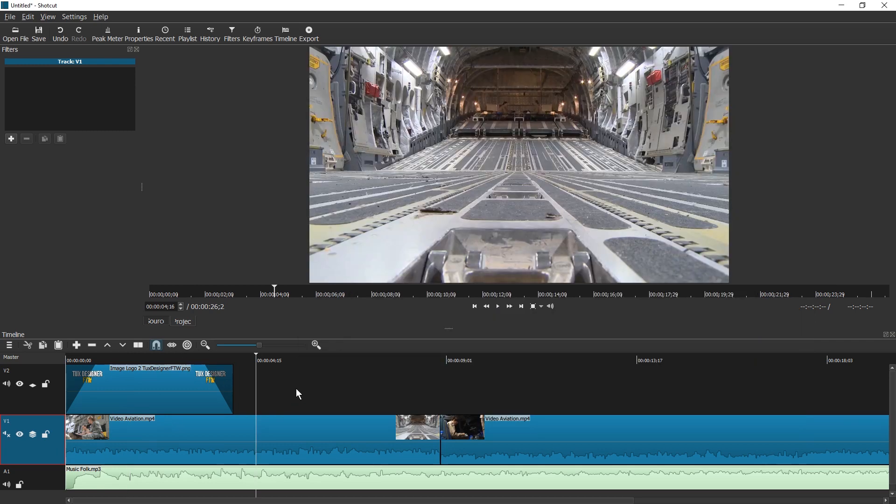
click(378, 384)
key(alt+Tab)
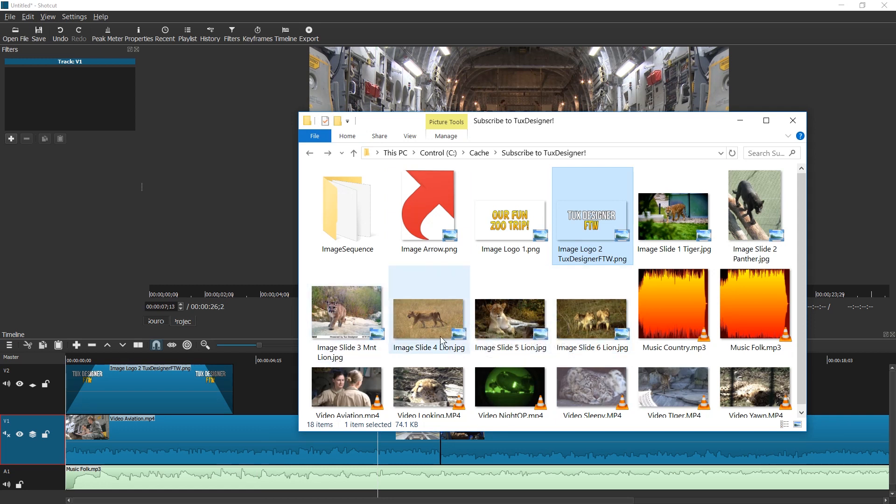
click(259, 389)
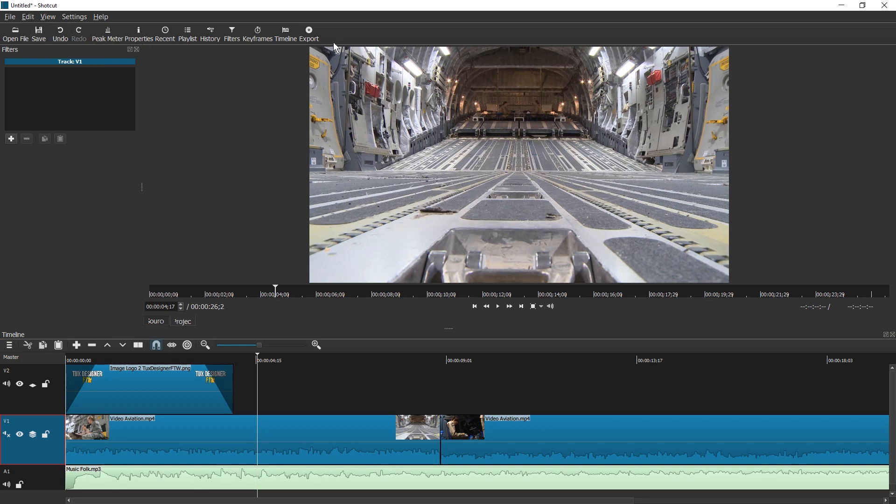
Step: Save the project as SubToTux.mlt in the Subscribe to TuxDesigner! folder and locate the file there
click(39, 42)
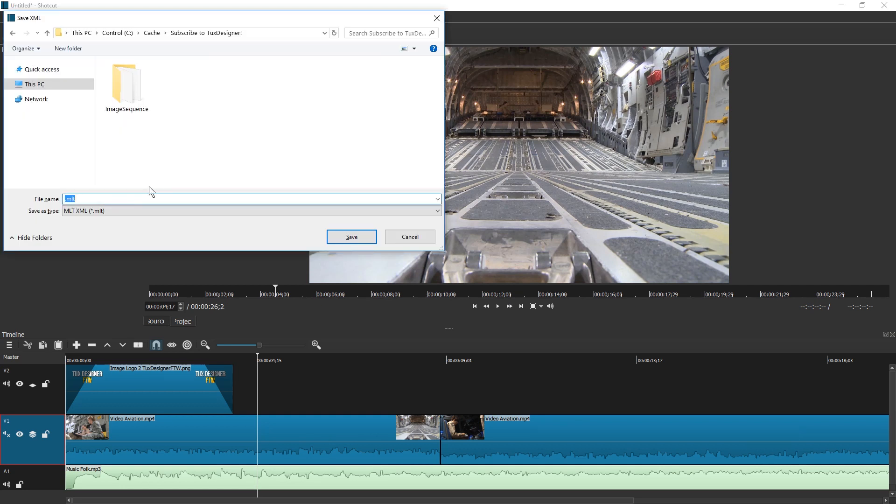
key(Home)
text(Su)
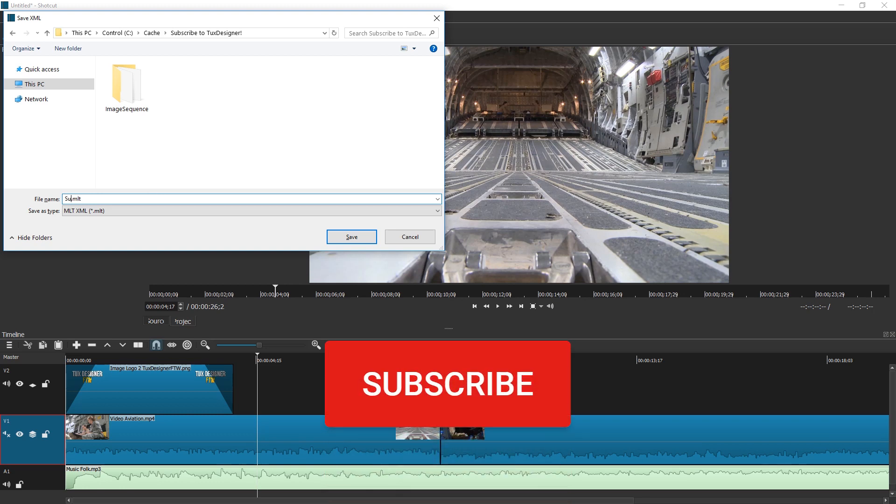
text(bToTux)
key(Return)
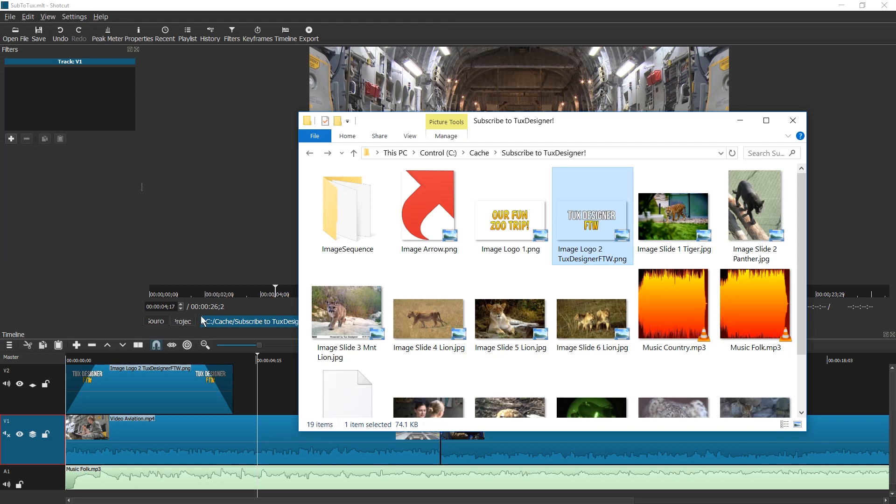
scroll(486, 276, down, 2)
click(376, 320)
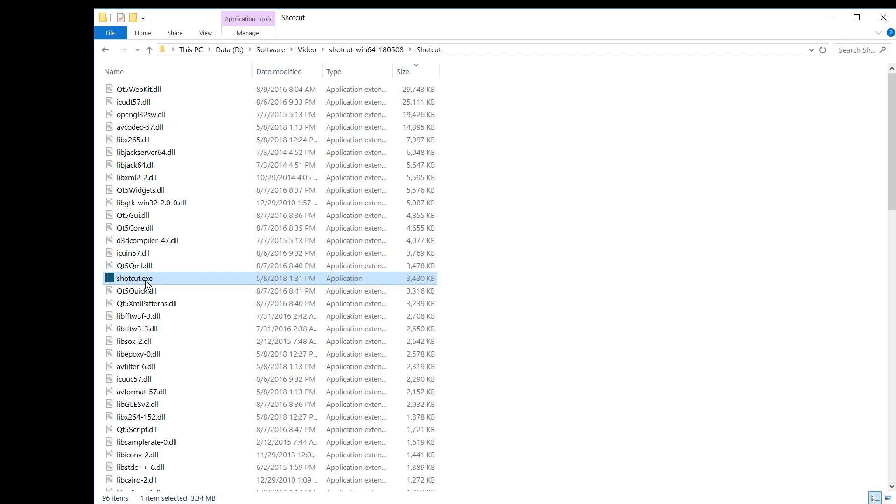
Step: Launch Shotcut again from shotcut.exe and open the saved SubToTux.mlt project from the Subscribe to TuxDesigner! folder
click(145, 277)
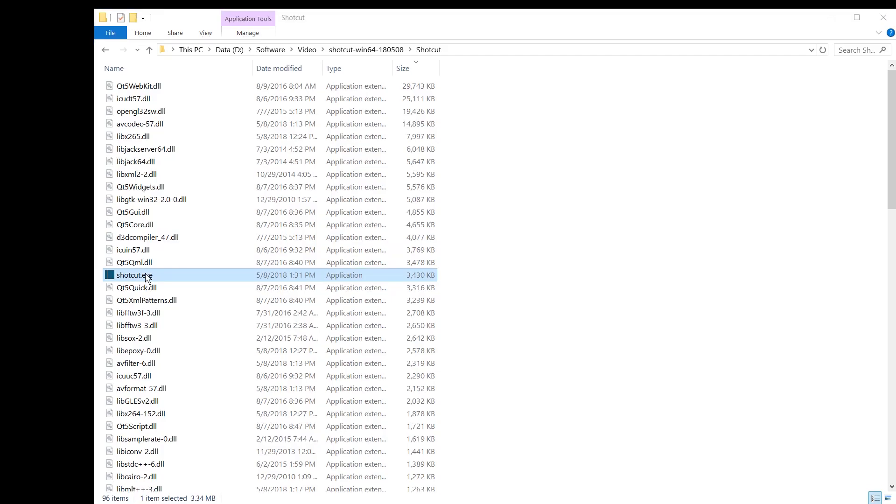
double_click(147, 277)
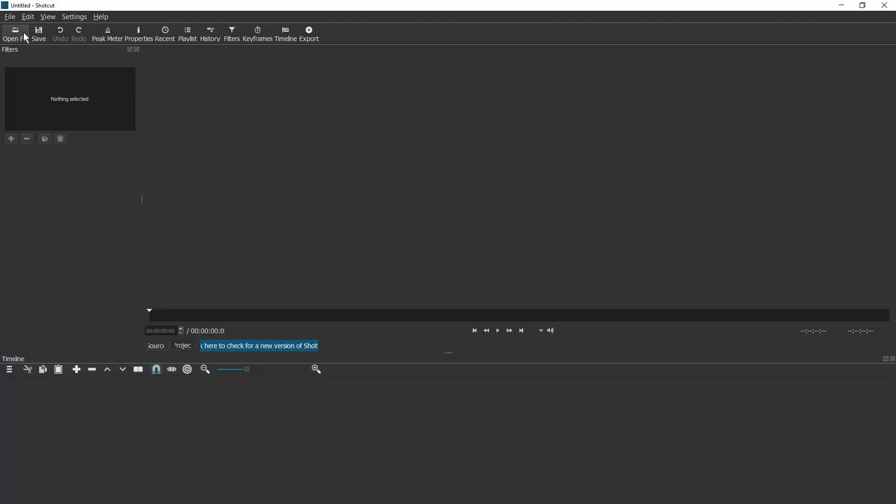
click(25, 37)
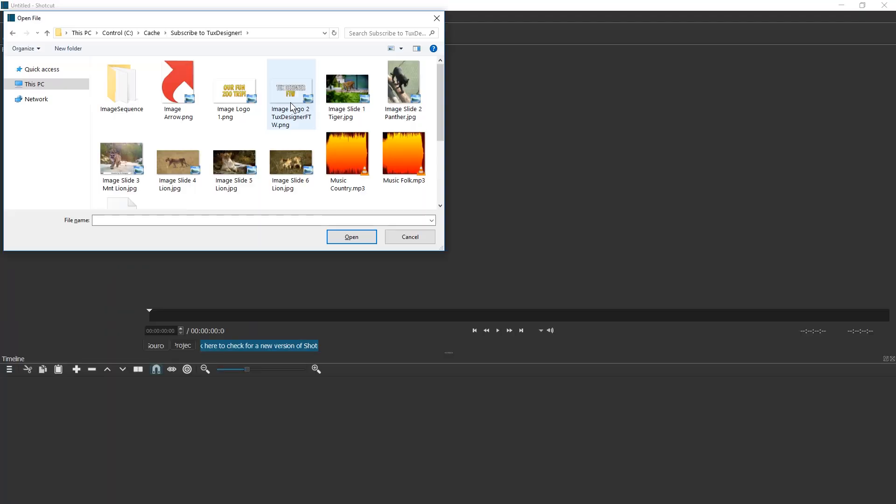
scroll(281, 113, down, 2)
scroll(281, 108, down, 1)
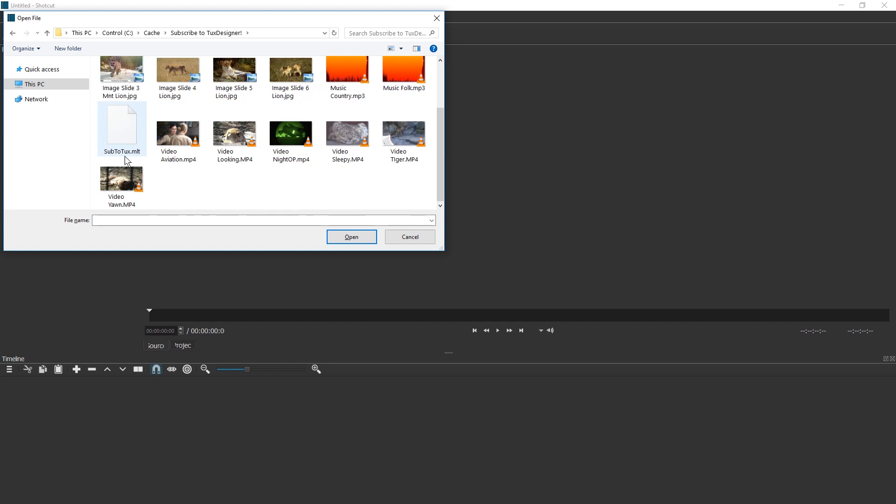
double_click(125, 131)
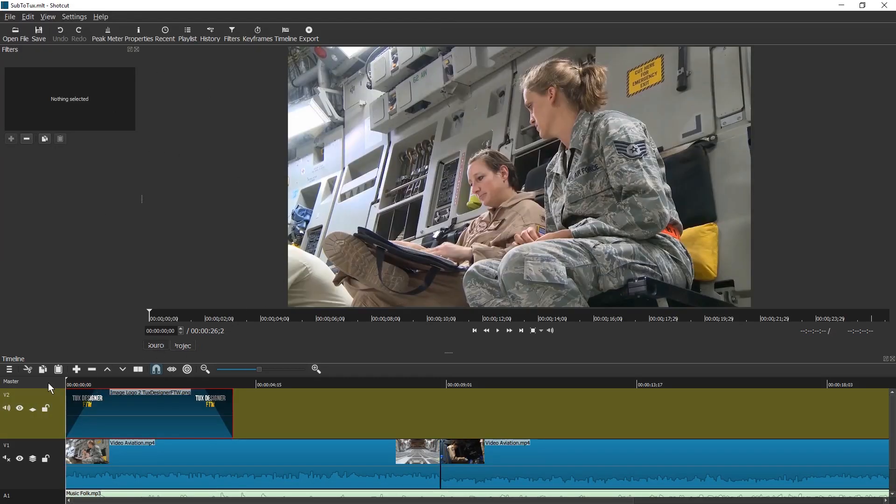
Step: Play the reopened project from the start, and enlarge the timeline area so all tracks and the full edit fit
key(space)
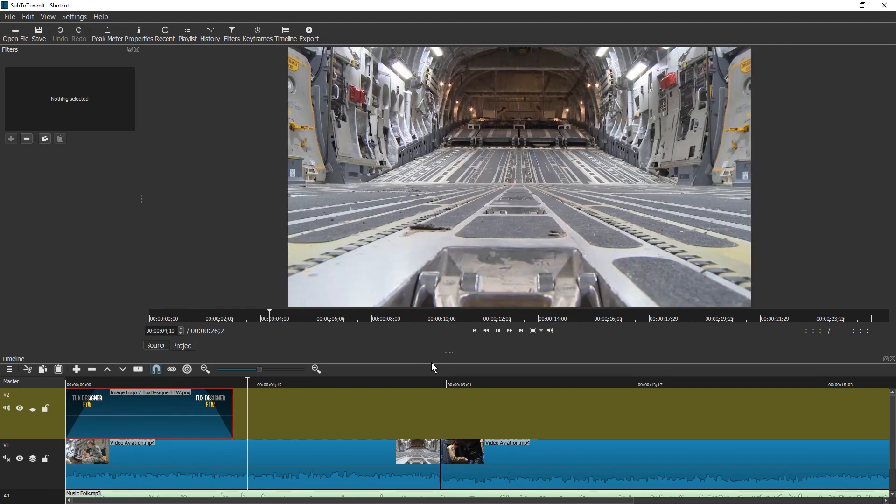
drag(448, 354, 448, 315)
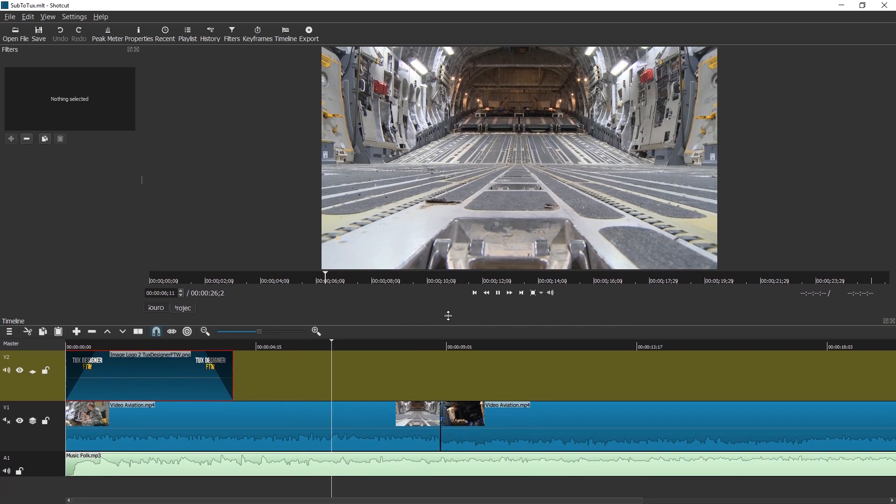
key(space)
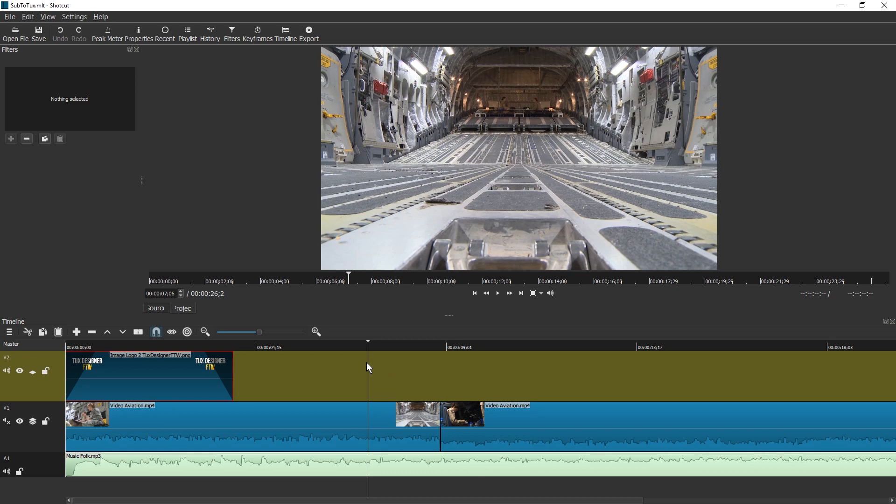
scroll(303, 380, down, 1)
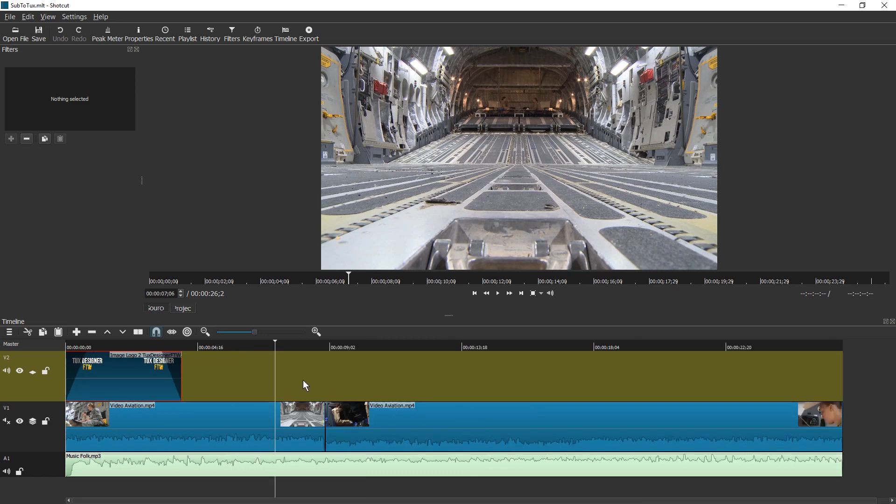
scroll(275, 382, down, 2)
scroll(236, 381, down, 2)
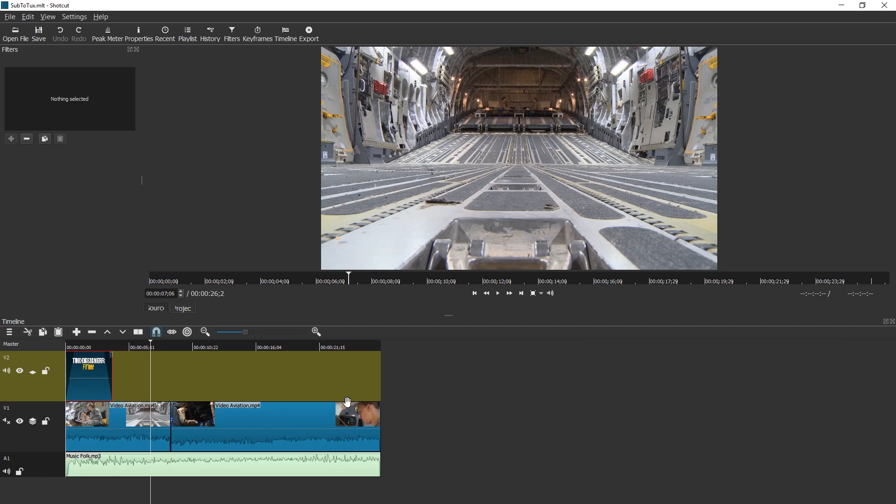
Step: Add Video NightOP.mp4 from the Subscribe to TuxDesigner! folder to the end of track V1, and remove the gap before it
key(alt+Tab)
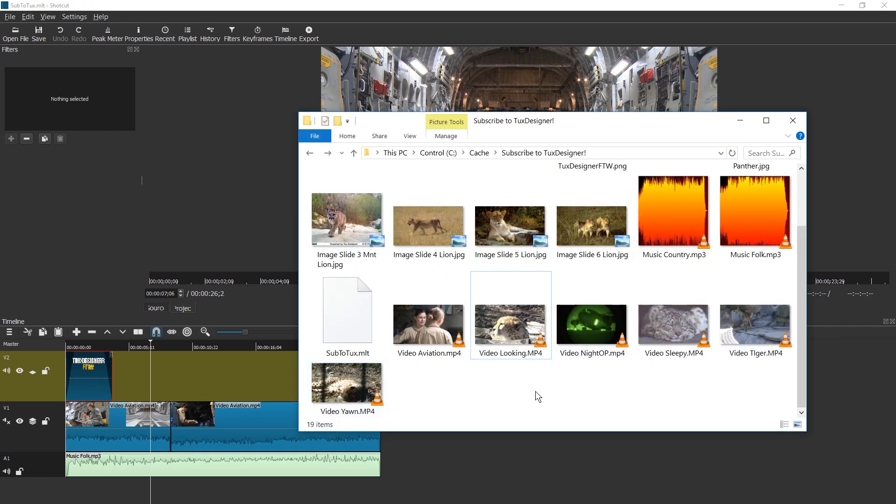
click(582, 324)
drag(581, 324, 528, 88)
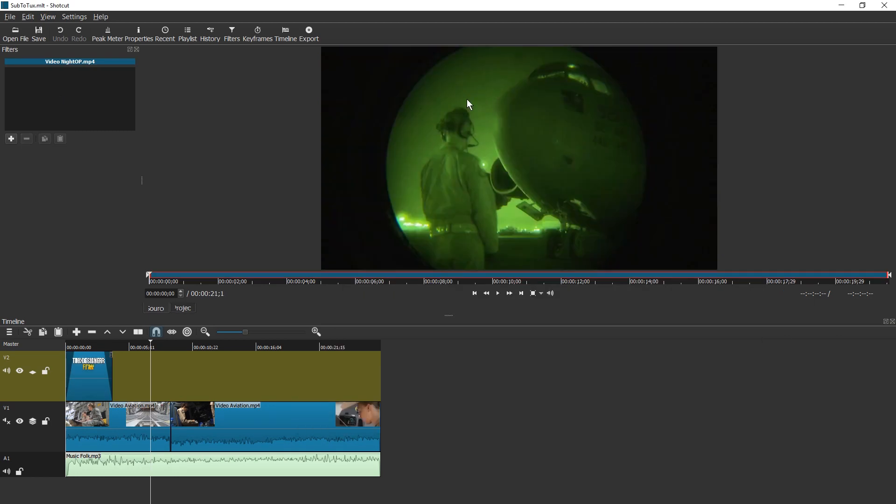
drag(466, 99, 405, 432)
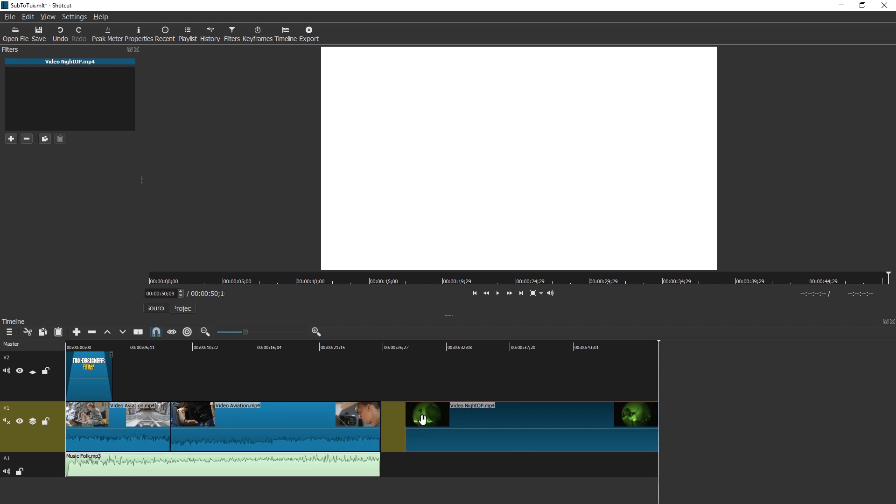
right_click(398, 418)
click(418, 423)
Step: Add Music Country.mp3 from the Subscribe to TuxDesigner! folder to track A1 after Music Folk.mp3
key(alt+Tab)
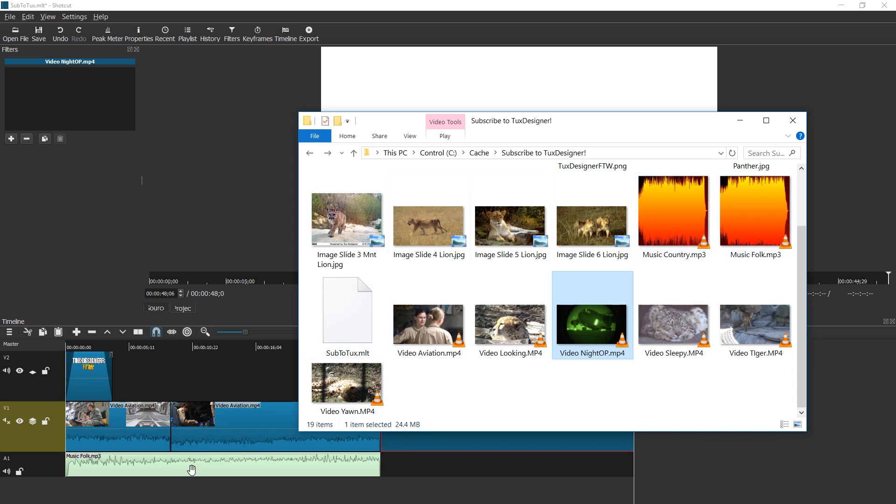
drag(676, 231, 594, 80)
drag(469, 125, 438, 469)
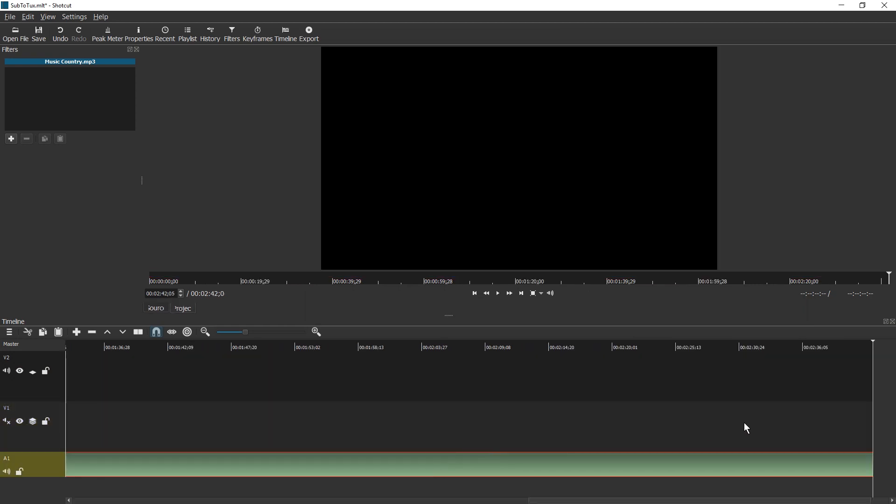
scroll(756, 422, down, 2)
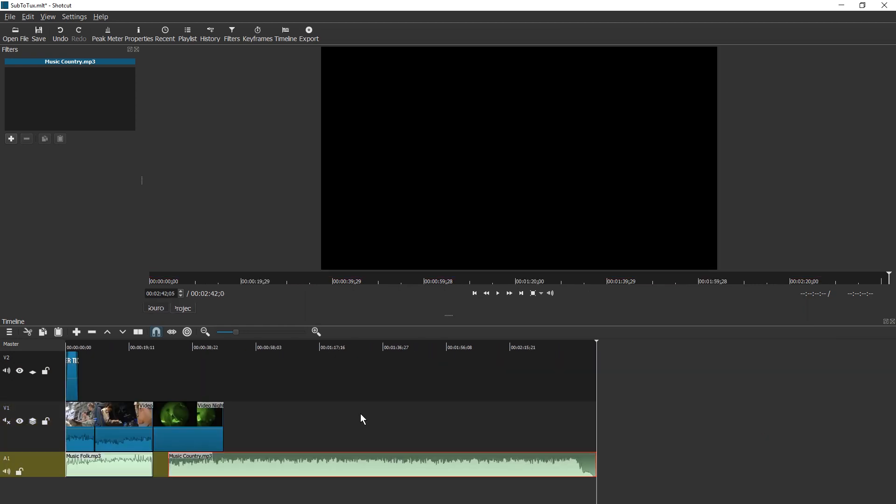
Step: Split Music Country.mp3 at 00:00:53;16 and 00:01:52;08, and remove its last piece
click(290, 411)
click(218, 346)
scroll(251, 342, up, 3)
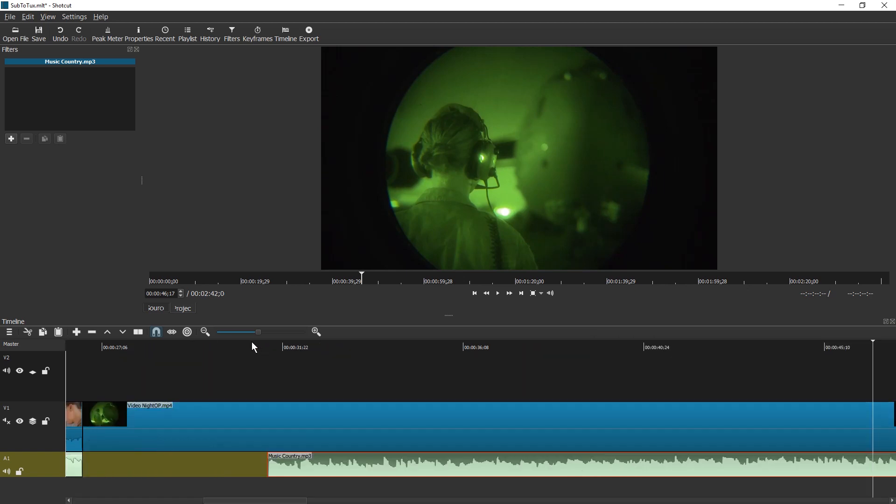
scroll(444, 395, down, 3)
click(166, 351)
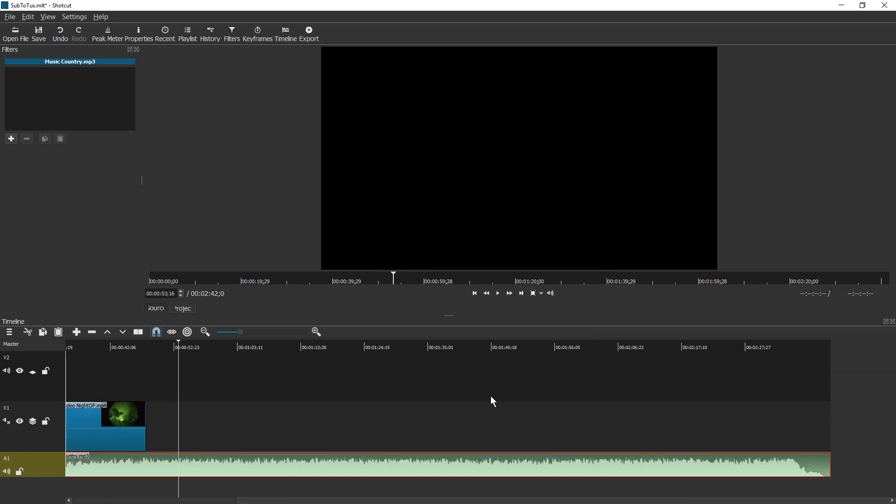
scroll(489, 396, down, 3)
click(392, 349)
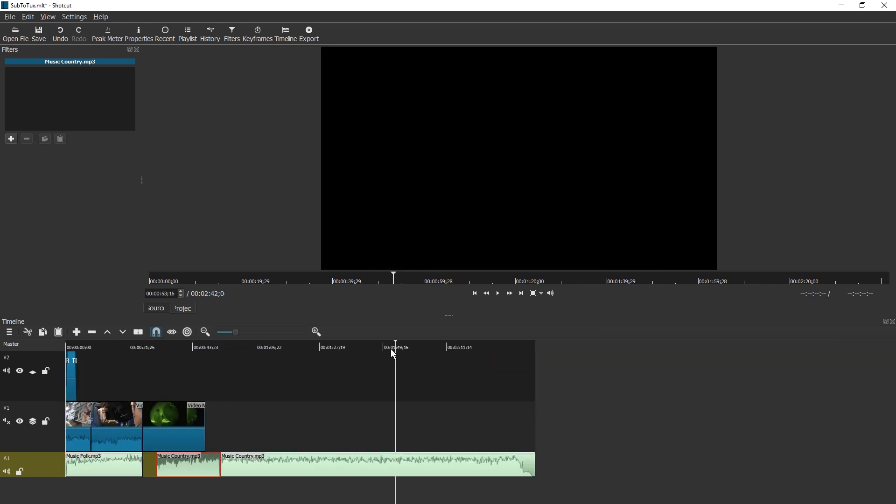
key(s)
right_click(417, 462)
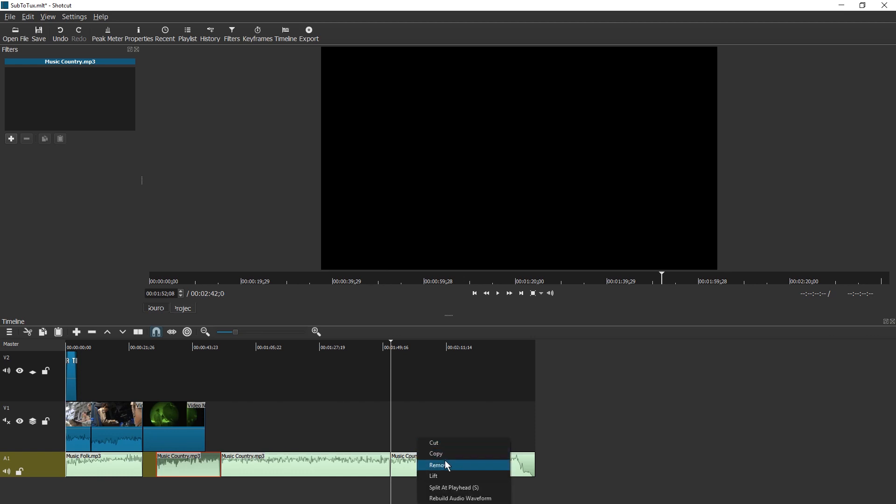
click(444, 461)
Step: Remove the first Music Country.mp3 piece from track A1 with rippling limited to its own track, and undo the removal
right_click(197, 462)
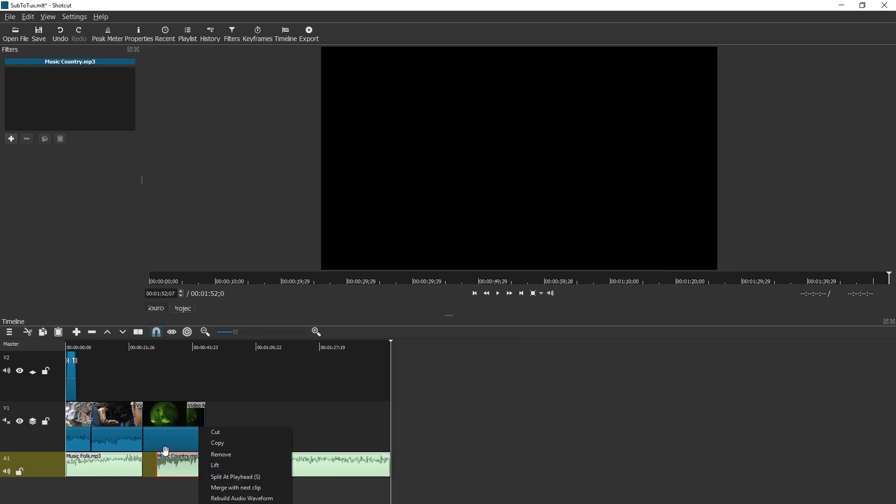
click(237, 458)
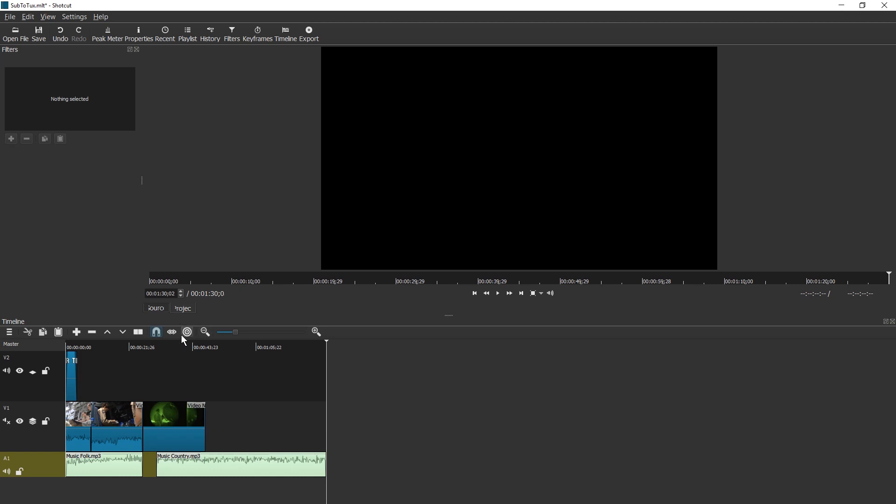
key(ctrl+z)
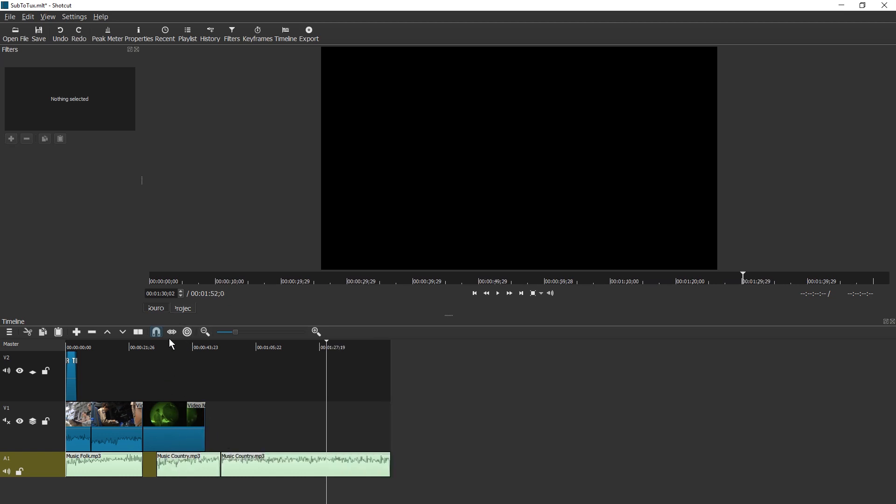
Step: Turn on Ripple All Tracks and remove the first Music Country.mp3 piece from track A1
click(9, 332)
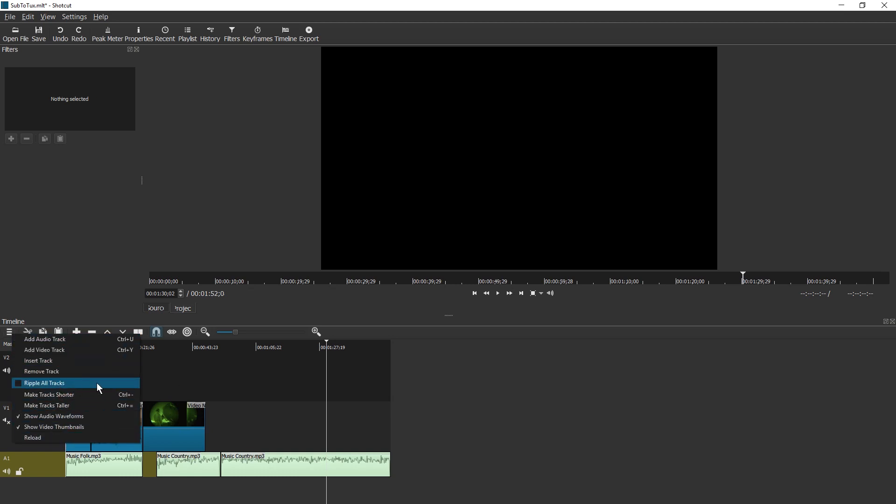
click(42, 383)
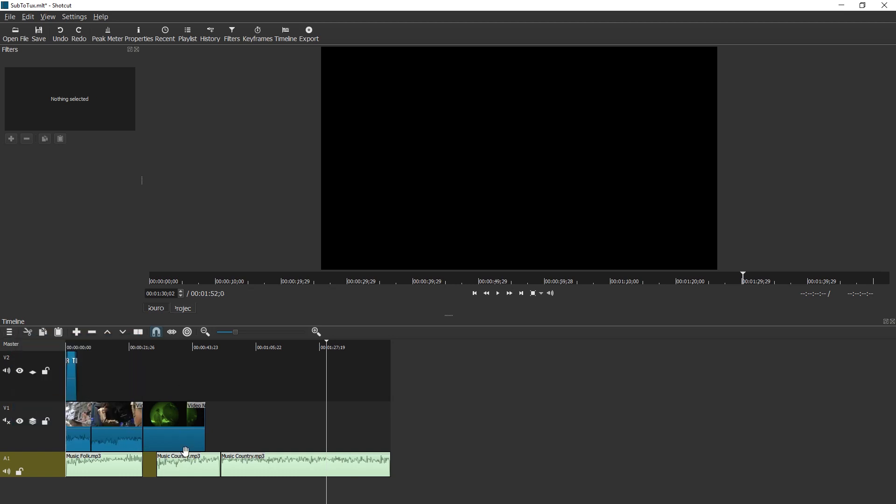
right_click(188, 467)
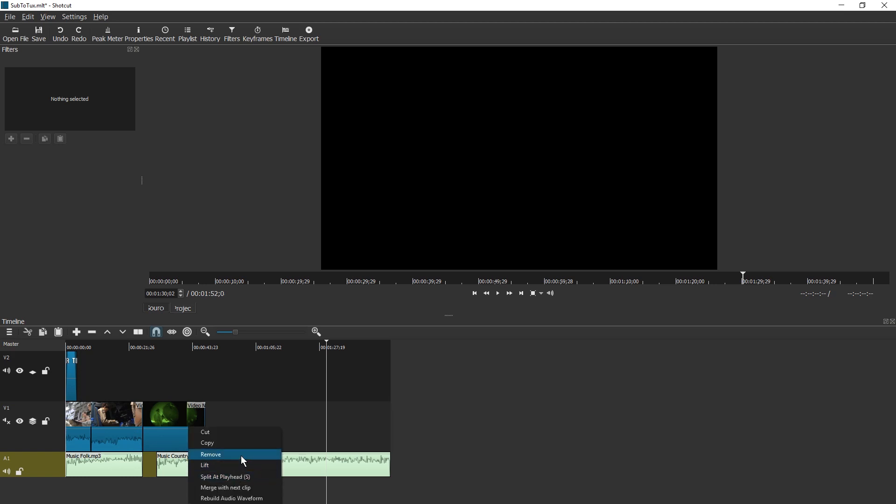
click(241, 455)
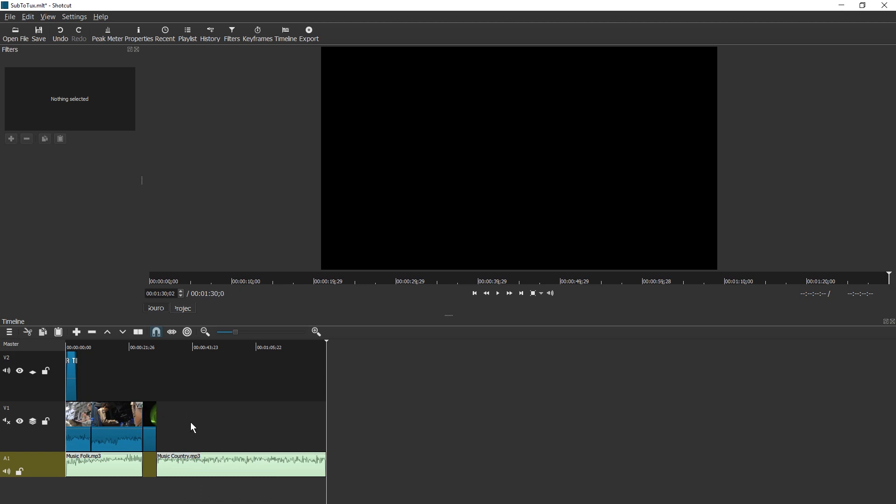
click(206, 423)
click(175, 427)
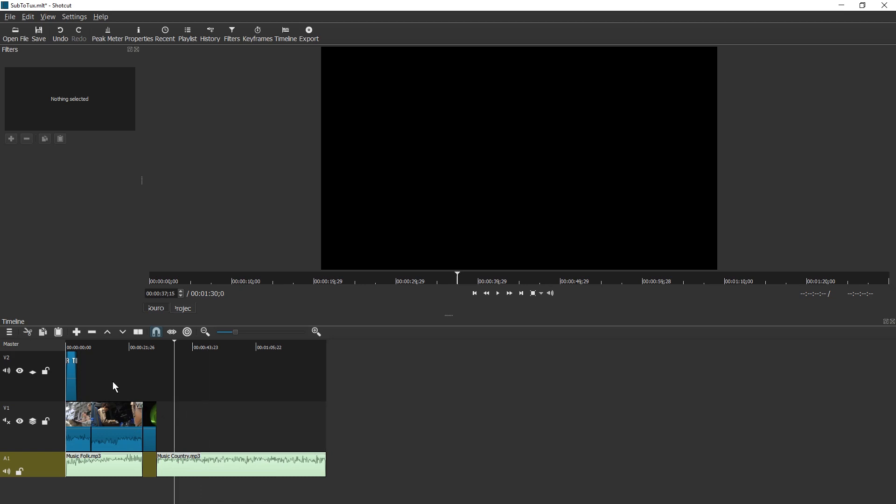
Step: Turn off Ripple All Tracks and extend the end of Video NightOP.mp4 on V1 to about 00:00:45
click(10, 332)
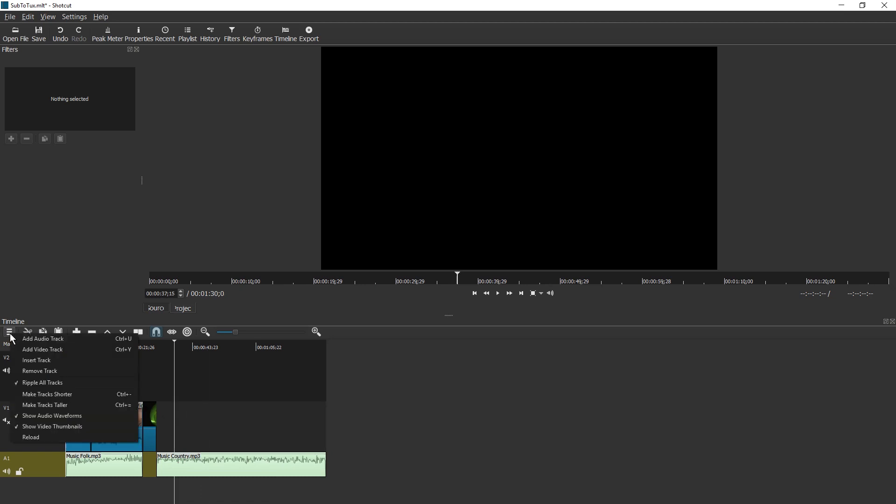
click(68, 382)
click(178, 410)
scroll(167, 435, up, 2)
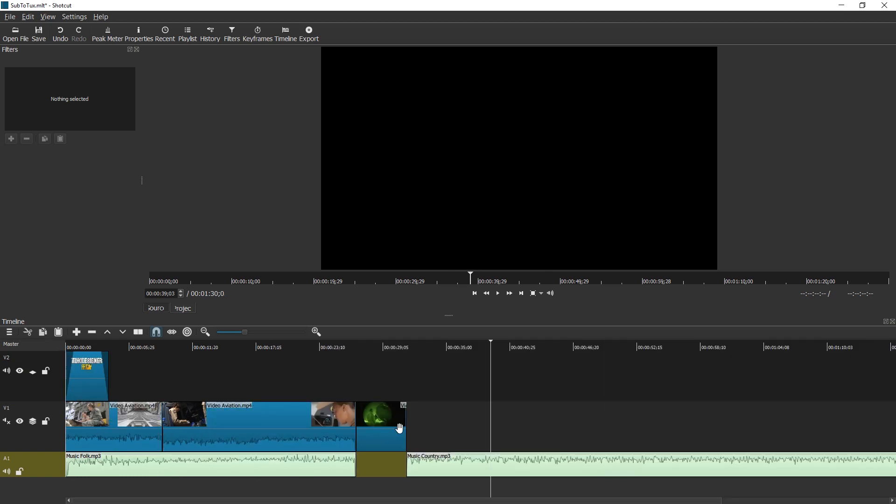
drag(405, 427, 561, 417)
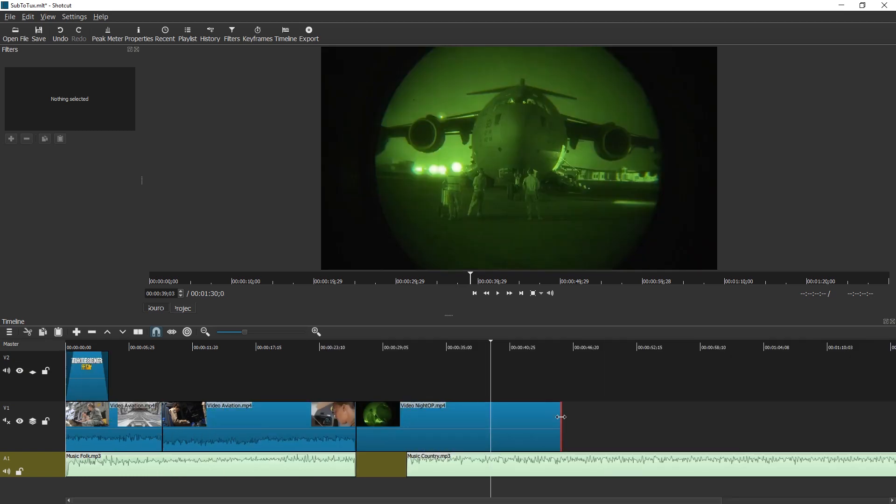
Step: Cut Music Country.mp3 off at 00:00:54;00 and move the remaining clip directly against the end of Music Folk.mp3
scroll(420, 455, down, 2)
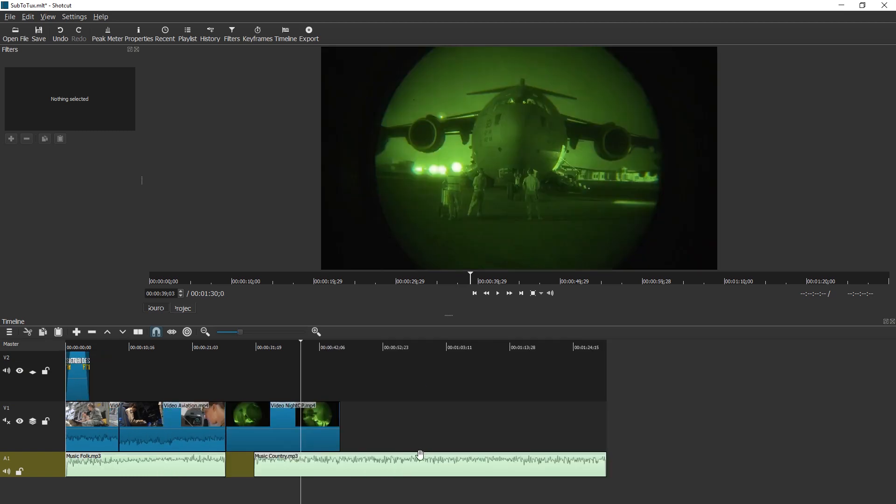
click(391, 349)
key(s)
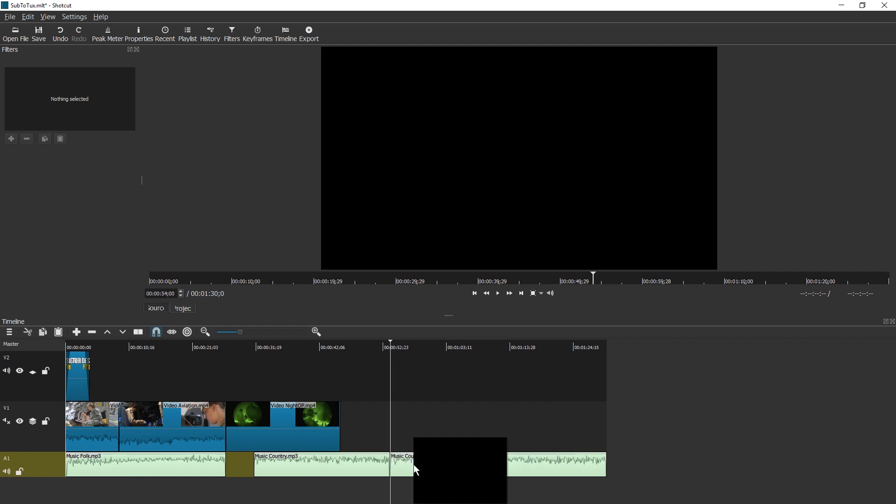
right_click(413, 469)
click(447, 464)
scroll(202, 404, up, 2)
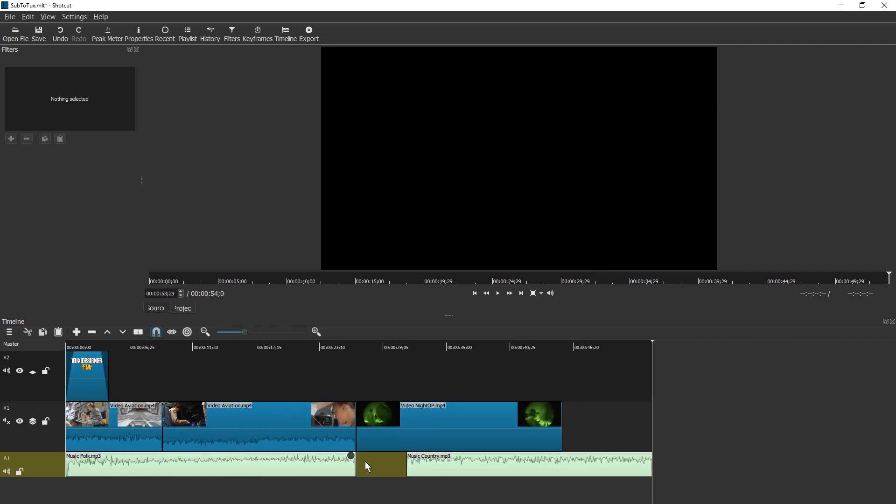
drag(432, 463, 386, 466)
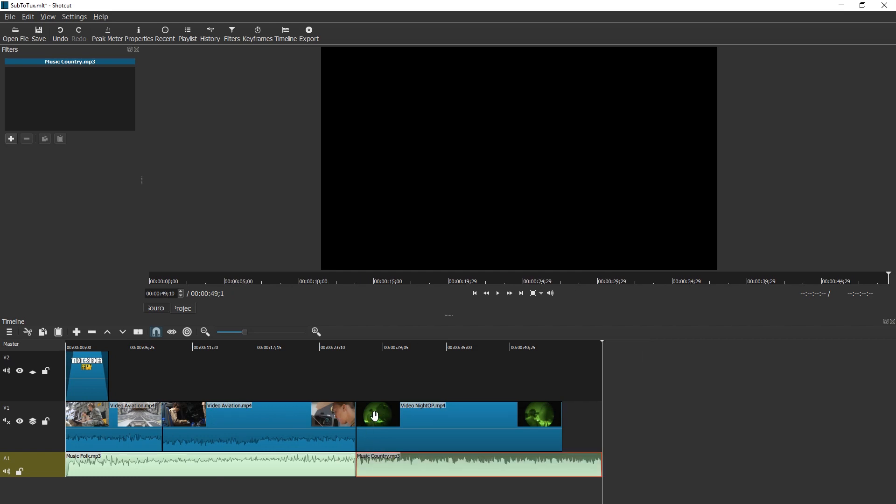
Step: Preview the cut between the two Video Aviation.mp4 clips, and overlap the second slightly onto the first to create a short transition
scroll(246, 419, up, 1)
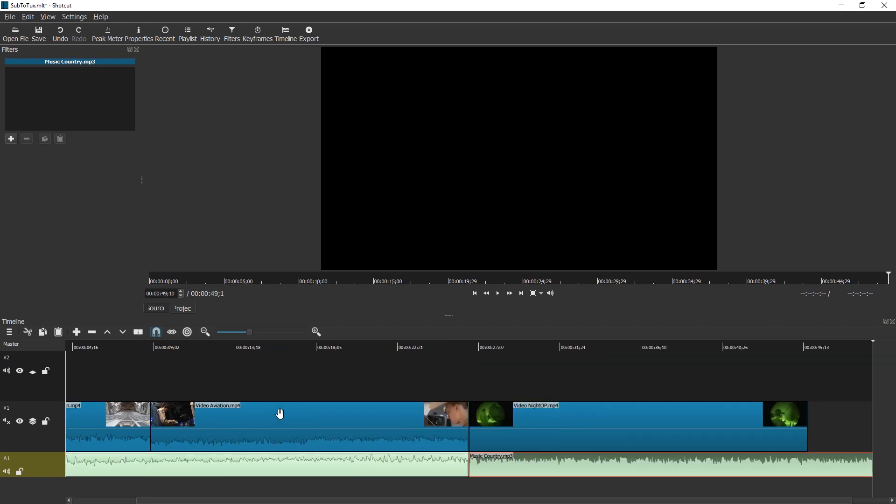
click(131, 347)
key(space)
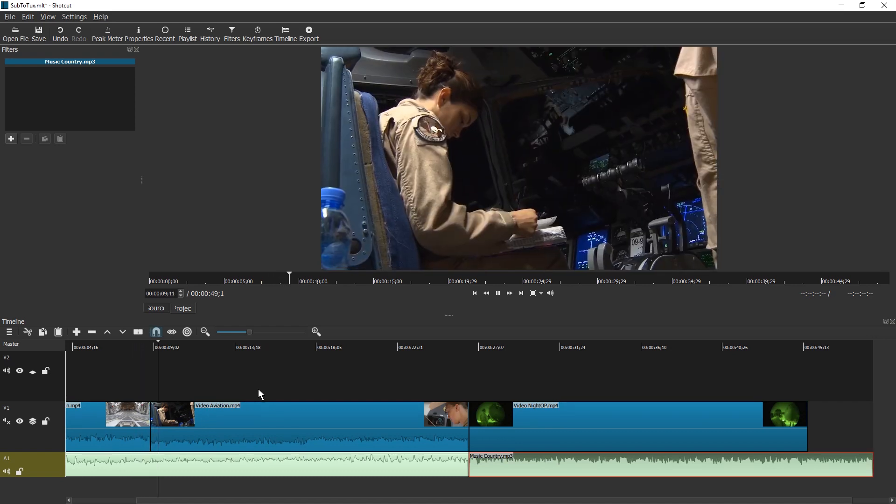
key(space)
drag(204, 413, 182, 415)
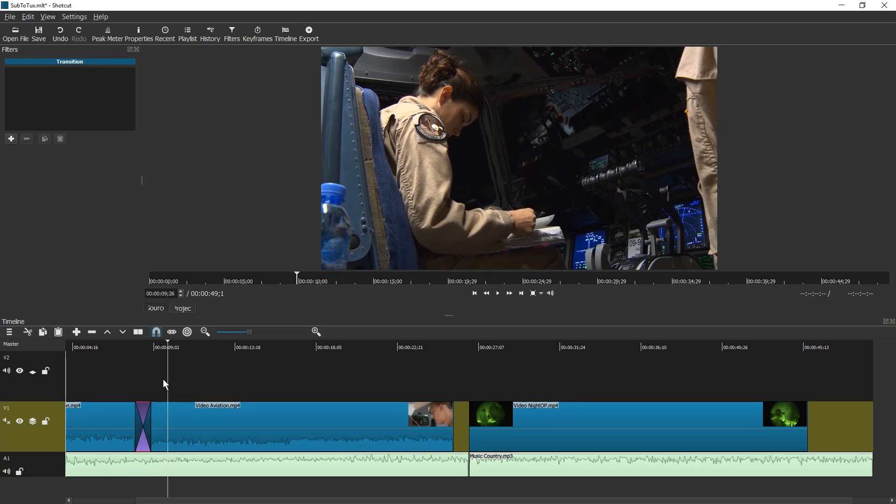
Step: Play back the dissolve between the two Video Aviation.mp4 clips on V1 from shortly before the overlap
click(120, 346)
key(space)
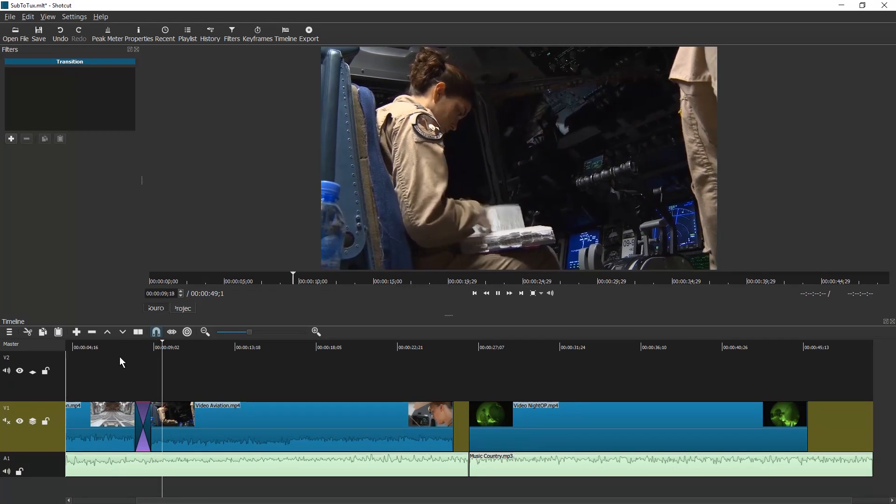
click(122, 342)
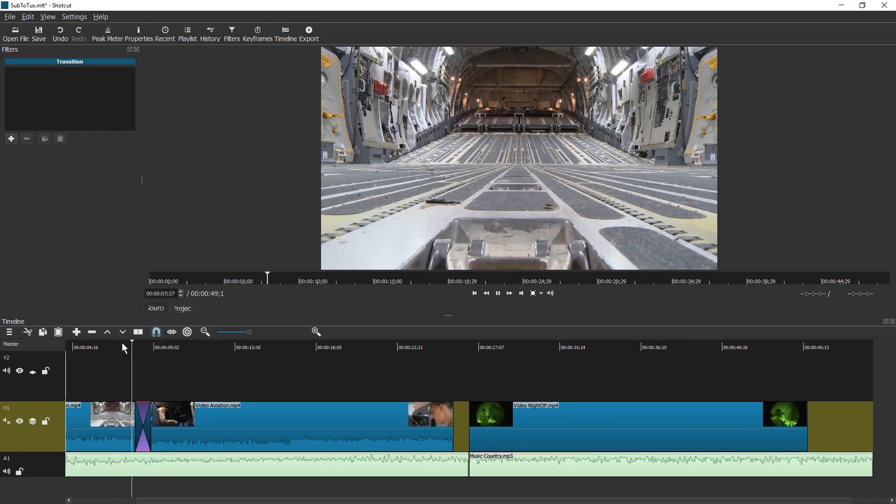
key(space)
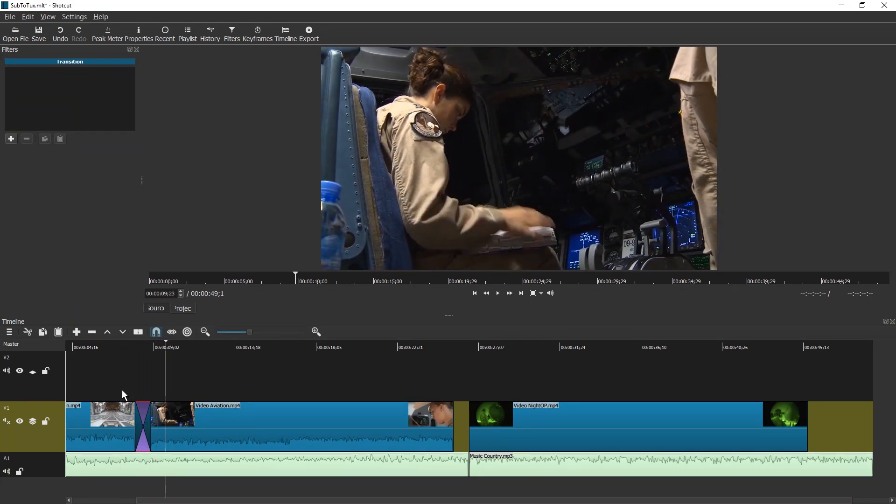
click(134, 346)
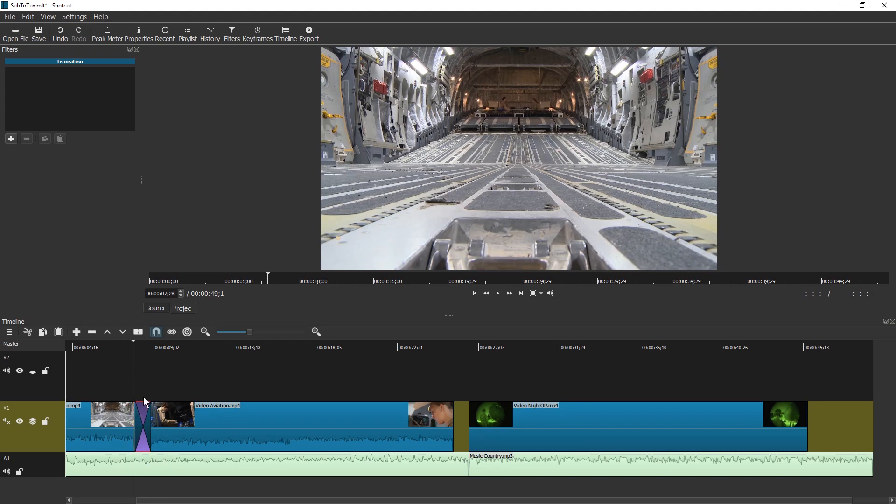
Step: Set the transition between the two Video Aviation.mp4 clips to Bar Horizontal with 3% softness and preview it
click(179, 417)
click(143, 415)
key(space)
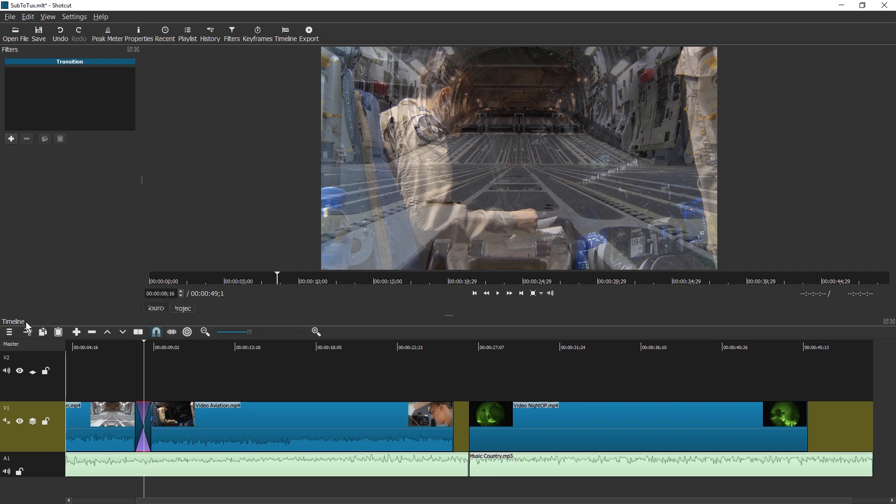
click(139, 36)
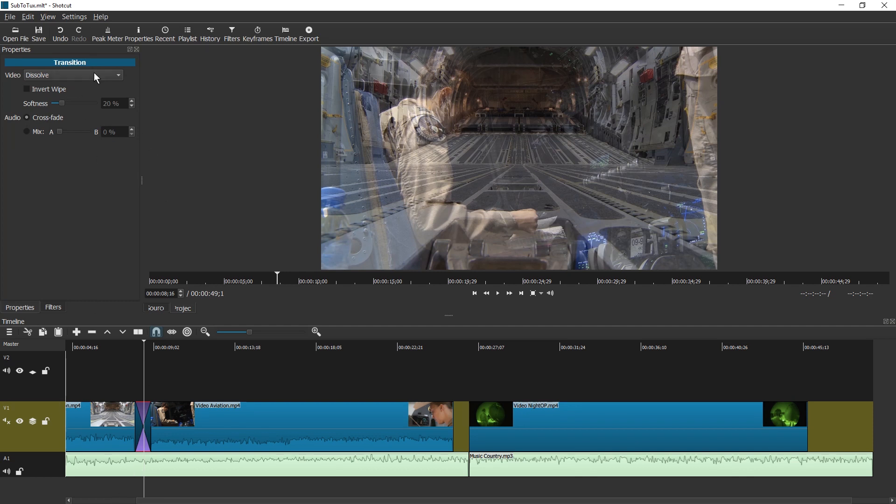
click(81, 74)
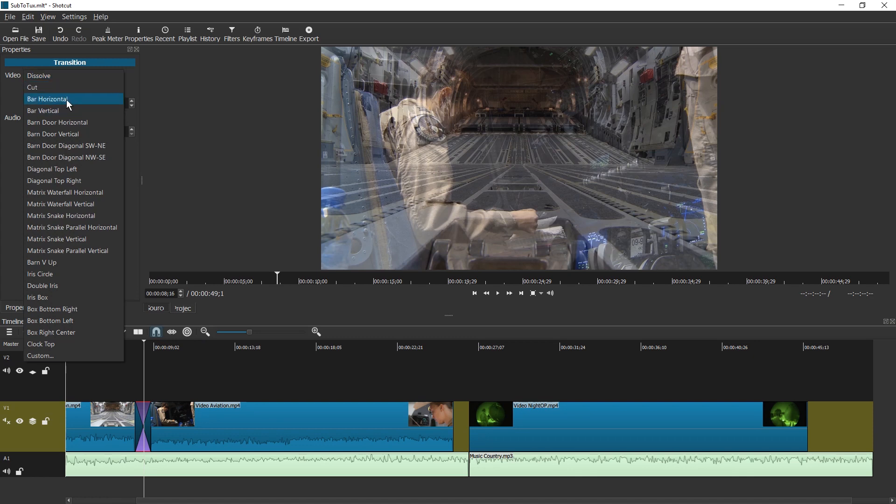
click(64, 100)
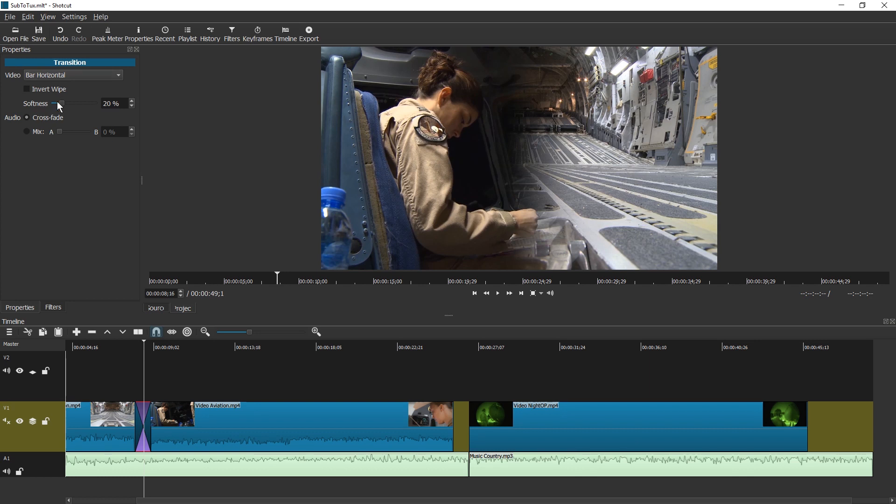
drag(61, 102, 54, 103)
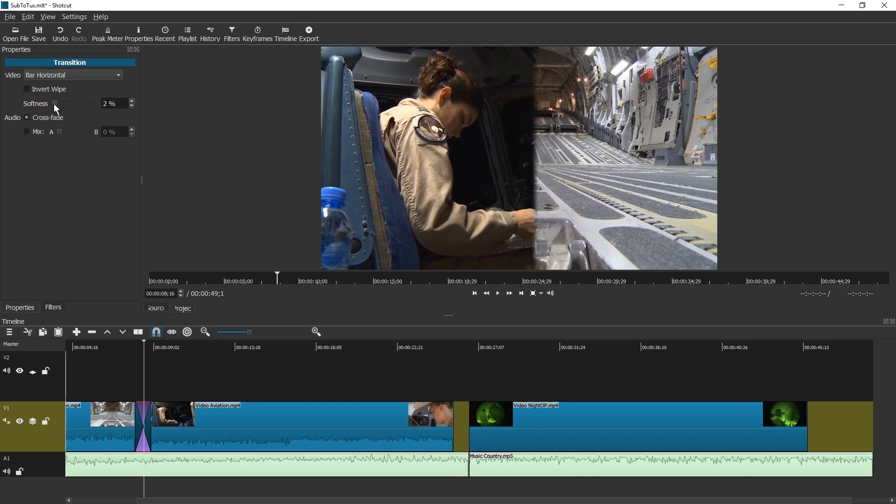
click(123, 345)
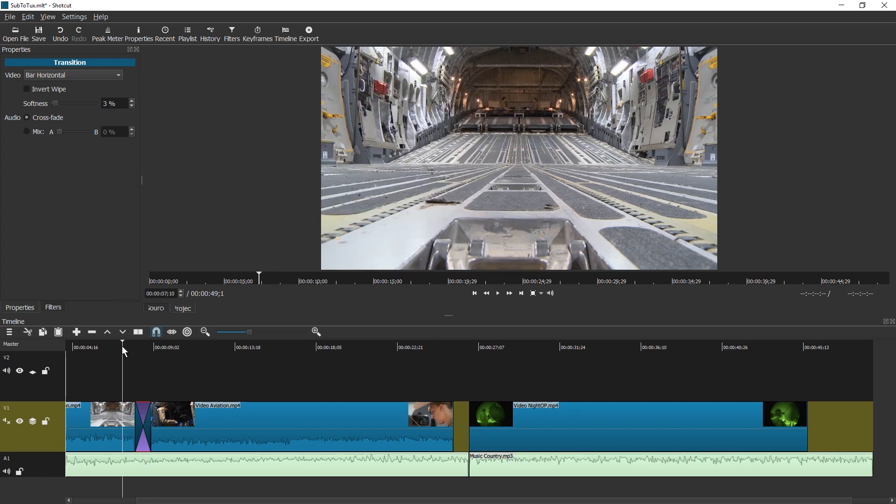
key(space)
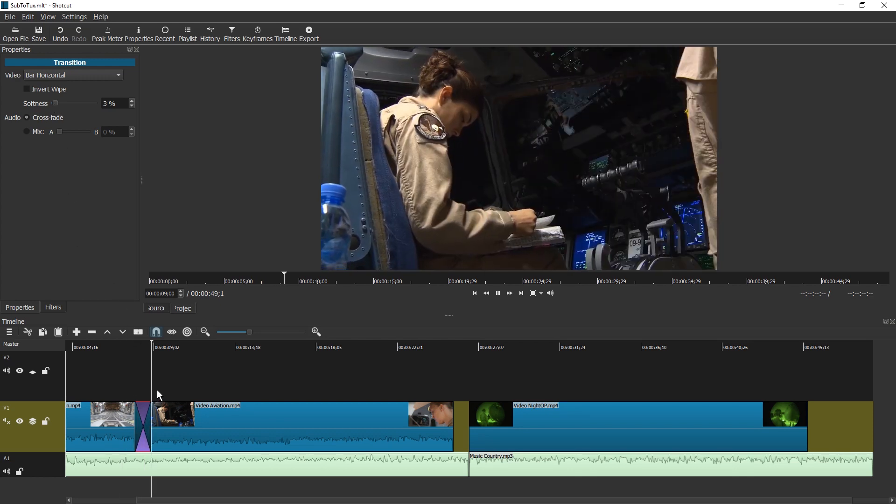
click(125, 345)
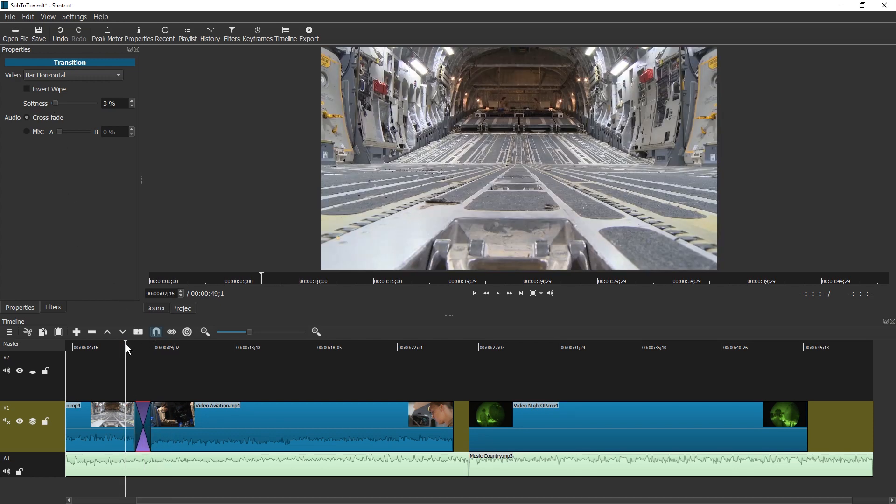
key(space)
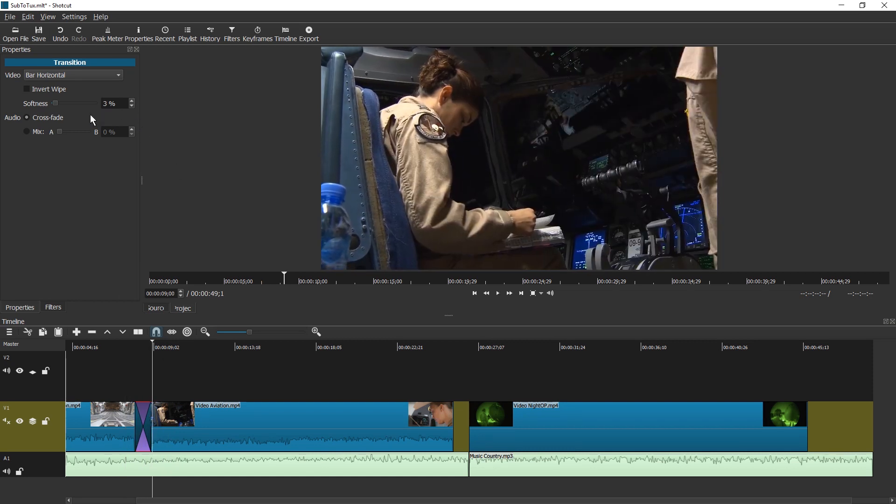
Step: Change the video transition between the two Video Aviation.mp4 clips to Barn V Up and preview it
click(48, 75)
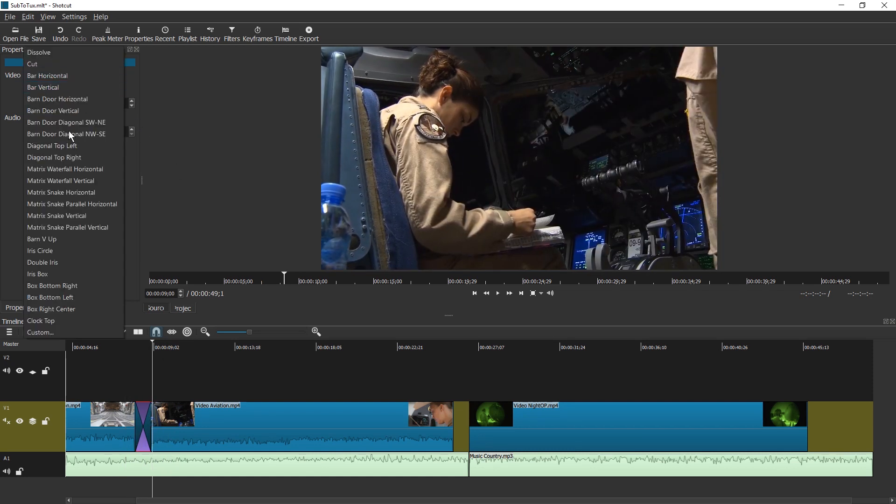
click(55, 242)
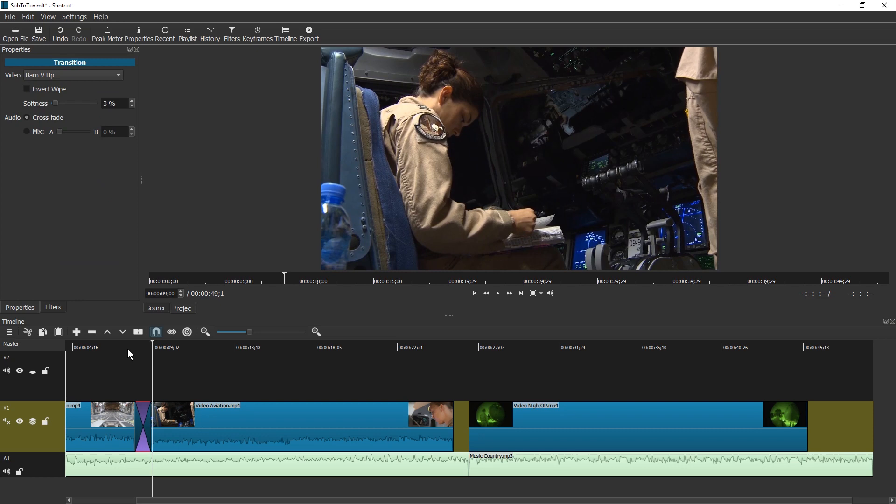
click(127, 349)
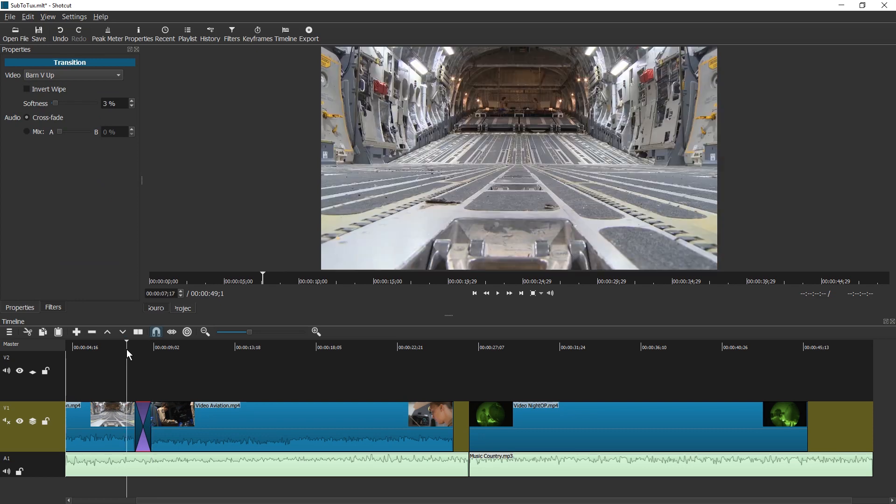
key(space)
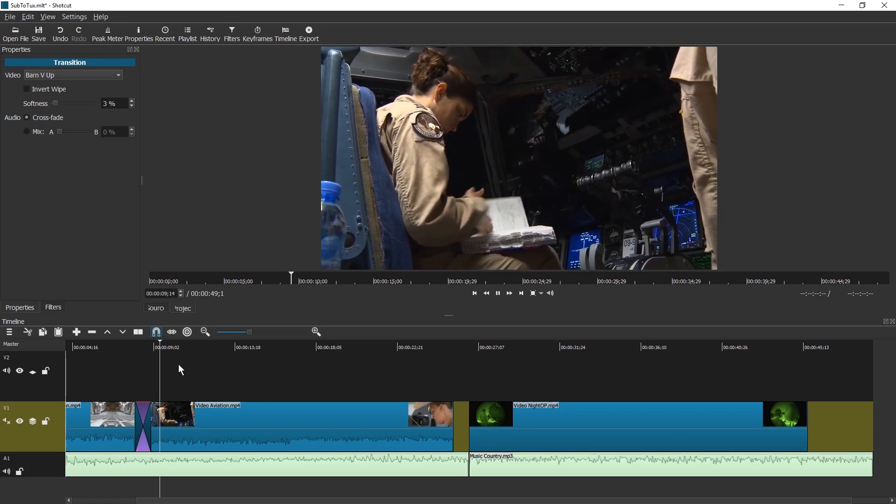
click(125, 344)
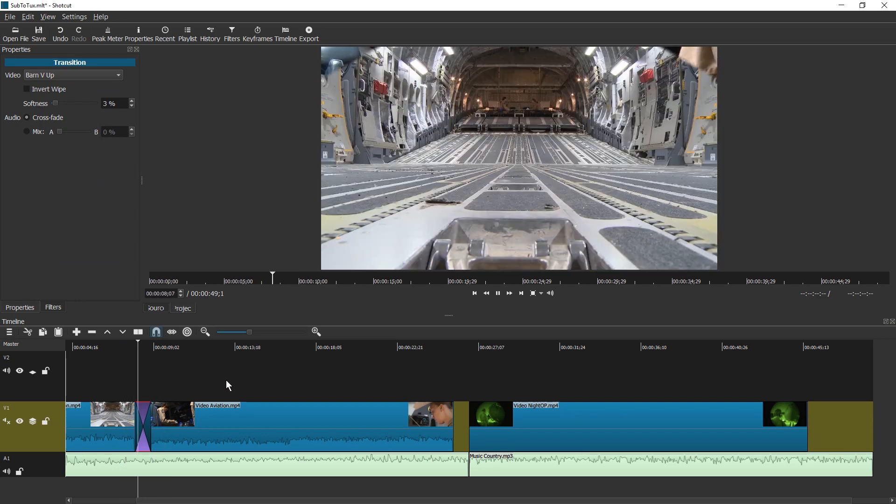
key(space)
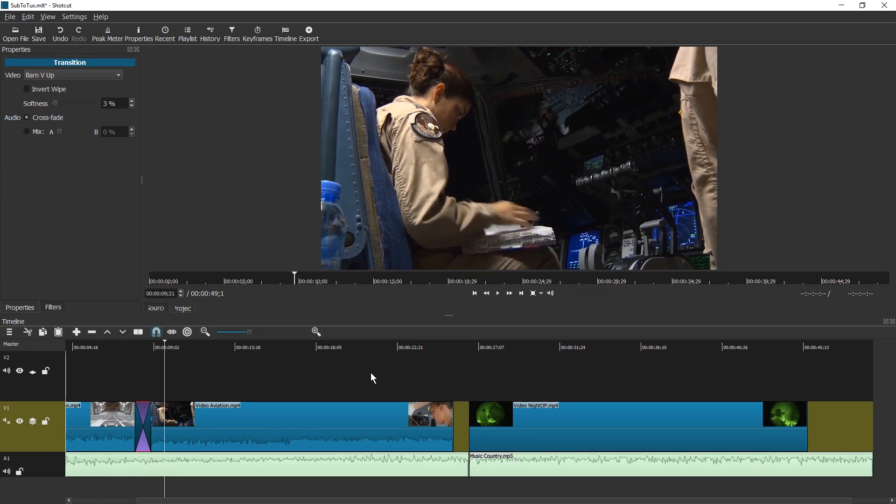
Step: Remove the gap before Video NightOP.mp4 on V1 and overlap the clip onto the end of Video Aviation.mp4 to create a transition
drag(518, 419, 484, 418)
click(460, 418)
right_click(461, 417)
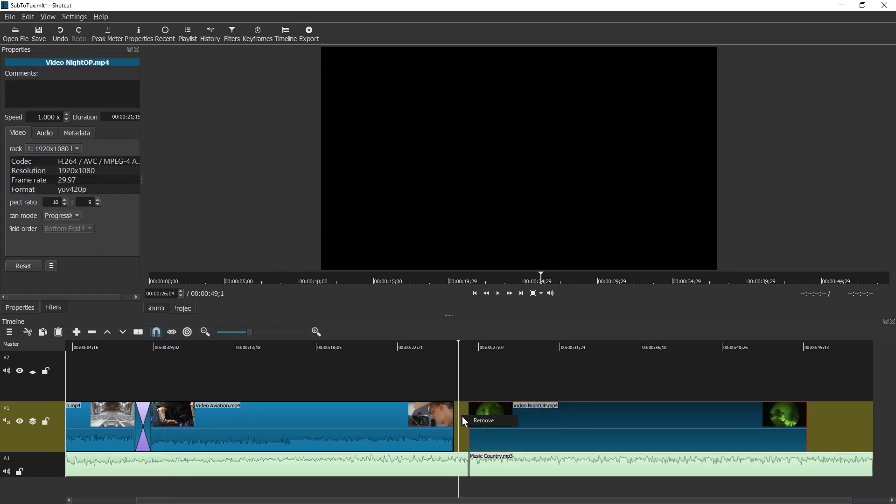
click(477, 419)
drag(496, 417, 472, 414)
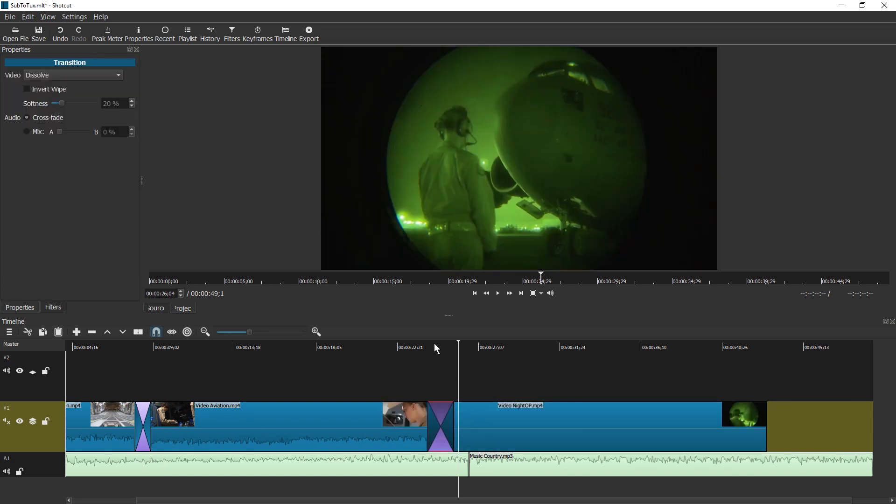
Step: Preview the dissolve from Video Aviation.mp4 into Video NightOP.mp4
click(420, 346)
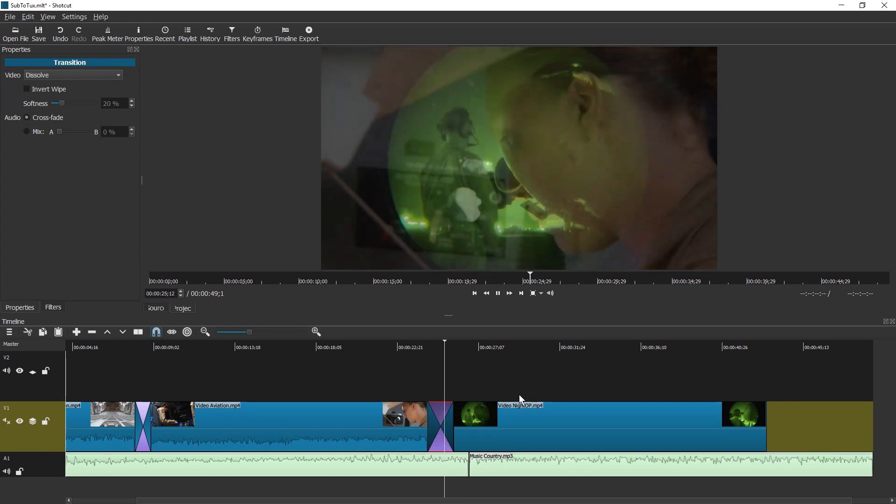
click(435, 343)
key(space)
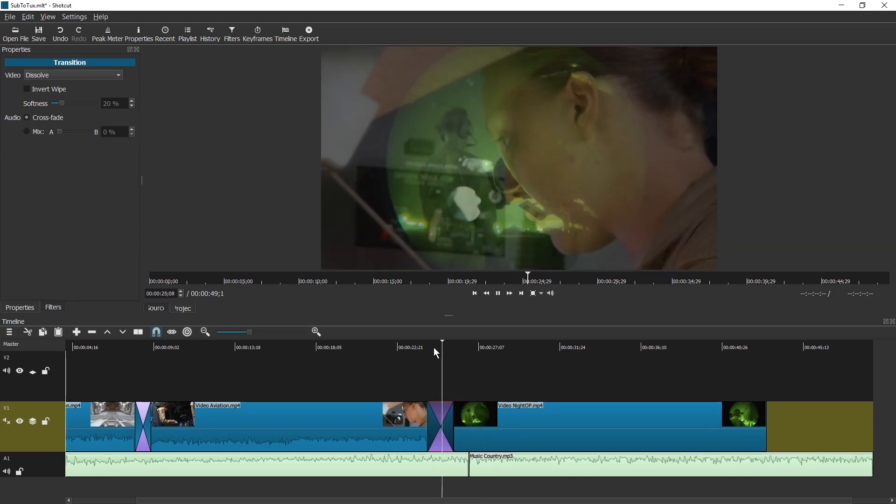
key(space)
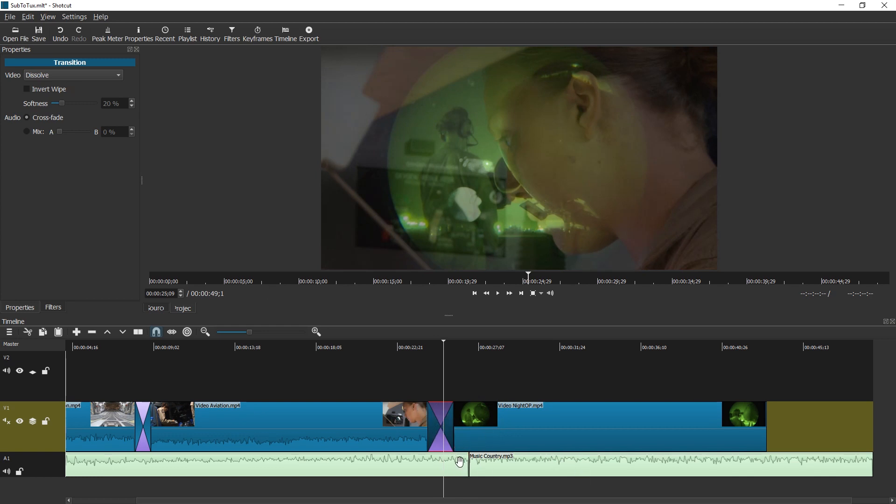
Step: Trim the end of Music Folk.mp3 on A1 to the end of the second transition and move Music Country.mp3 directly against it
mouse_move(455, 463)
mouse_down()
mouse_move(446, 463)
mouse_move(452, 459)
mouse_up()
scroll(458, 458, up, 2)
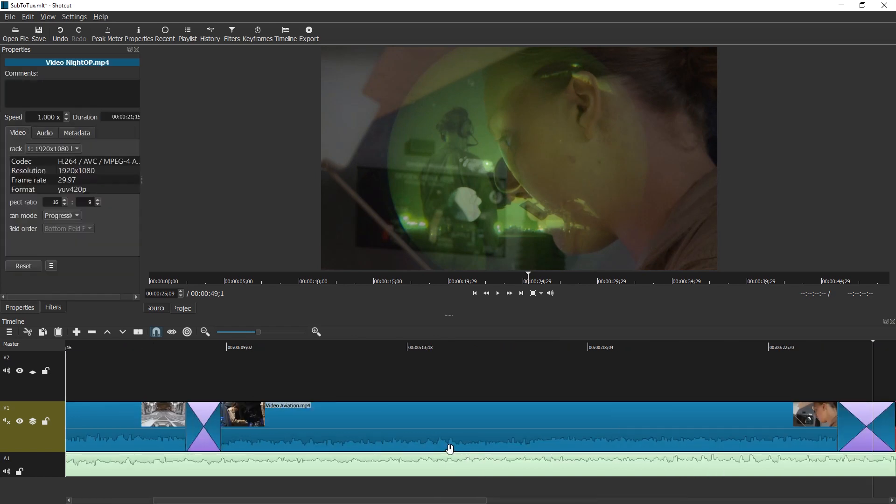
drag(400, 501, 558, 500)
scroll(537, 465, up, 2)
drag(458, 500, 565, 501)
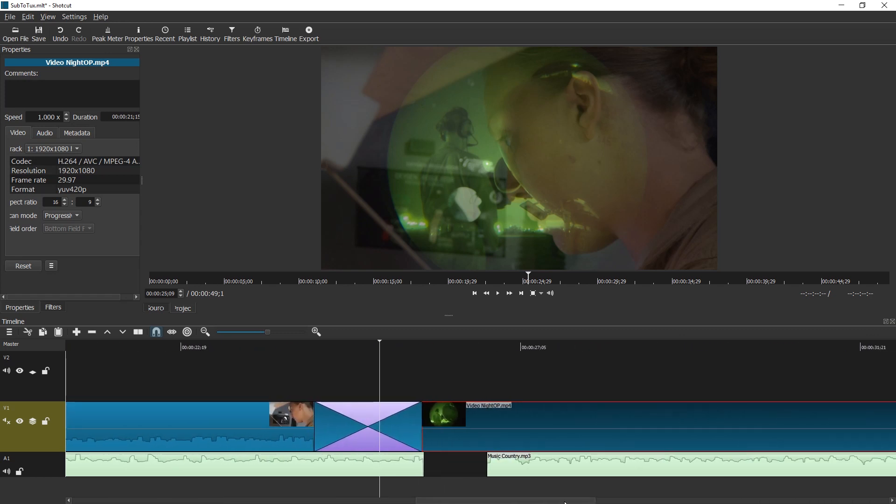
click(421, 466)
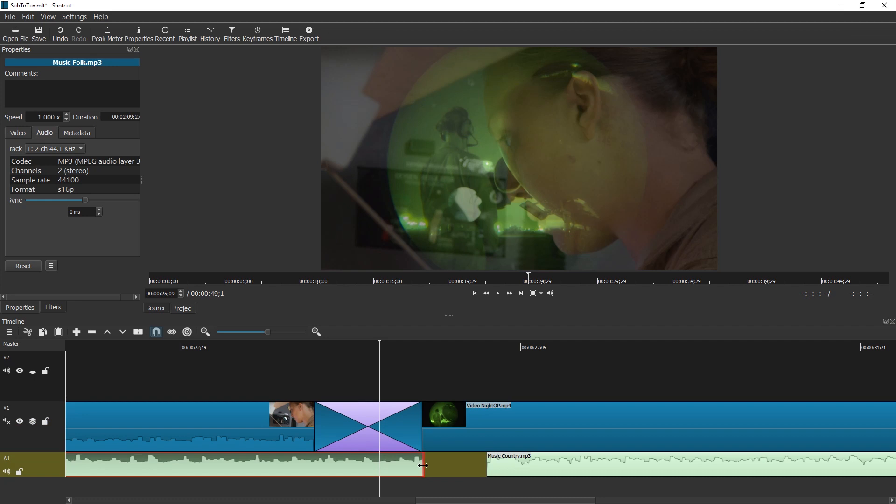
mouse_move(423, 465)
mouse_down()
mouse_move(441, 466)
mouse_move(421, 465)
mouse_up()
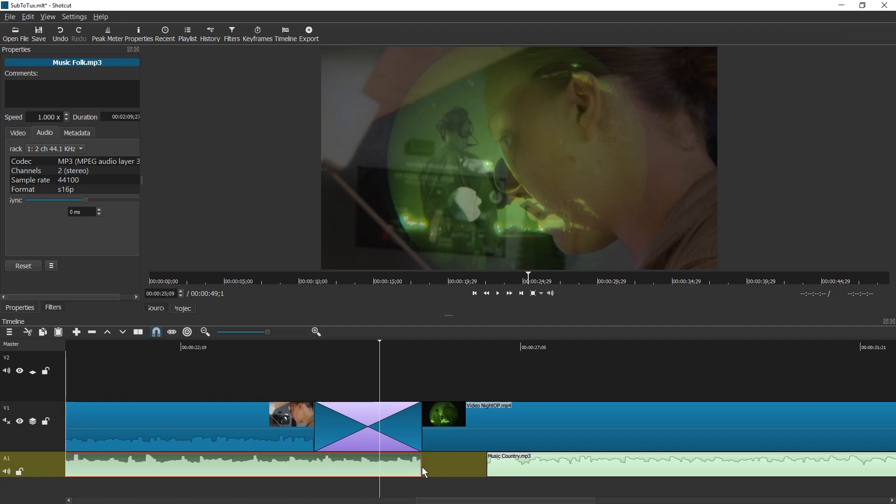
click(423, 466)
drag(547, 467, 489, 470)
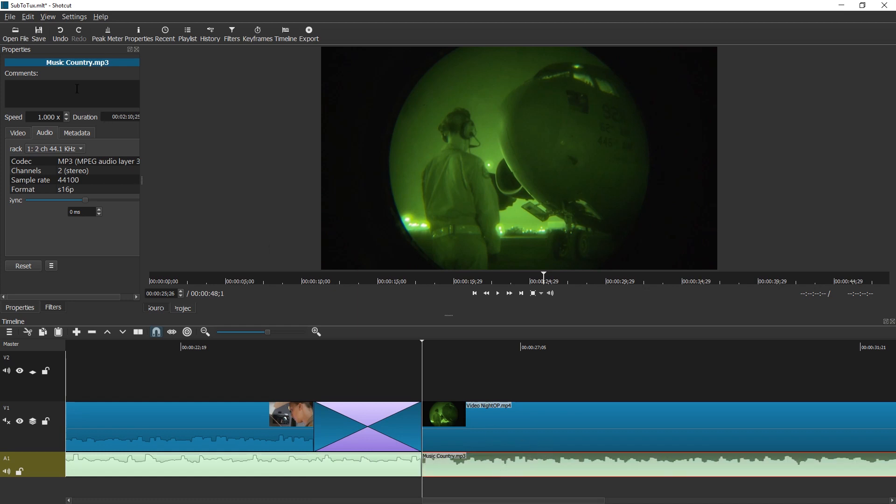
Step: Copy the Gain / Volume filter from Music Folk.mp3 and paste it onto Music Country.mp3
click(54, 308)
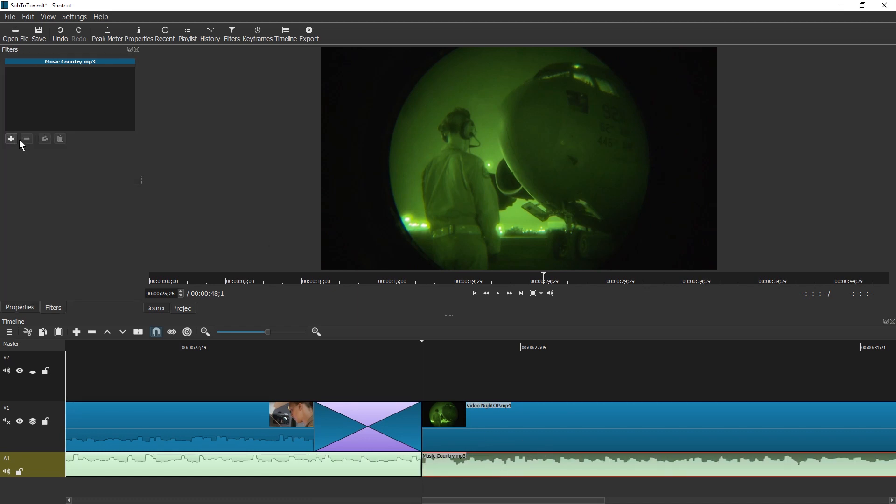
click(359, 469)
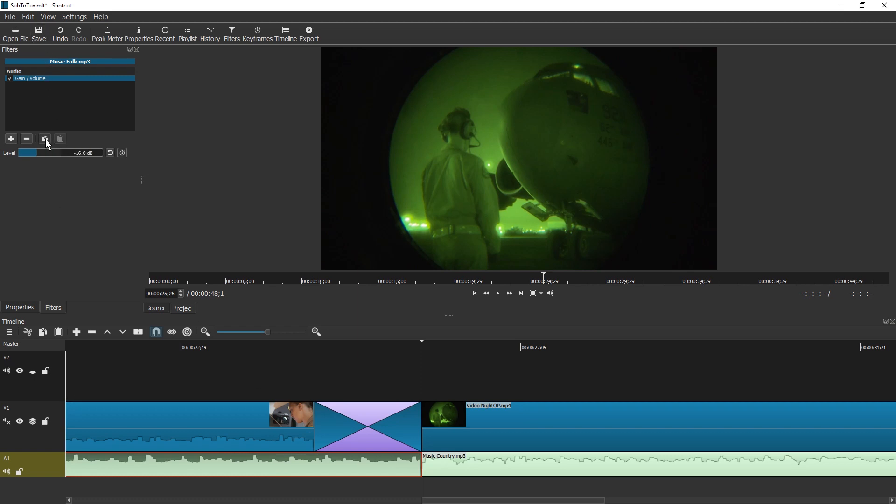
click(470, 464)
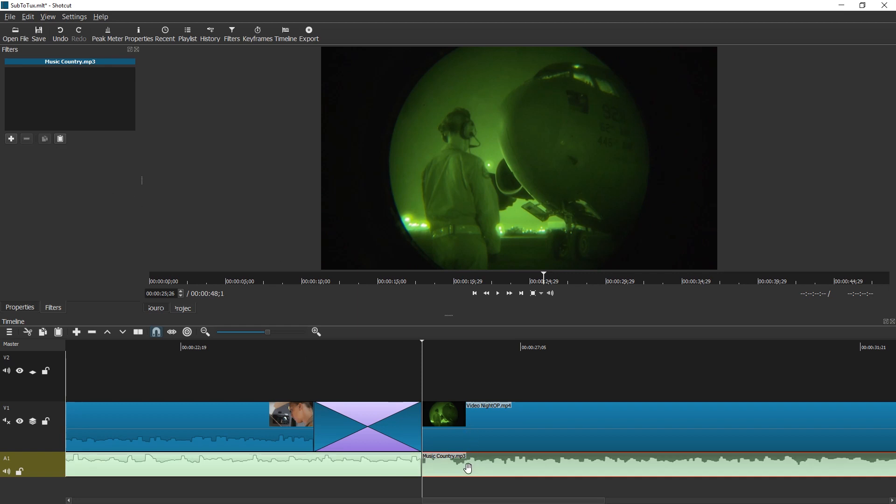
click(60, 137)
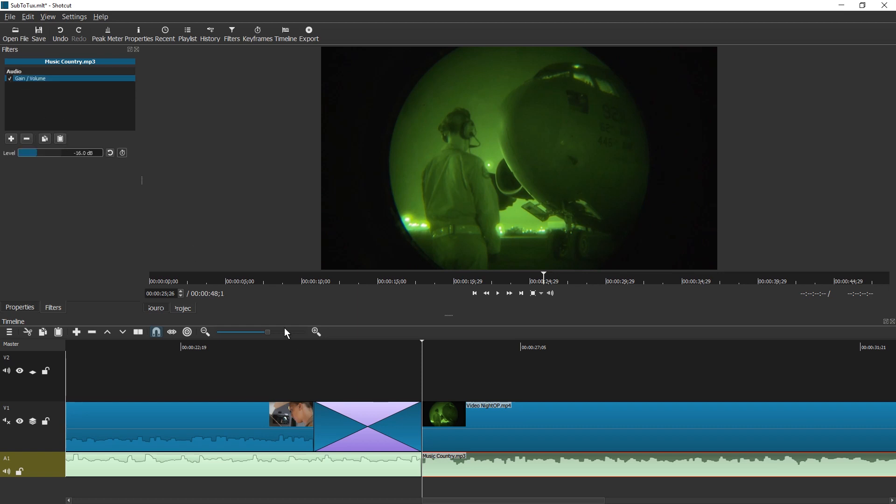
Step: Play the timeline across the cut from Music Folk.mp3 to Music Country.mp3
drag(285, 328, 243, 329)
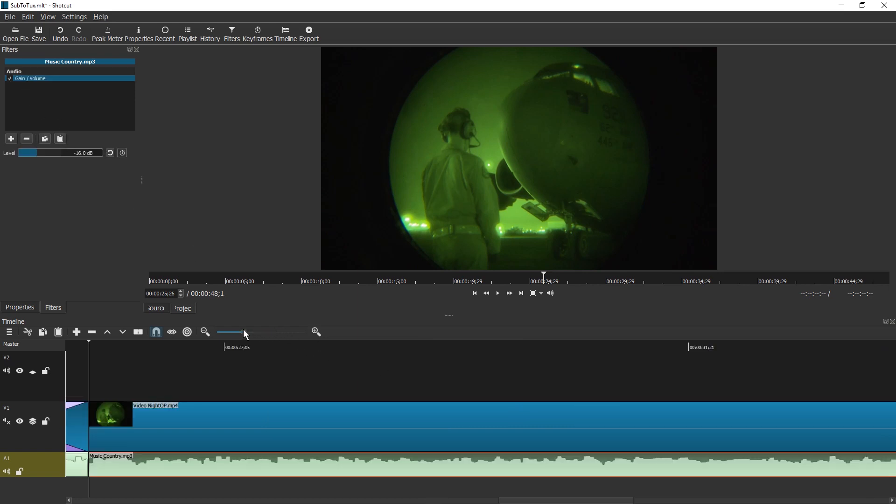
click(309, 348)
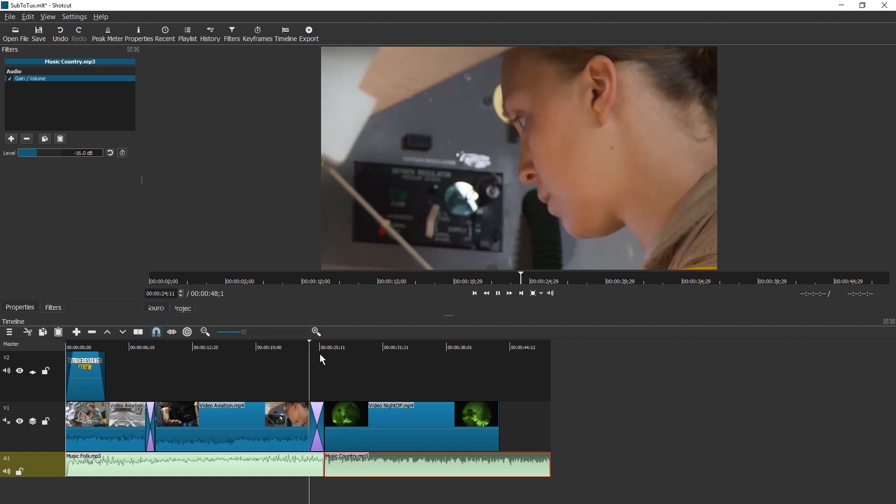
key(space)
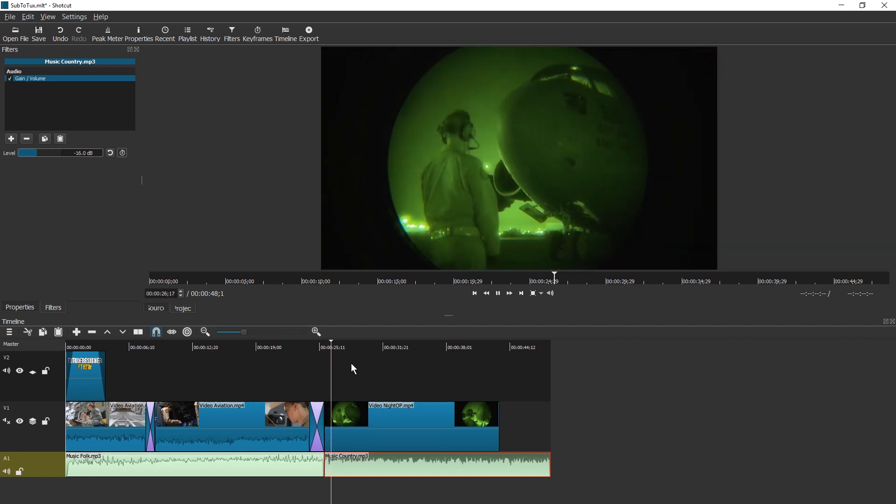
key(space)
Step: Save the project
scroll(344, 415, up, 1)
scroll(517, 426, up, 1)
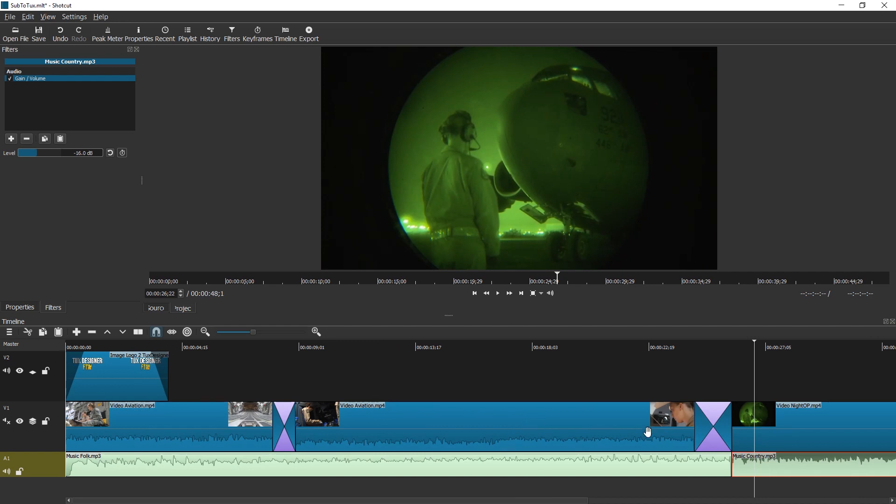
drag(554, 501, 702, 502)
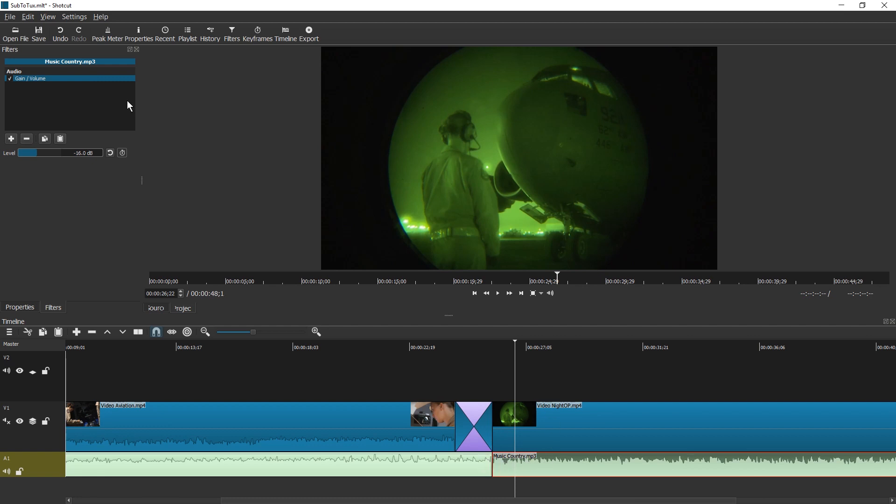
click(38, 35)
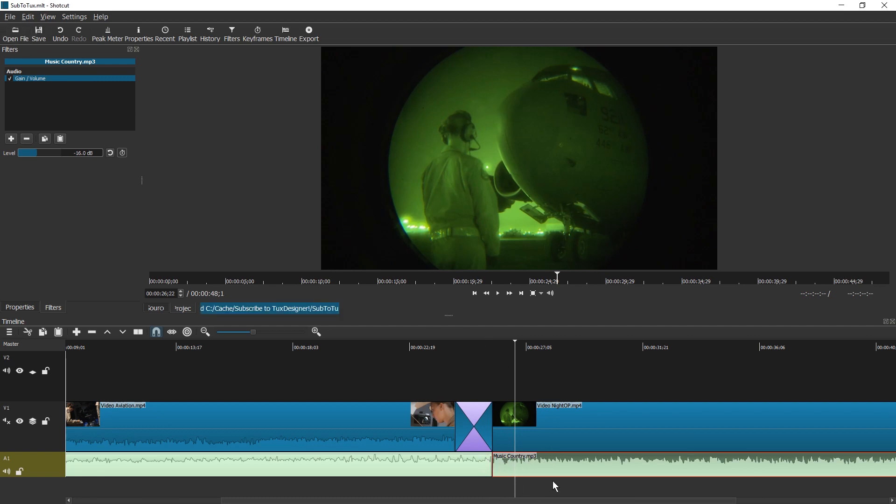
Step: Overlap Music Country.mp3 onto the end of Music Folk.mp3 on A1 to create an audio transition aligned with the second video transition
drag(545, 465, 508, 464)
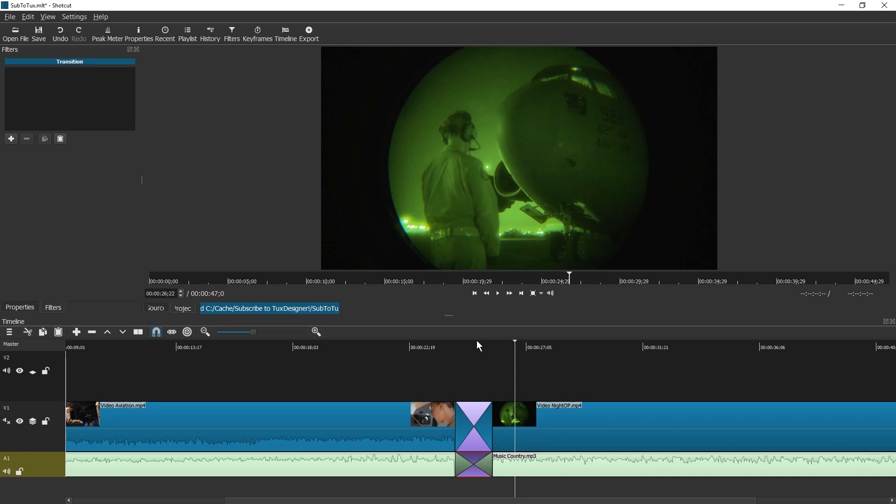
click(477, 346)
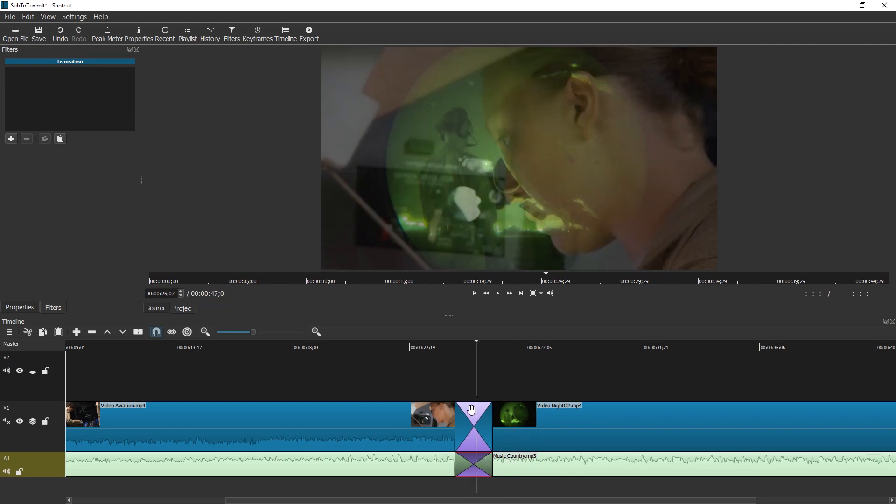
click(542, 463)
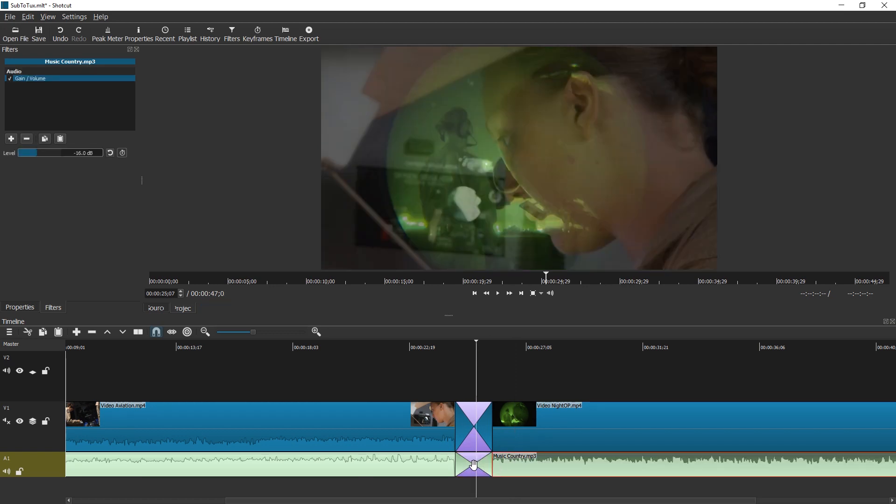
click(471, 464)
click(624, 474)
Step: Preview the audio cross-fade from Music Folk.mp3 into Music Country.mp3, starting shortly before the transition
drag(411, 349, 392, 345)
key(space)
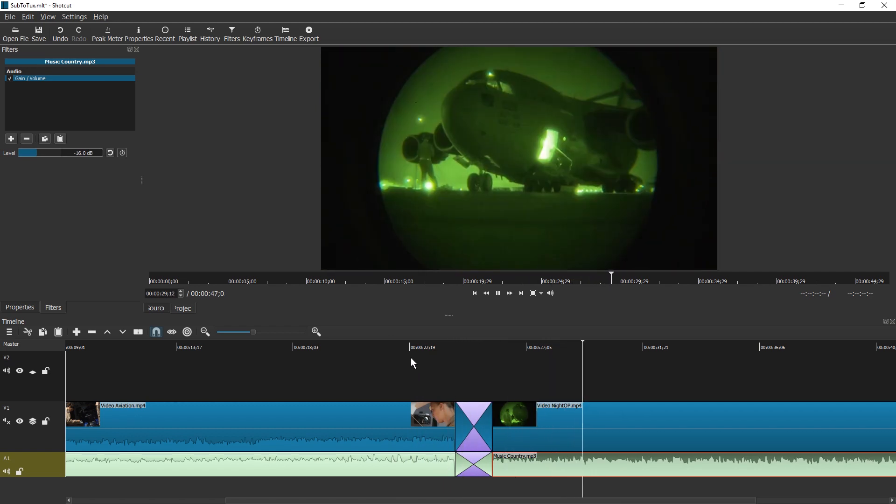
click(397, 349)
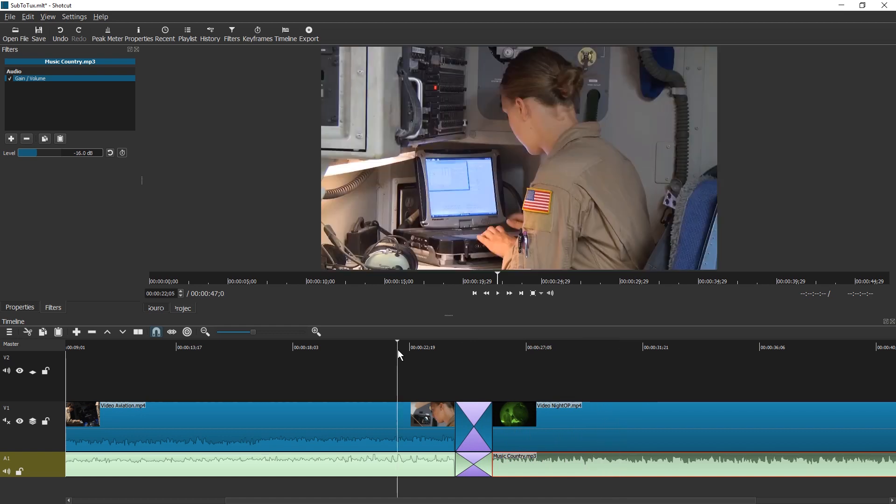
key(space)
Step: Open the properties of the audio transition on A1 and examine the available video transition types without changing Dissolve
click(477, 467)
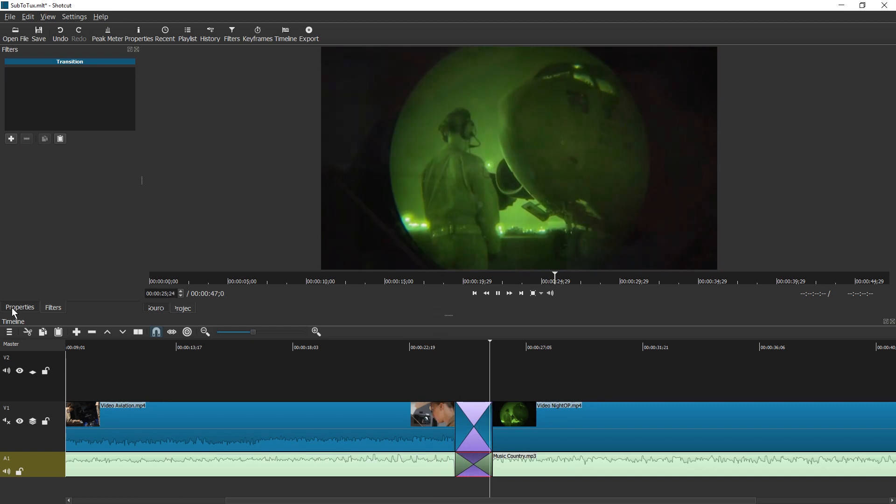
click(15, 309)
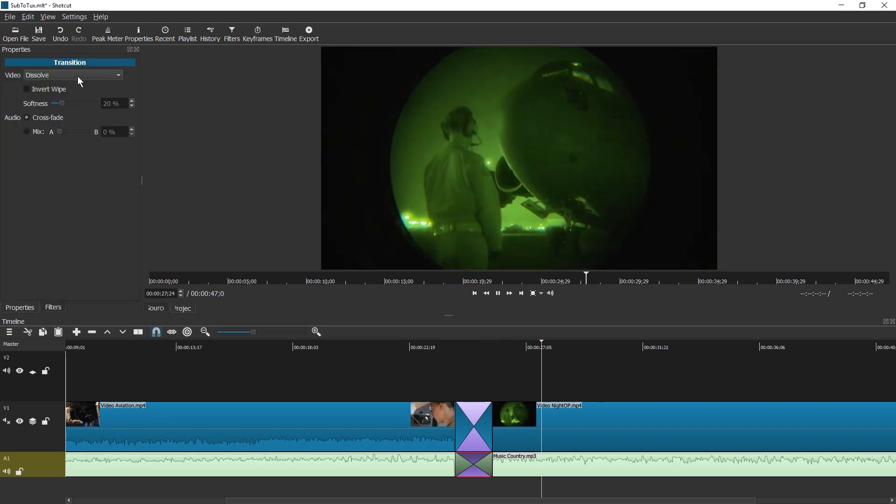
click(78, 76)
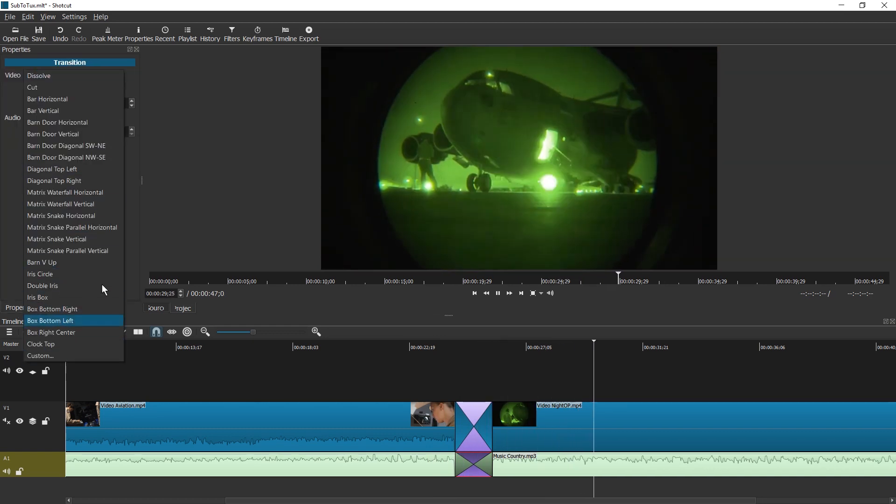
click(231, 179)
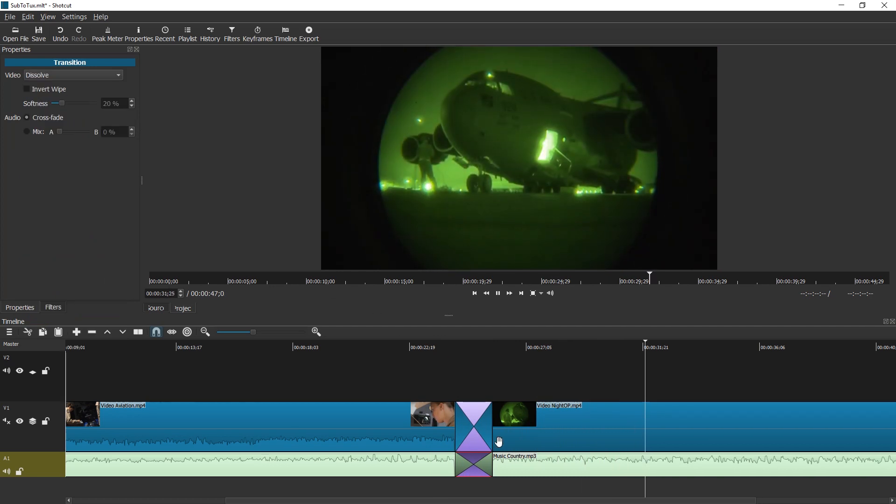
Step: Replay the second video transition together with the music cross-fade
click(406, 346)
key(space)
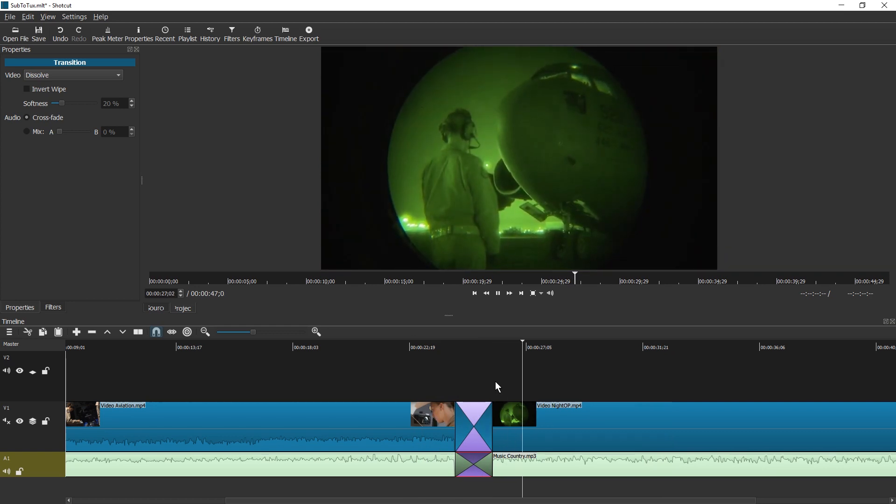
key(space)
Step: Play Video NightOP.mp4 on V1 to look for a suitable split point
scroll(496, 382, down, 2)
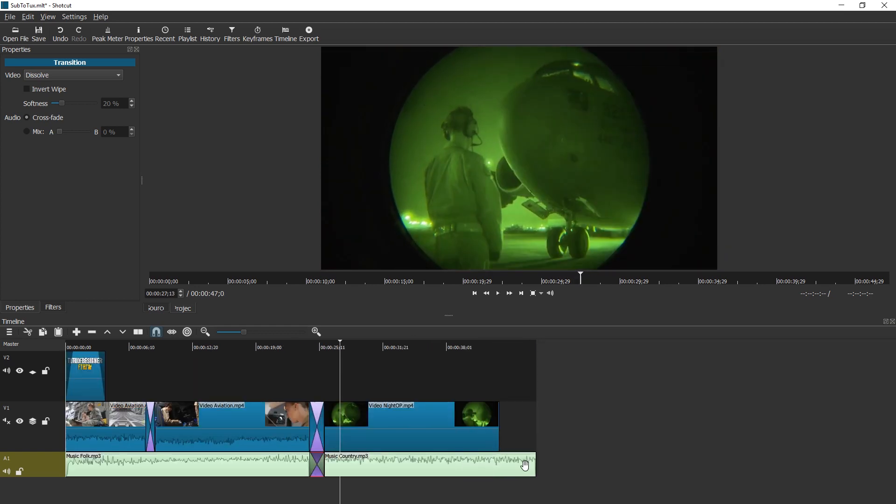
drag(358, 349, 395, 350)
key(space)
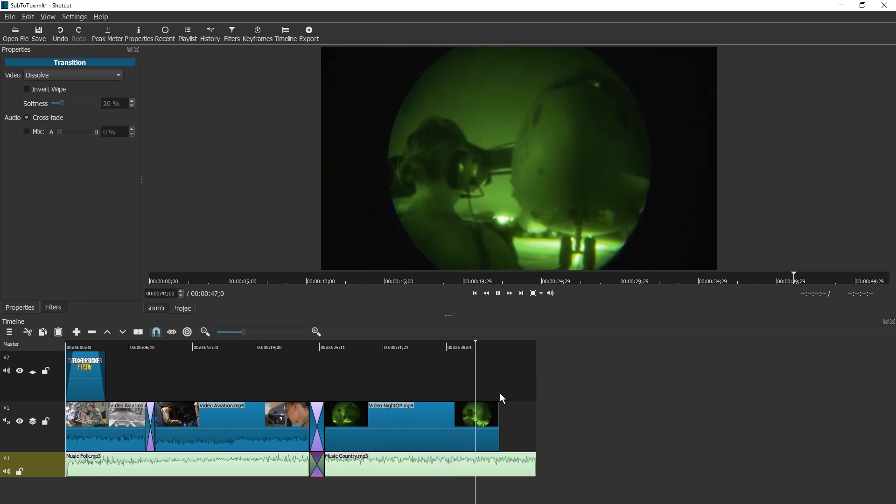
Step: Split Video NightOP.mp4 on V1 at 00:00:33;28
click(392, 346)
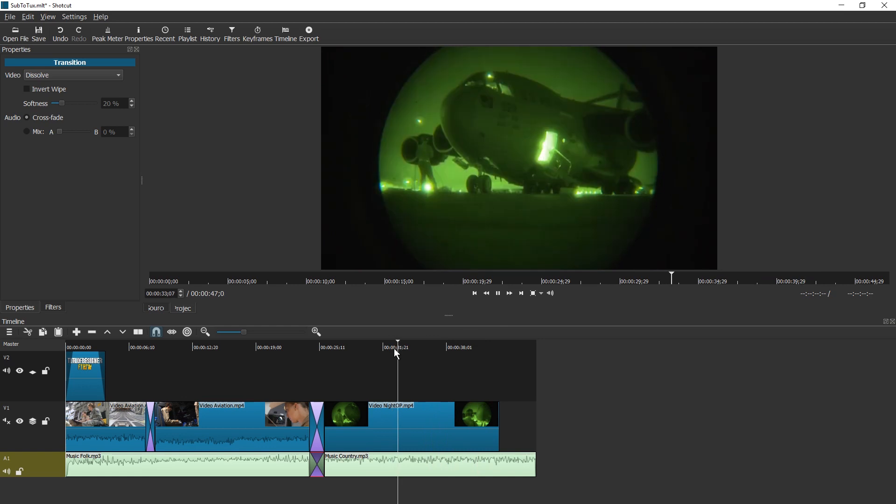
click(404, 349)
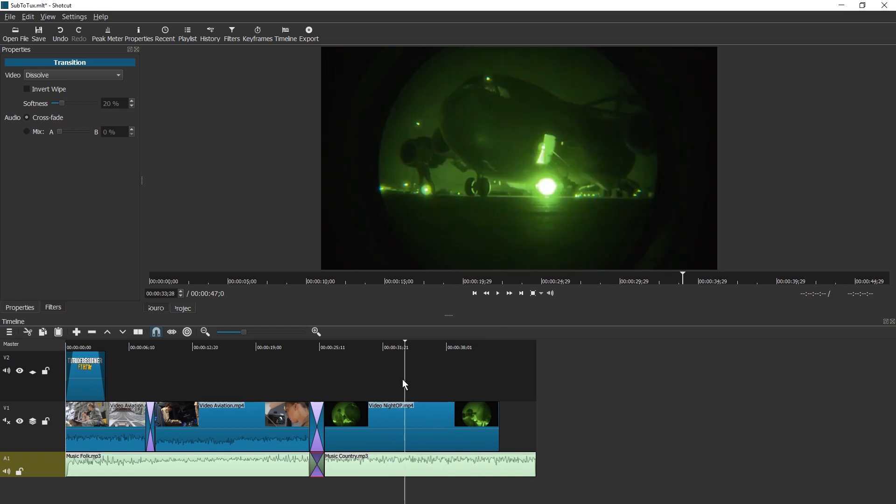
click(430, 421)
key(s)
Step: Select the second part of Video NightOP.mp4 and widen the area showing its properties
scroll(529, 421, up, 1)
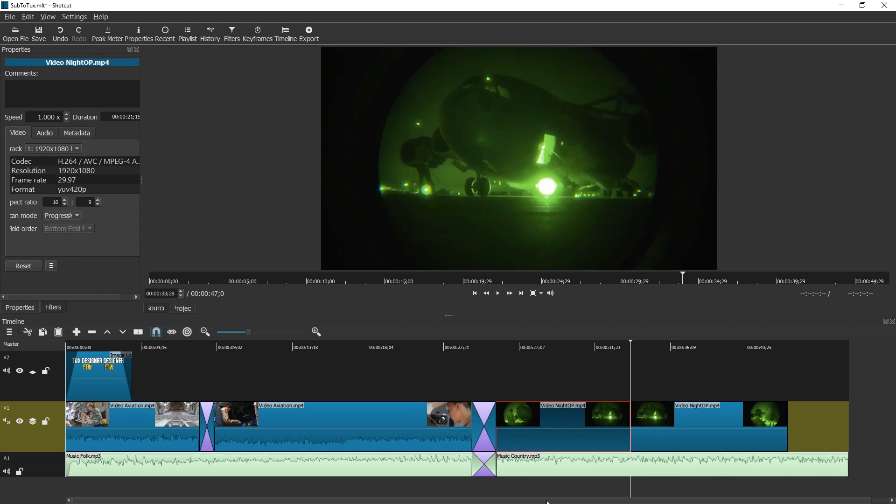
click(730, 438)
scroll(560, 500, right, 2)
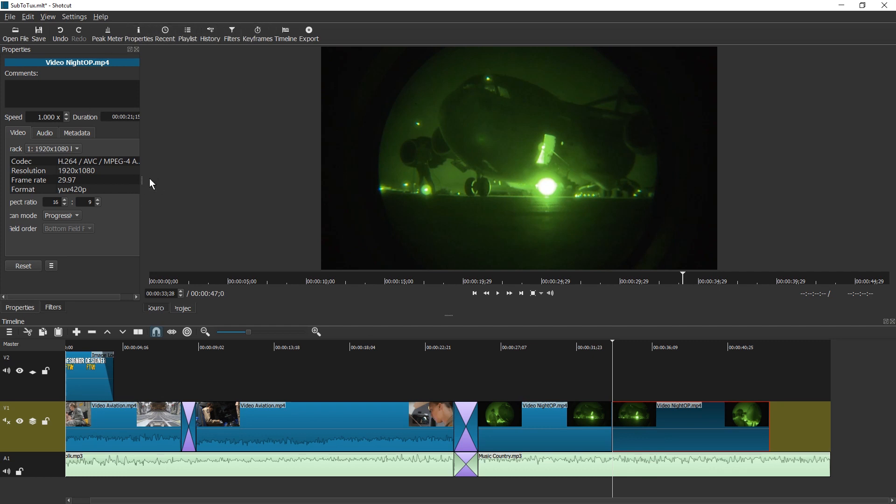
drag(142, 180, 248, 176)
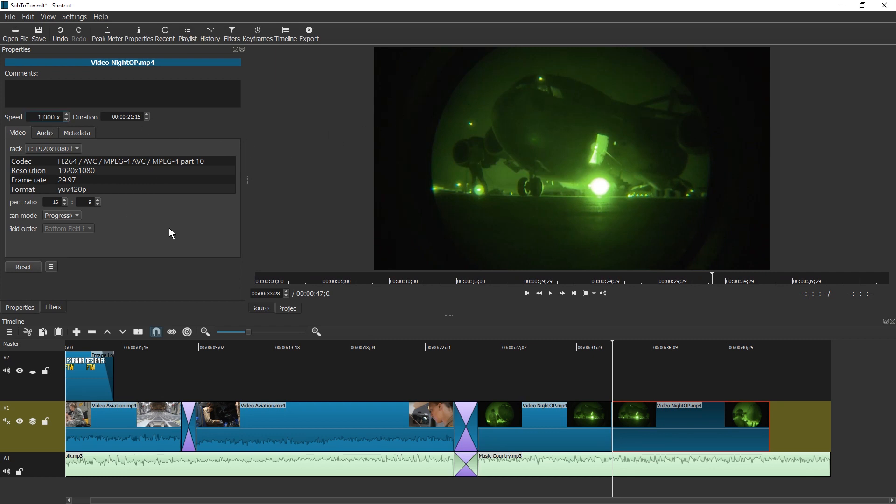
Step: Set the speed of the second Video NightOP.mp4 clip to 2x and play it back
key(Return)
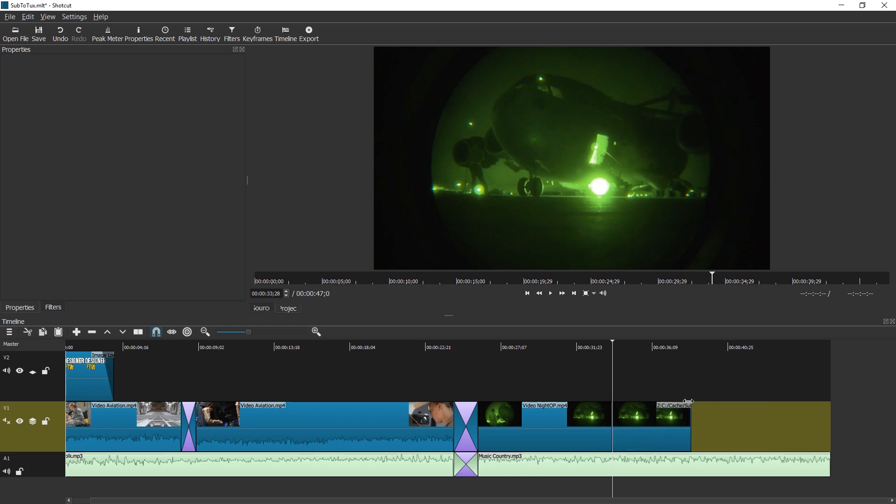
key(space)
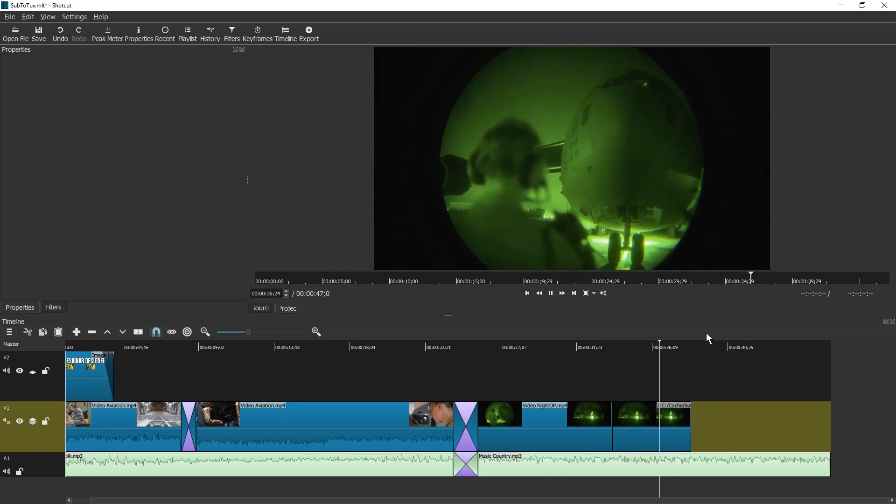
key(space)
key(Up)
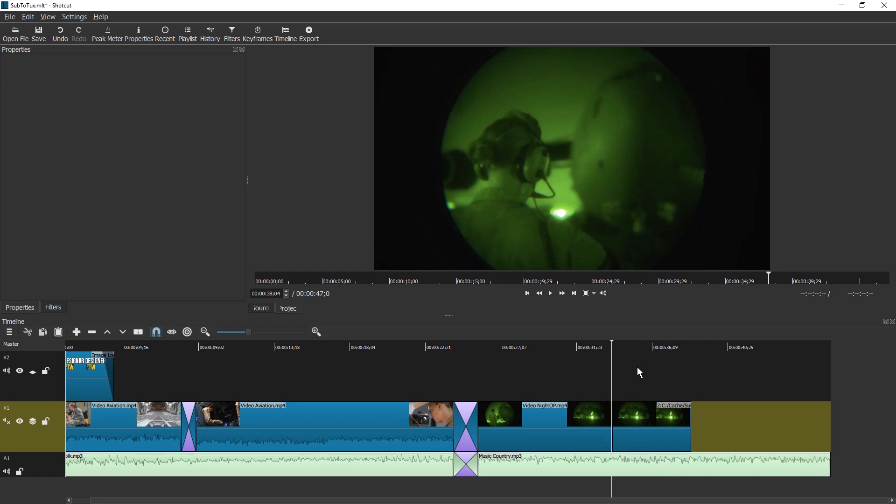
Step: Set the speed of the second Video NightOP.mp4 clip to 4x and preview the result
click(646, 424)
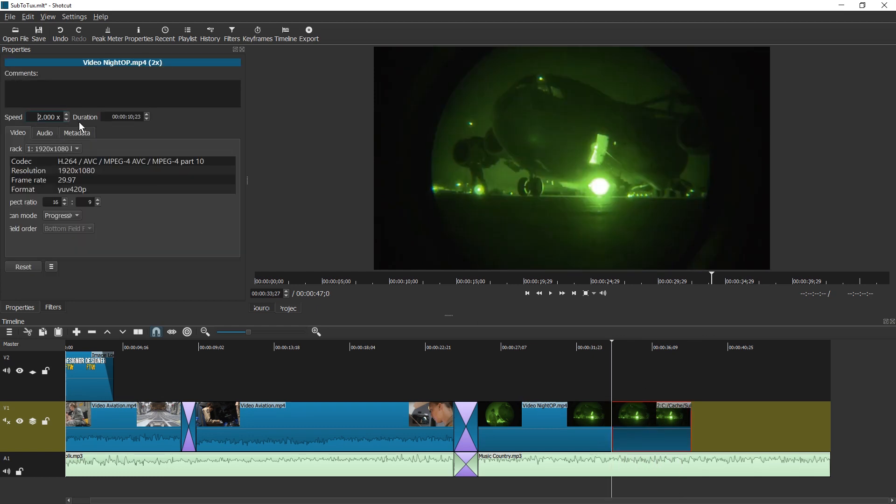
text(4)
key(Return)
key(space)
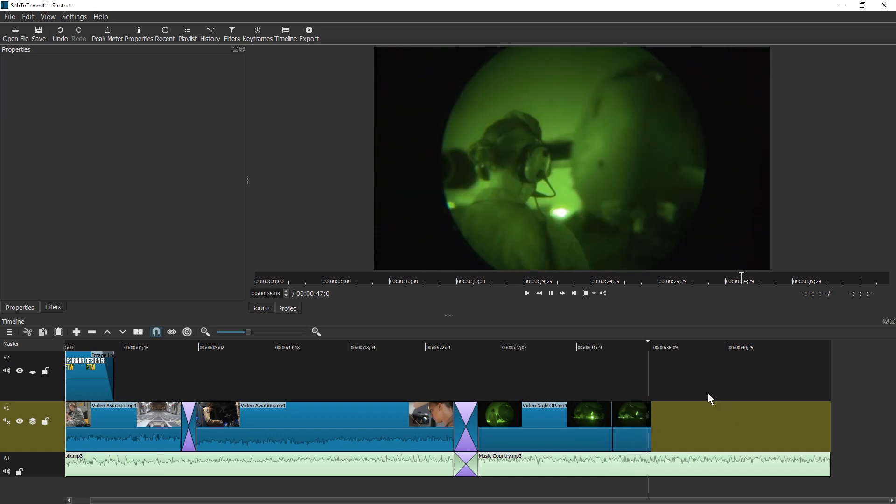
key(space)
Step: Slow the second Video NightOP.mp4 clip to 0.5x and play across its start to preview it
click(638, 420)
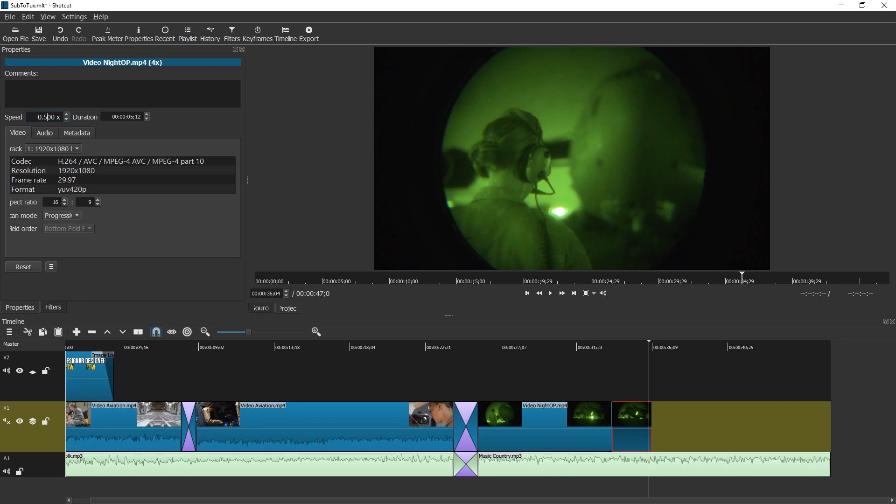
key(Return)
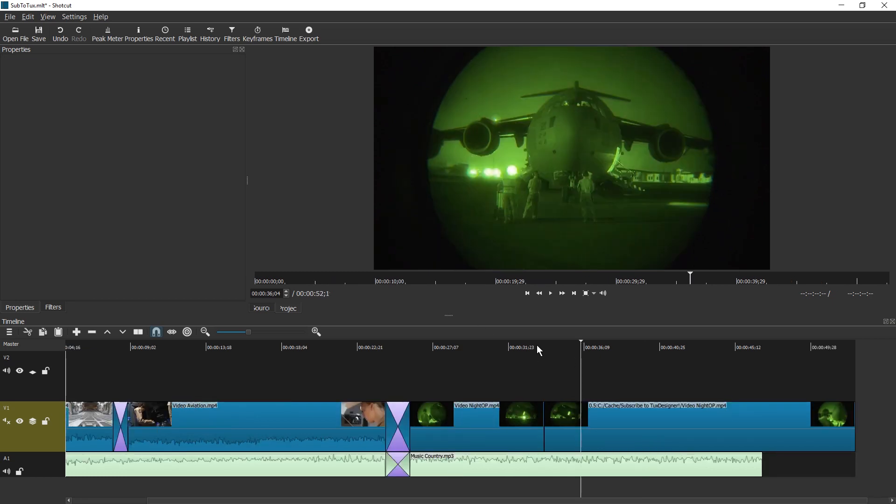
click(538, 348)
key(space)
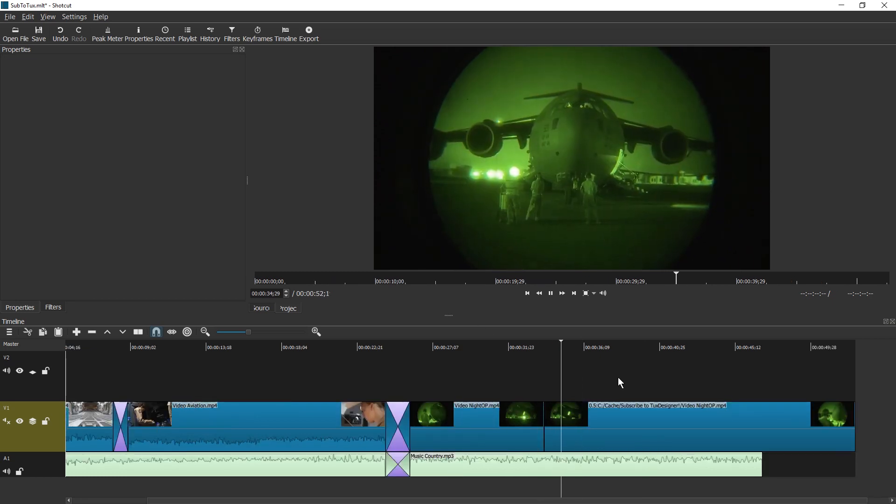
click(618, 427)
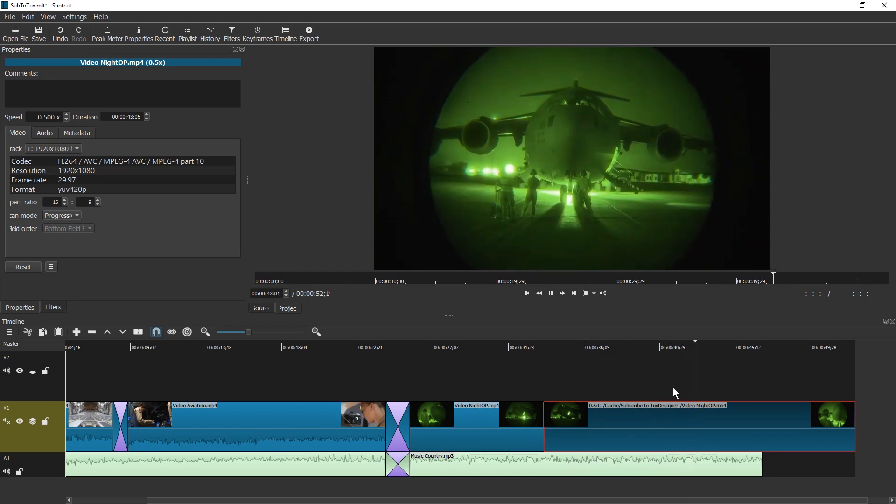
key(space)
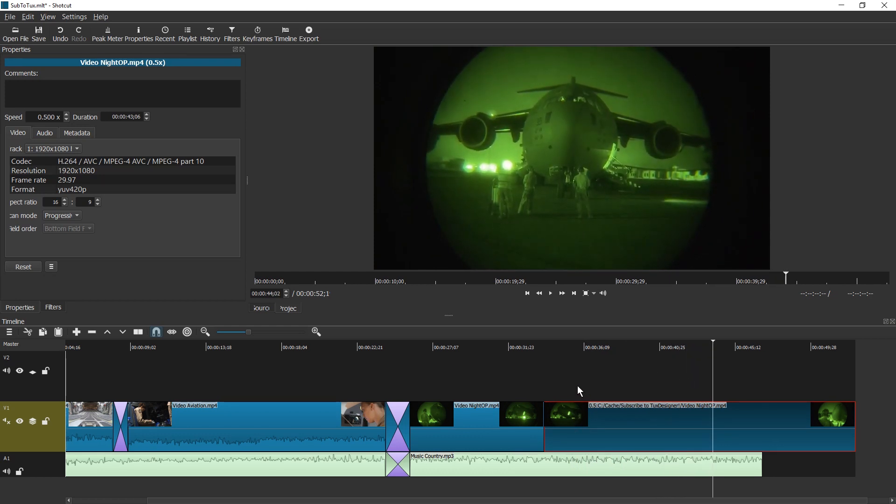
Step: Split the Music Country.mp3 clip on track A1 at the start of the slowed NightOP clip, at 00:00:33;28
click(594, 462)
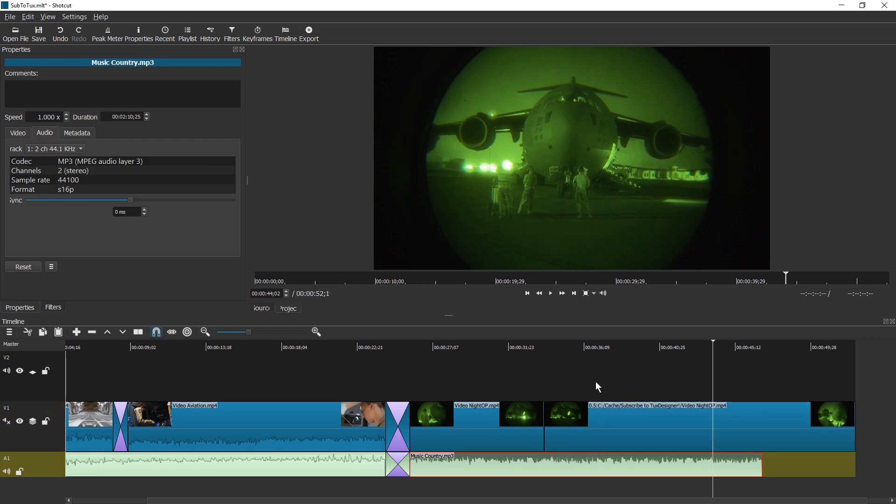
key(Up)
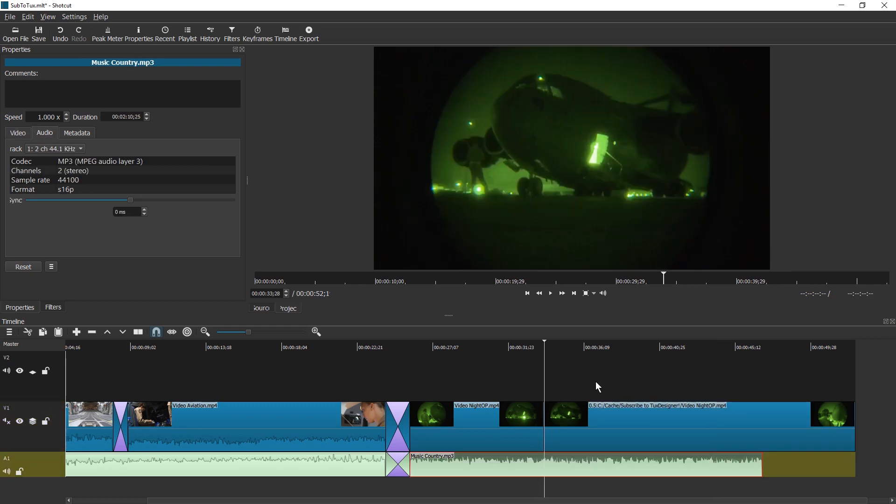
key(Down)
key(Up)
key(Down)
key(Up)
key(Up)
key(Down)
key(s)
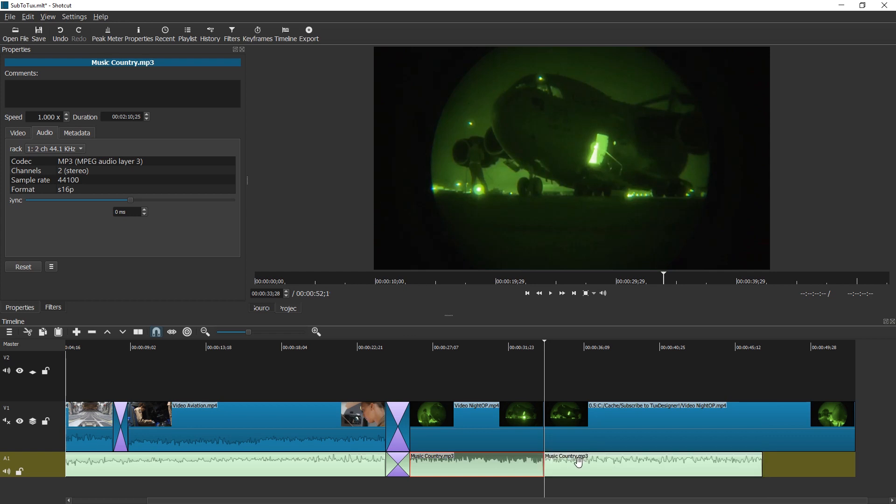
Step: Set the speed of the second Music Country.mp3 piece to 2x and listen to it
click(582, 463)
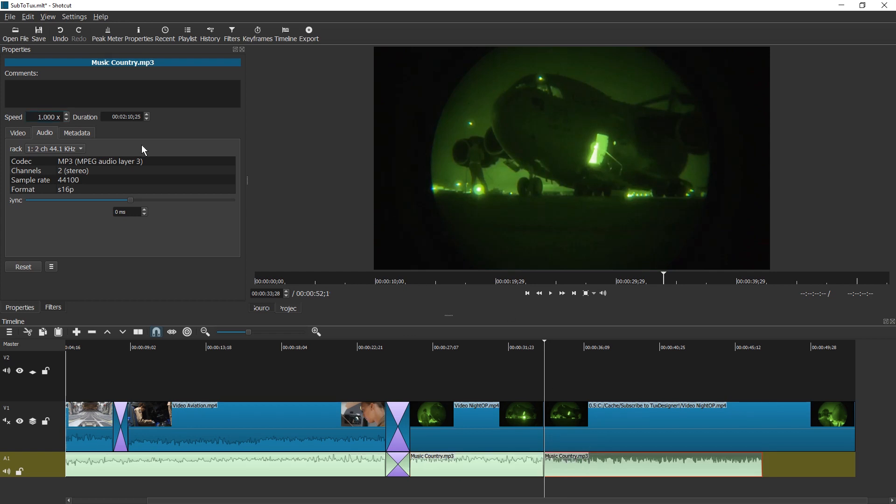
key(Delete)
key(Return)
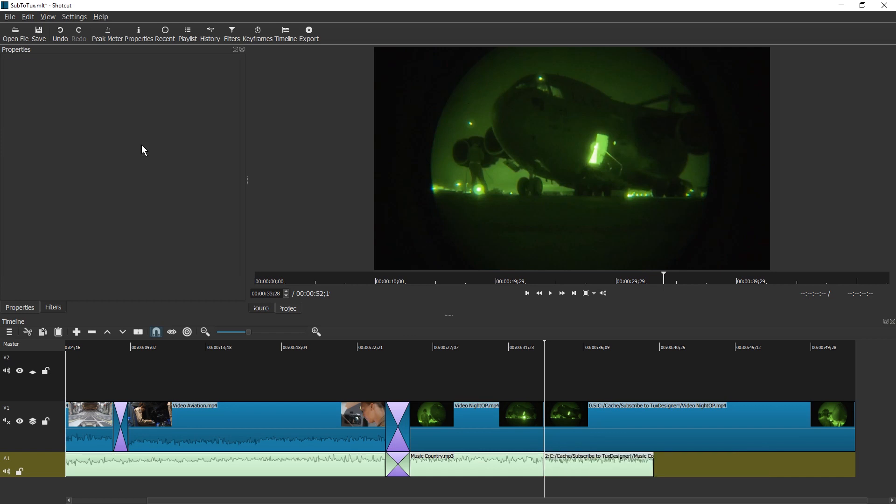
key(space)
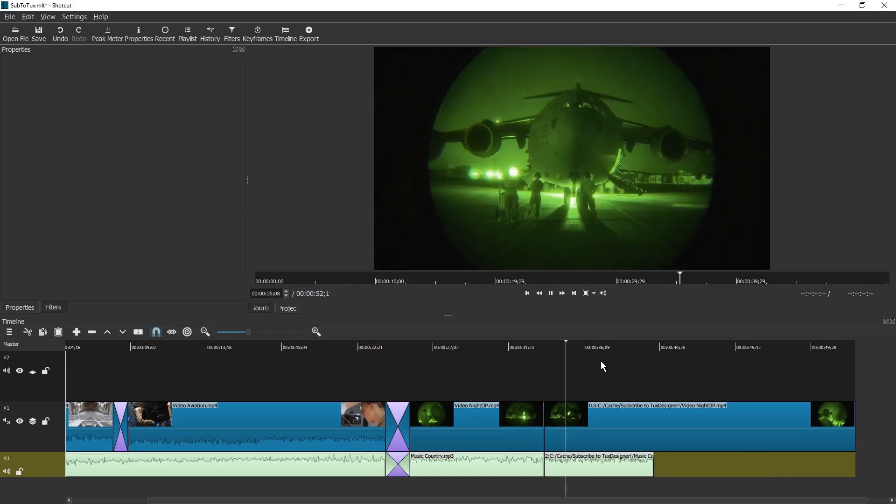
key(space)
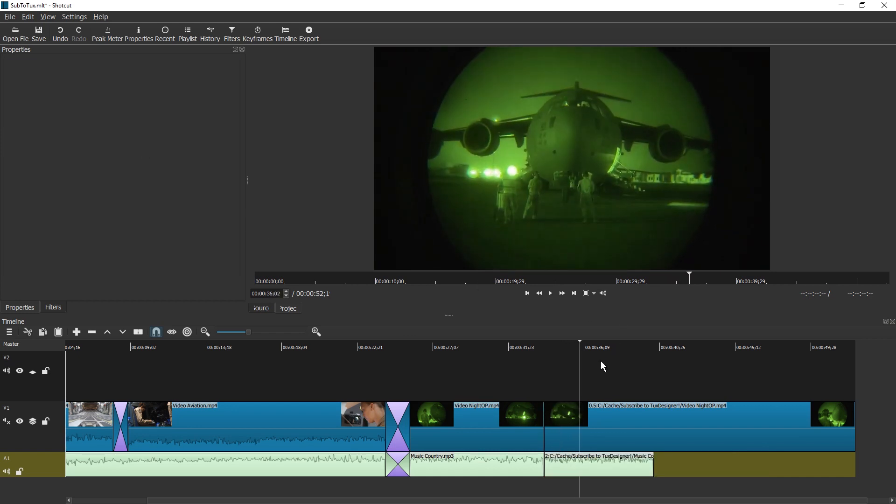
Step: Set the speed of the second Music Country.mp3 piece to 0.5x and review its playback and filters
click(586, 461)
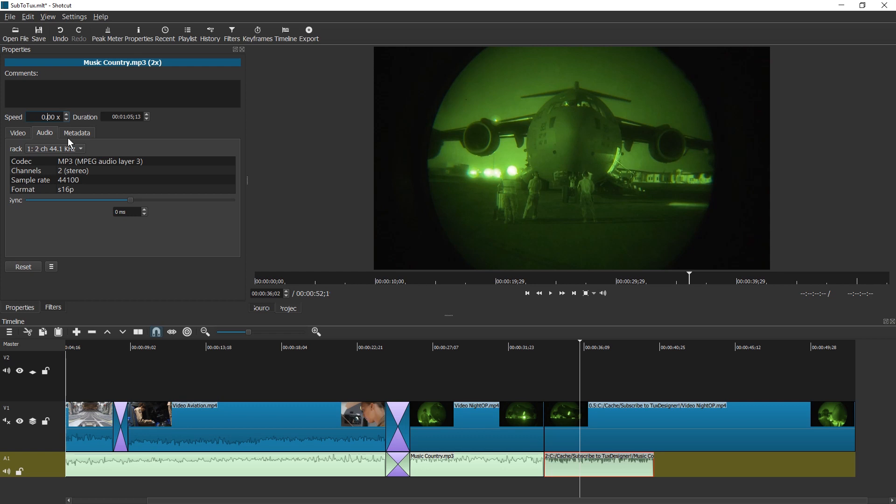
key(Delete)
text(5)
key(Return)
click(507, 349)
key(space)
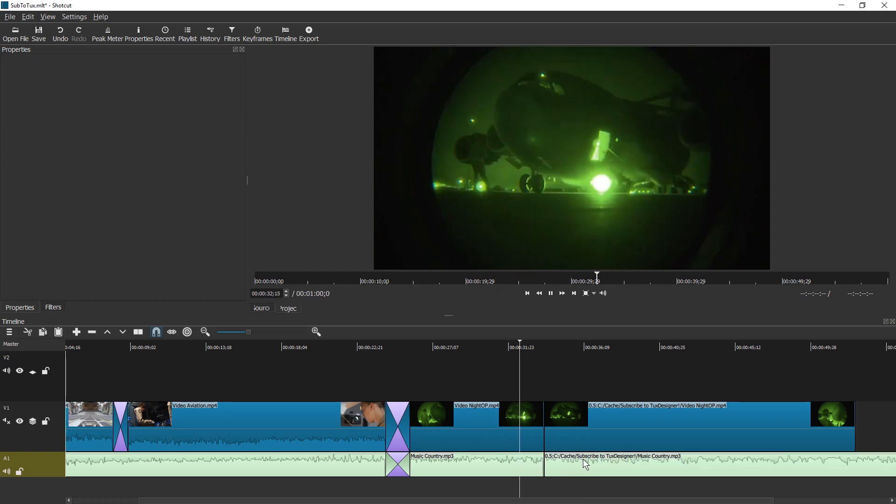
click(584, 459)
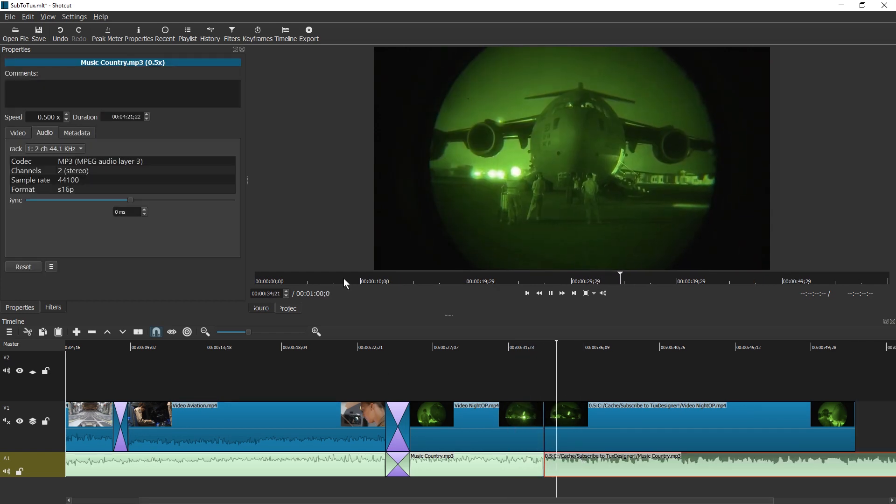
click(52, 306)
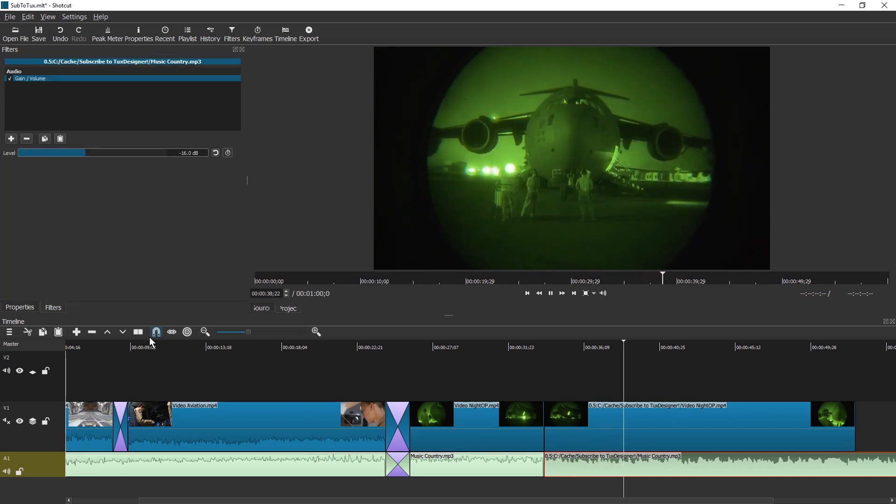
click(24, 307)
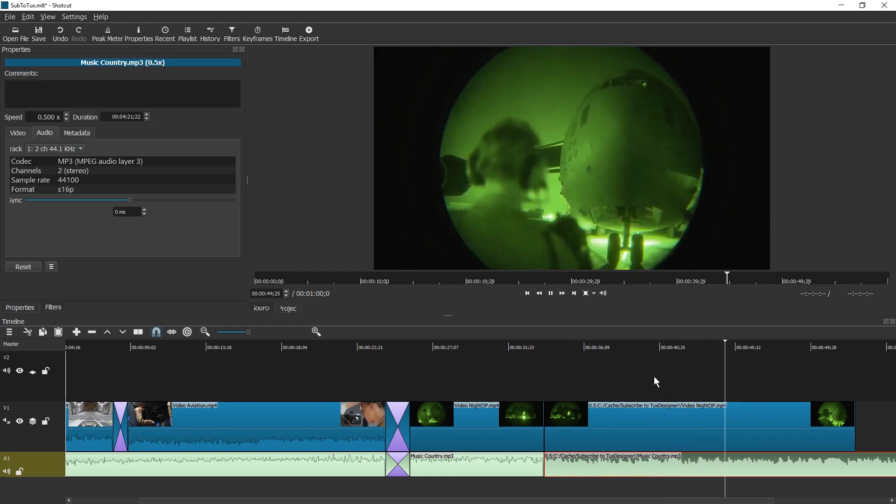
key(space)
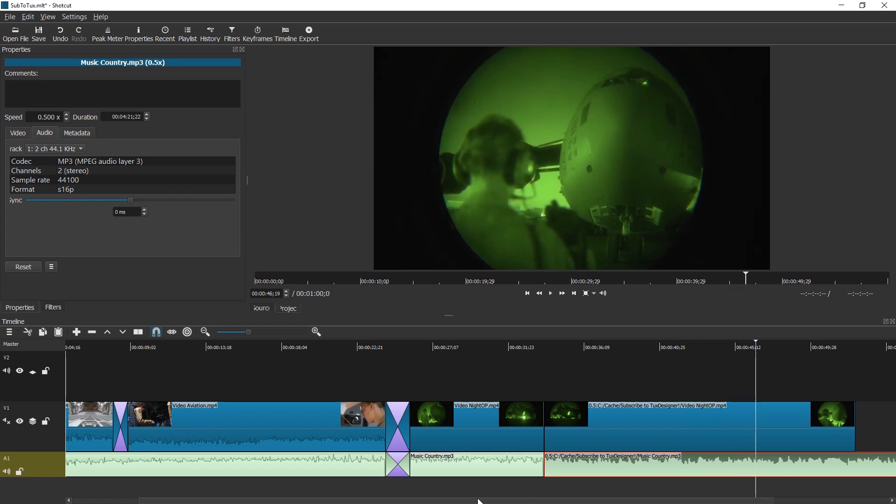
Step: Trim the end of the slowed music clip to match the end of the video on V1 and save the project
drag(477, 501, 681, 491)
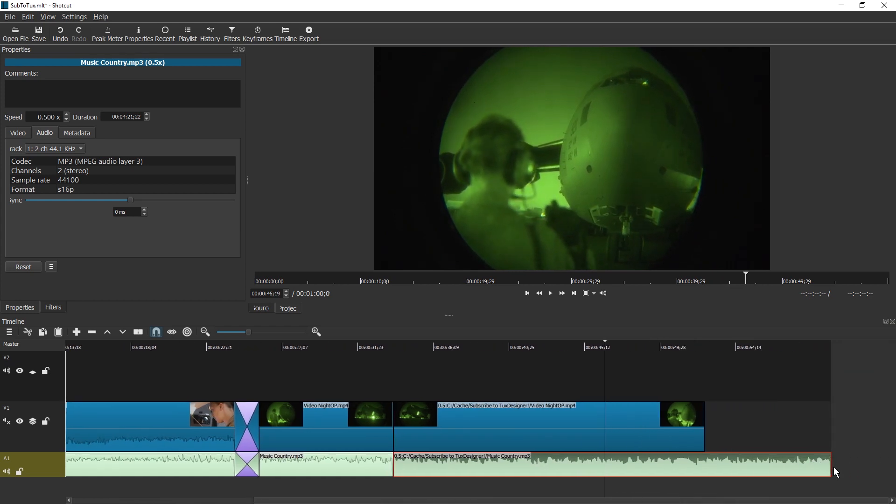
mouse_move(833, 467)
mouse_down()
mouse_move(700, 472)
mouse_move(829, 471)
mouse_up()
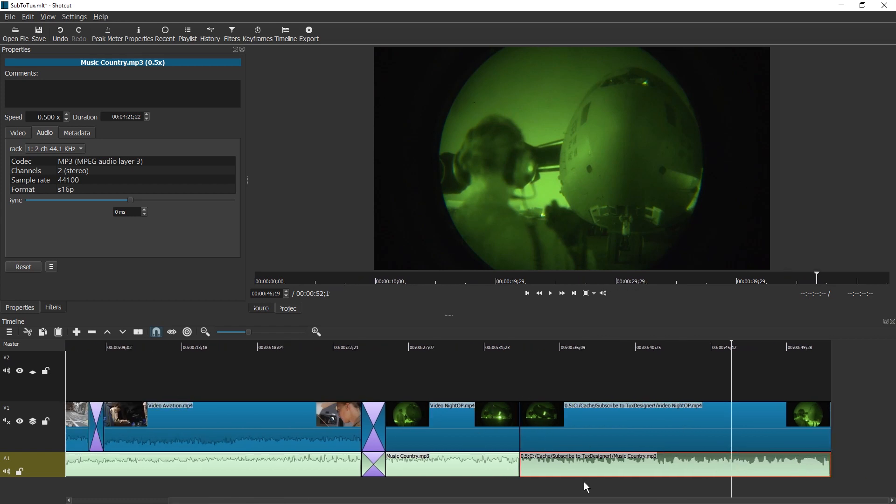
key(ctrl+s)
Step: Copy the Gain / Volume filter from the first Music Country.mp3 piece and paste it onto track A1
click(474, 457)
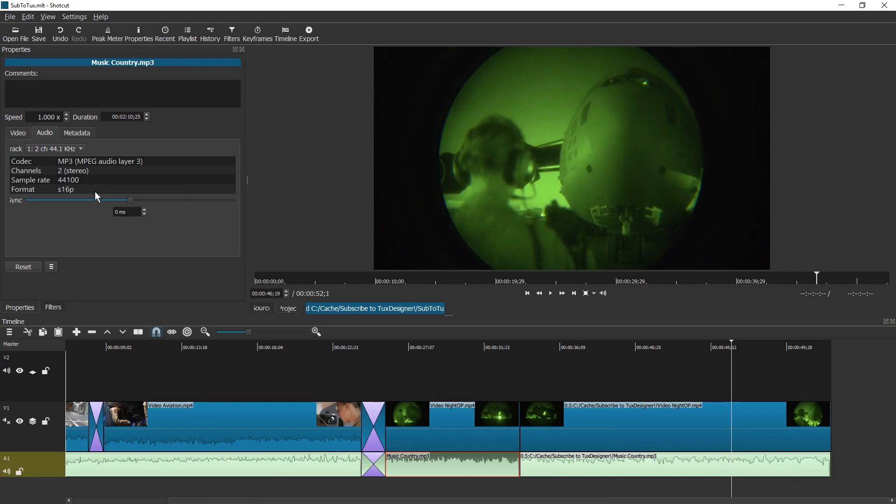
click(53, 308)
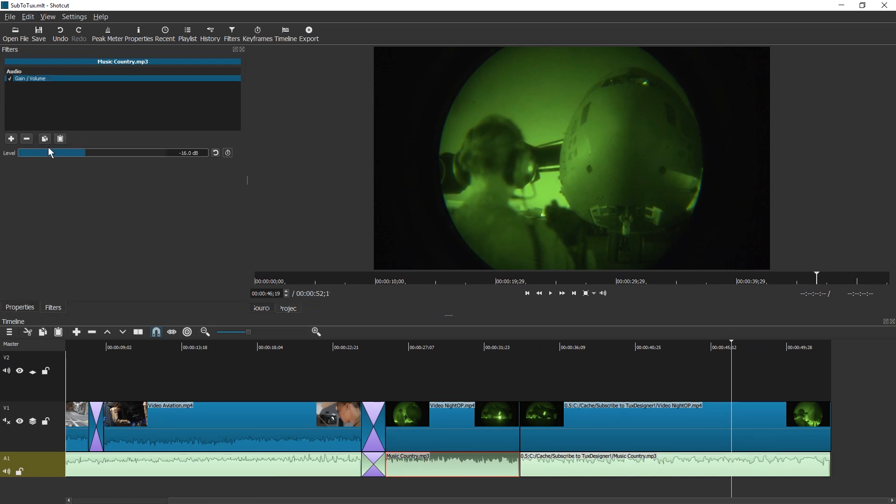
double_click(40, 457)
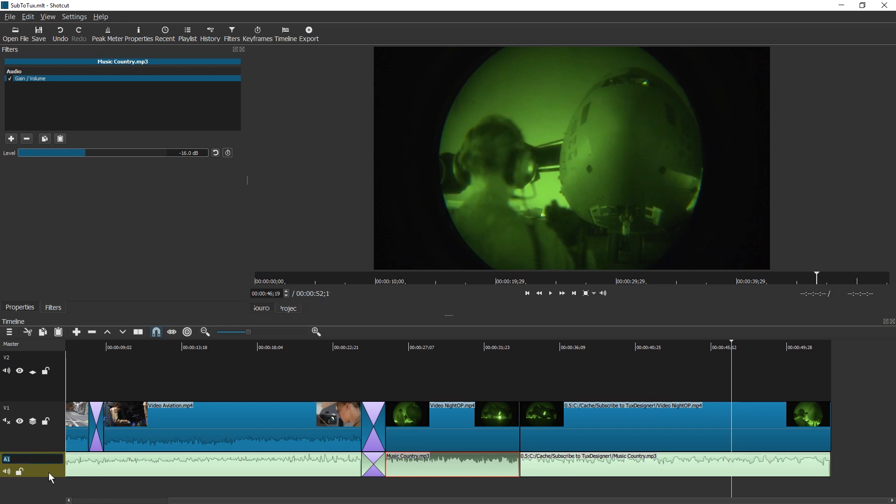
click(48, 474)
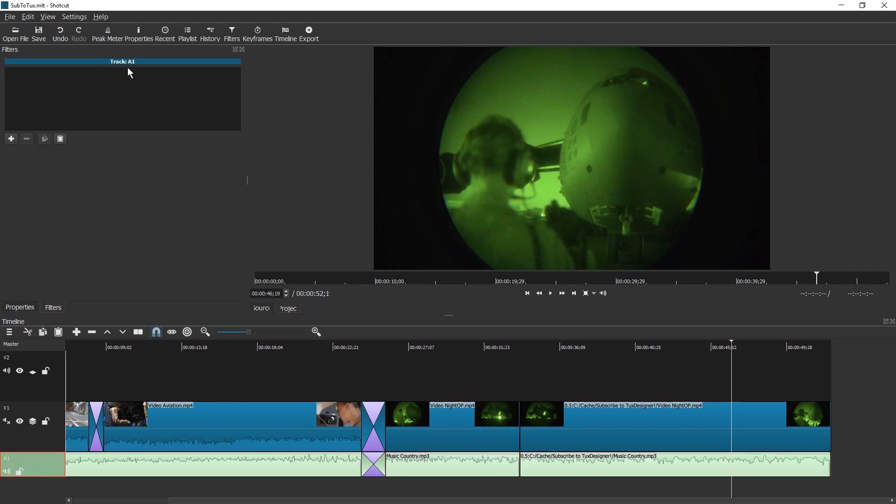
click(65, 139)
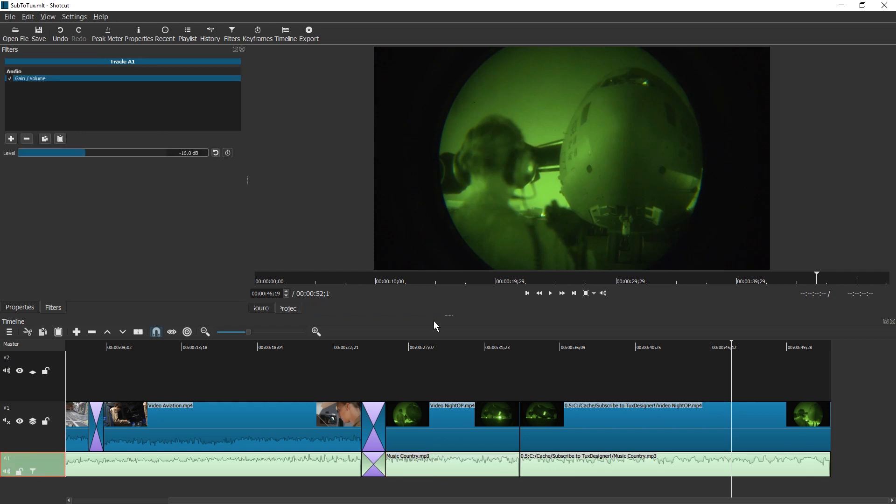
Step: Play the timeline from 00:00:31;02 into the slowed section to check the sound with the track filter
mouse_move(475, 352)
mouse_down()
mouse_move(512, 351)
mouse_move(492, 349)
mouse_up()
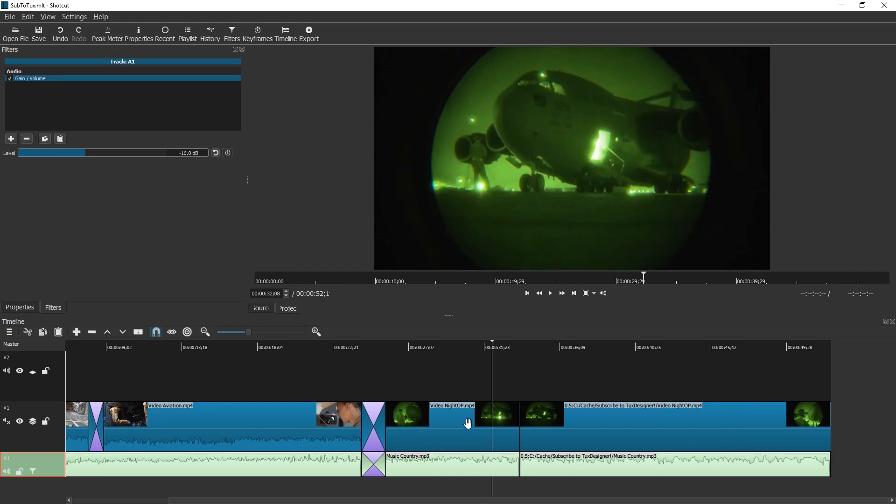
click(487, 350)
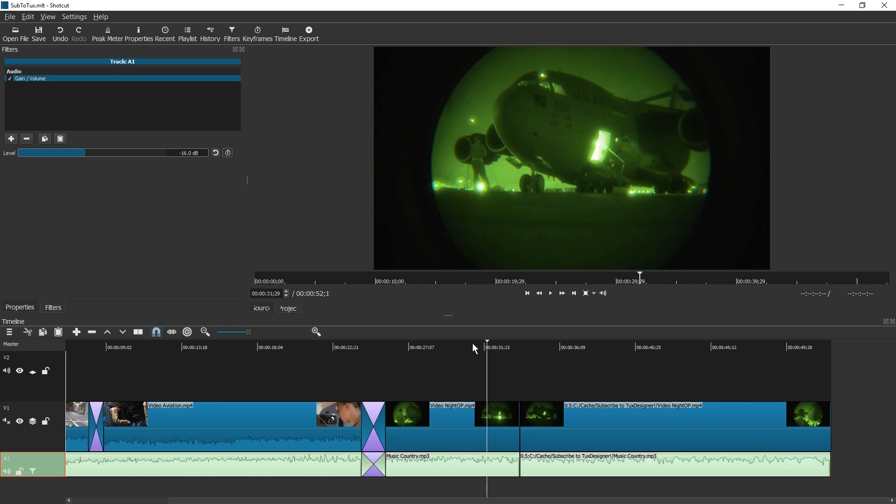
click(472, 343)
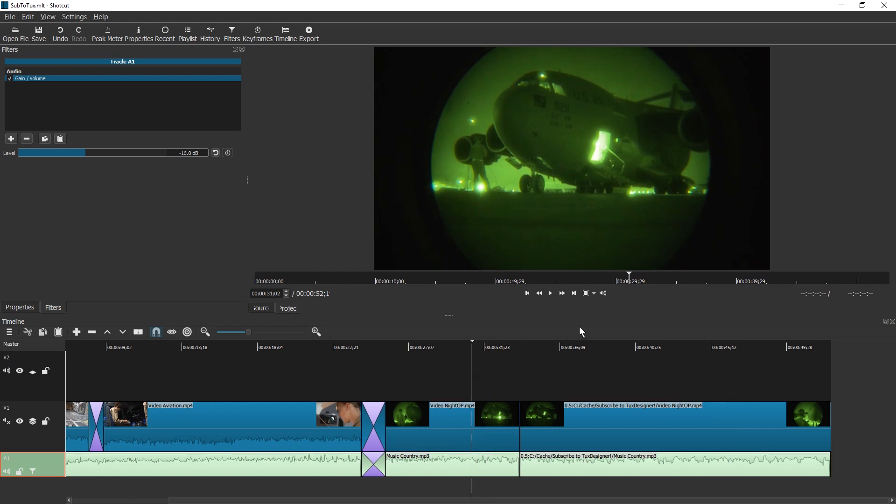
click(549, 294)
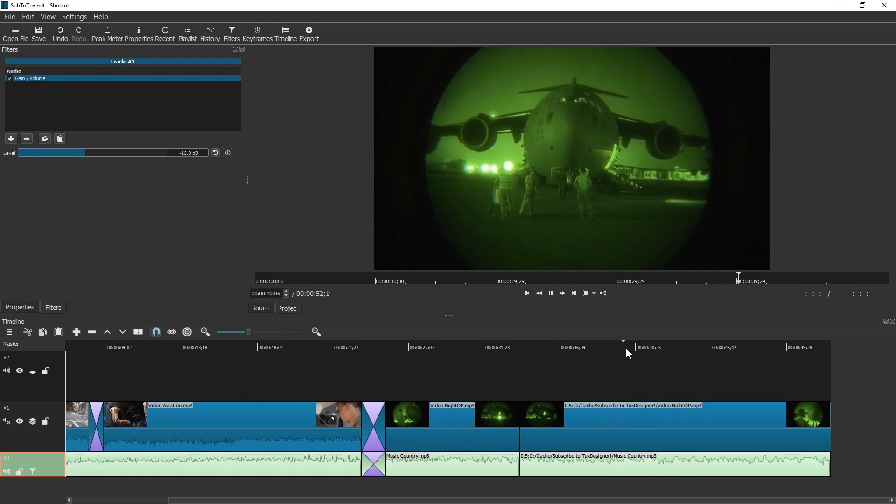
key(space)
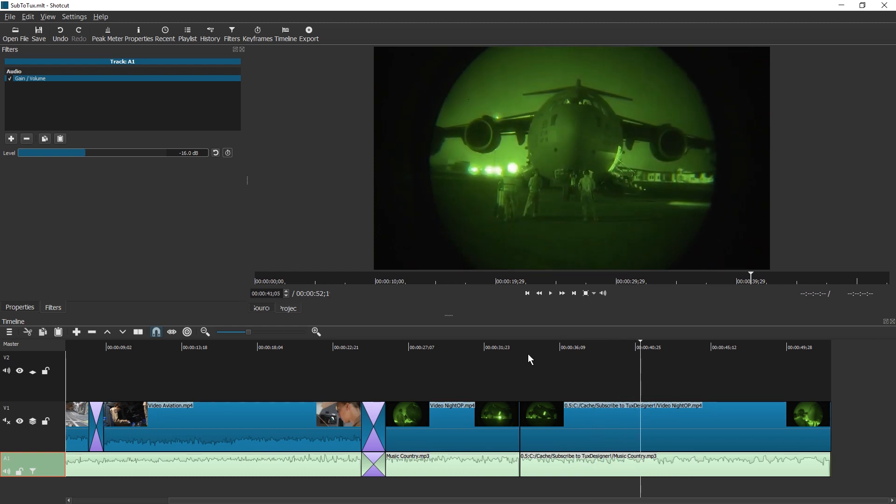
Step: Check the filters on the first Music Country.mp3 piece and the A1 transition, then play the timeline into the night section
click(477, 355)
click(465, 459)
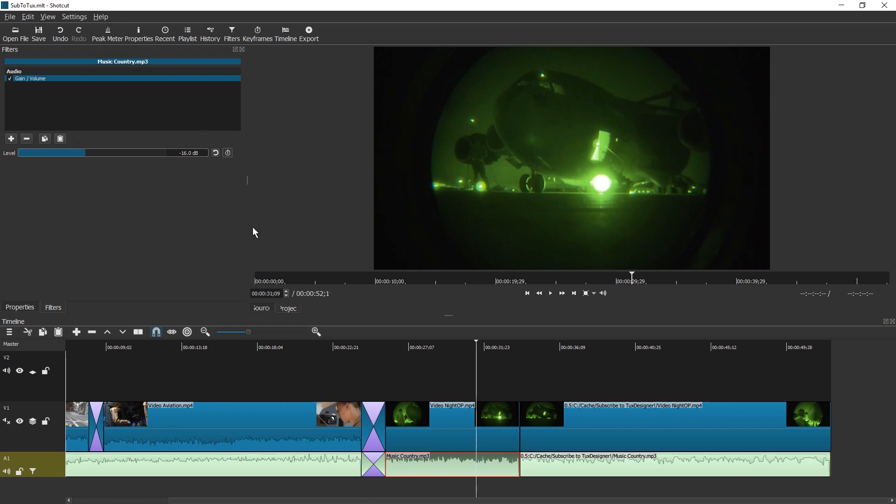
click(374, 352)
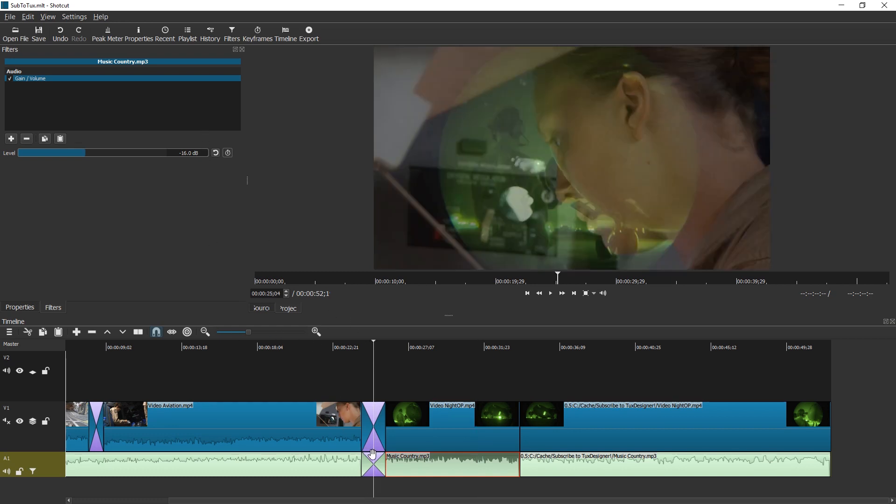
click(371, 457)
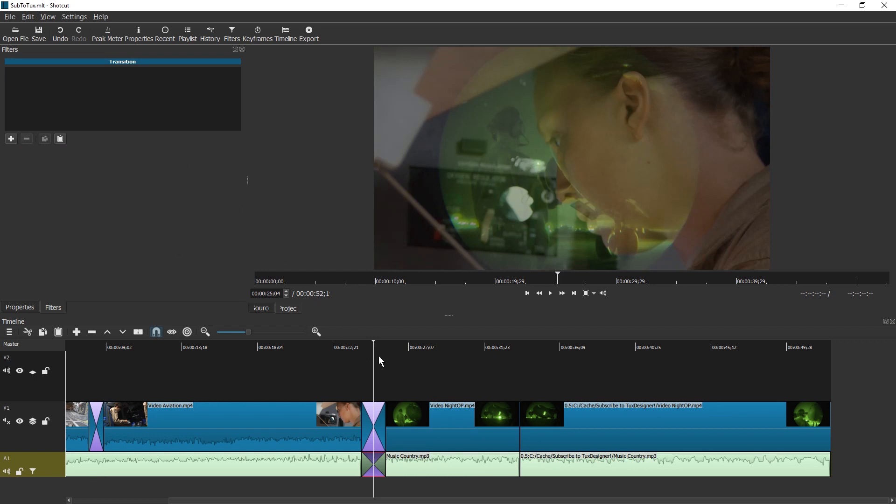
click(404, 352)
key(space)
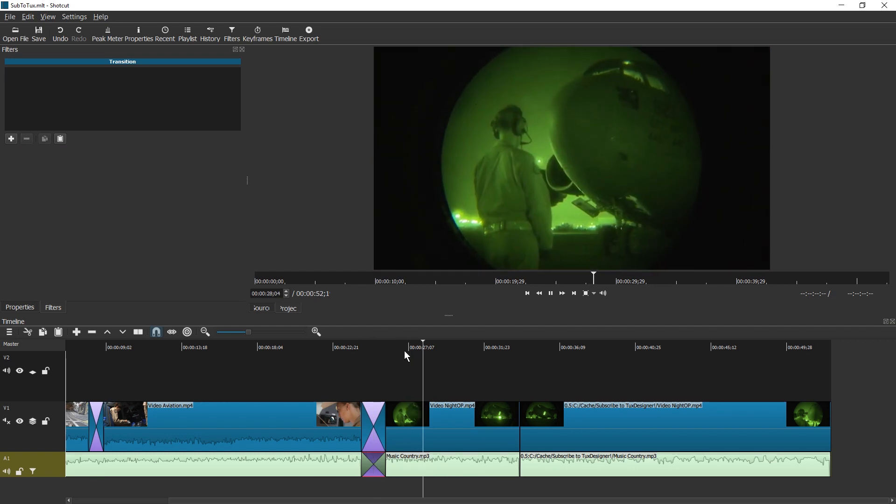
click(544, 348)
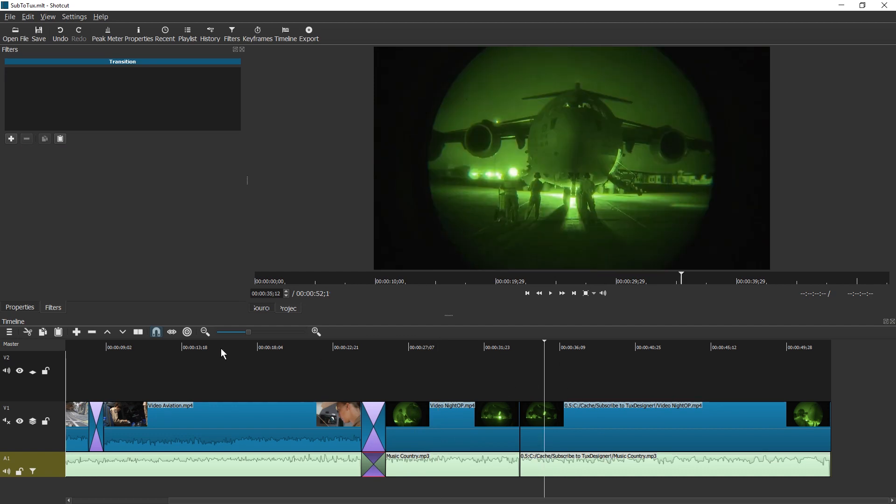
Step: Add a new audio track to the timeline
click(10, 335)
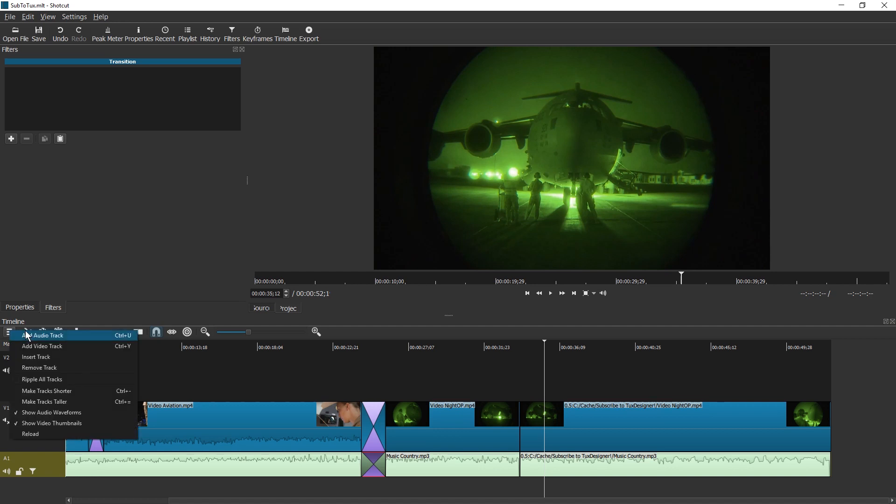
click(85, 341)
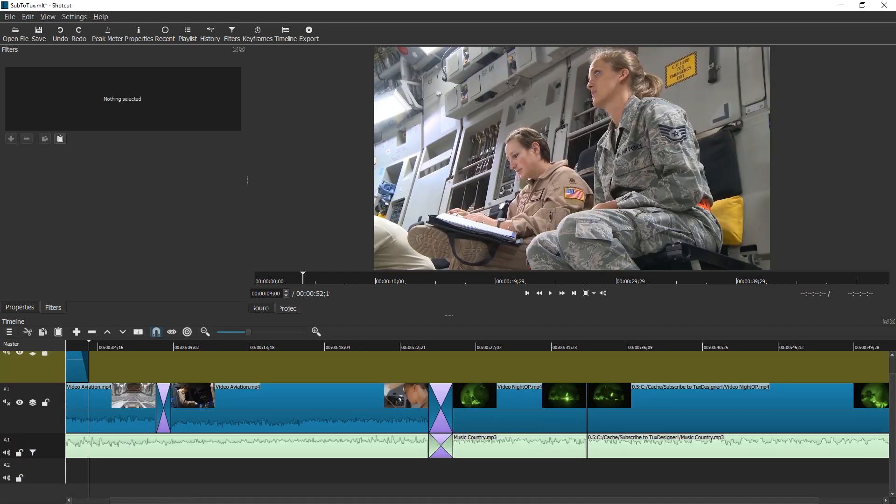
scroll(169, 469, left, 3)
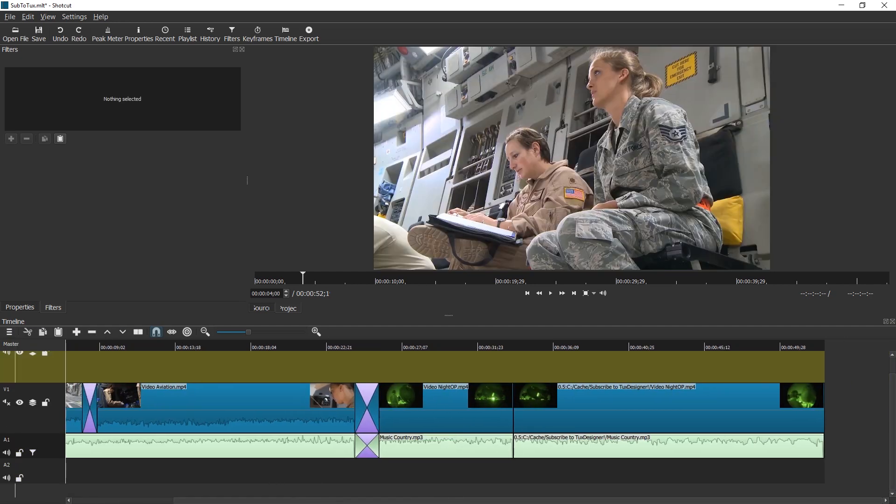
Step: Move the normal-speed Music Country.mp3 piece, the audio transition and Music Folk.mp3 from track A1 to A2, keeping their times
drag(550, 476, 548, 465)
drag(489, 444, 490, 461)
drag(416, 449, 415, 462)
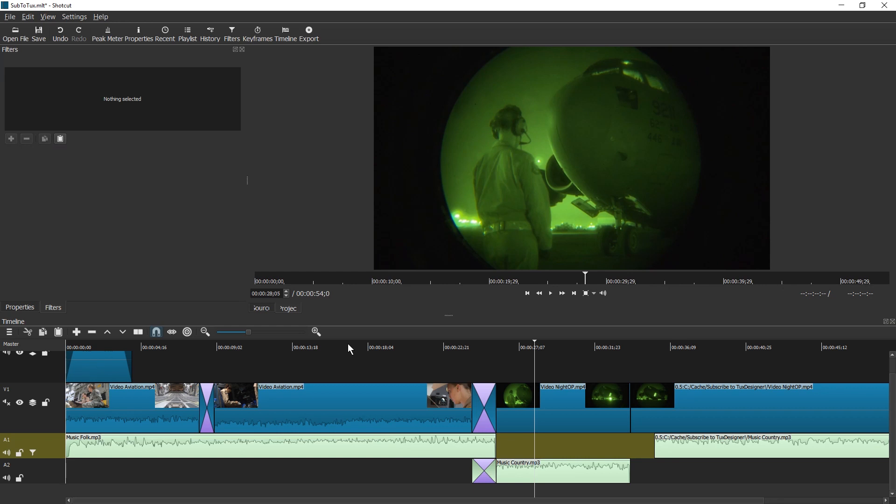
drag(348, 348, 417, 352)
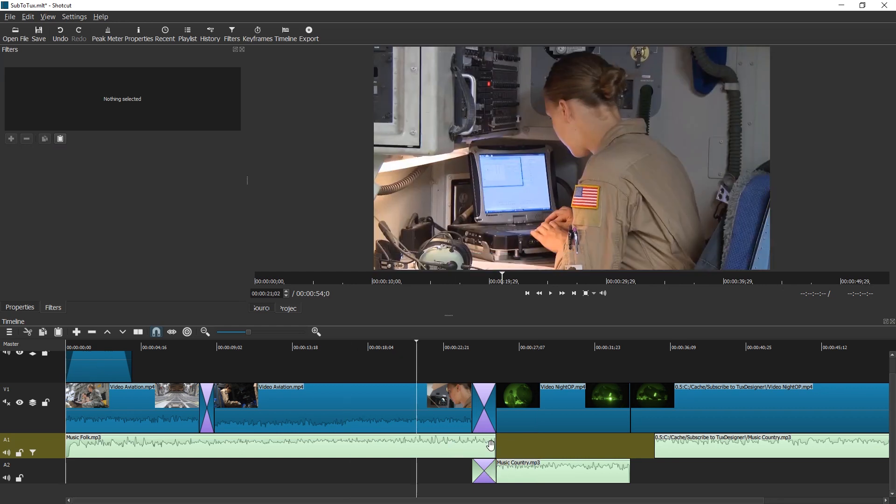
drag(495, 445, 479, 467)
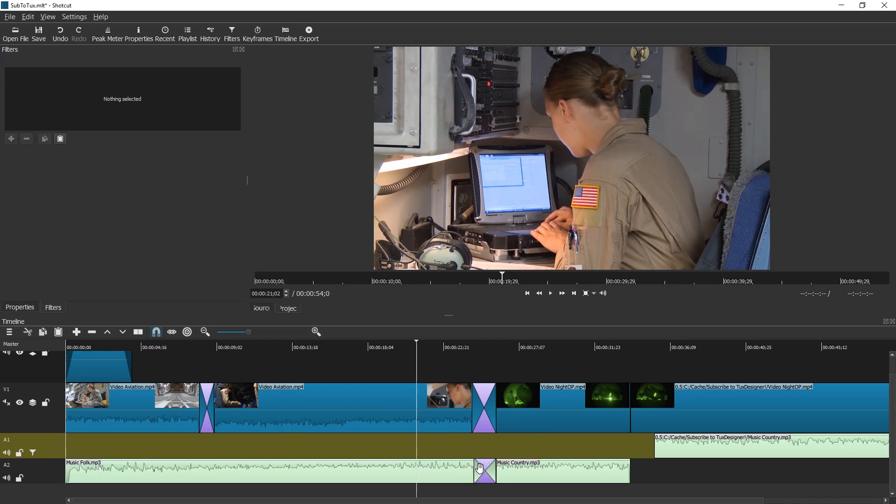
Step: Play the transition into the night section and move the slowed Music Country.mp3 clip back to where the A2 music ends
click(451, 366)
key(space)
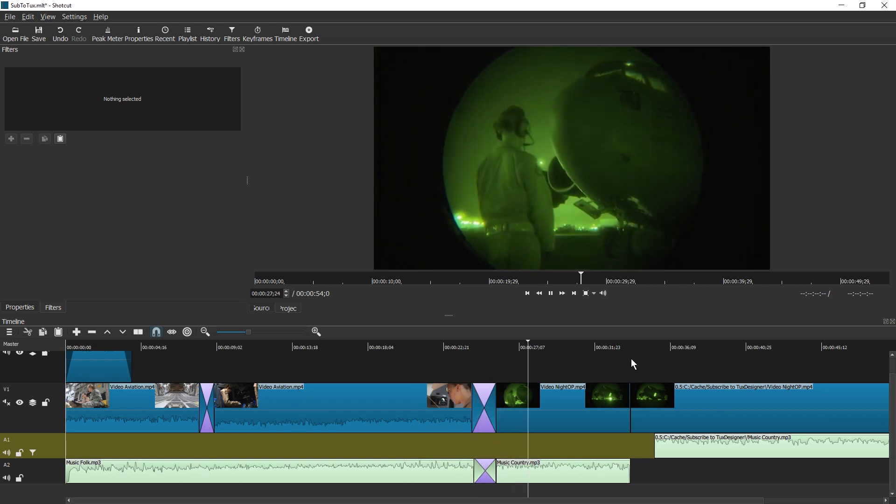
drag(686, 451, 655, 452)
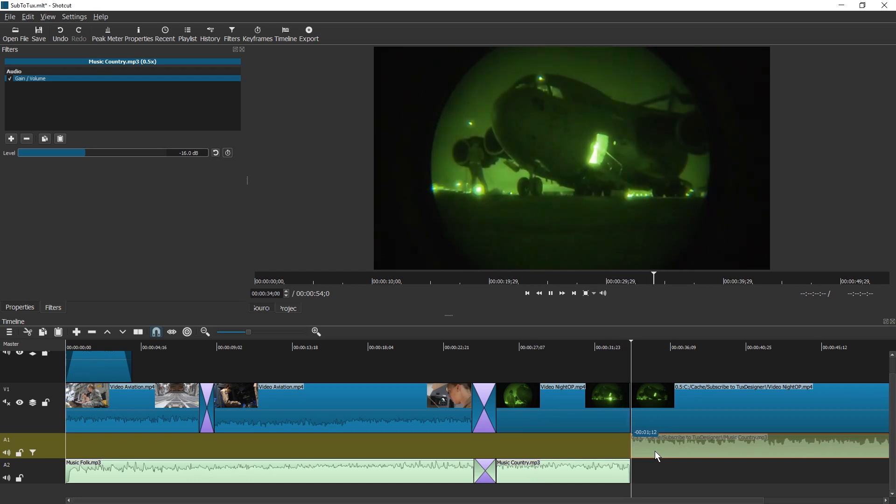
Step: Play across the switch from the A2 music to the slowed A1 music to compare their sound
click(608, 346)
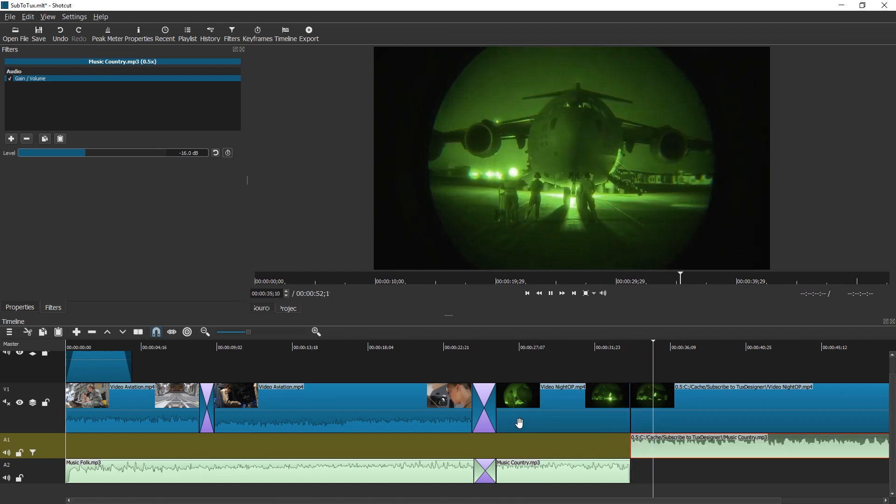
key(space)
drag(412, 500, 565, 501)
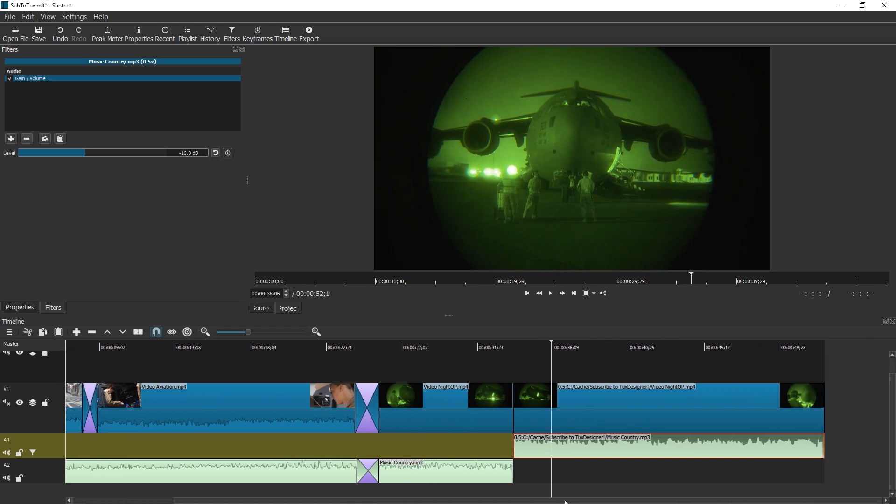
click(536, 345)
key(space)
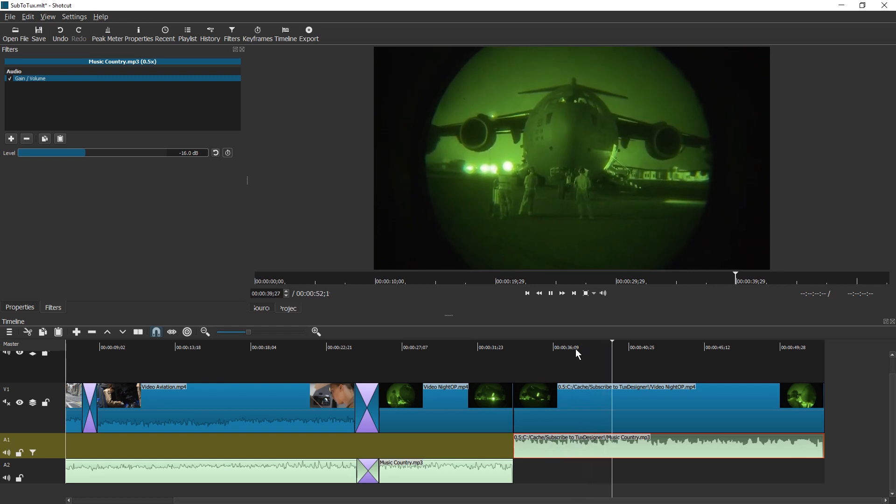
key(space)
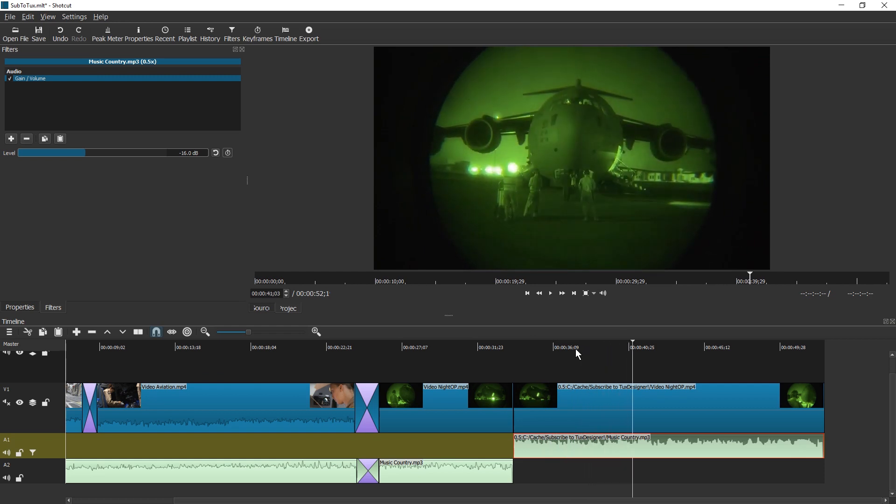
Step: Delete the 0.5x Video NightOP.mp4 clip from V1 and the 0.5x Music Country.mp3 clip from A1
click(680, 400)
key(Delete)
click(683, 447)
key(Delete)
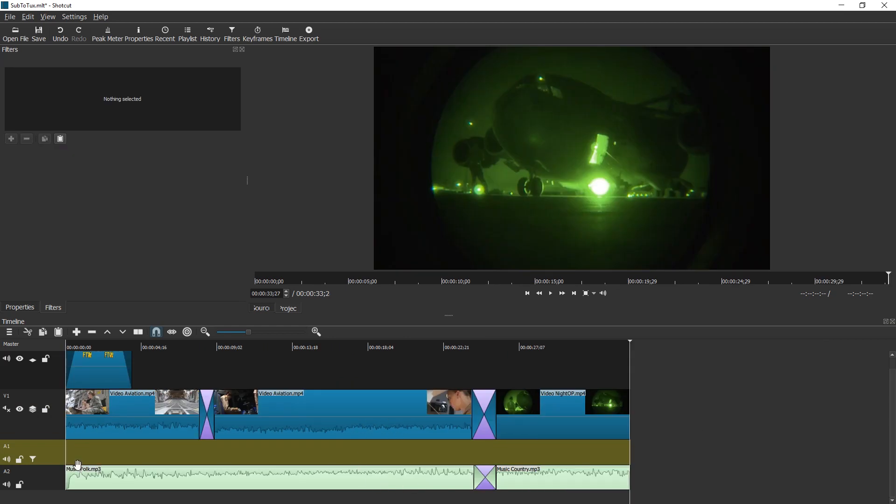
Step: Remove the empty audio track A1 with its filter and save the project
right_click(46, 450)
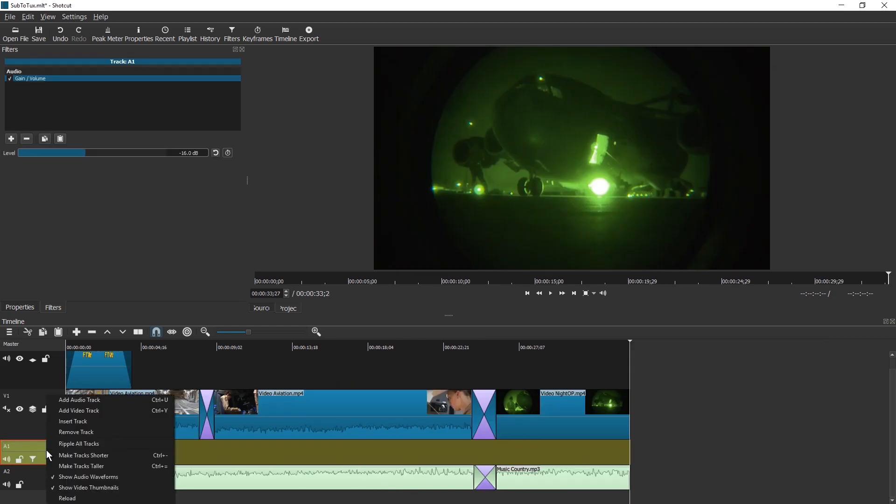
click(86, 430)
click(39, 33)
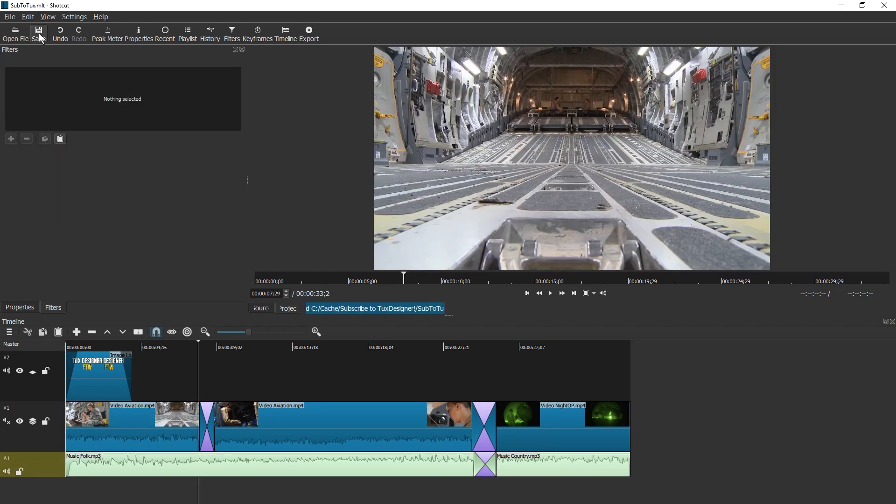
Step: Delete the V1 transition between Video Aviation.mp4 and Video NightOP.mp4 and the music transition below it on A1
click(294, 377)
click(261, 374)
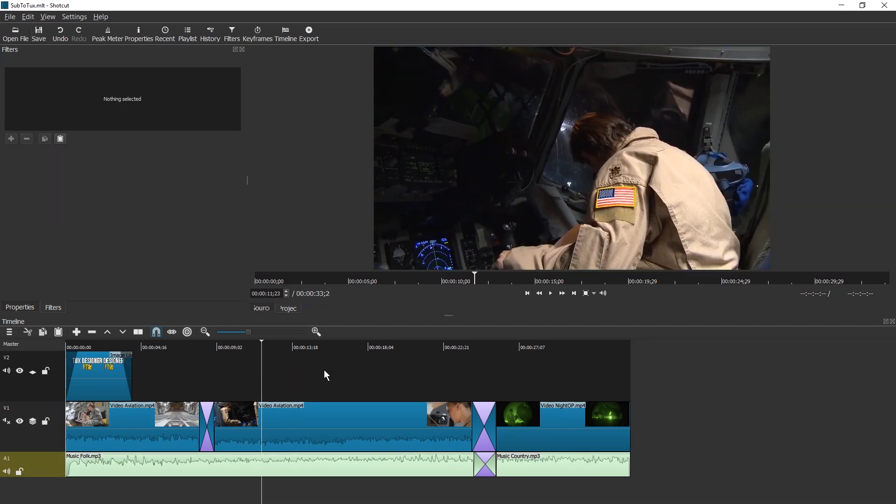
click(325, 371)
click(486, 421)
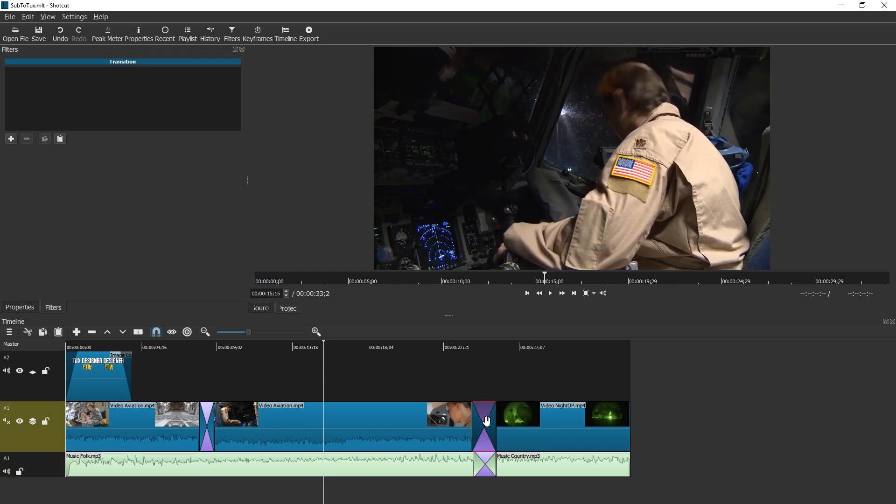
click(483, 471)
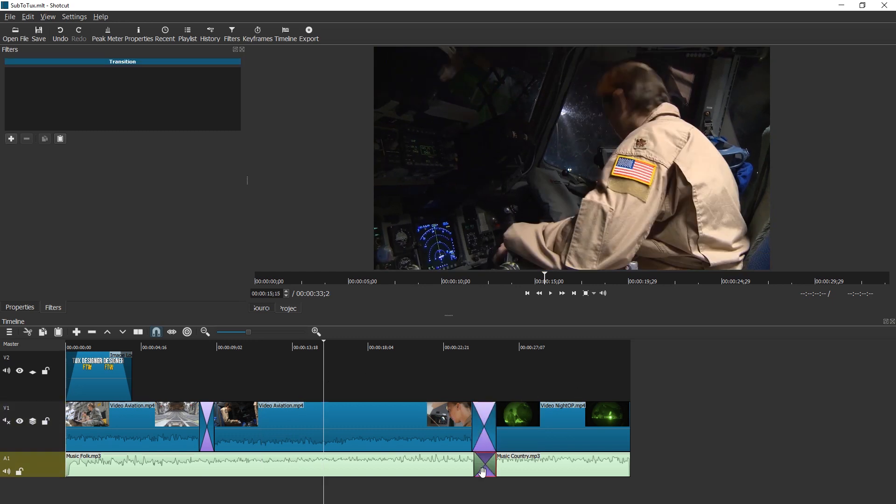
right_click(486, 438)
click(479, 421)
double_click(480, 421)
key(Delete)
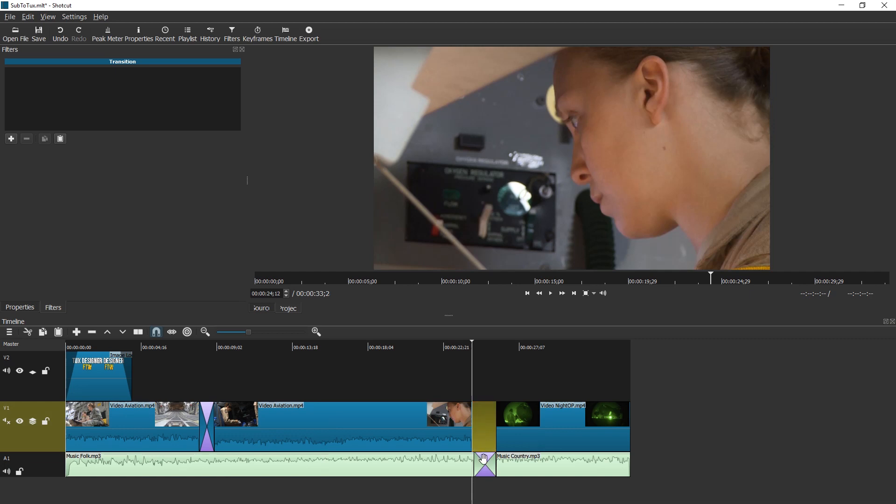
click(484, 461)
key(Delete)
Step: Move the Video NightOP.mp4 clip to V2 so it starts at about 00:00:15;22 above Video Aviation.mp4, and play it
drag(536, 428, 356, 379)
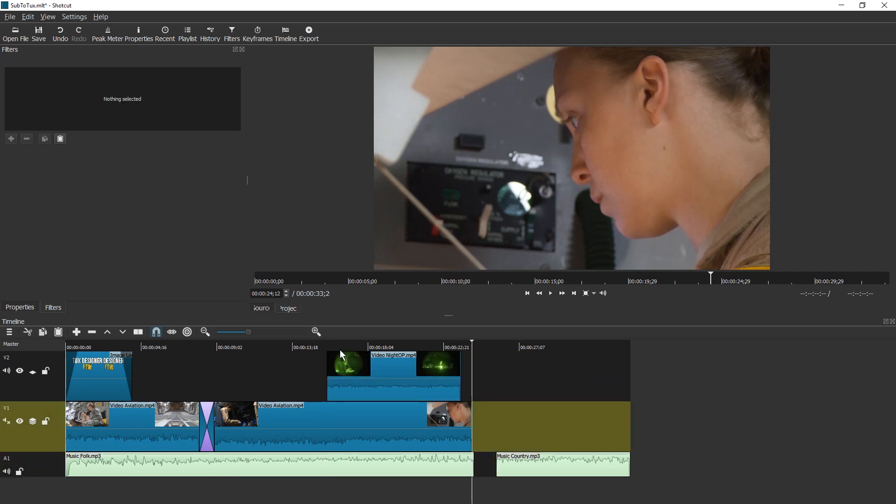
click(330, 348)
click(318, 347)
key(space)
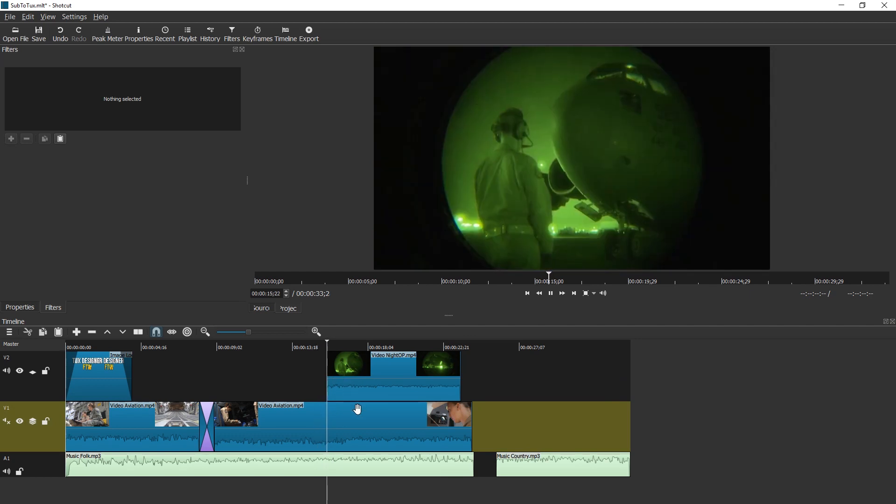
key(space)
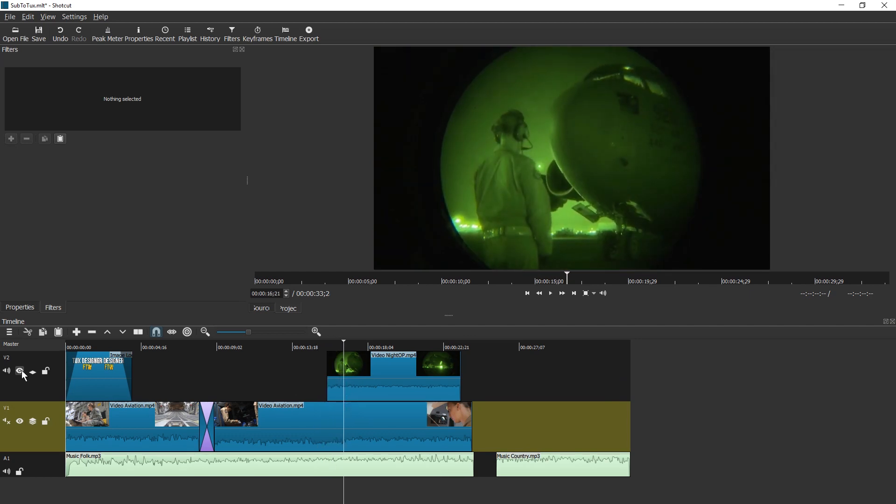
Step: Mute track V2 and play from just before the Video NightOP.mp4 clip to check the overlay
click(209, 381)
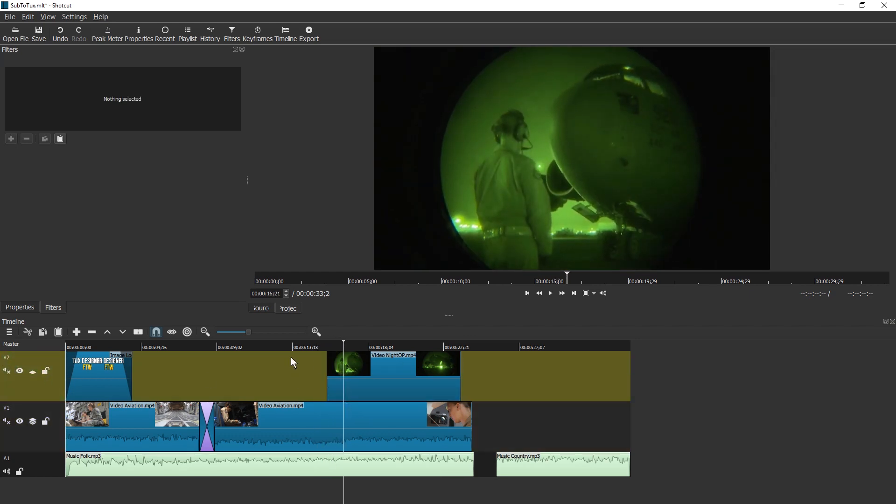
click(315, 333)
click(353, 349)
key(space)
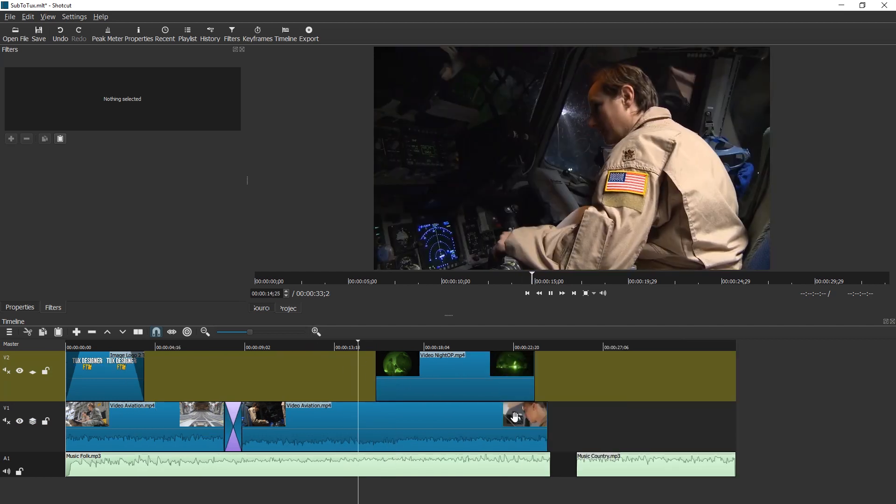
key(space)
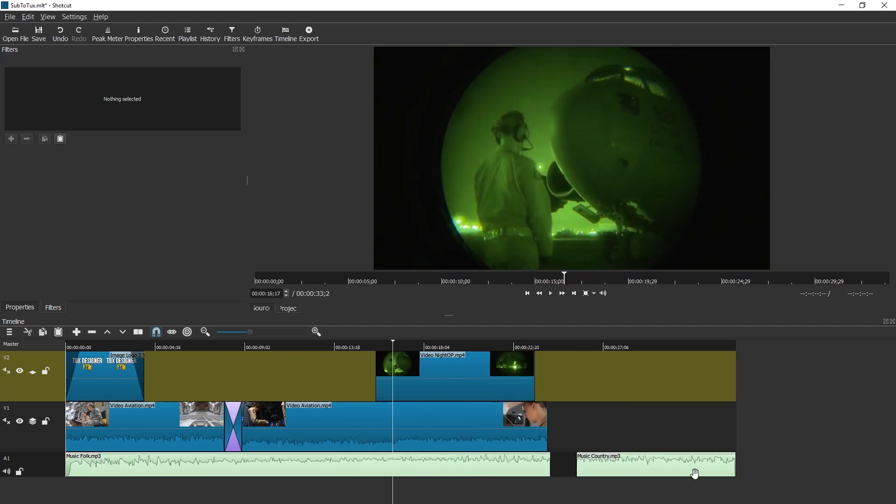
Step: Trim the end of Music Folk.mp3 to about 00:00:17 and overlap Music Country.mp3 onto it from about 00:00:16;17 for a crossfade
click(626, 466)
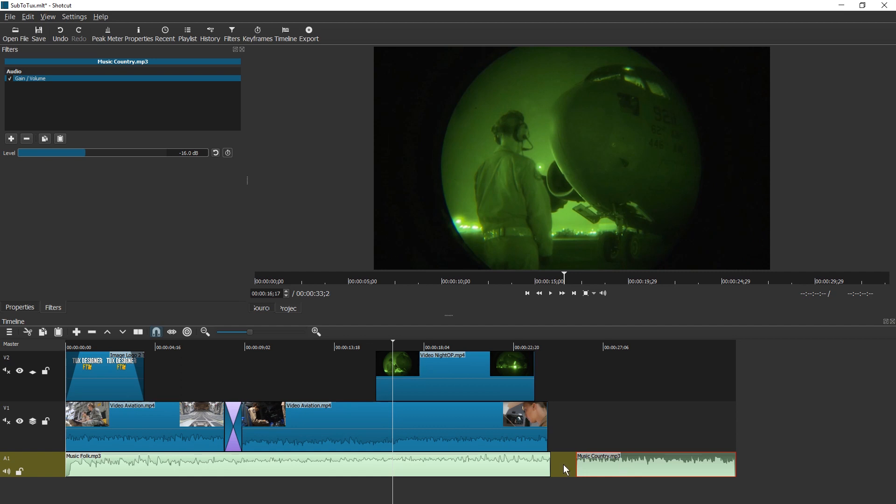
drag(548, 463, 404, 464)
drag(603, 465, 419, 467)
Step: Trim the end of Music Country.mp3 to match the end of Video Aviation.mp4 on V1 and play through the music crossfade
click(377, 345)
key(space)
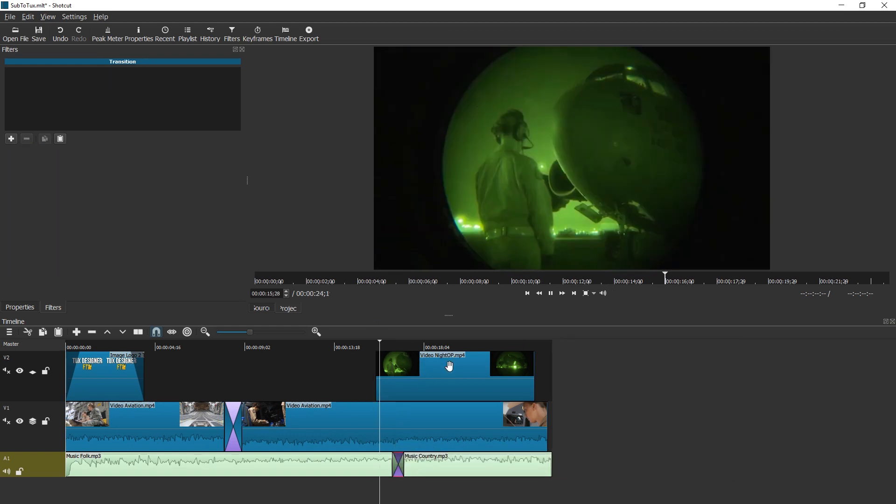
drag(551, 465, 545, 465)
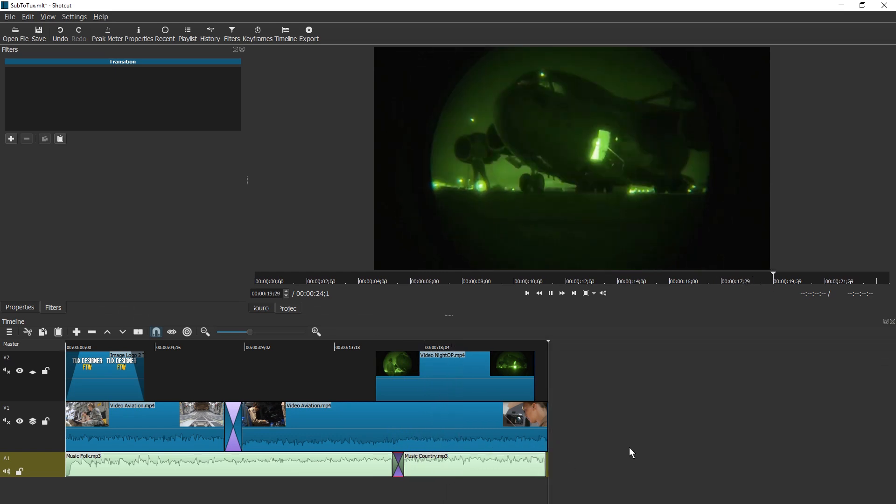
key(space)
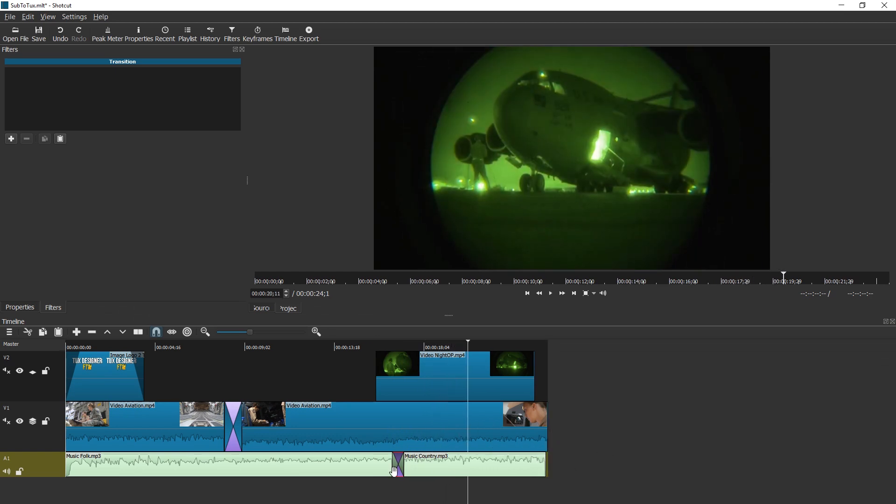
click(382, 343)
key(space)
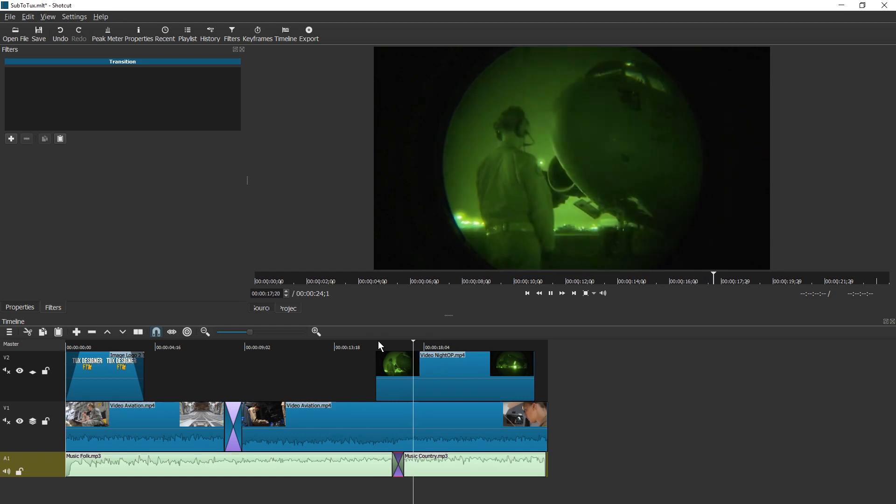
Step: Pause the playback and replay briefly from just before the start of the Video NightOP.mp4 clip
key(space)
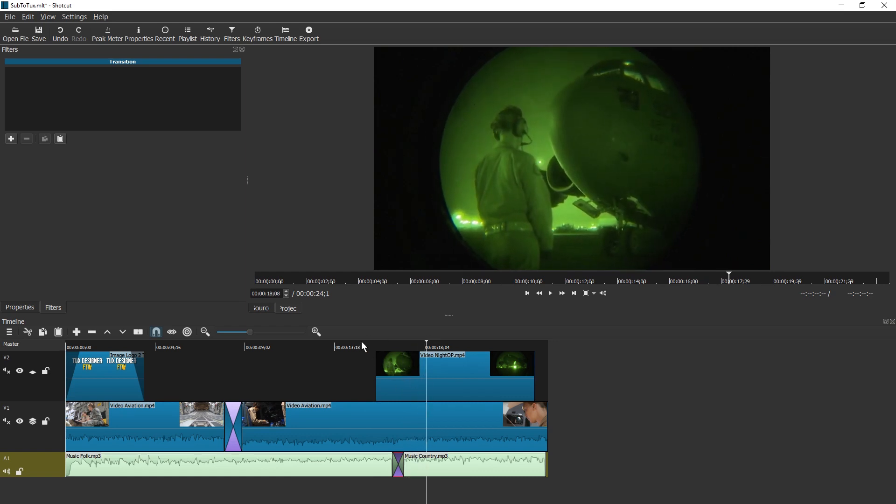
click(361, 343)
key(space)
key(space)
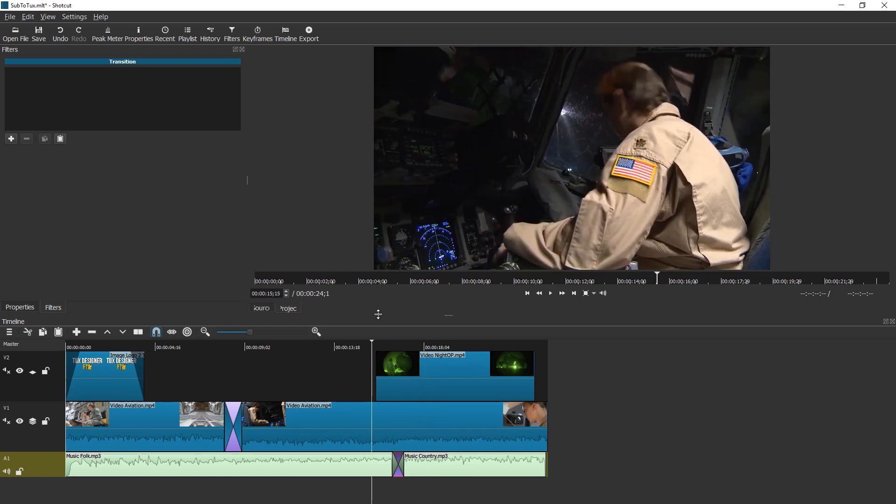
Step: Examine the GPU Processing (experimental) option in the project settings
click(77, 18)
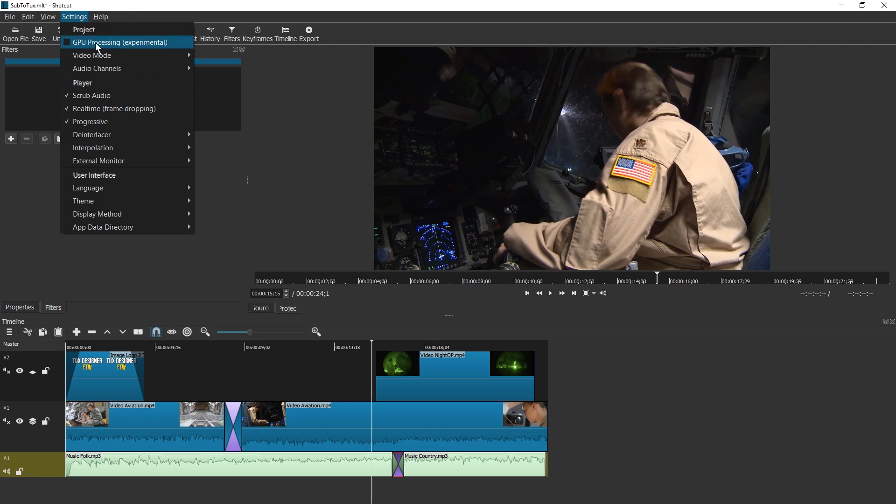
click(167, 4)
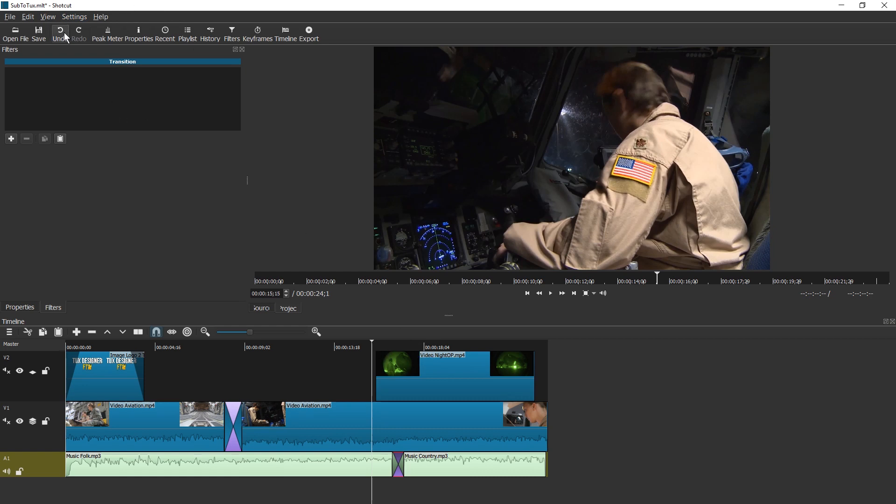
click(78, 19)
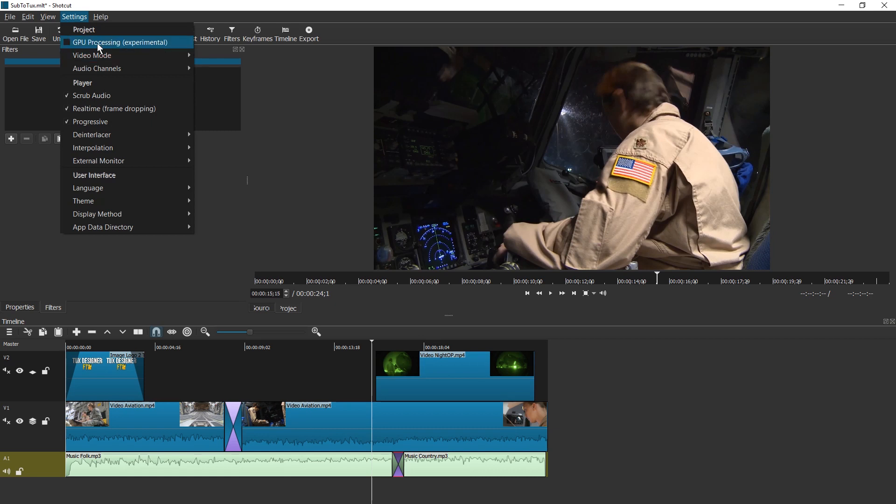
Step: Play across the start of the Video NightOP.mp4 overlay to check how smoothly it runs
click(363, 340)
key(space)
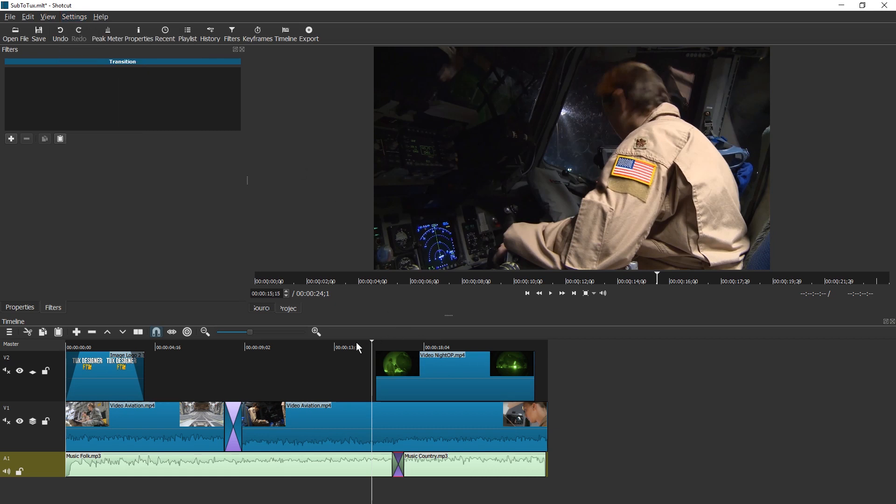
key(space)
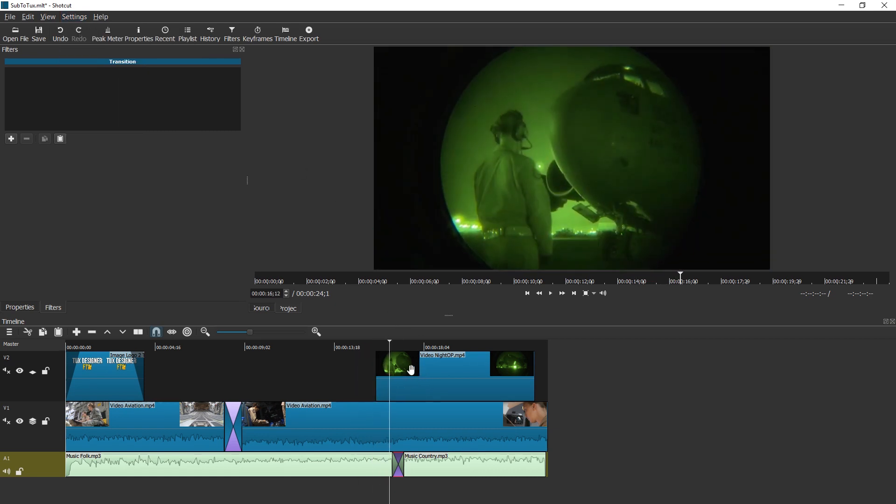
Step: Examine the properties of the second Video Aviation.mp4 clip on V1 and its file actions, such as Convert to Edit-friendly
click(352, 348)
click(333, 429)
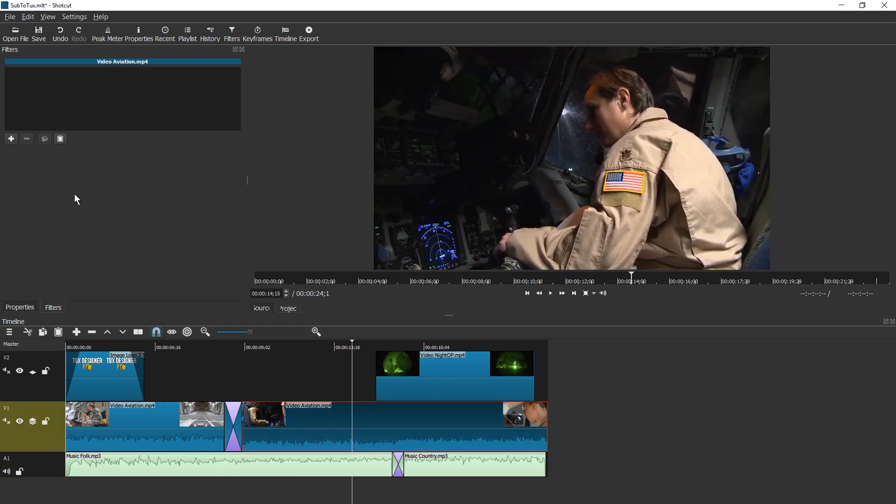
click(21, 307)
click(51, 267)
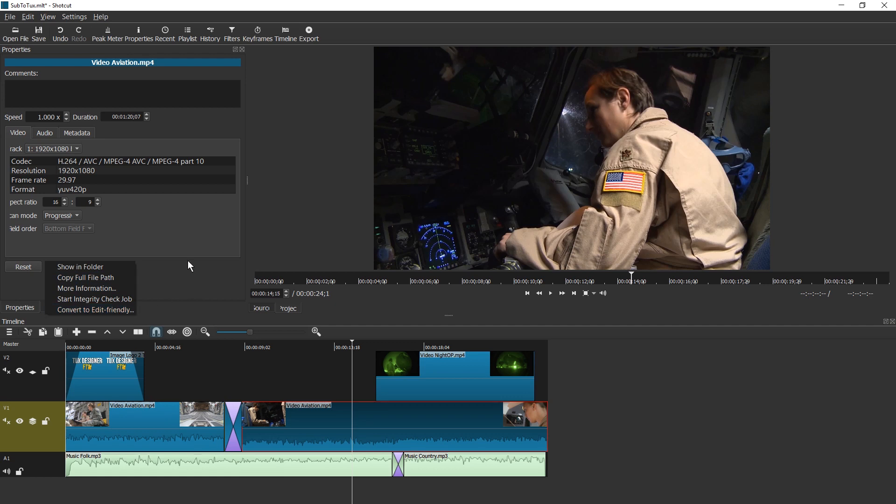
key(Escape)
Step: Move the playhead to 00:00:15;29 and add a Crop video filter to the Video NightOP.mp4 clip on V2
mouse_move(365, 345)
mouse_down()
mouse_move(383, 346)
mouse_move(369, 349)
mouse_up()
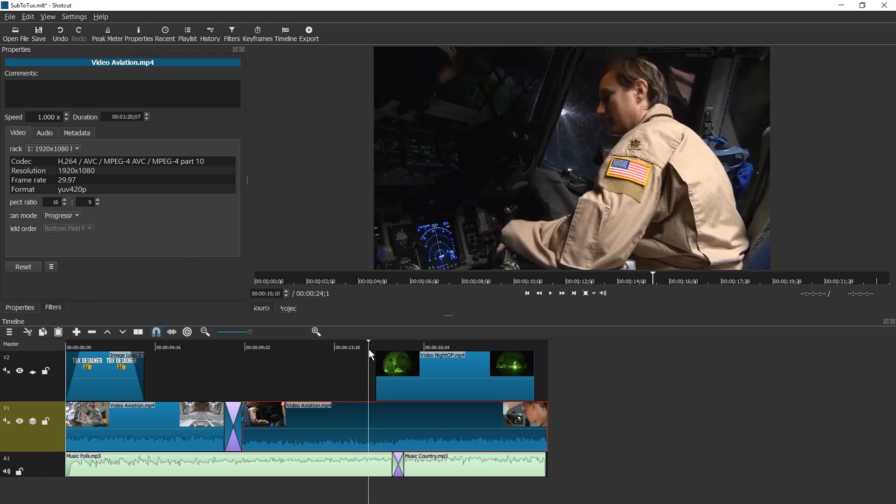
click(382, 345)
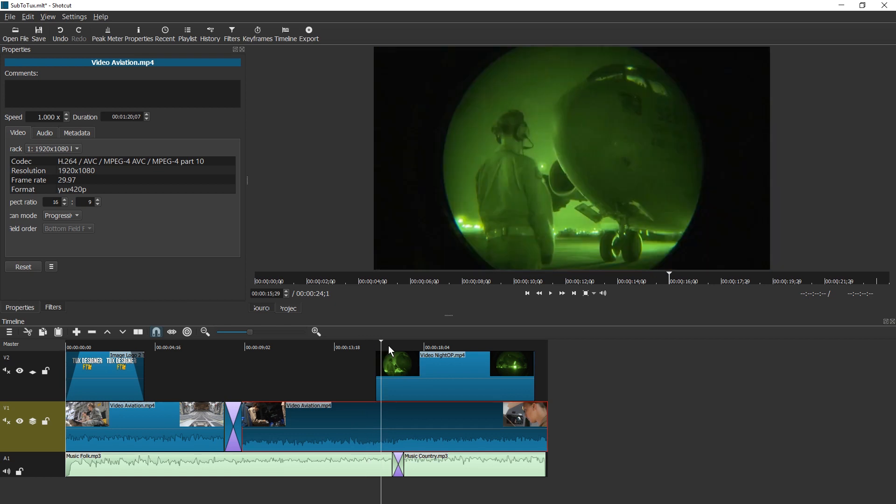
click(404, 372)
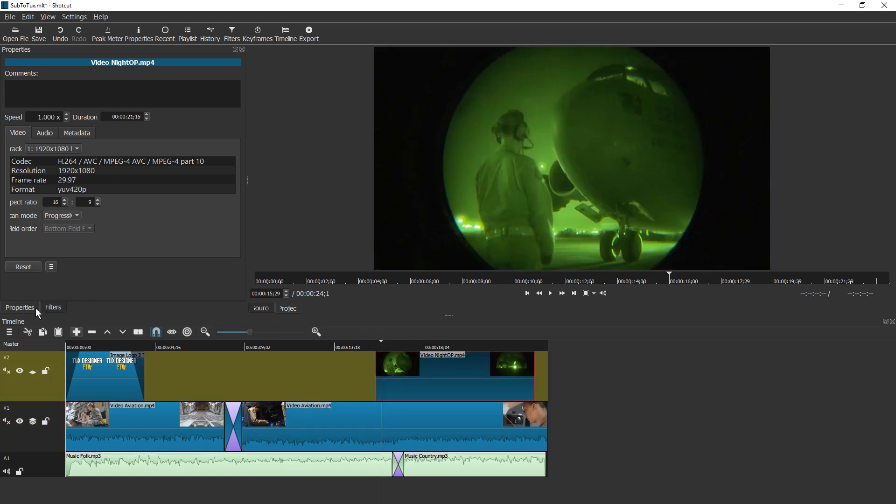
click(53, 309)
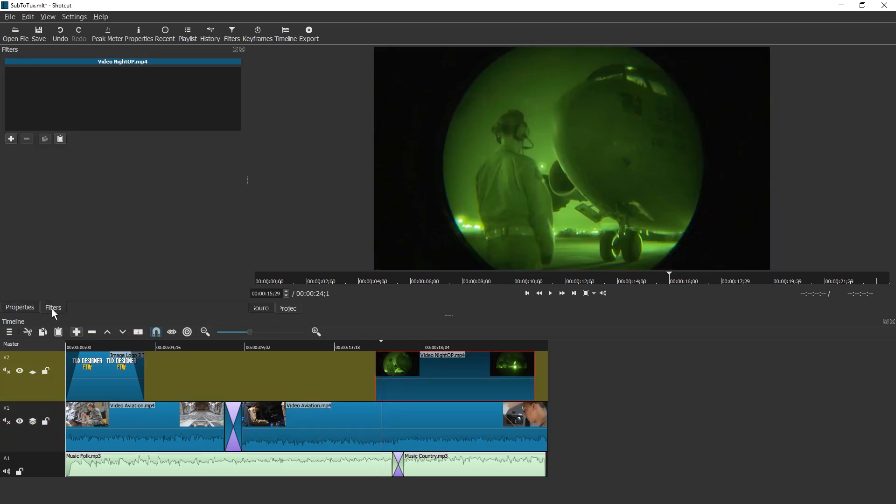
click(12, 139)
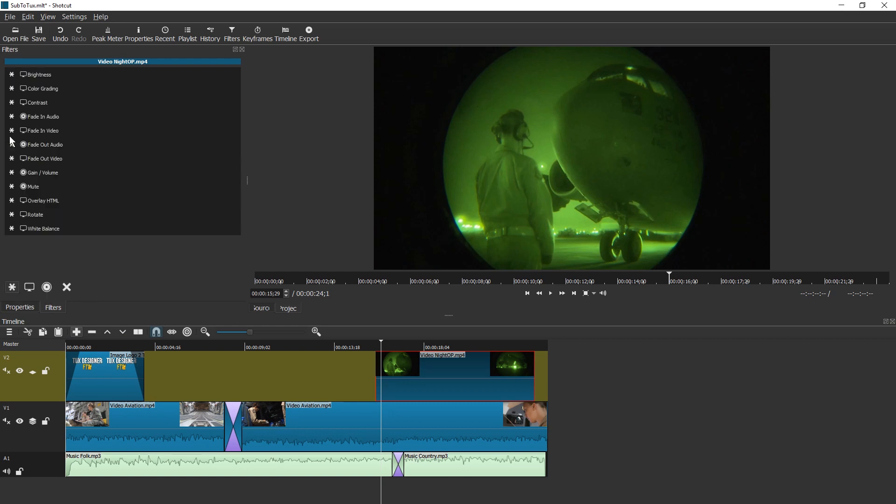
click(30, 286)
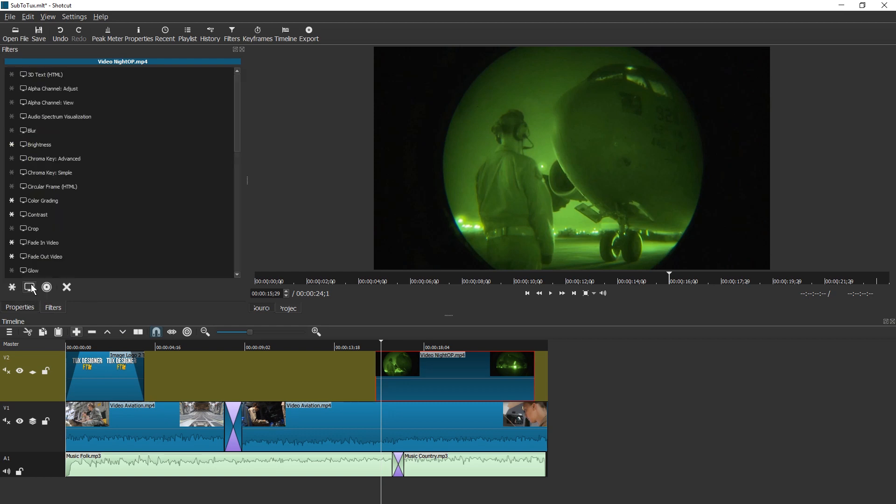
click(28, 229)
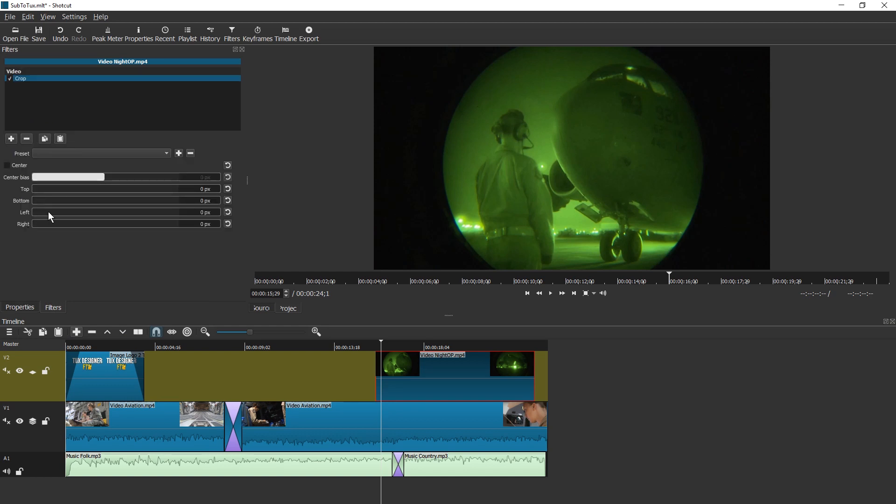
Step: Set the left crop of the Video NightOP.mp4 clip to 960 px
drag(52, 212, 102, 212)
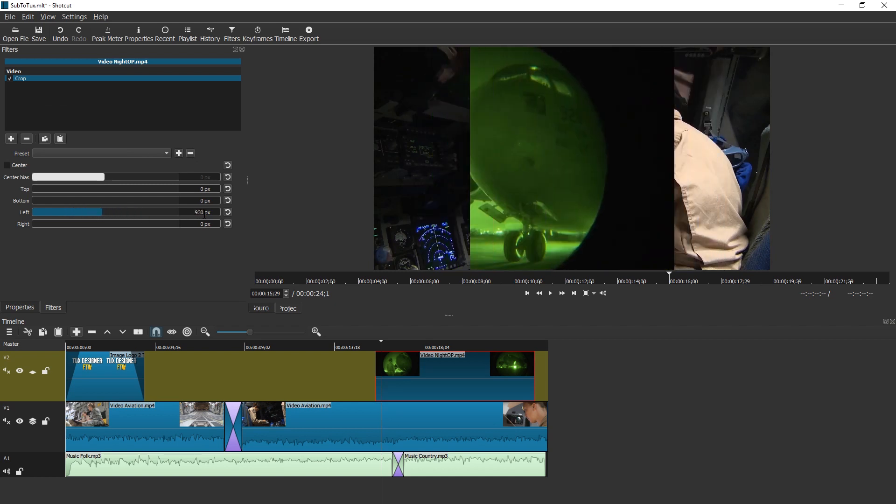
double_click(202, 213)
text(9)
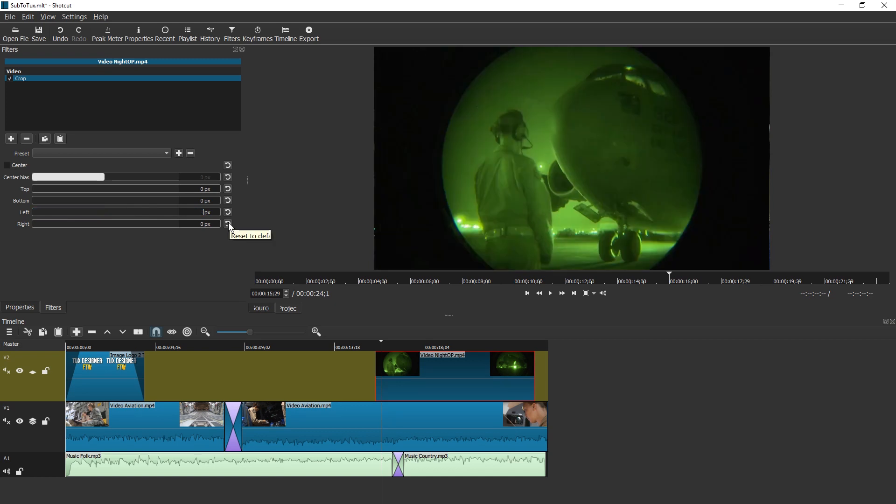
text(920)
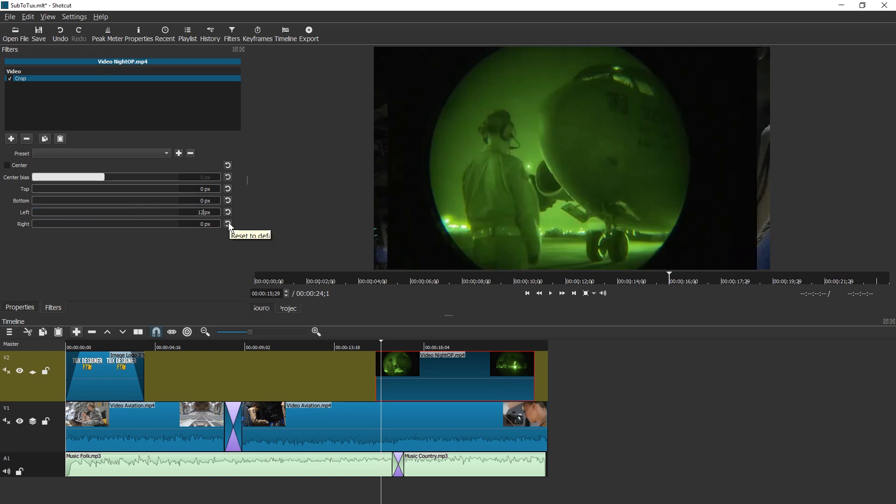
key(Return)
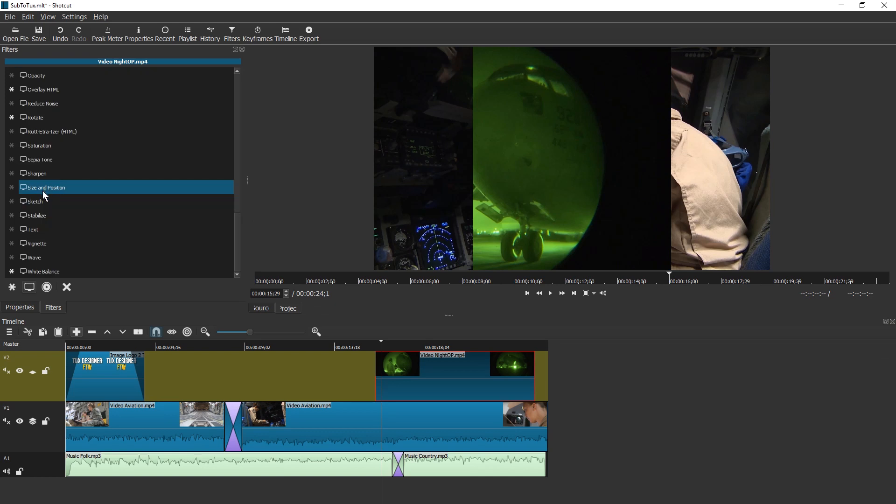
Step: Add a Size and Position filter to the Video NightOP.mp4 clip and set its horizontal position to 960
click(43, 191)
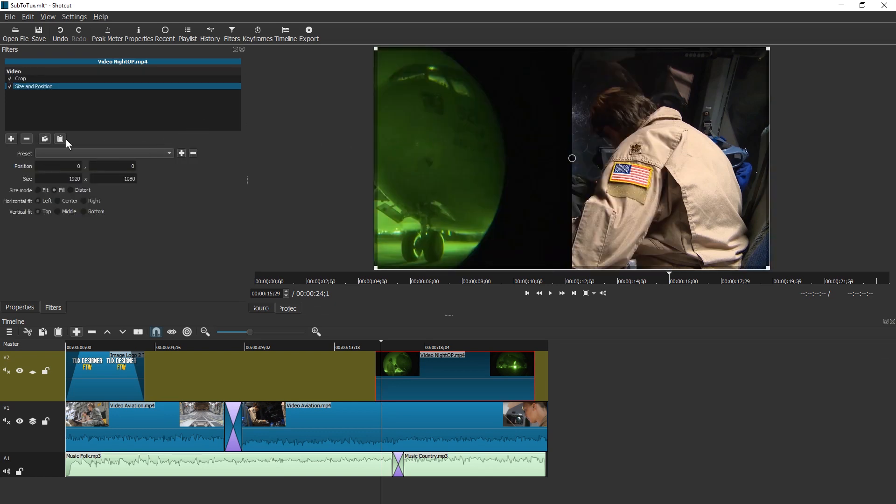
double_click(68, 166)
text(960)
key(Return)
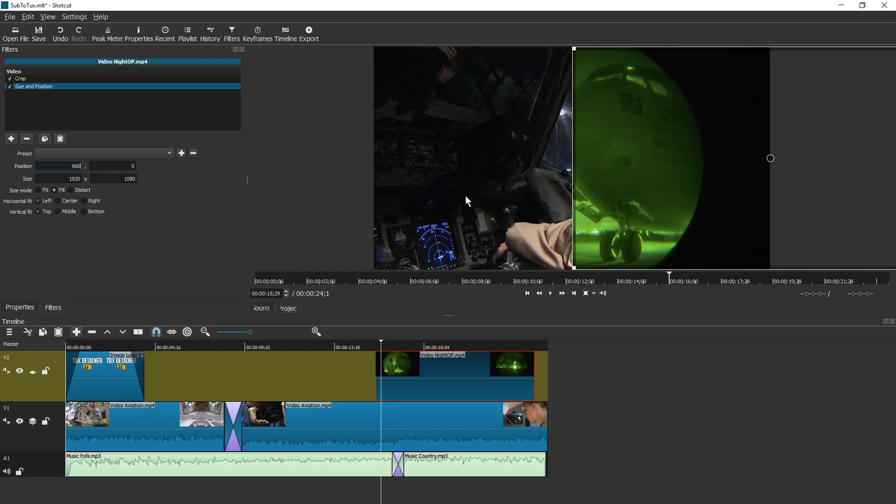
Step: Compare the clips on V1 and V2 and play the split screen from just before the Video NightOP.mp4 clip
click(334, 406)
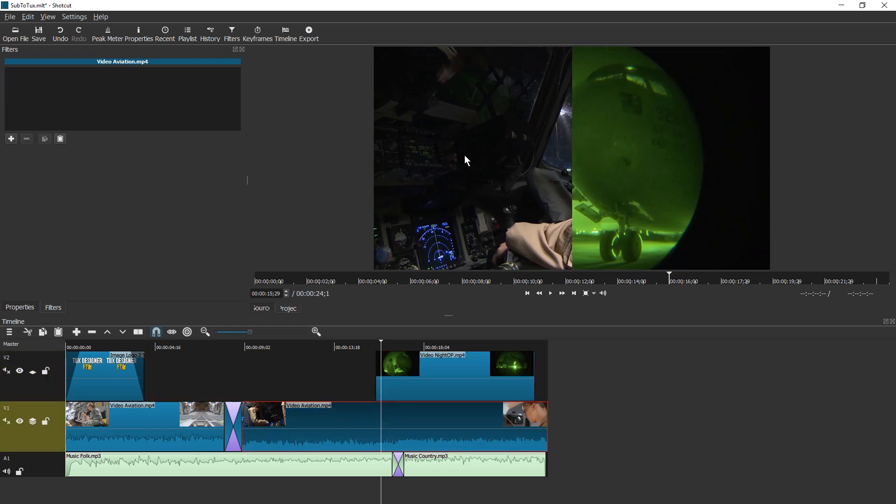
click(423, 365)
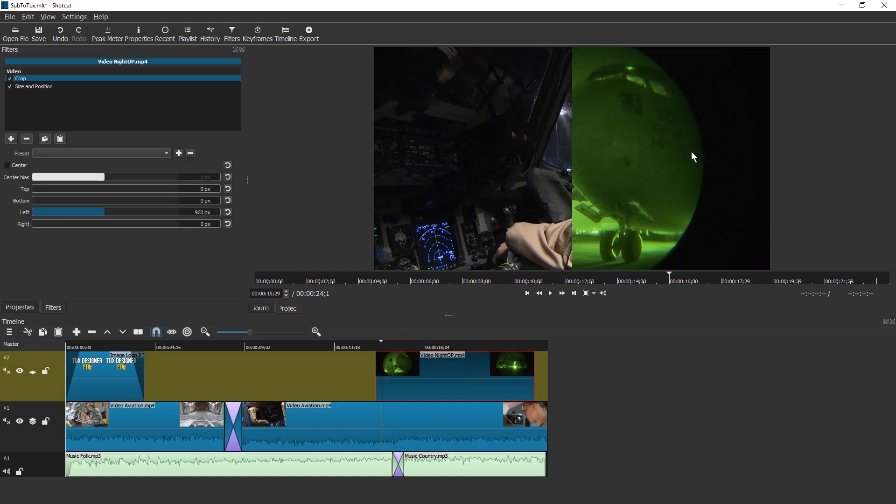
key(space)
click(355, 344)
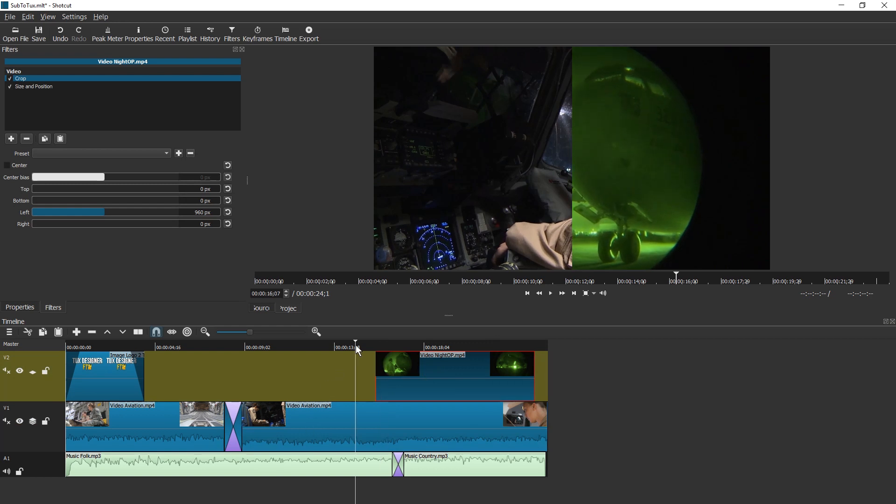
key(space)
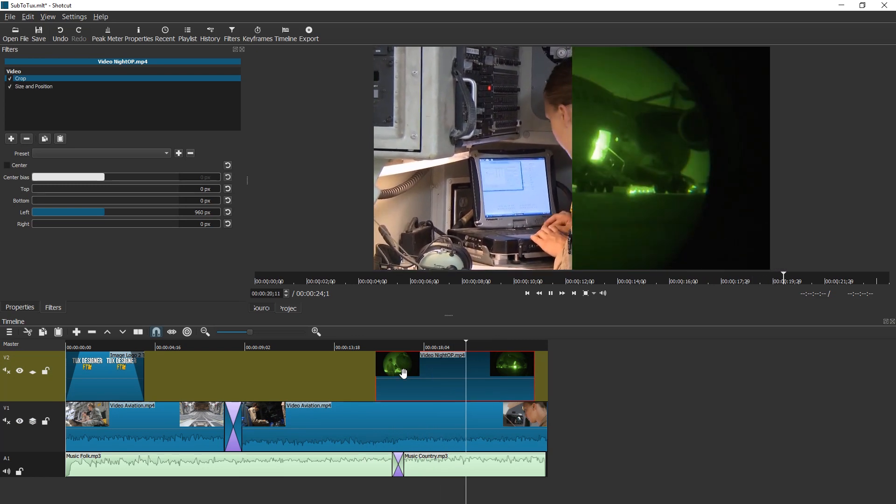
key(space)
click(361, 347)
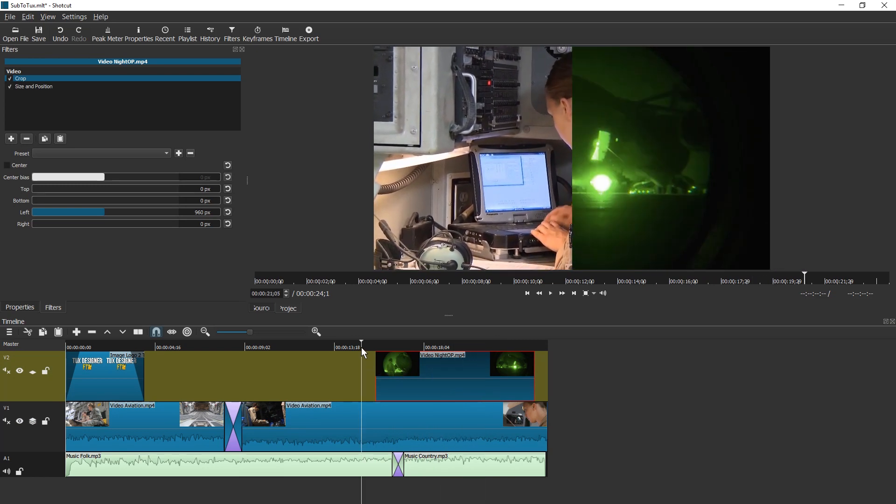
key(space)
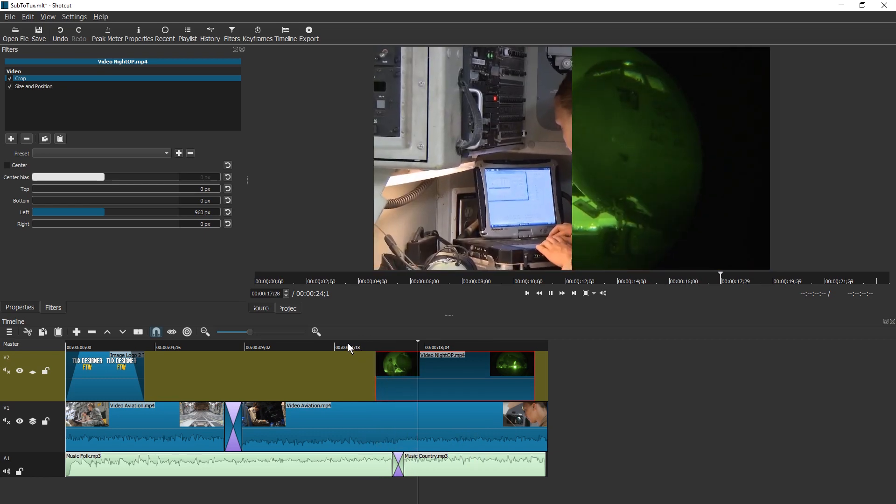
click(348, 343)
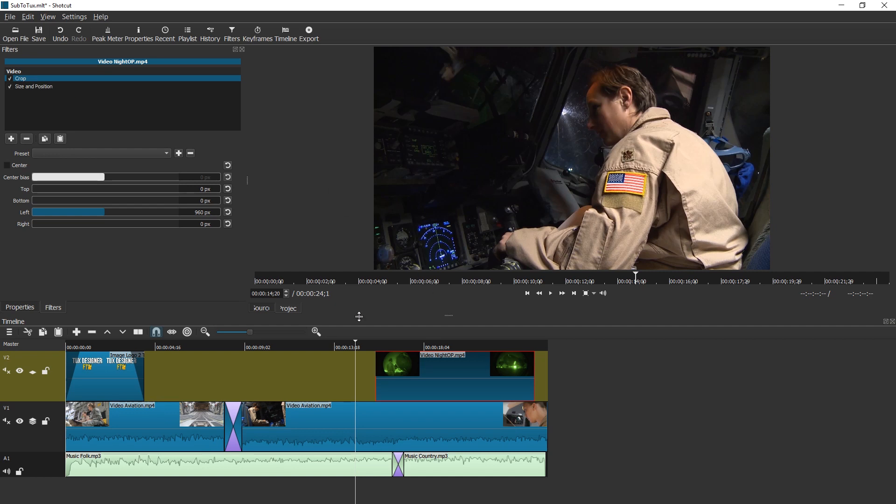
Step: Remove the Crop filter from the Video NightOP.mp4 clip and set its horizontal position to 0
click(385, 348)
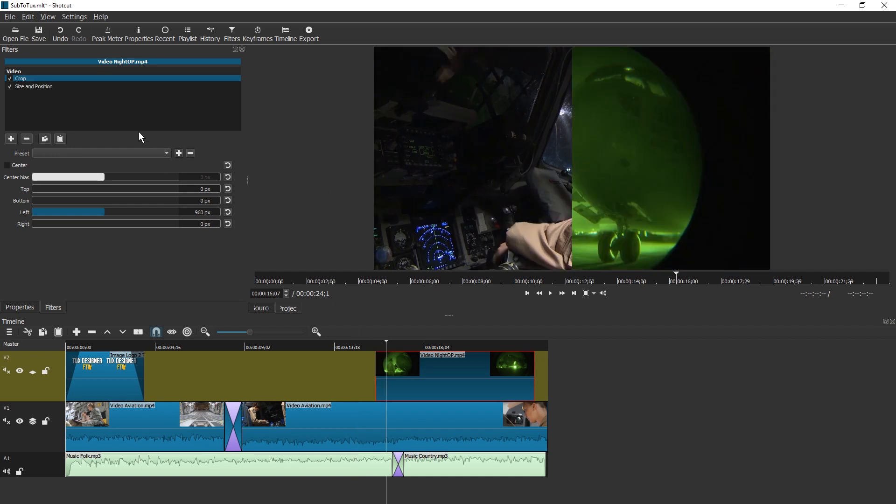
click(27, 138)
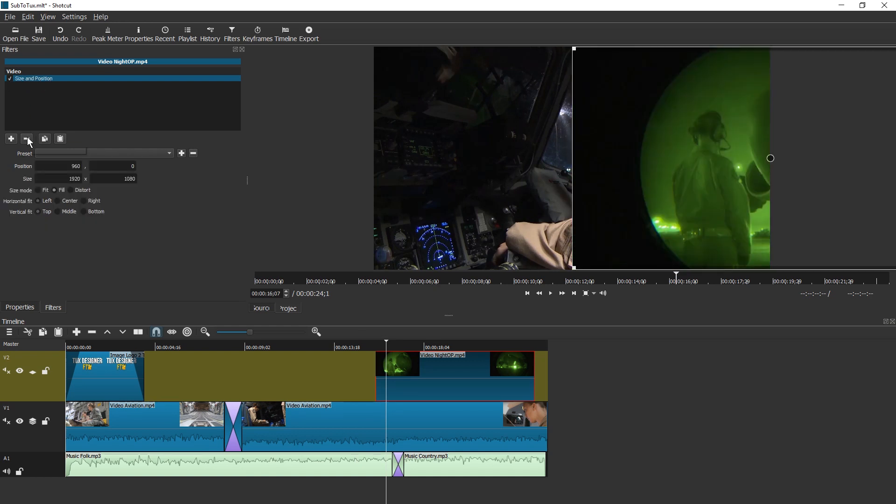
double_click(65, 166)
text(0)
key(Return)
Step: Resize the Video NightOP.mp4 picture to 960 x 540 and move it in the preview to about position 47, 34
drag(40, 179, 134, 179)
text(96)
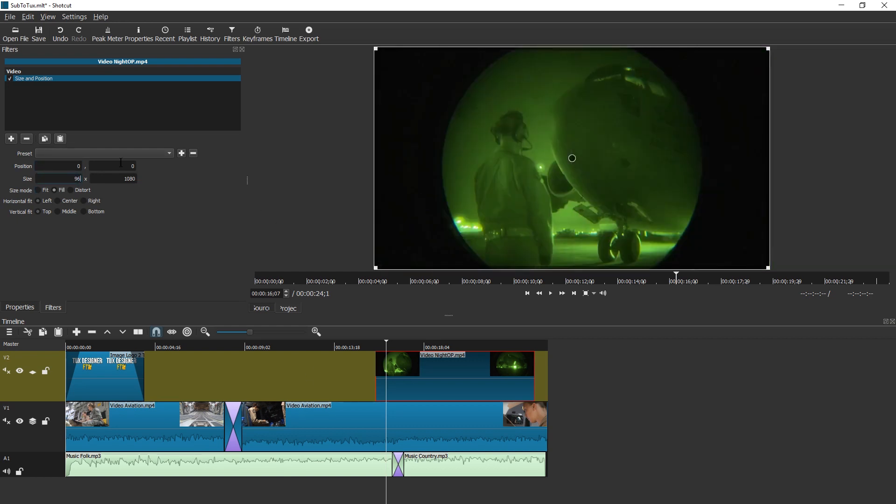
key(Tab)
key(BackSpace)
key(BackSpace)
key(BackSpace)
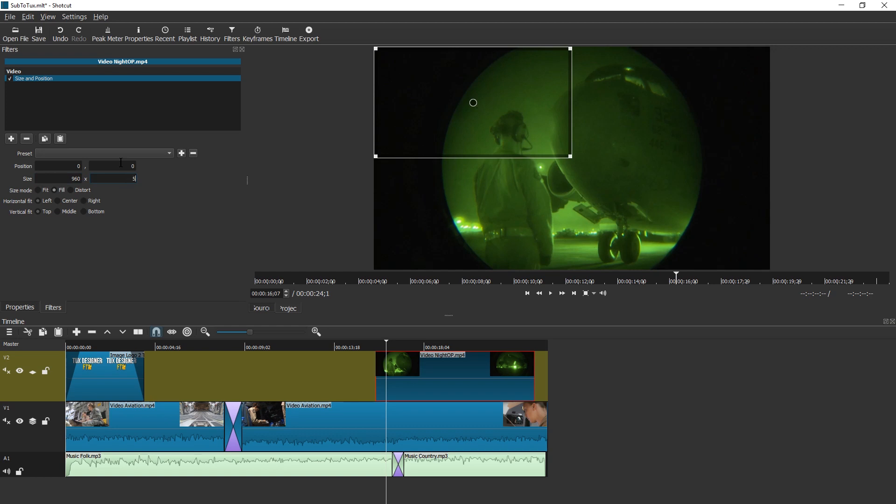
text(540)
key(Return)
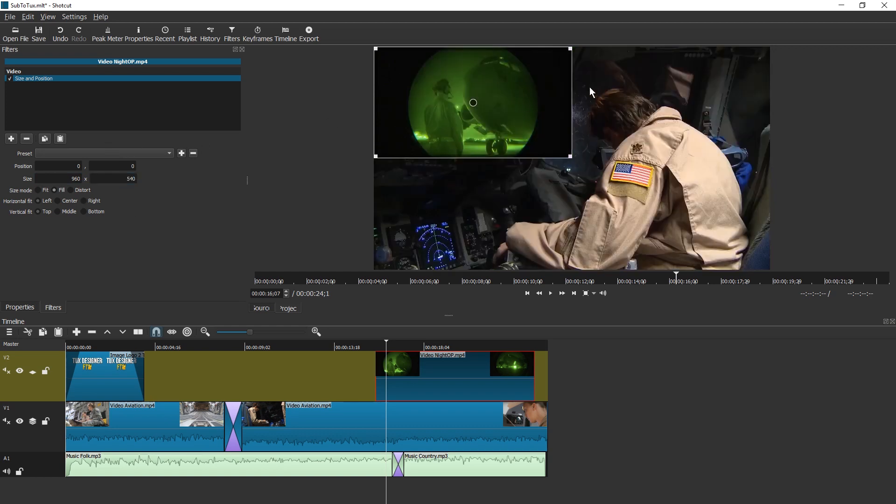
drag(452, 104, 481, 117)
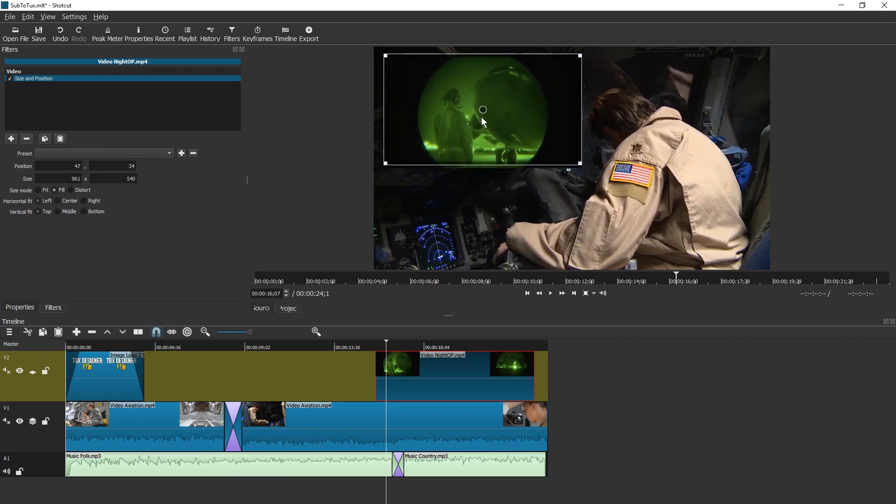
Step: Shrink the Video NightOP.mp4 picture in the preview to about 697 x 391 and move it to about position 66, 25
key(space)
key(space)
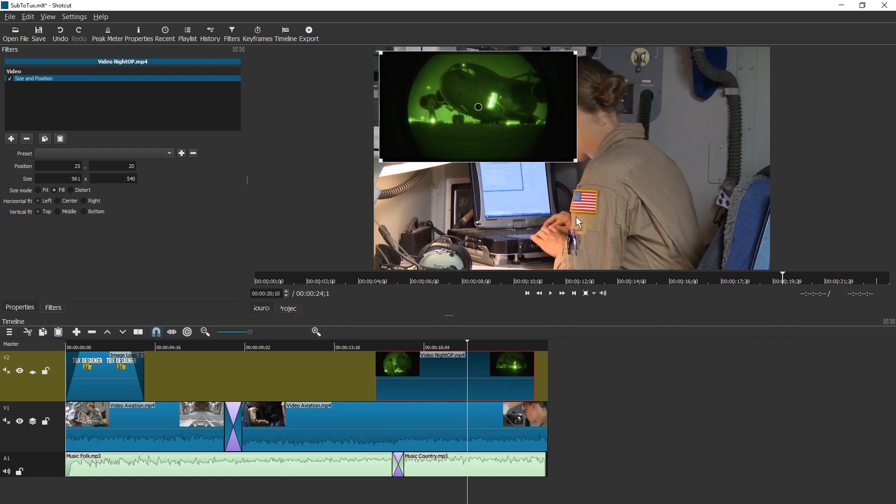
drag(576, 160, 521, 131)
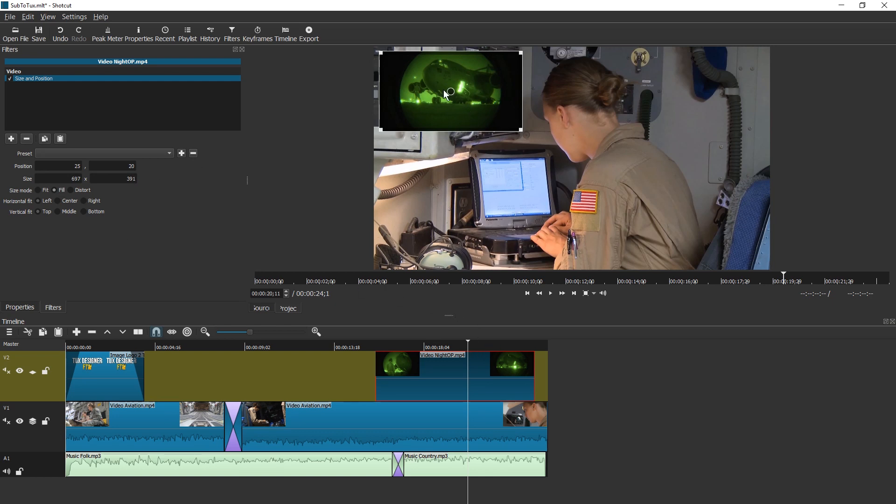
mouse_move(480, 93)
mouse_down()
mouse_move(702, 93)
mouse_move(466, 92)
mouse_move(480, 93)
mouse_up()
click(394, 346)
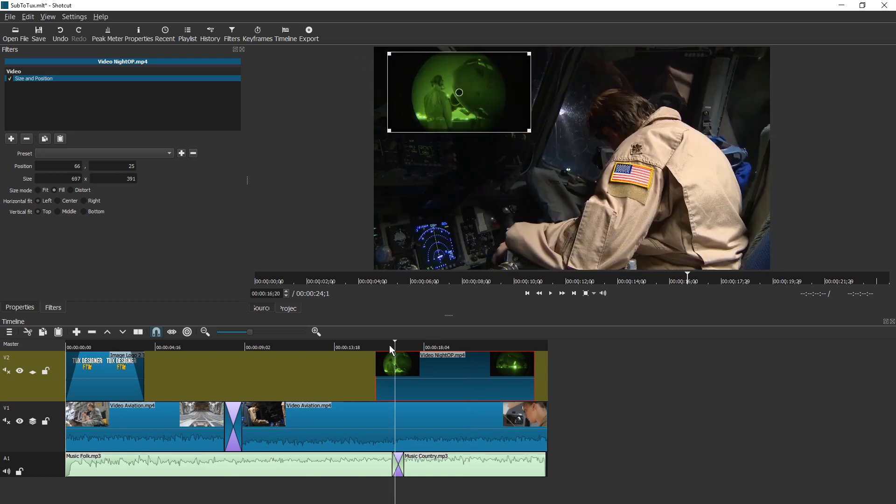
click(386, 347)
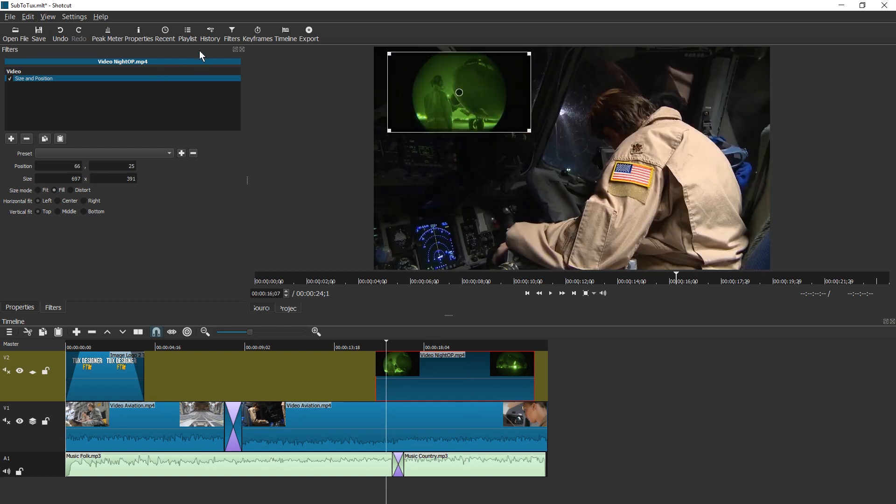
Step: Show the keyframes of the Video NightOP.mp4 clip, dock that view beside the timeline and widen it to fit the whole clip
click(261, 37)
click(54, 499)
click(28, 498)
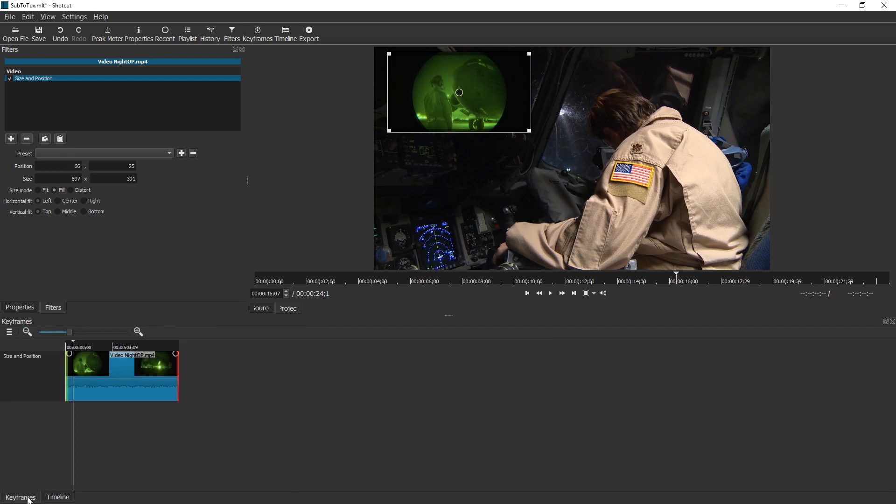
click(55, 497)
click(27, 497)
click(56, 498)
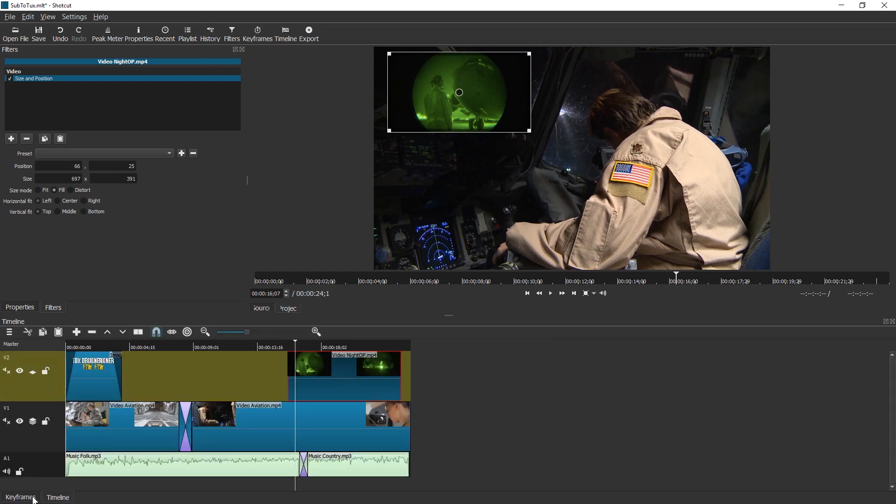
click(33, 499)
click(58, 497)
click(33, 497)
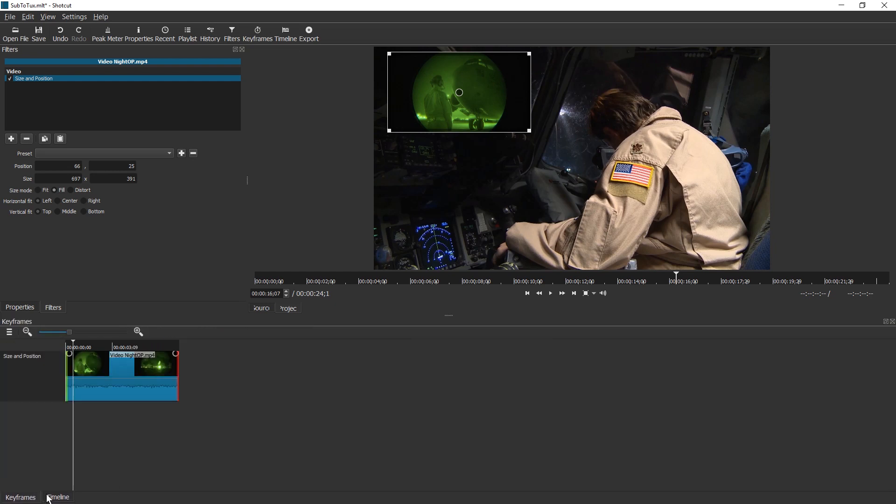
drag(23, 321, 42, 354)
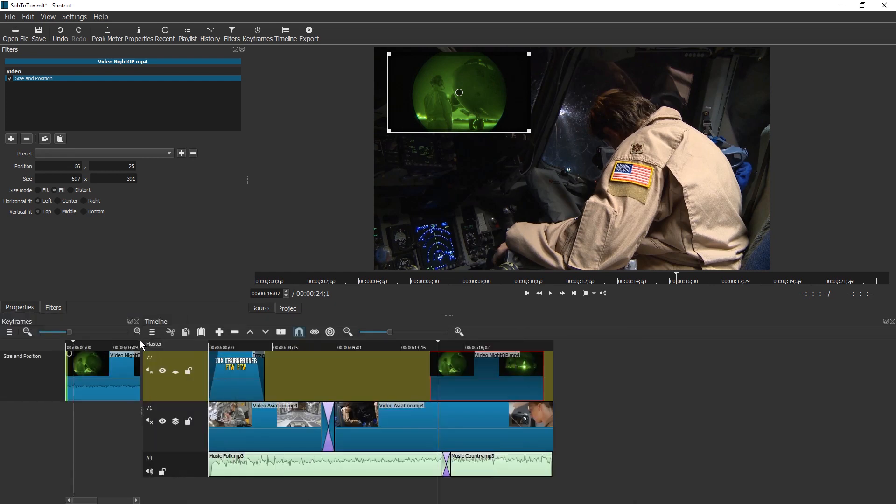
drag(141, 339, 301, 343)
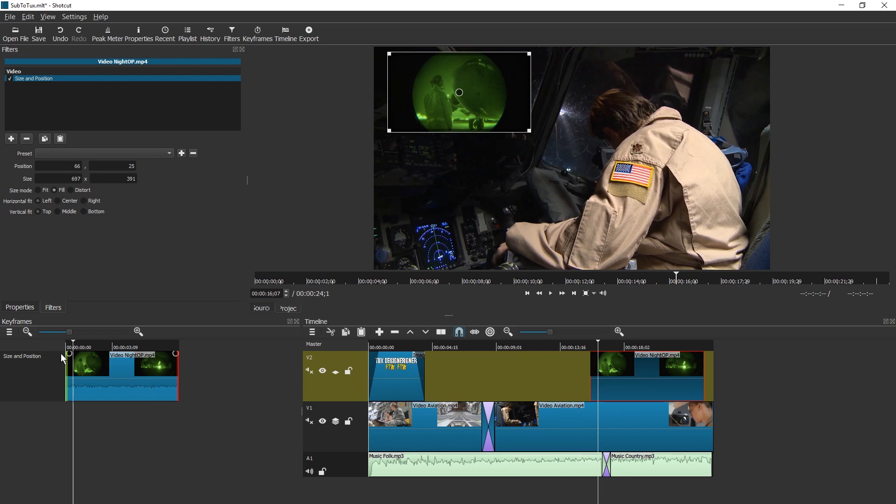
Step: Add a short lead-in and lead-out to the clip's Size and Position filter and preview the resulting animation
drag(70, 354, 90, 356)
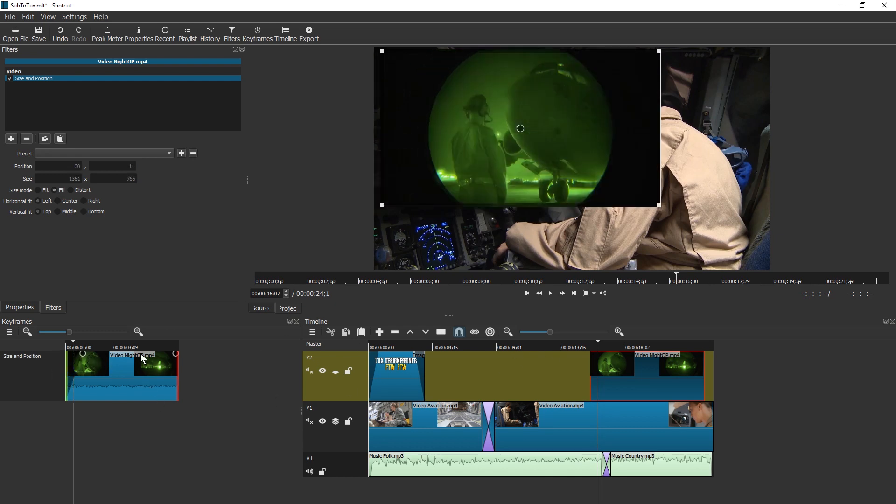
drag(175, 353, 166, 353)
click(58, 345)
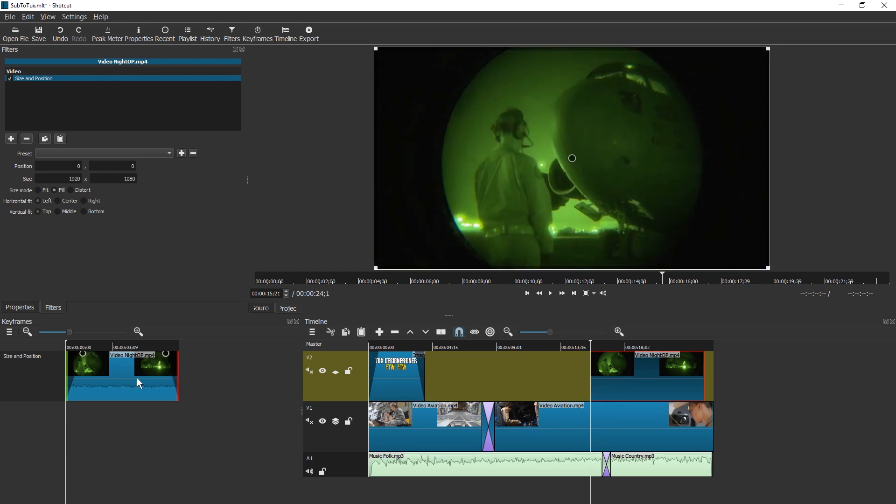
key(space)
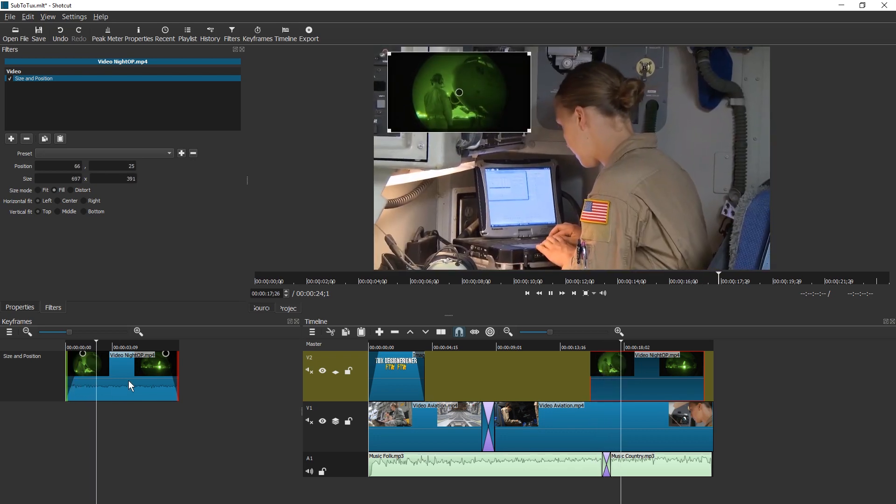
click(179, 347)
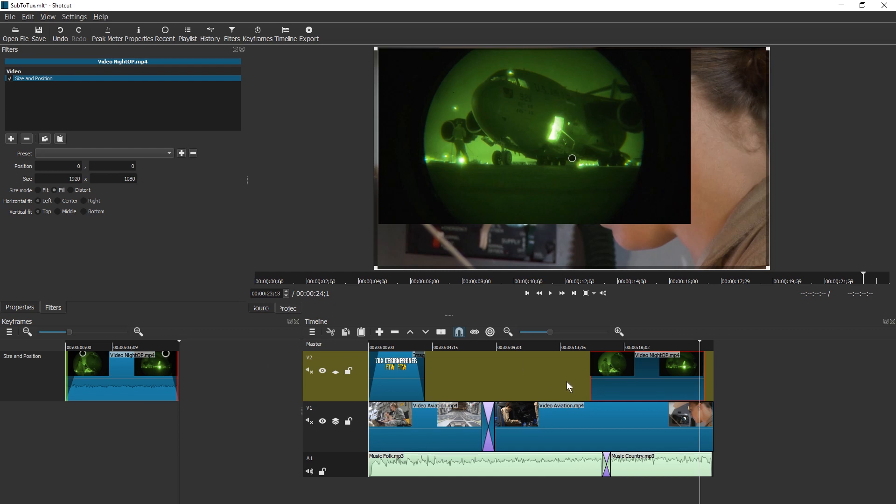
click(127, 347)
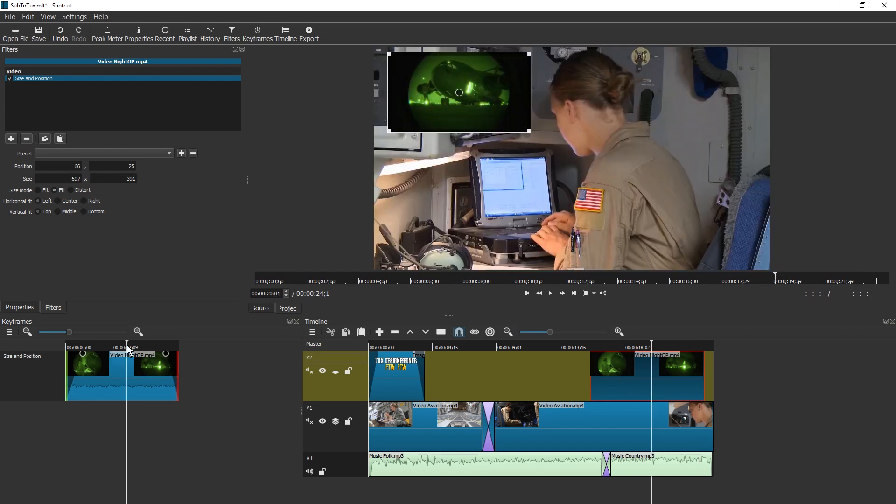
drag(129, 349, 54, 346)
drag(122, 357, 40, 357)
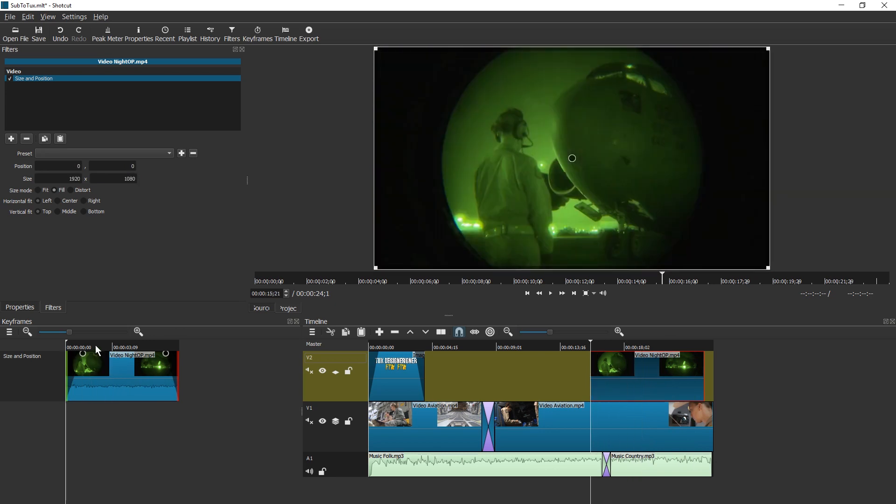
Step: Set the picture's size to 960 x 540 at the start of the Video NightOP.mp4 clip
double_click(66, 179)
text(960)
key(Tab)
key(BackSpace)
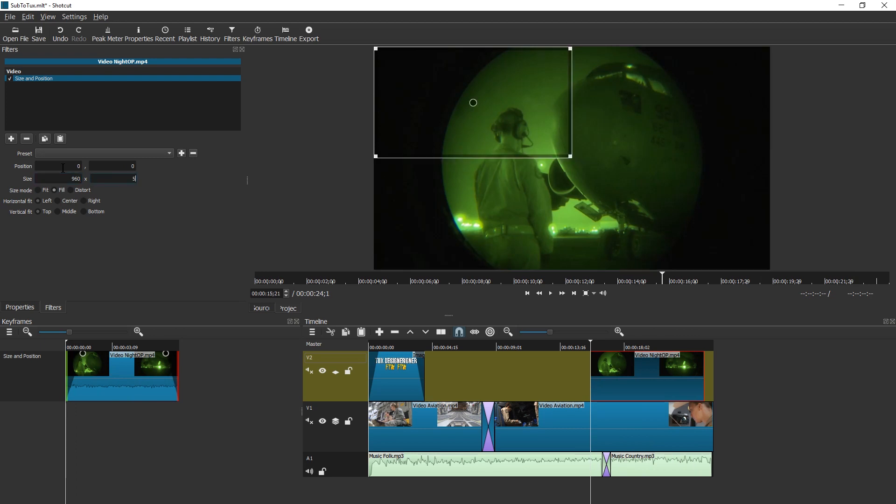
text(540)
key(Return)
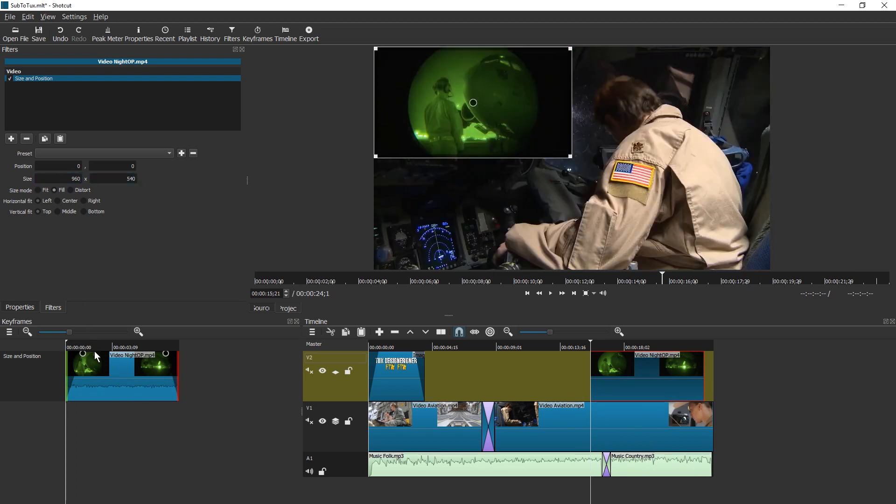
Step: Set the picture's size at the clip's start to 697 x 391, matching its size in the middle of the clip
click(96, 346)
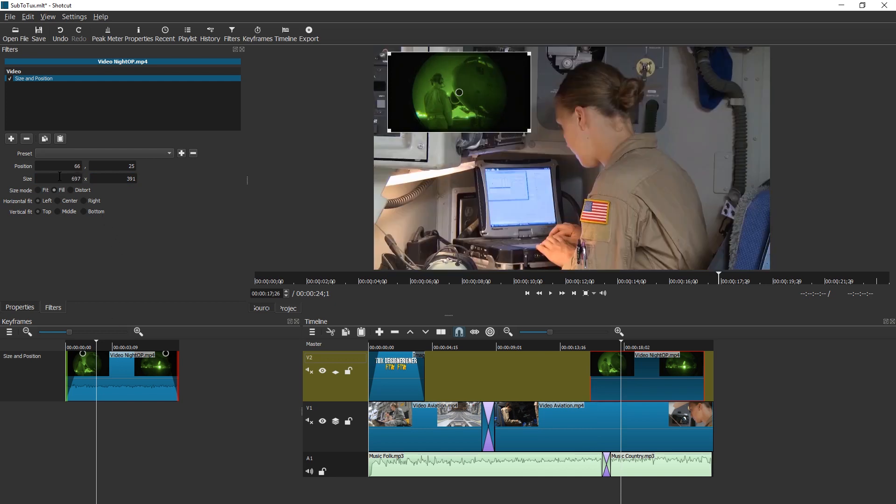
double_click(74, 177)
click(61, 347)
key(Tab)
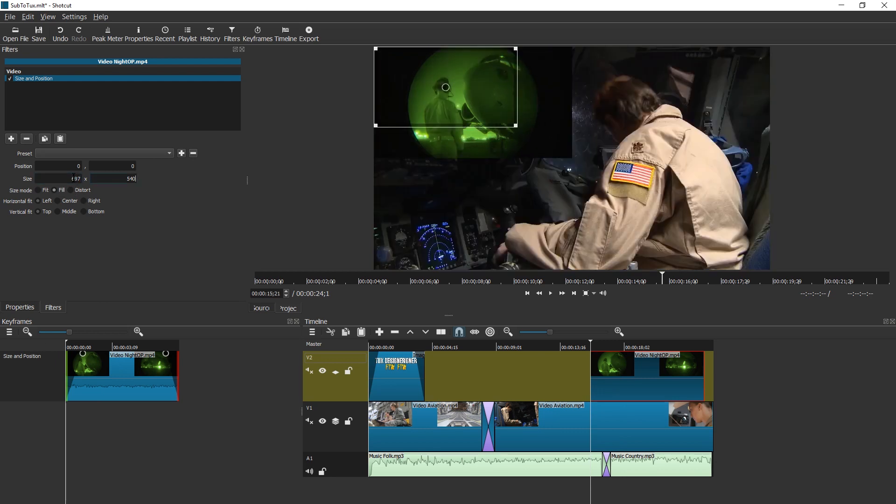
text(391)
key(Return)
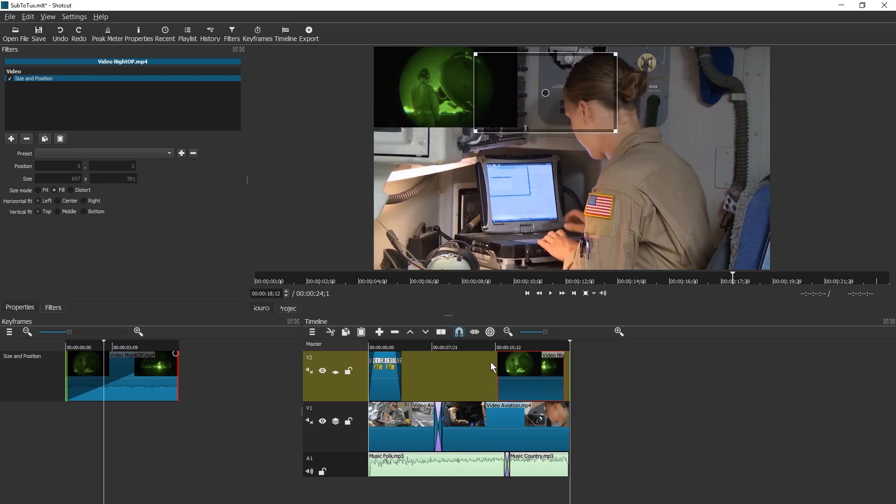
Step: Remove the animated Size and Position filter from the Video NightOP.mp4 clip and add a fresh one
click(514, 349)
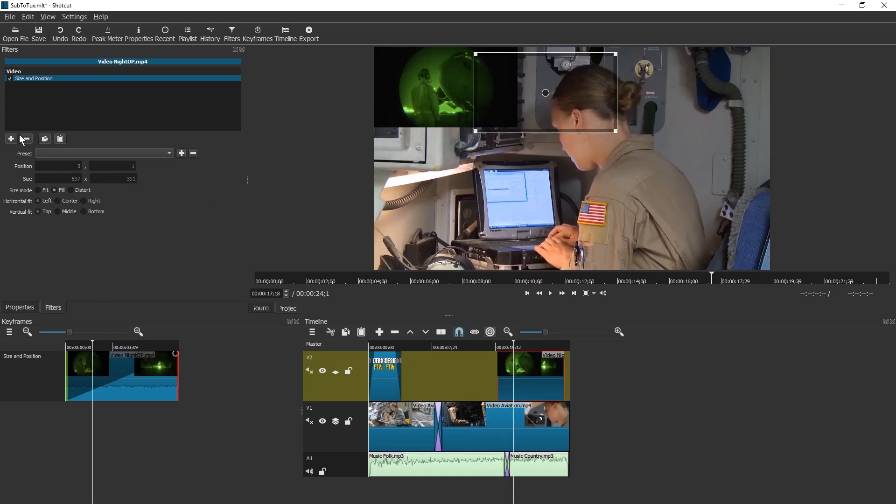
click(26, 138)
click(12, 138)
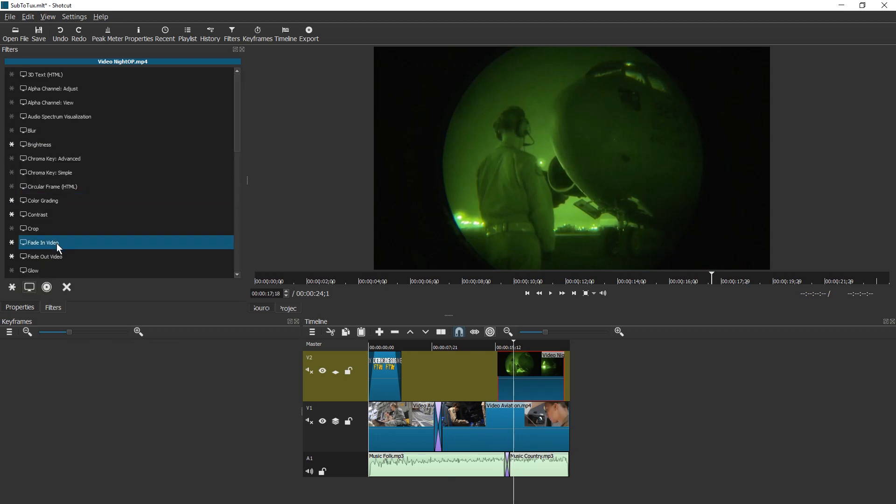
scroll(60, 259, down, 7)
scroll(60, 251, down, 1)
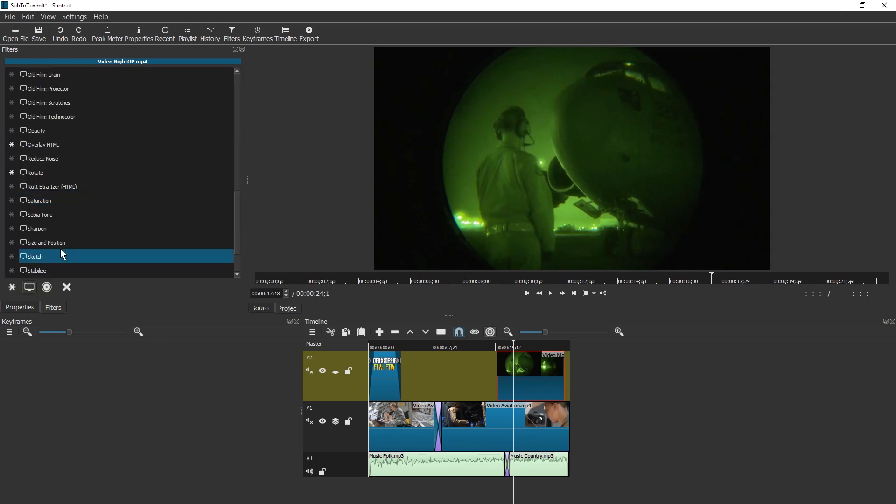
click(60, 241)
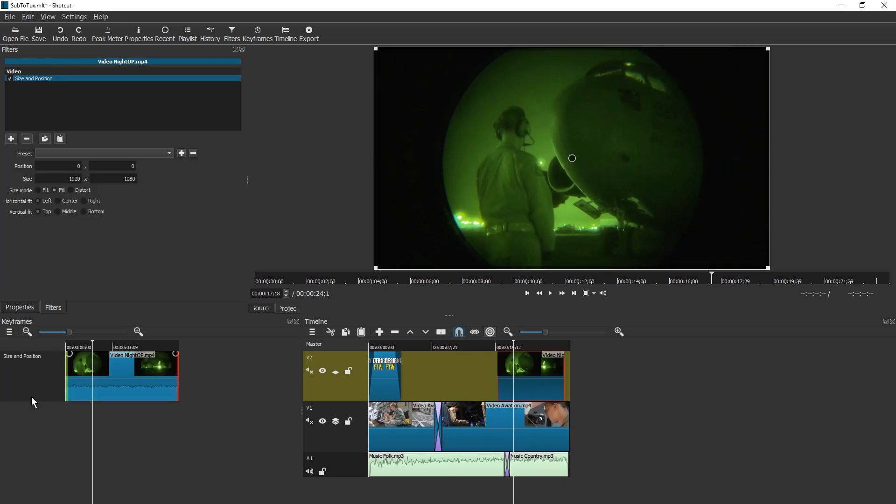
Step: In the middle of the clip, shrink the night picture to about 732 x 411 and move it to about position 1162, 20
drag(105, 428, 71, 430)
click(116, 427)
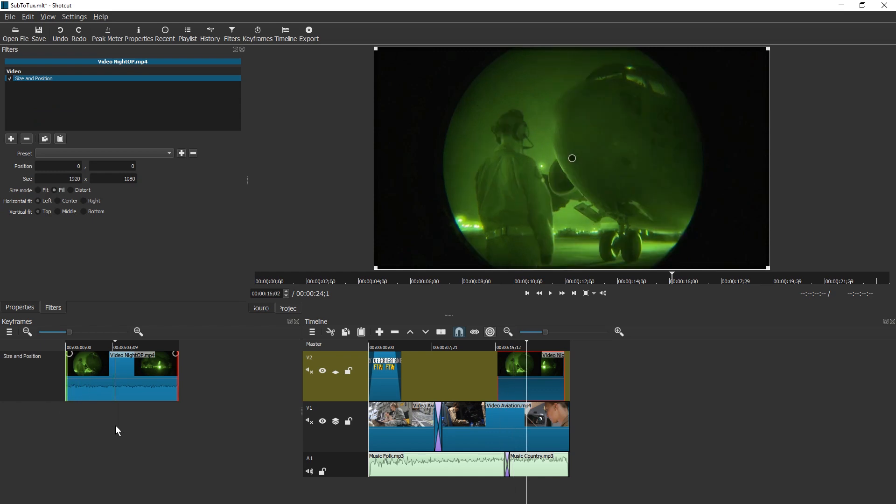
click(63, 178)
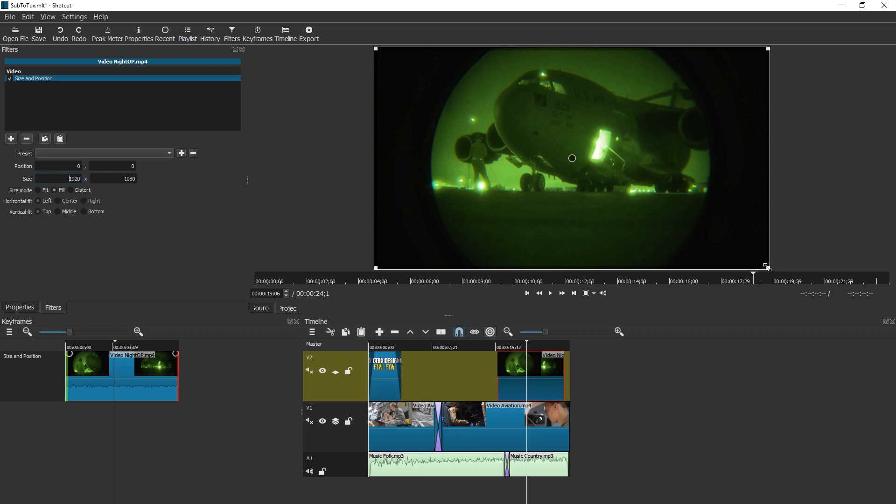
drag(768, 267, 569, 125)
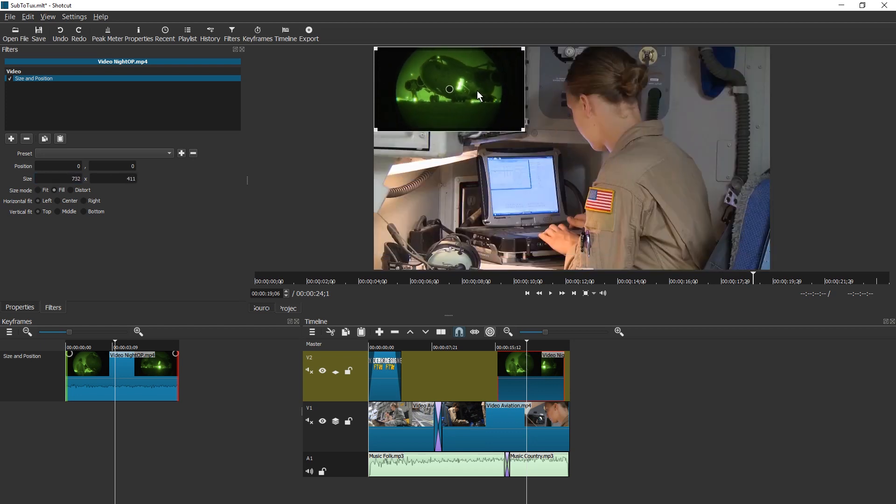
drag(457, 93, 698, 97)
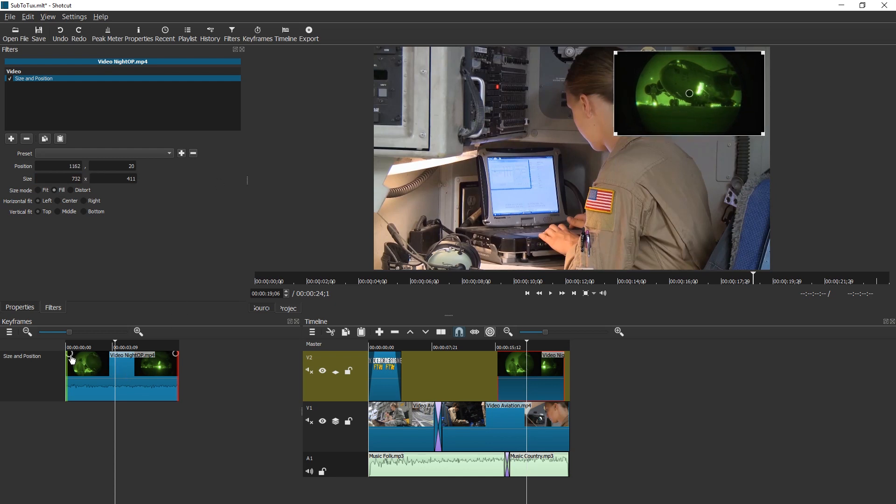
Step: Add a lead-in spanning nearly the whole clip, starting from a picture of about 700 x 393 at about position 18, 7
drag(72, 359, 105, 357)
click(30, 411)
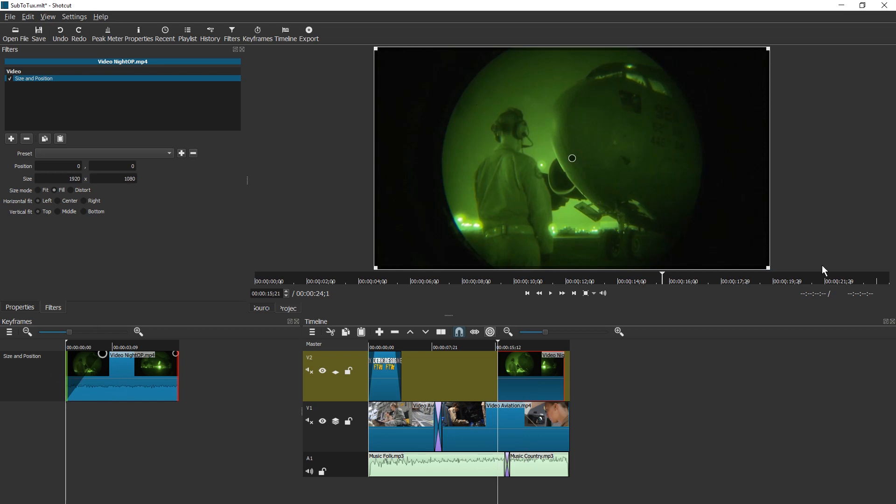
drag(765, 266, 517, 127)
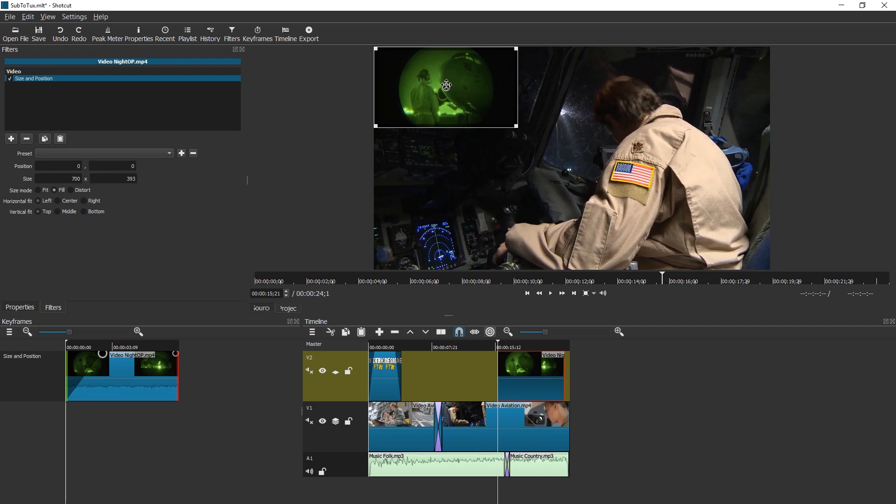
drag(447, 81, 457, 90)
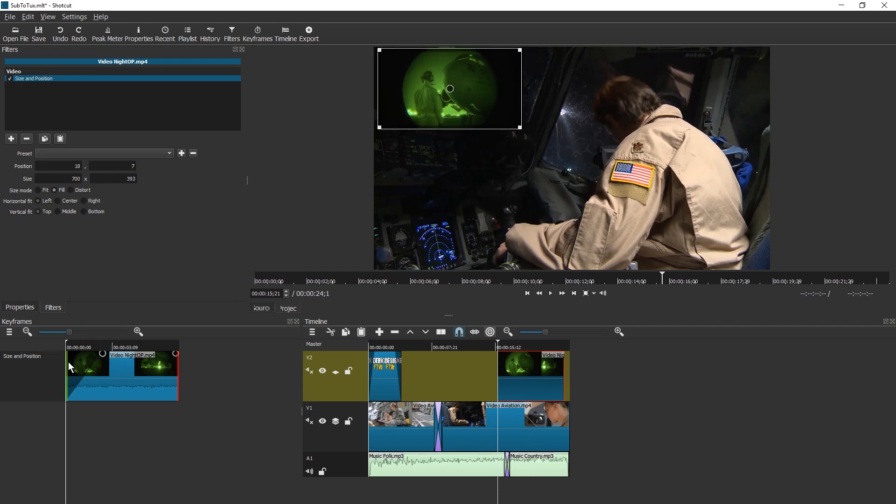
drag(105, 358, 168, 356)
key(space)
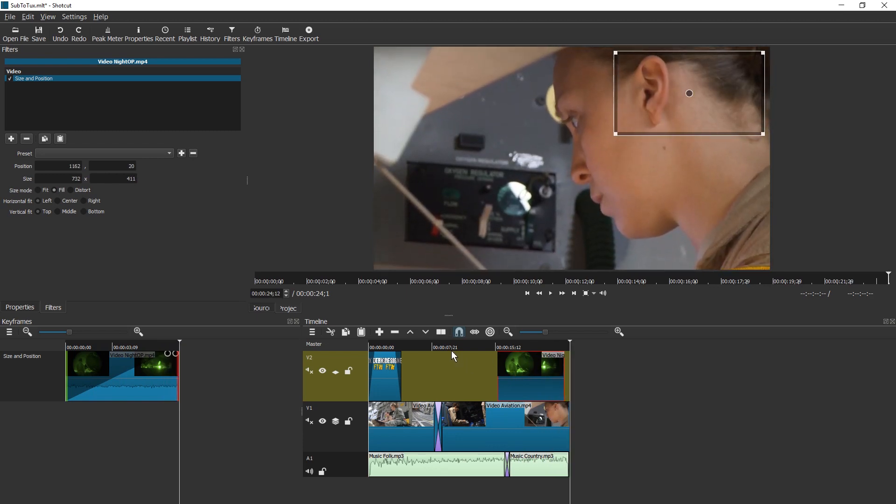
Step: Add a Size and Position filter to the Image Logo 2 TuxDesignerFTW.png clip at the start of track V2
drag(452, 350, 364, 349)
click(376, 379)
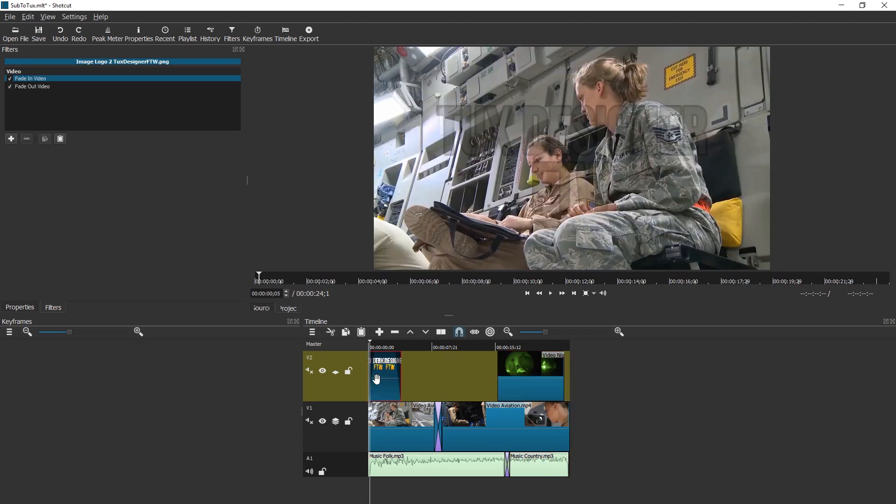
click(11, 139)
scroll(46, 235, down, 10)
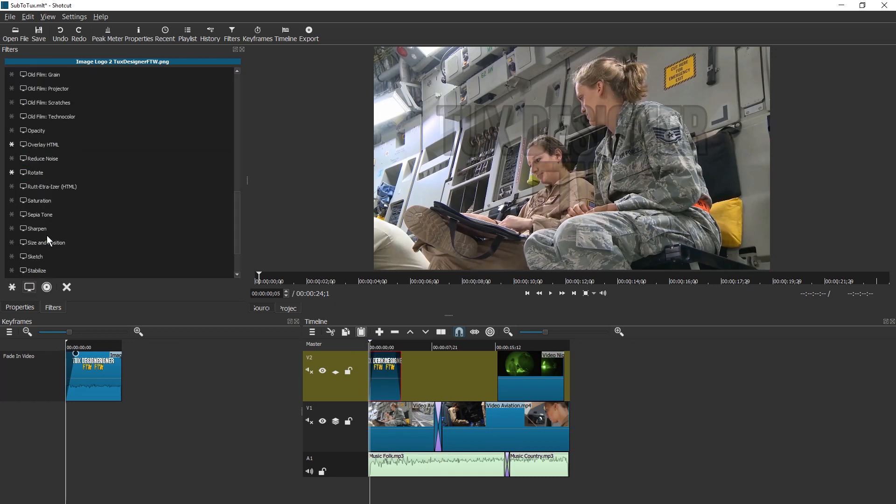
scroll(58, 225, down, 2)
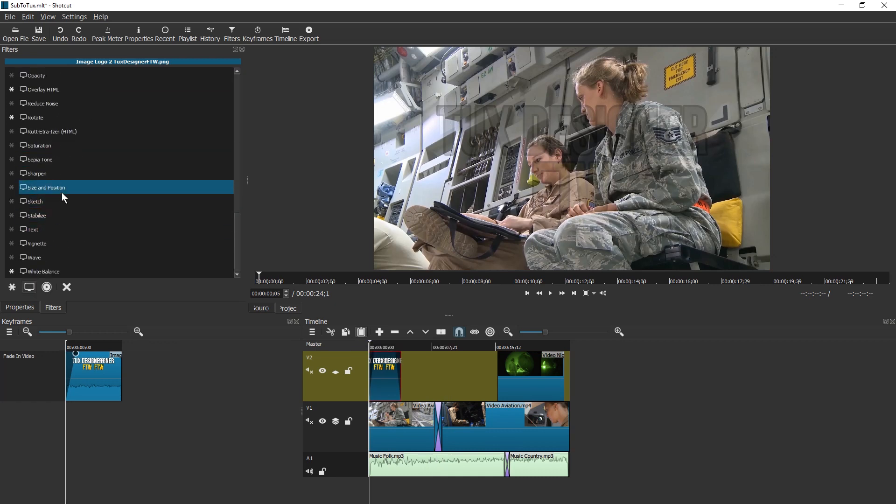
click(62, 192)
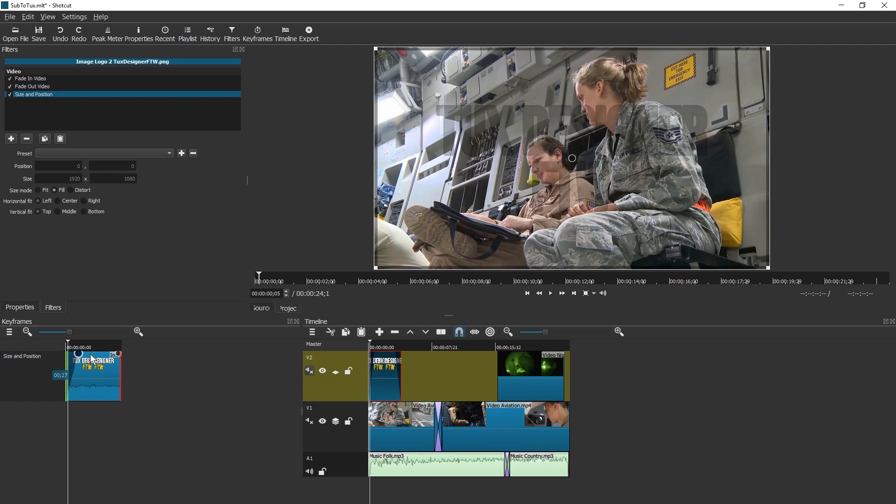
Step: Add a short lead-in and lead-out to the logo's Size and Position filter and play the clip through from its start
drag(118, 354, 106, 359)
key(space)
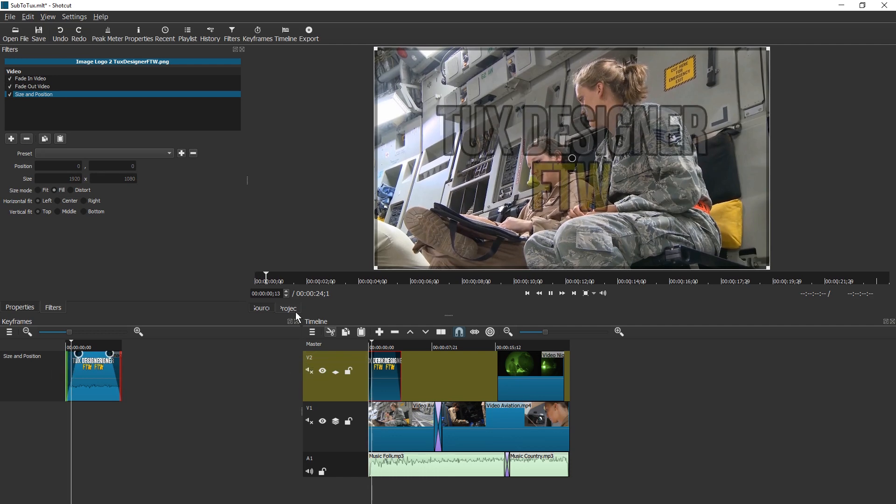
key(space)
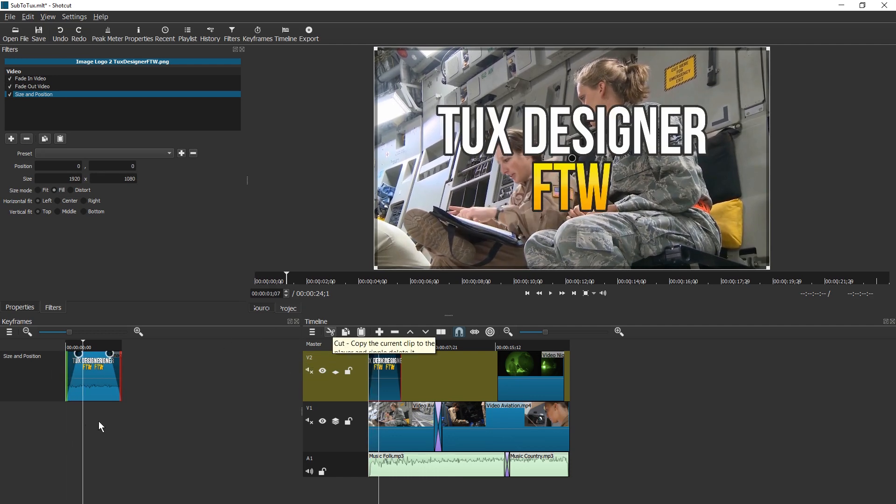
key(Home)
key(space)
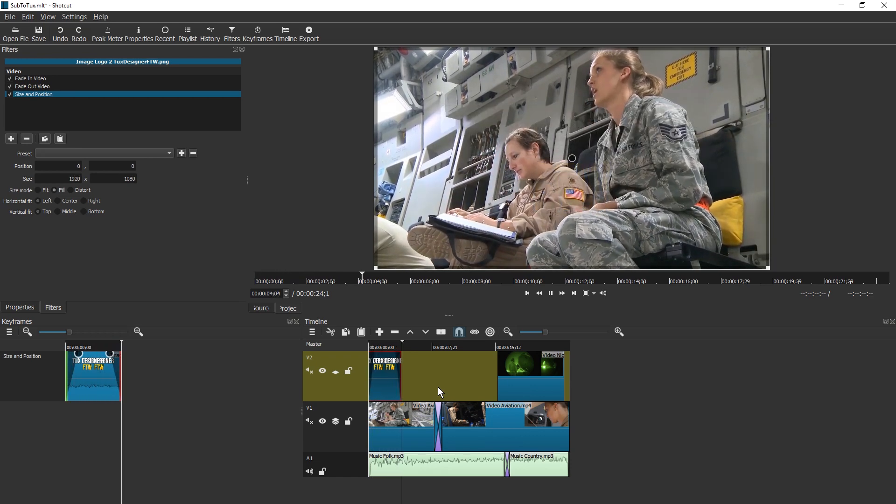
key(space)
key(Home)
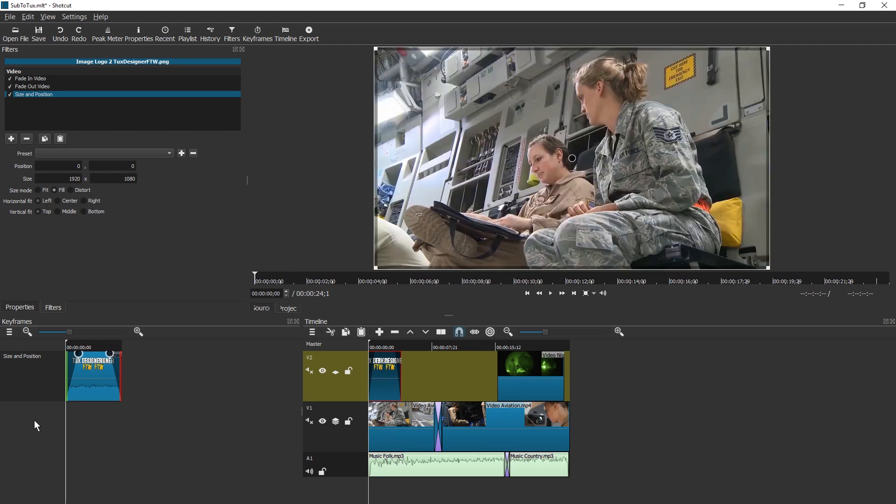
Step: Set the logo's horizontal position to -1920 at the clip's start and play back its slide-in
drag(88, 421, 19, 420)
drag(88, 422, 27, 422)
click(65, 169)
key(BackSpace)
text(-1920)
key(Return)
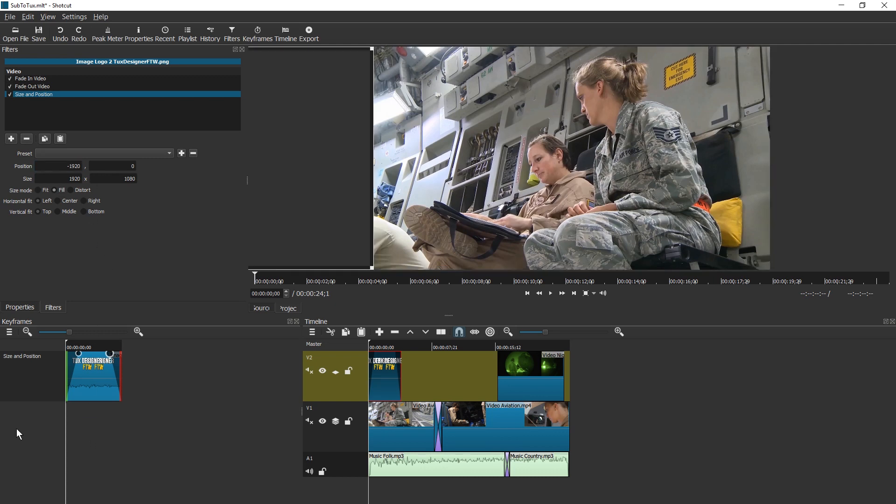
key(space)
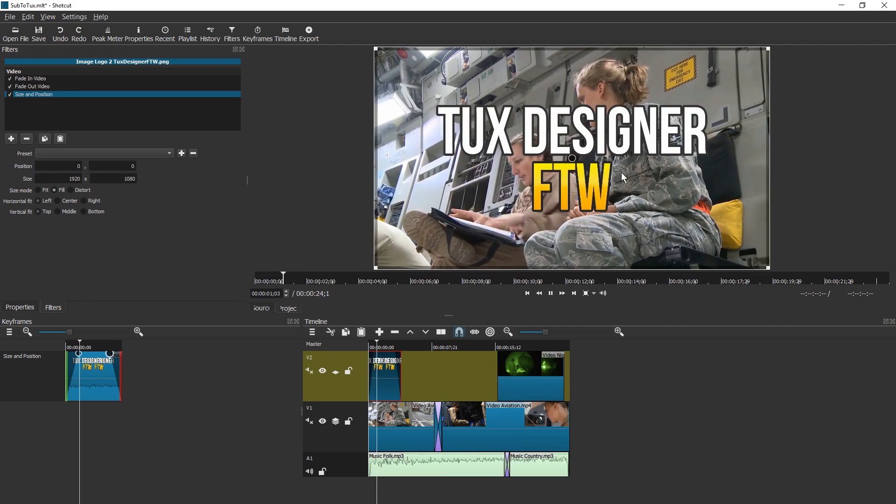
key(space)
Step: Set the logo's horizontal position to 1920 at the clip's end and play the whole animation from the beginning
click(137, 418)
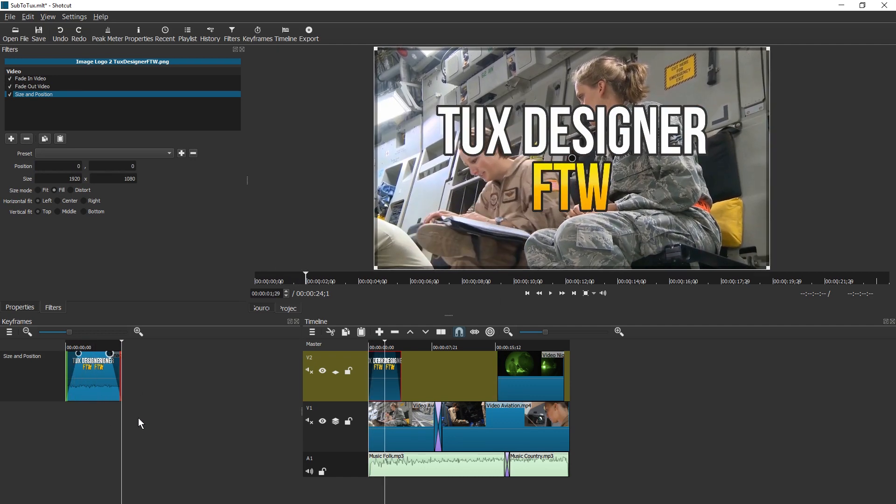
double_click(65, 165)
text(1920)
key(Return)
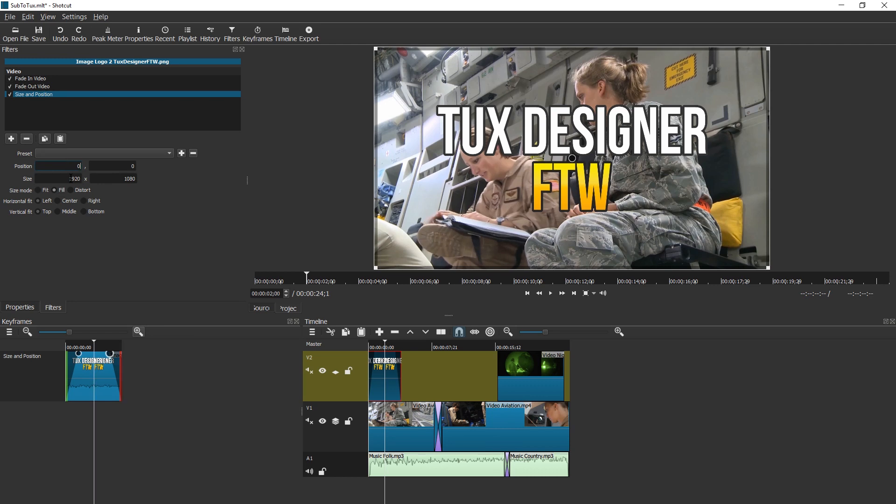
click(130, 424)
key(Home)
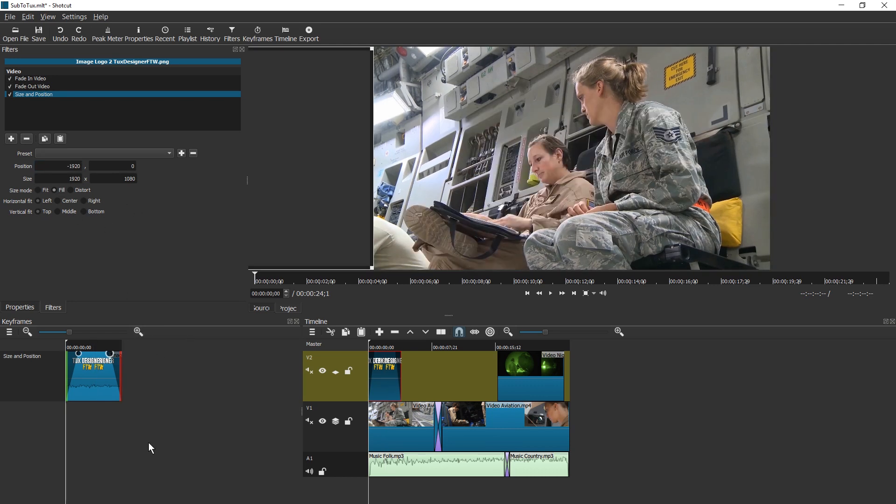
key(space)
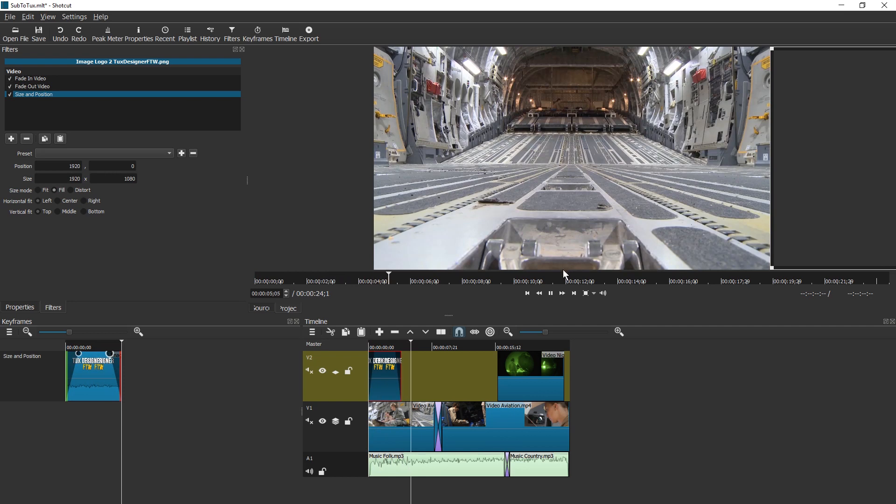
key(space)
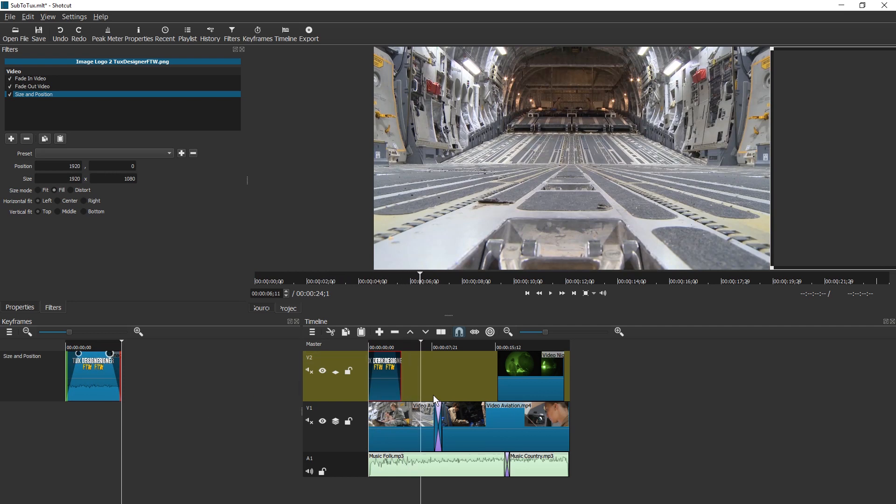
Step: Save the project and choose the YouTube preset for exporting the timeline
key(ctrl+s)
click(309, 34)
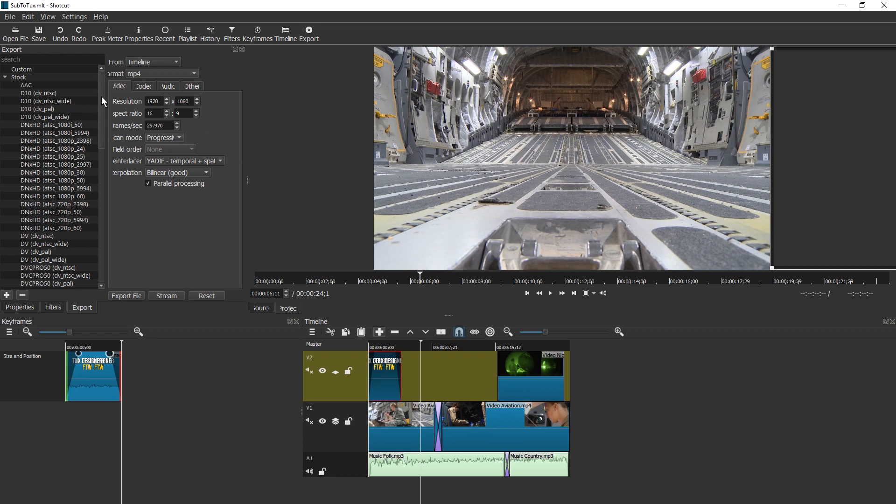
drag(101, 96, 97, 233)
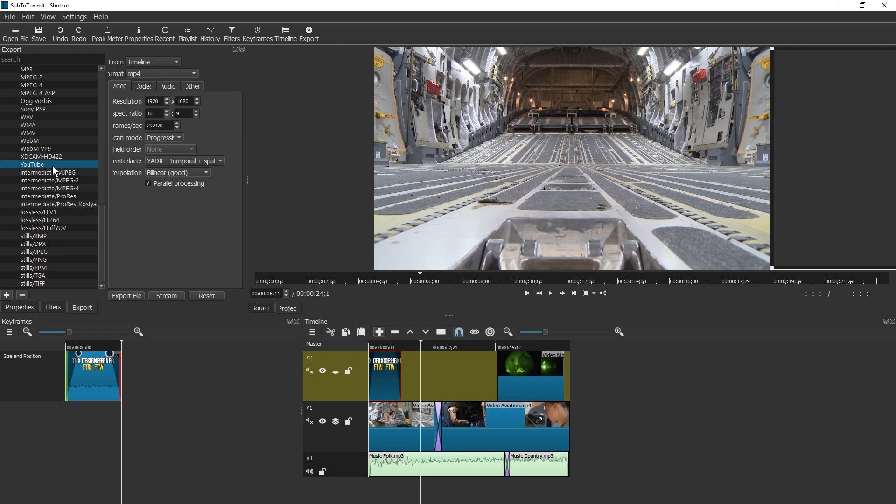
Step: Examine the YouTube preset's video, codec, audio and other export settings, including the available video codecs
click(143, 87)
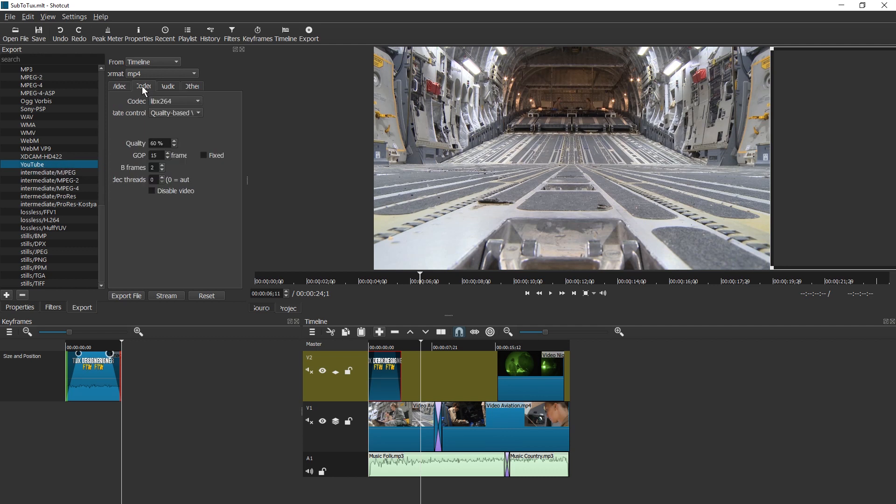
click(168, 86)
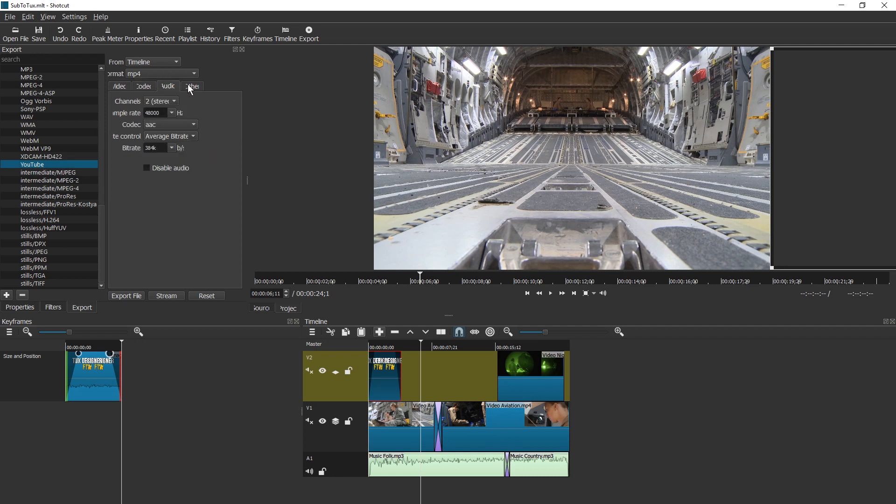
click(191, 86)
click(169, 86)
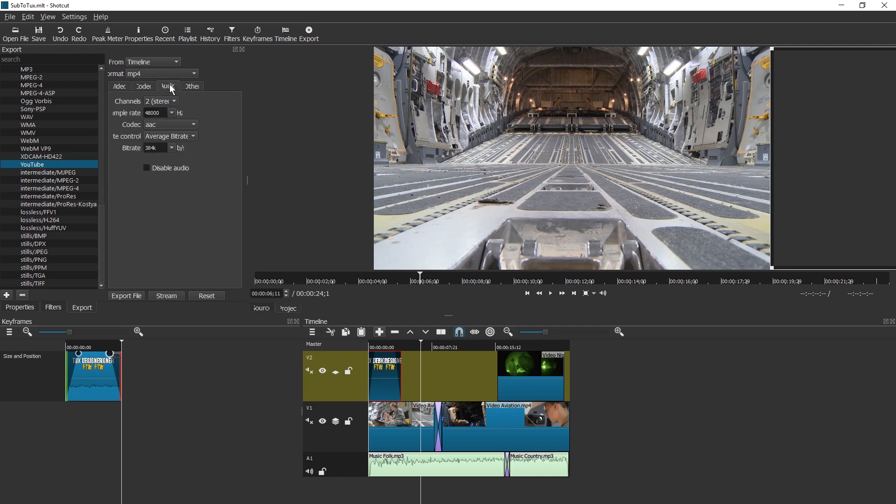
click(145, 87)
click(120, 87)
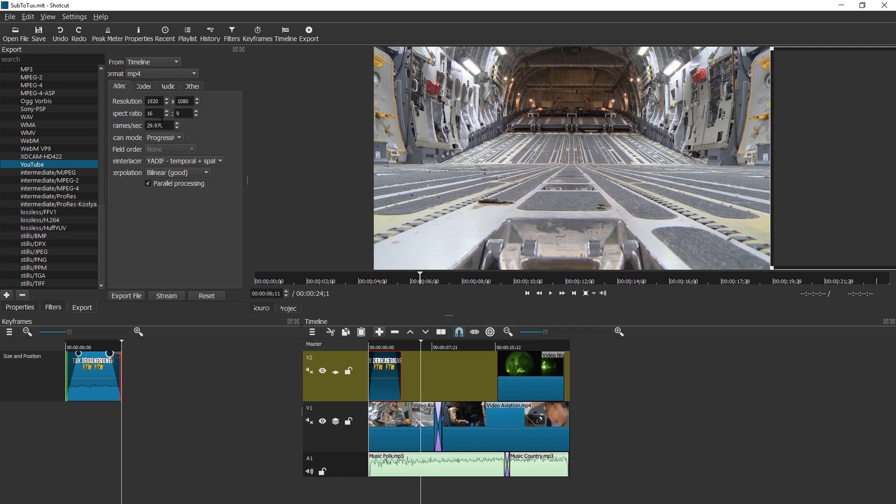
click(144, 86)
click(169, 102)
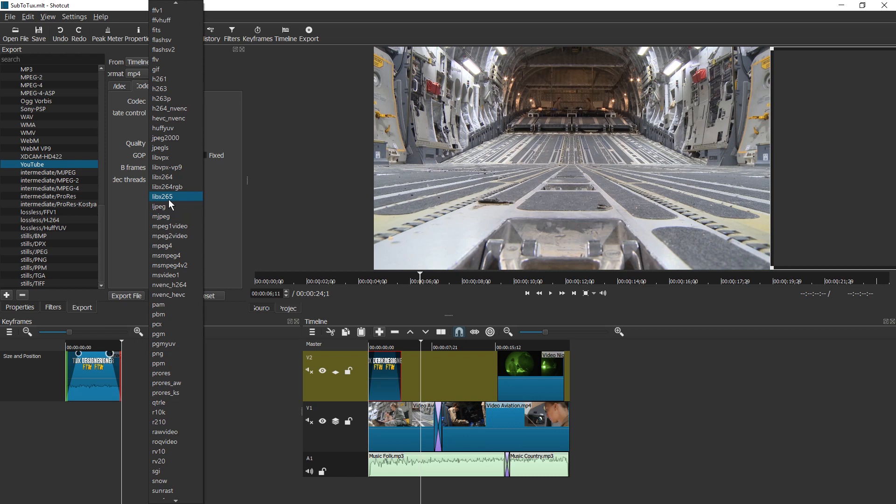
click(258, 397)
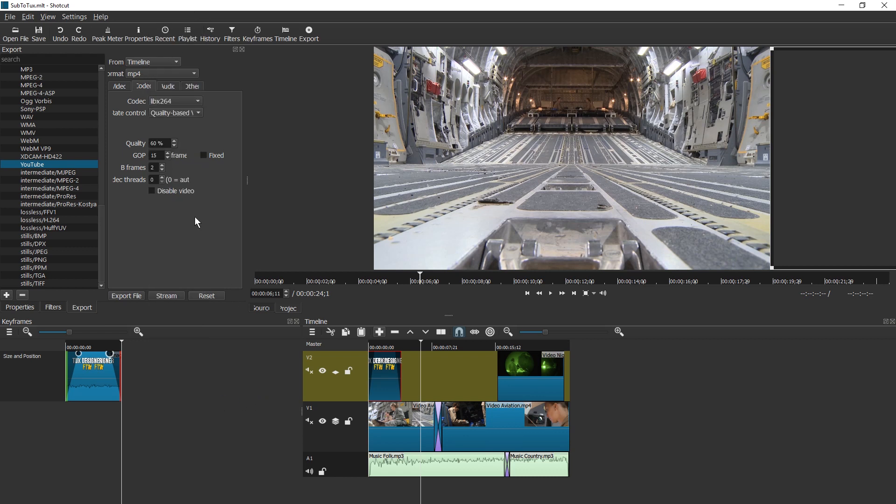
click(169, 87)
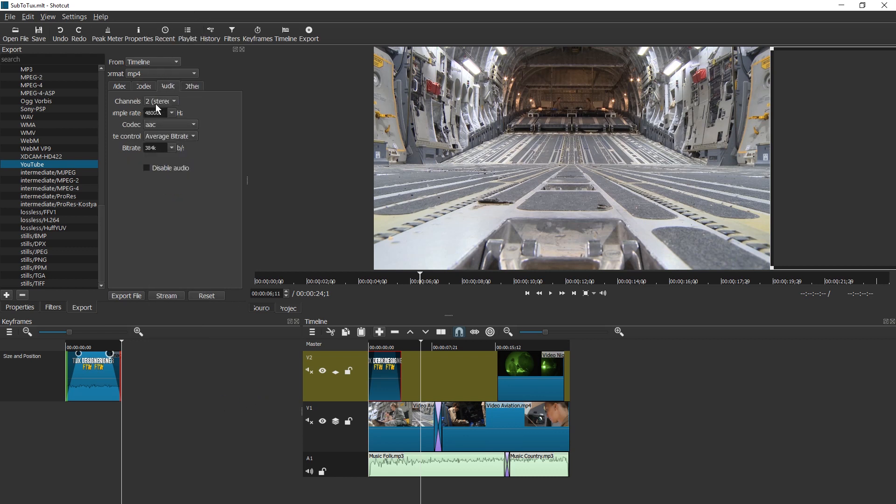
click(190, 87)
click(121, 87)
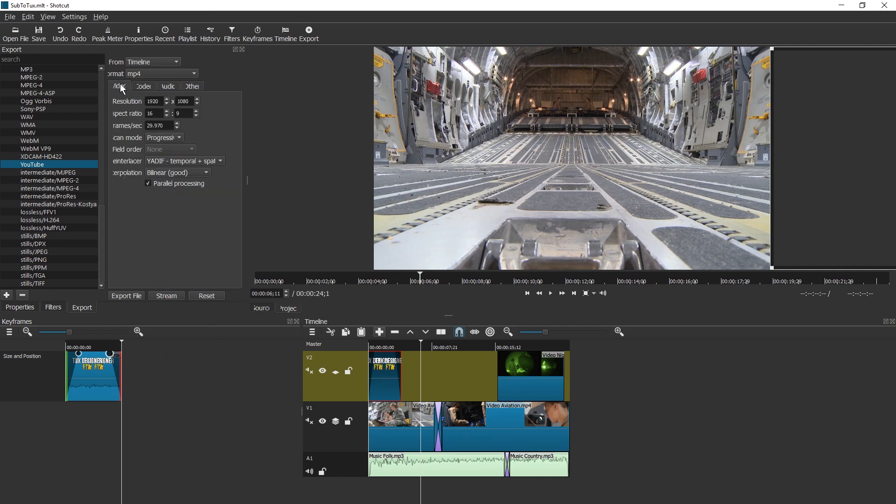
Step: Export the timeline as output.mp4 in the Subscribe to TuxDesigner! folder
click(127, 295)
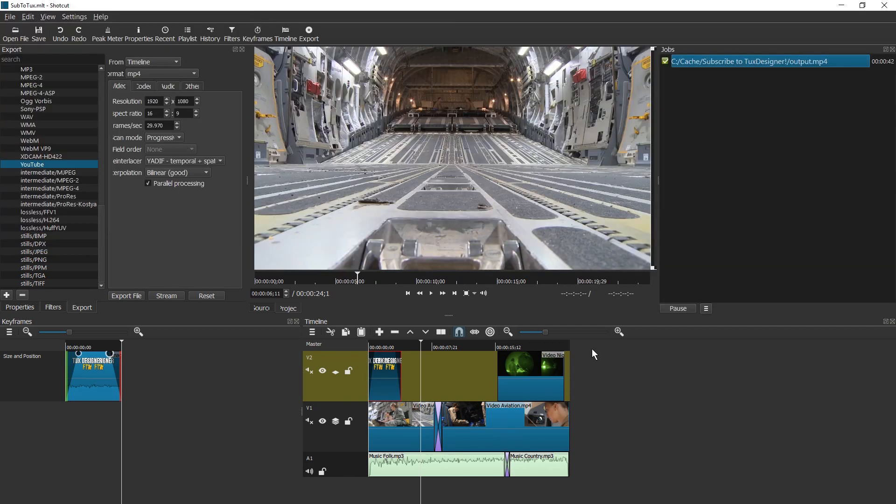
click(591, 348)
Step: Switch to File Explorer, look through the numbered PNG frames in the ImageSequence folder, and return to Shotcut
key(alt+Tab)
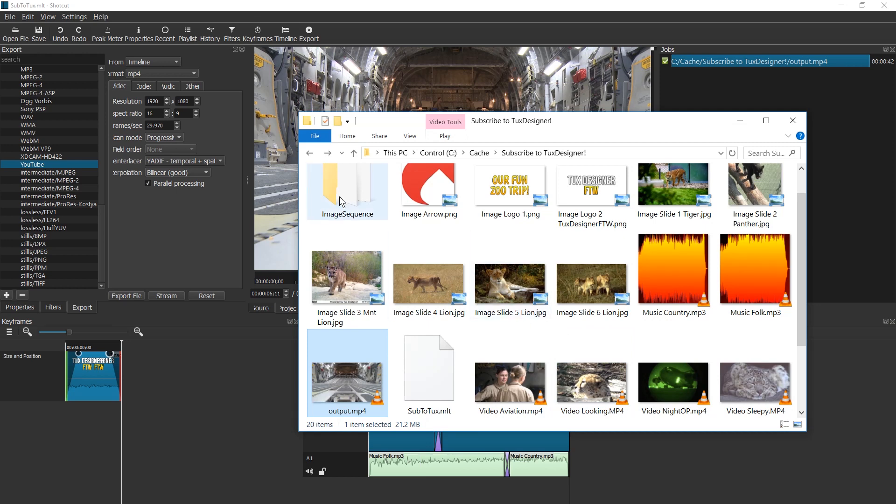
double_click(340, 199)
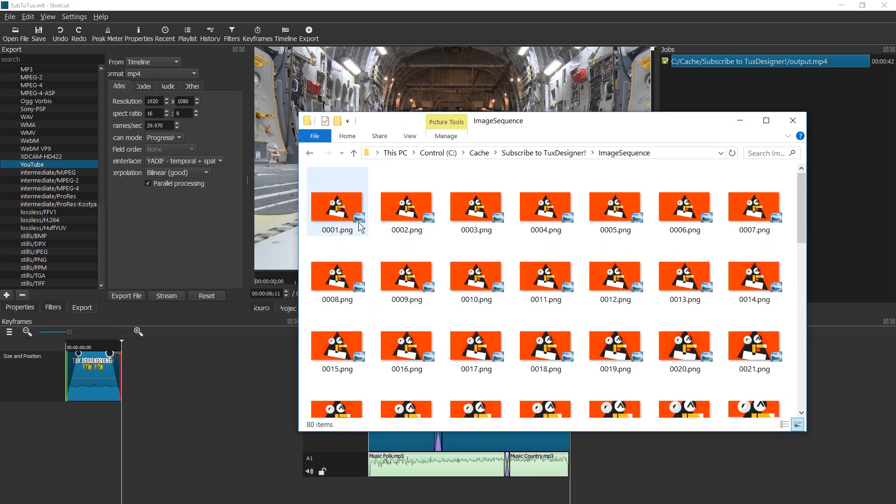
scroll(348, 354, down, 5)
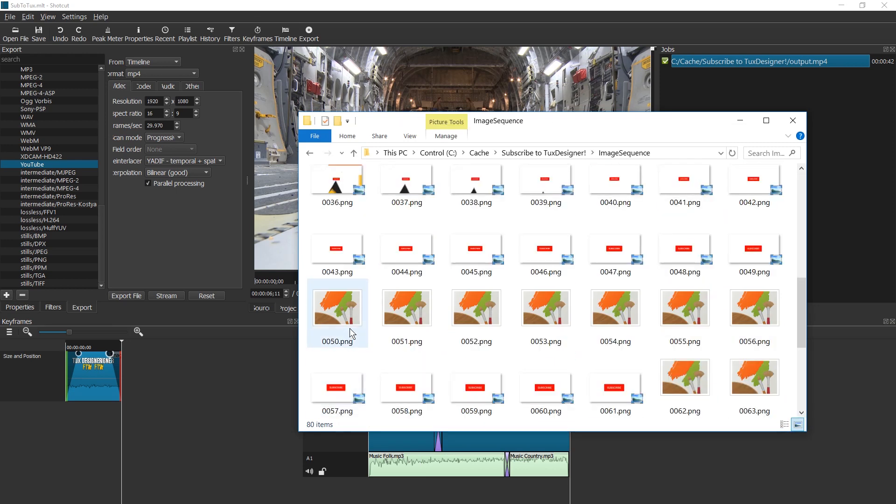
scroll(351, 332, down, 3)
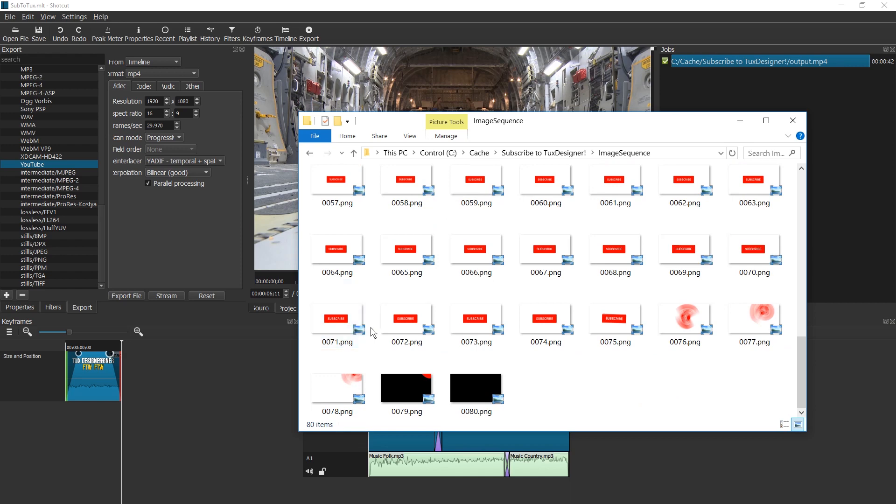
scroll(359, 328, up, 8)
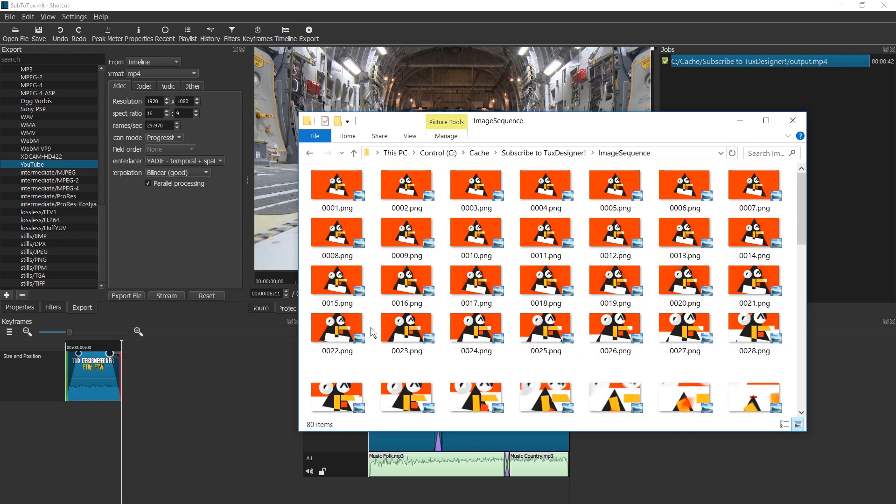
click(668, 152)
click(160, 18)
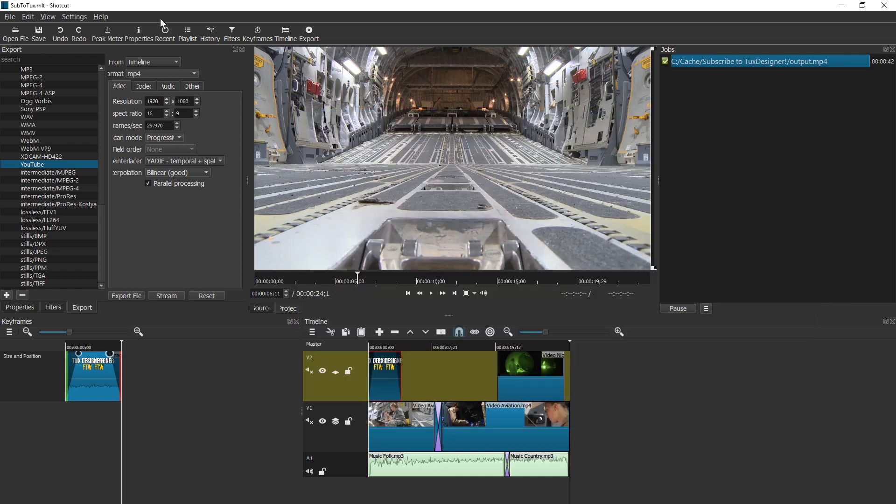
Step: Open 0001.png from the ImageSequence folder and add it to the playlist
click(189, 34)
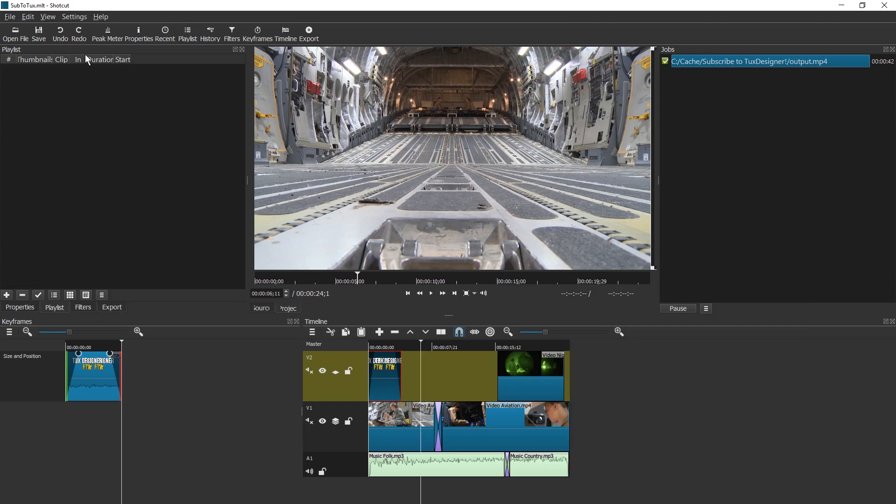
click(10, 17)
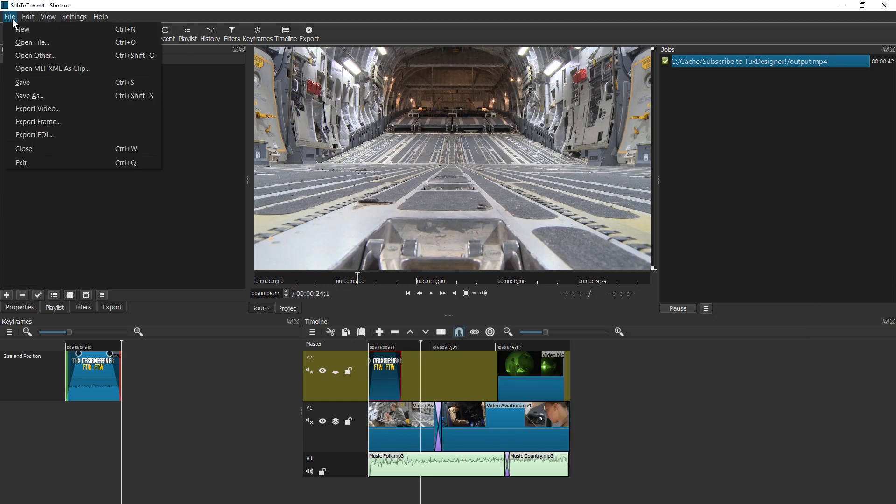
click(41, 46)
click(115, 88)
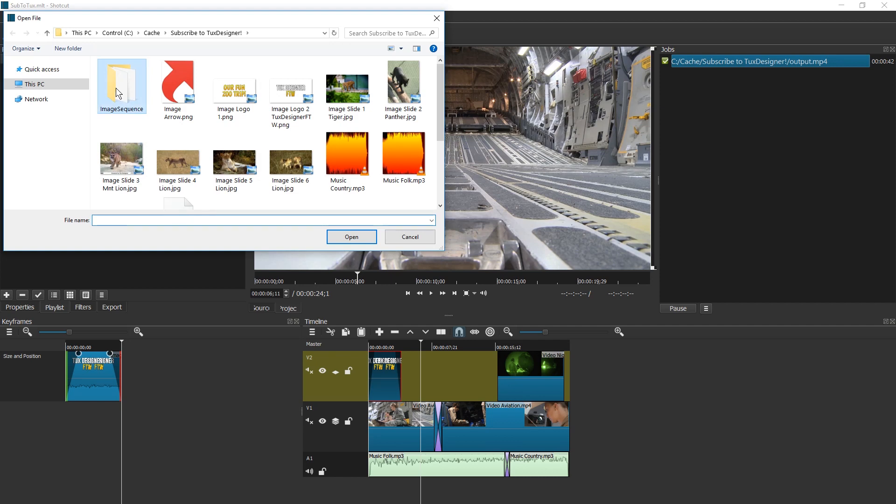
double_click(116, 87)
click(120, 86)
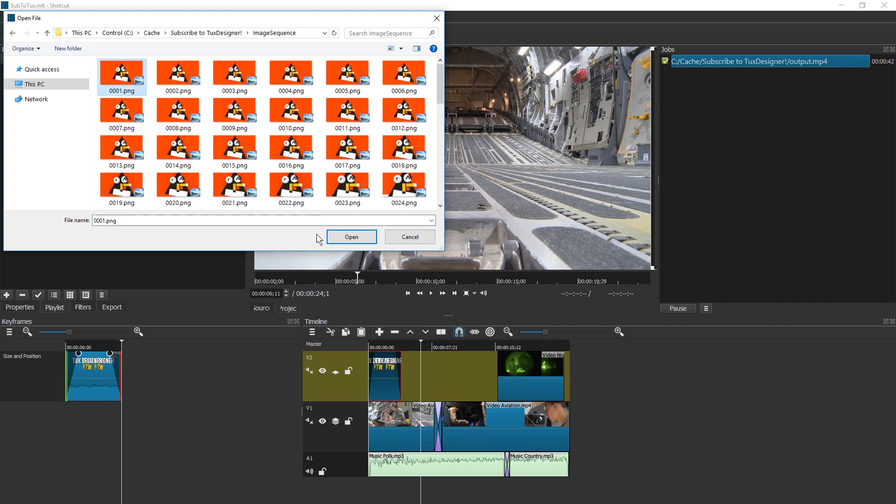
click(351, 237)
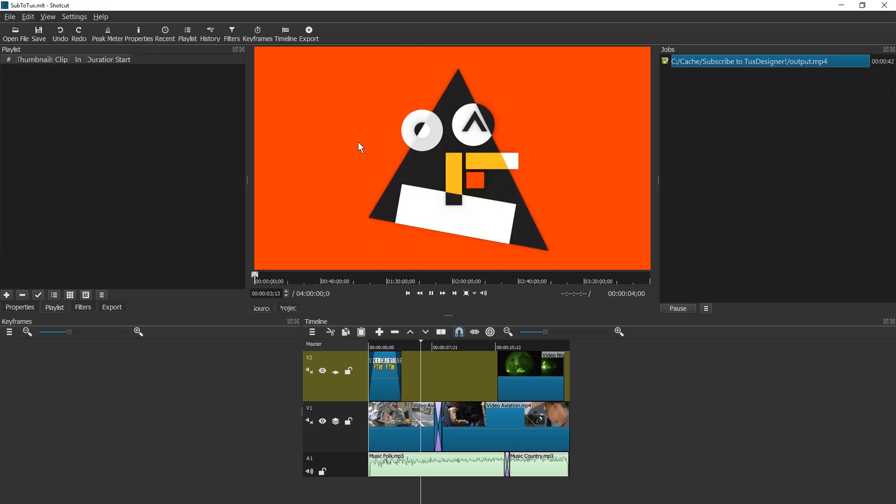
drag(368, 144, 80, 114)
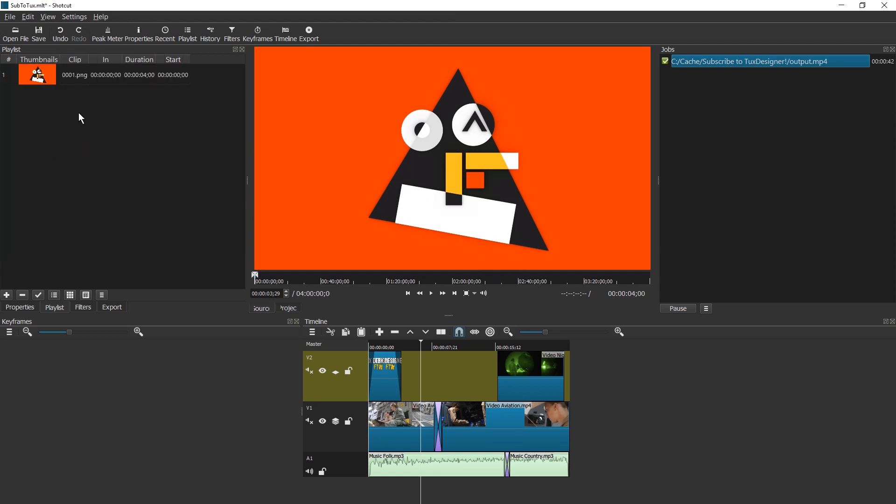
click(47, 71)
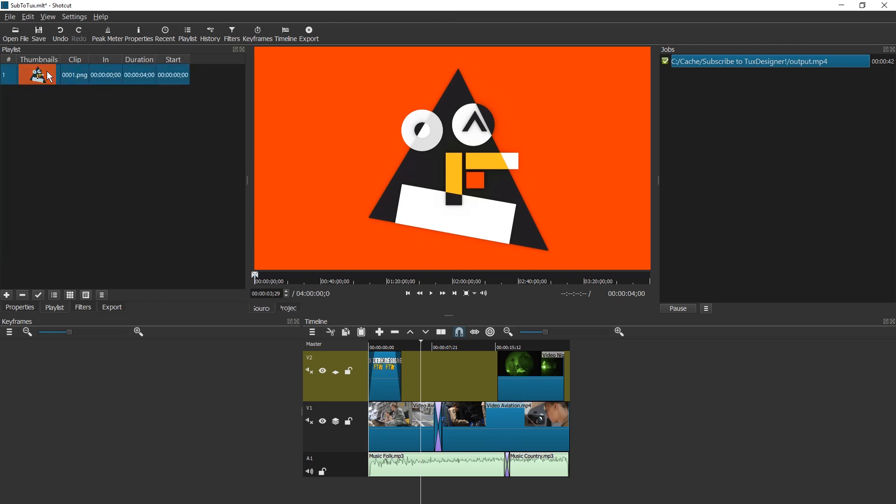
Step: Try turning on the Image sequence option for the 0001.png source, and return to the playlist
click(20, 307)
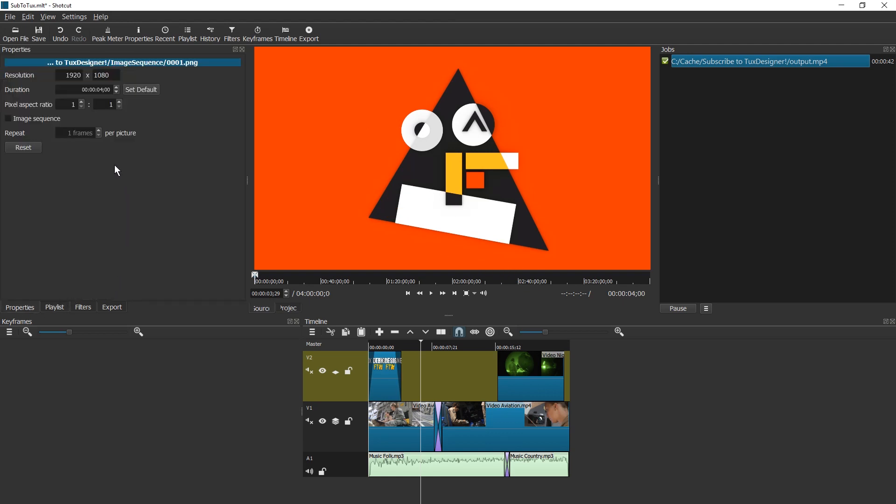
click(9, 119)
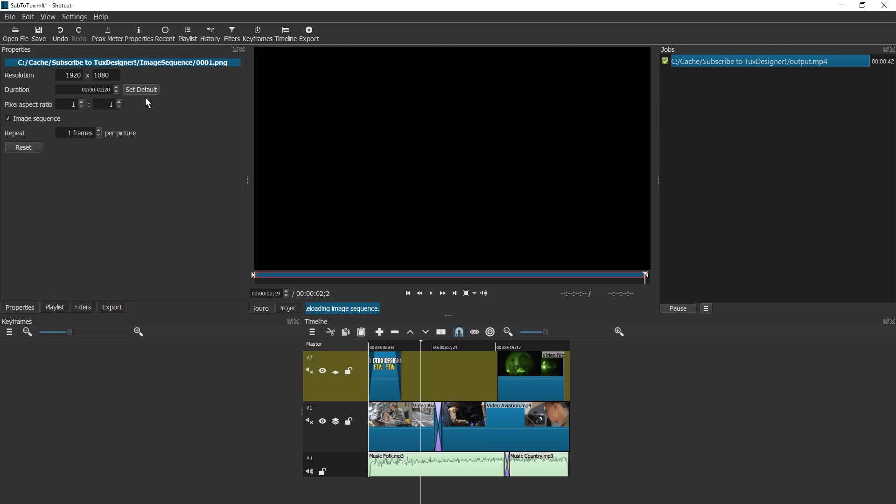
key(a)
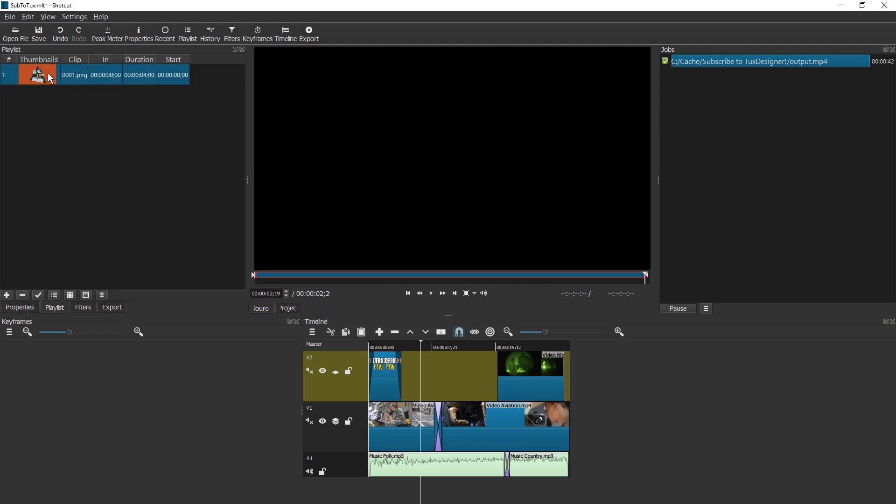
Step: Place 0001.png from the playlist on track V2 past the night clip and make it an image sequence
drag(51, 78, 607, 343)
click(602, 341)
click(20, 307)
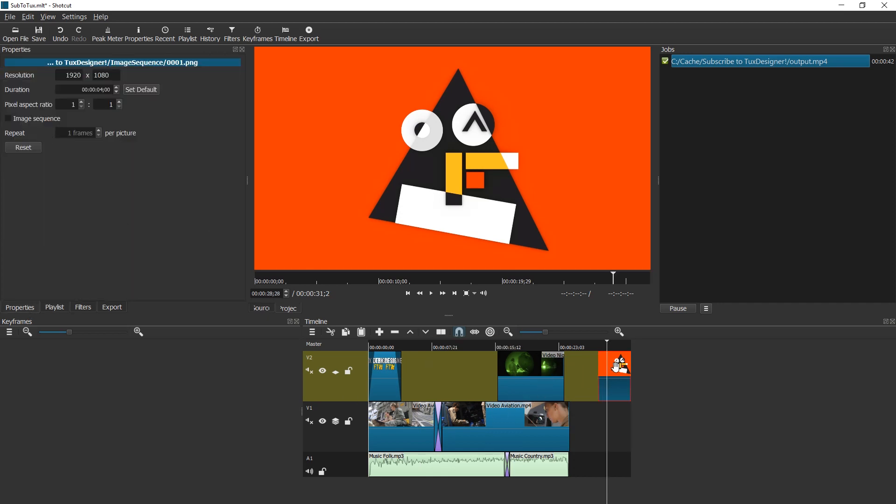
click(8, 119)
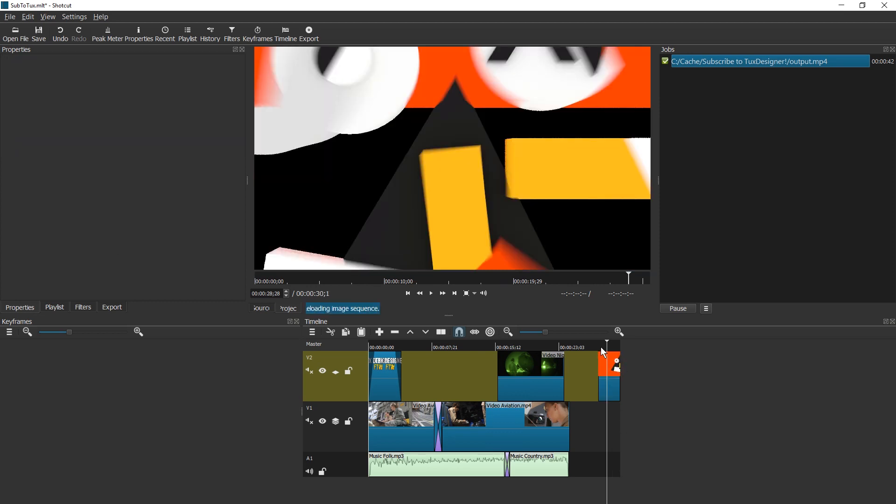
Step: Play the image sequence clip on V2 several times to check its animation
click(598, 349)
key(space)
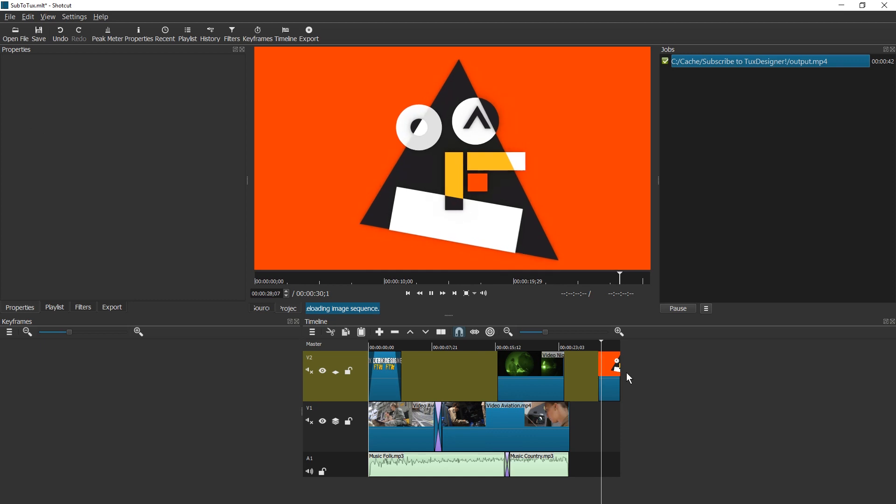
click(596, 346)
key(space)
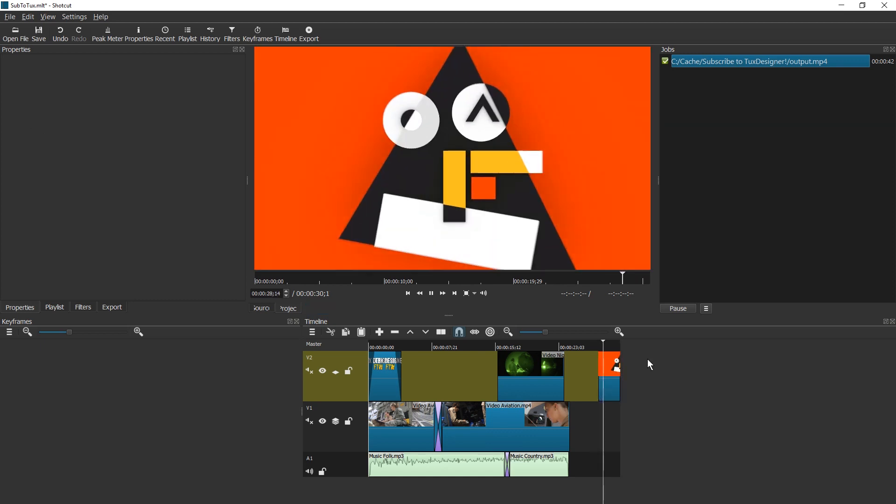
click(598, 351)
key(space)
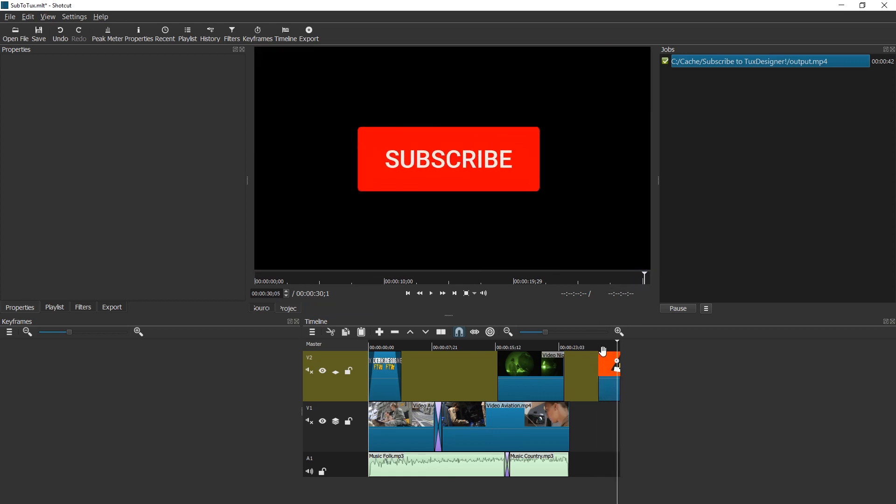
Step: Shift the logo clip on V2 to about 00:00:07;21 and move the image sequence to the track's start
drag(385, 372, 447, 372)
drag(604, 371, 377, 356)
Step: Play the start of the timeline to check the image sequence over the aviation video
click(386, 348)
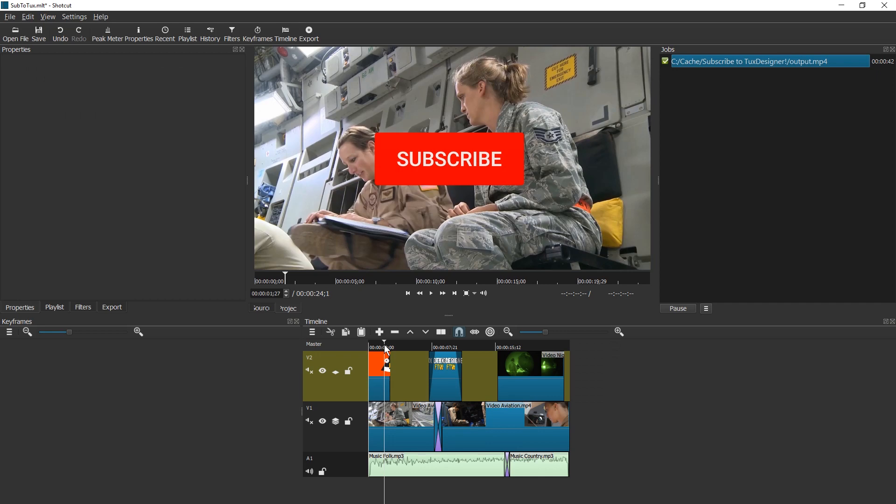
key(Home)
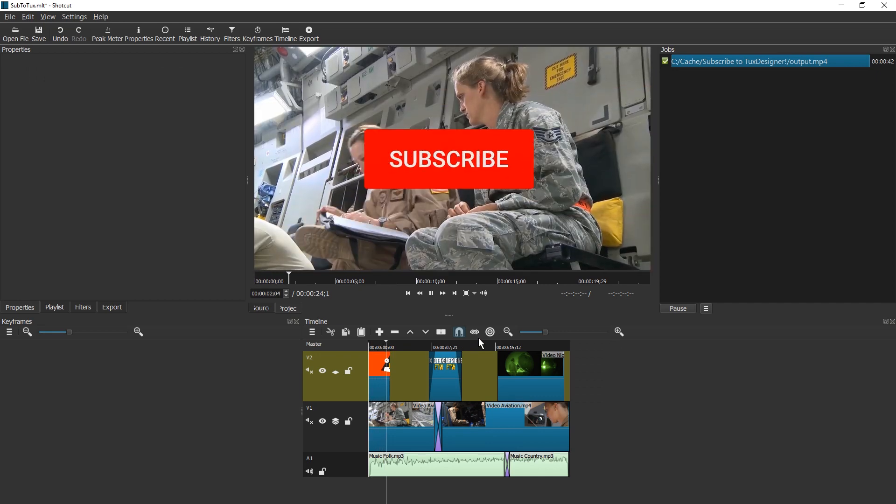
key(space)
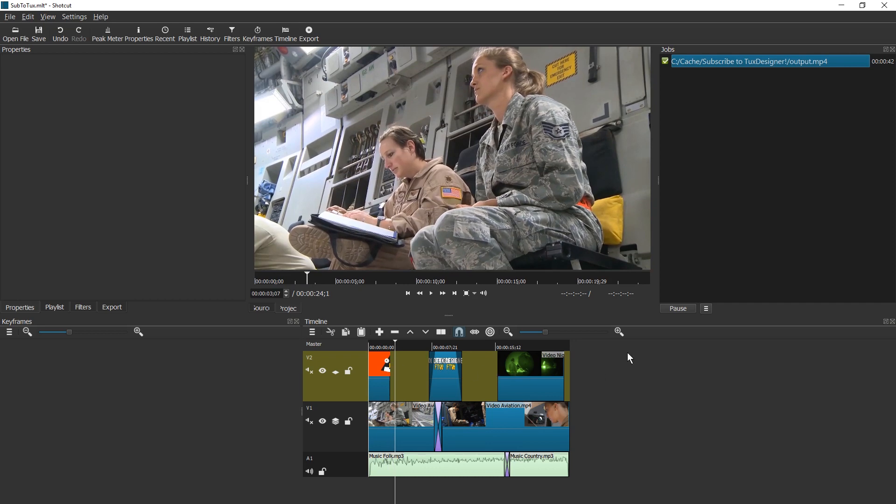
click(573, 347)
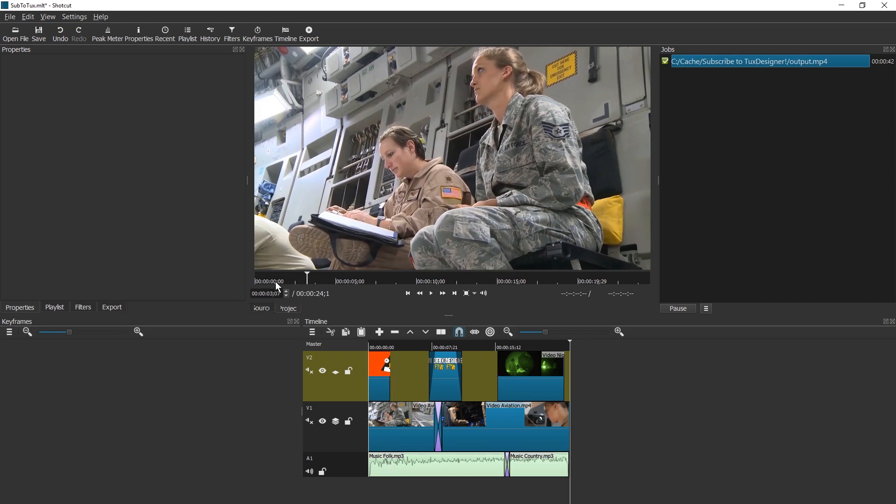
Step: Switch to File Explorer and add Image Slide 1 Tiger.jpg through Image Slide 6 Lion.jpg to the Shotcut playlist
key(alt+Tab)
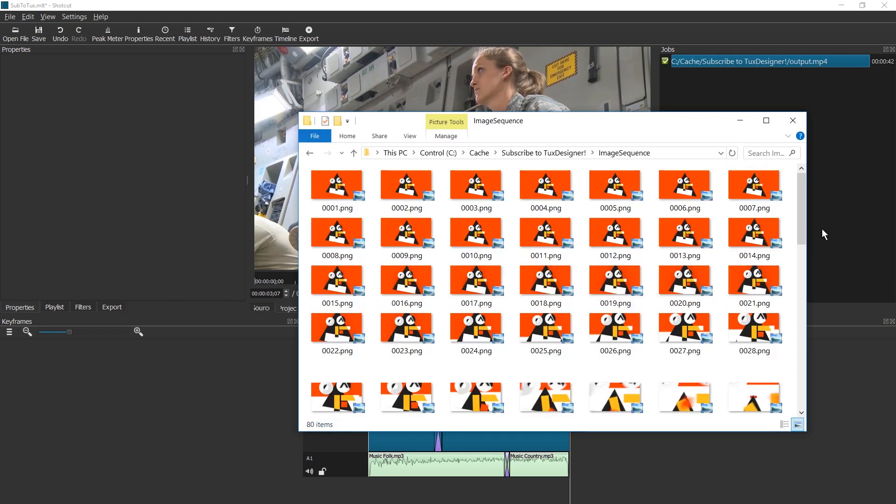
click(822, 229)
key(alt+Tab)
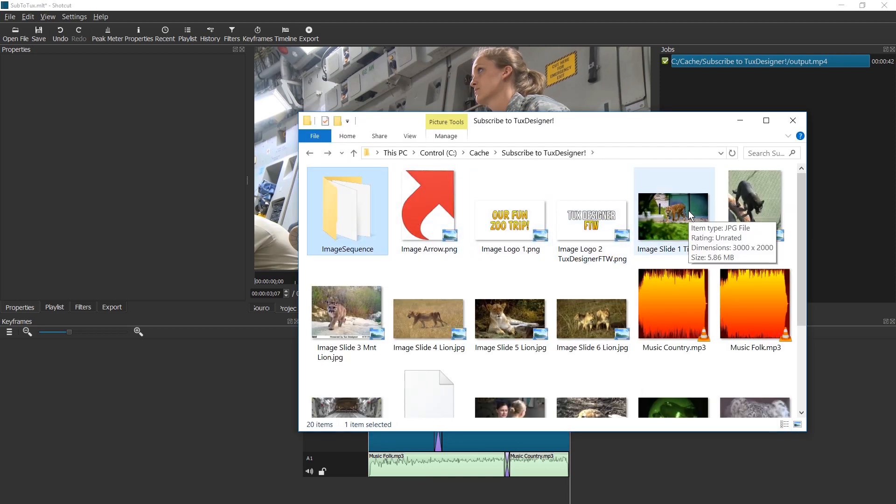
click(673, 241)
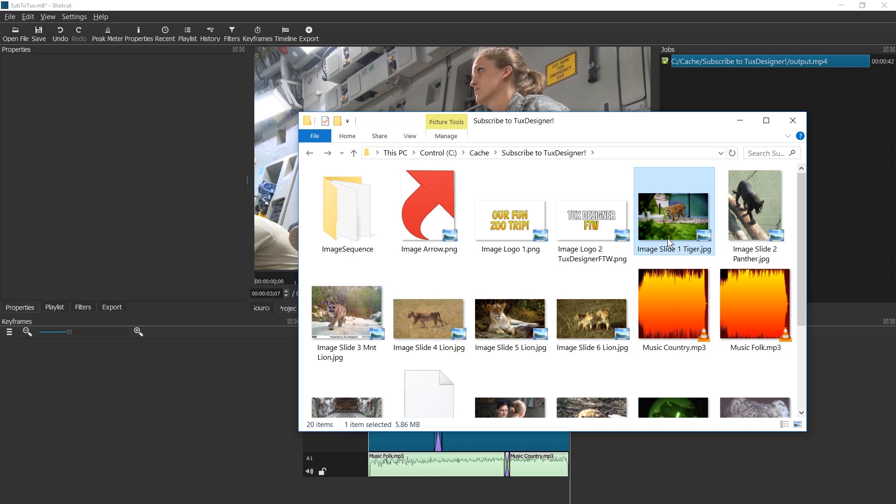
shift+click(595, 326)
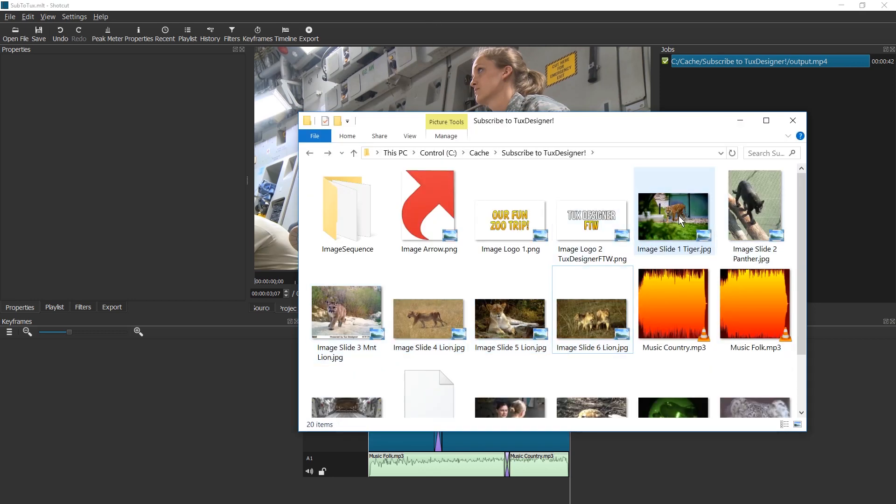
click(51, 304)
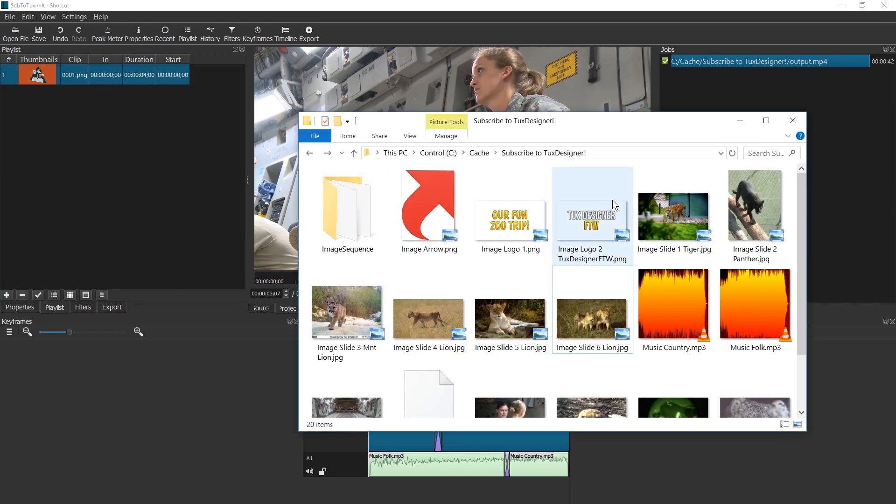
click(673, 217)
shift+click(577, 306)
drag(674, 226, 117, 189)
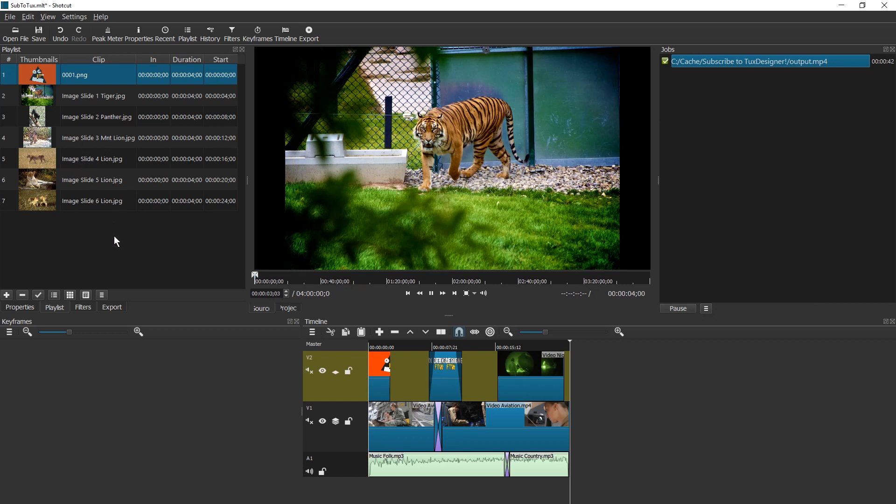
Step: Try to move Image Slide 4 Lion.jpg below the last item in the playlist
click(111, 143)
click(104, 182)
click(110, 203)
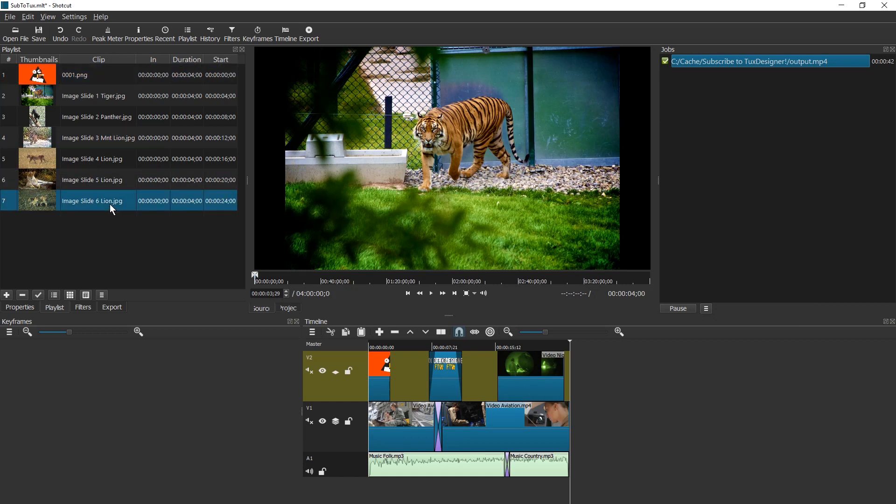
click(73, 159)
drag(84, 167, 103, 228)
drag(86, 154, 140, 224)
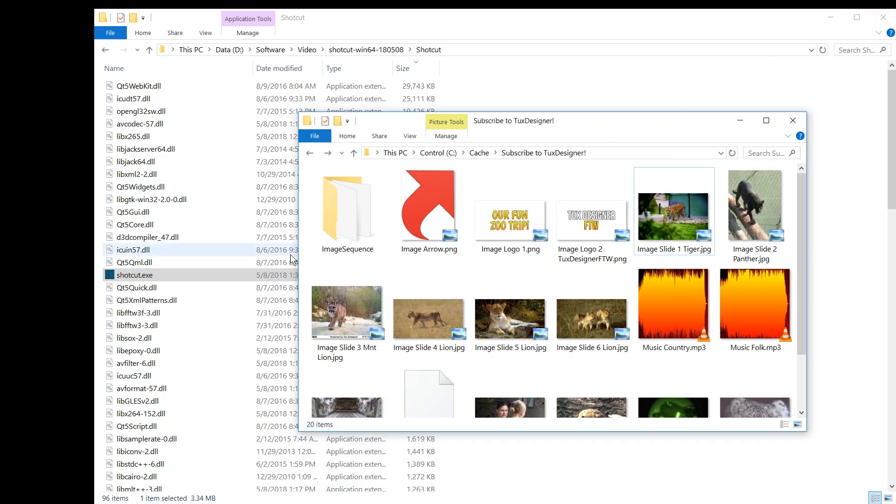
Step: Relaunch Shotcut from its program folder in File Explorer and reopen the SubToTux.mlt project
click(199, 273)
key(alt+Tab)
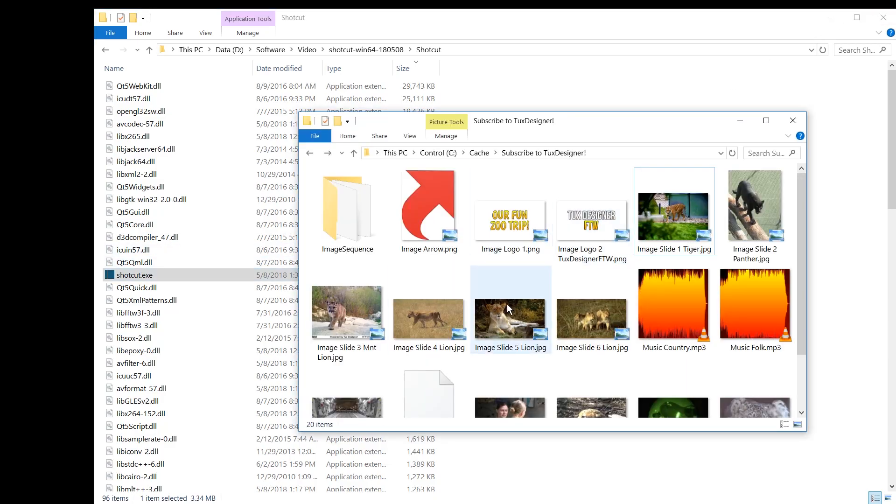
scroll(507, 304, down, 3)
drag(452, 307, 140, 279)
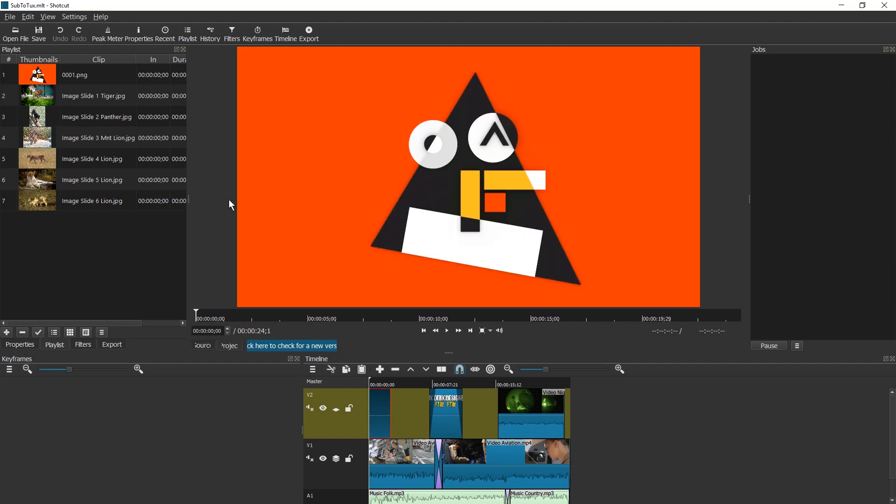
Step: Place Image Slides 4, 5, 6, 1, 2 and 3 in that order after the night clip on V2, with gaps between them
drag(66, 149, 607, 410)
drag(140, 181, 650, 398)
drag(57, 206, 705, 410)
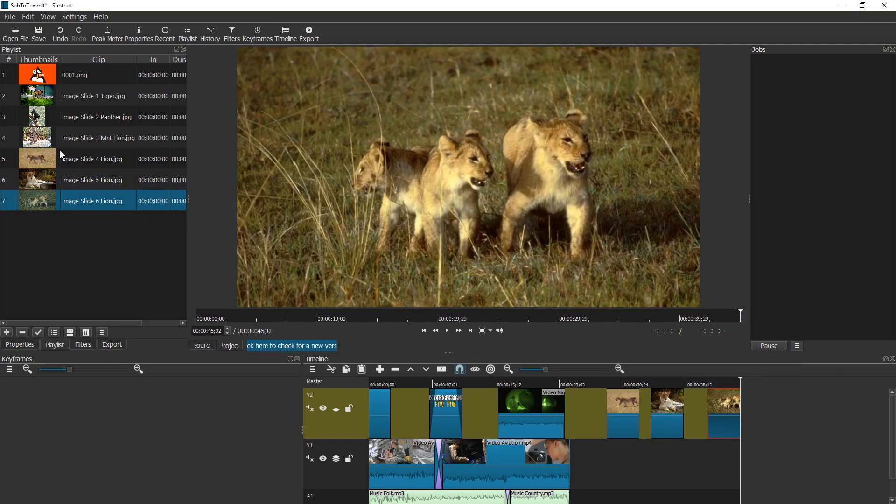
drag(51, 99, 757, 410)
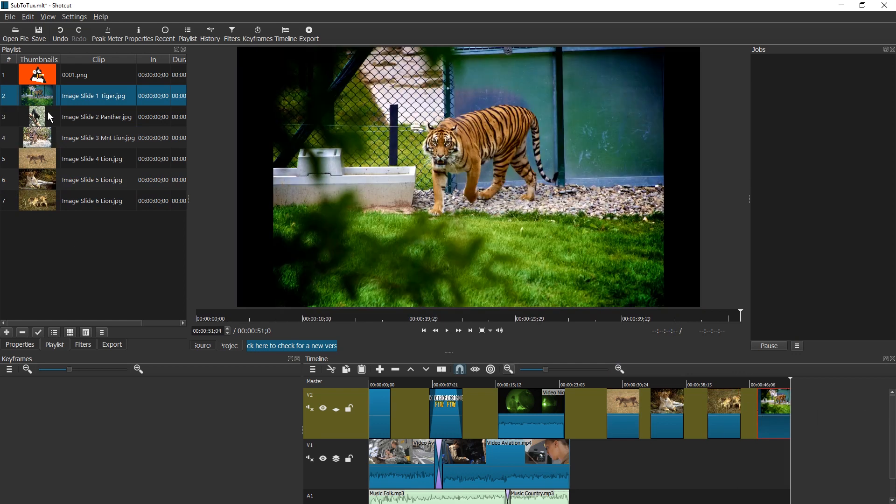
drag(50, 118, 812, 402)
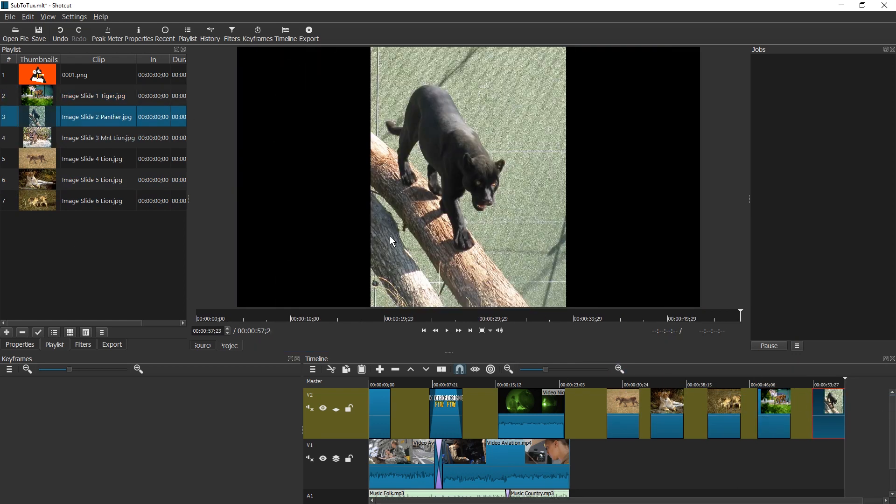
drag(44, 139, 811, 411)
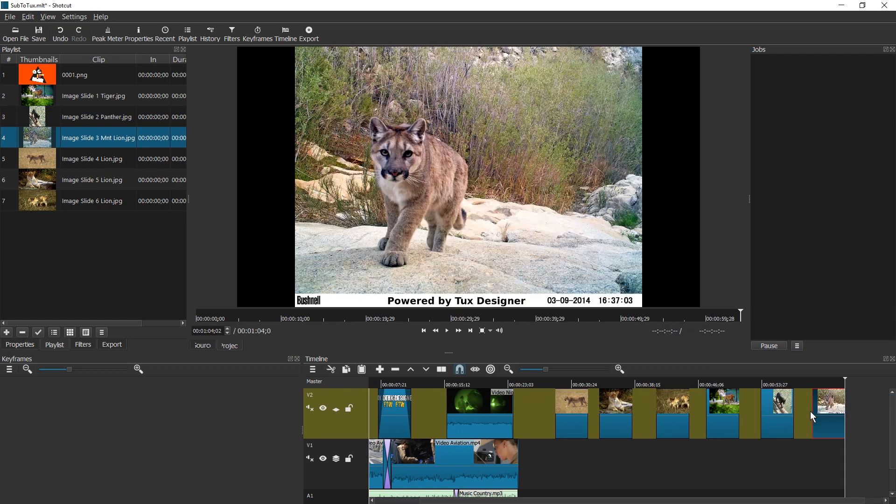
Step: Remove the gaps between the six image slides on V2 so they sit back to back
right_click(596, 414)
click(616, 419)
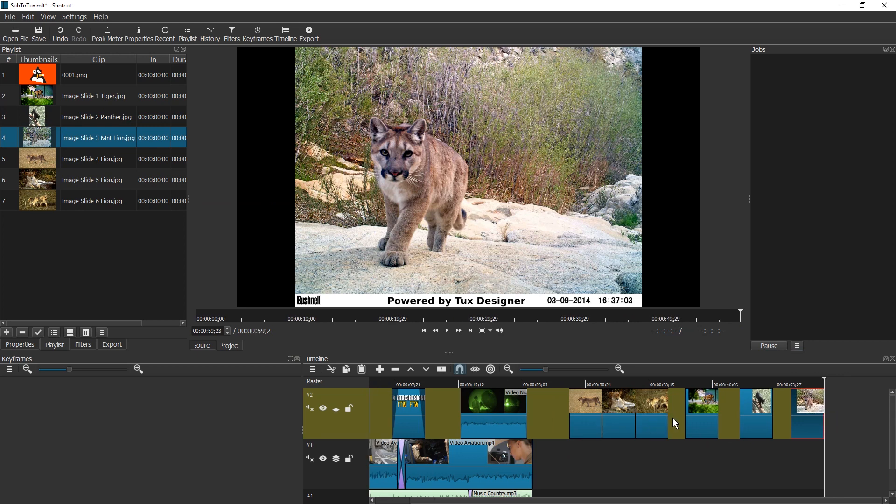
right_click(674, 417)
click(691, 422)
right_click(728, 410)
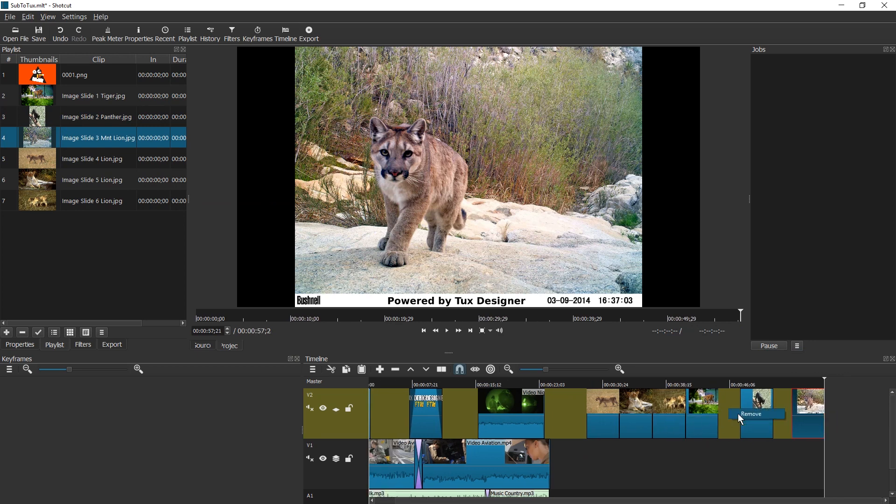
click(741, 419)
right_click(784, 409)
click(792, 413)
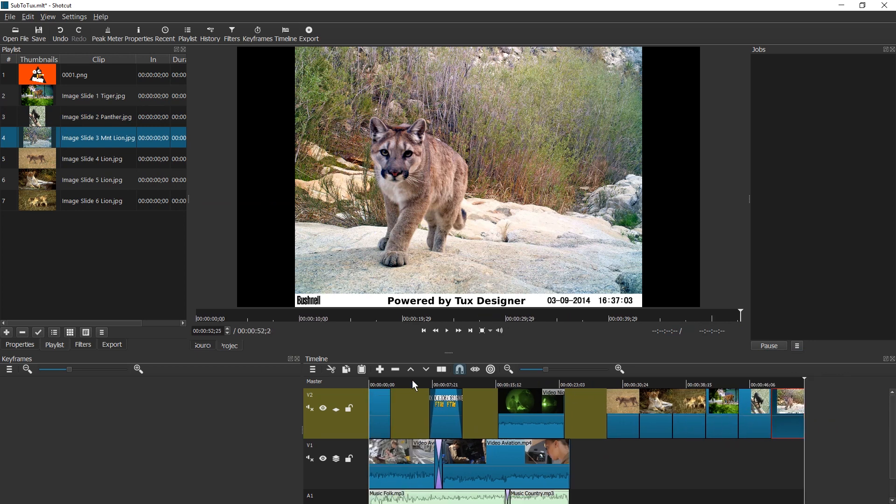
Step: Close the Keyframes and Jobs panels and enlarge the timeline area
click(297, 359)
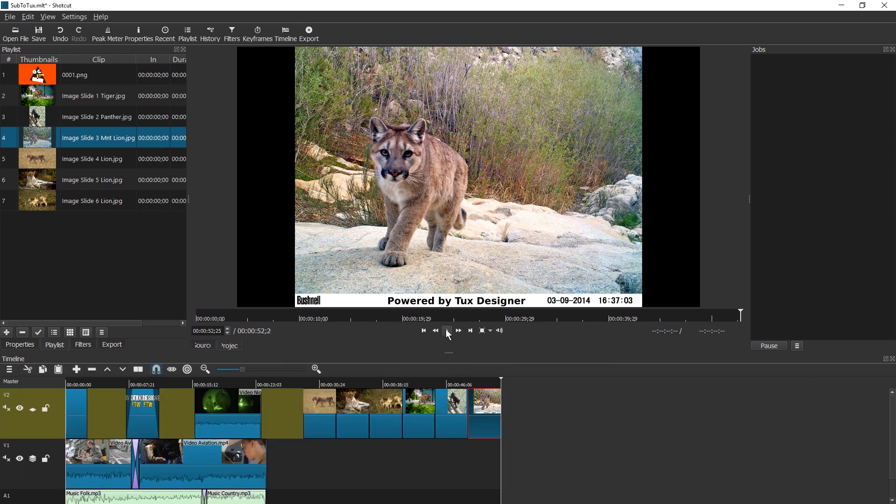
drag(449, 358, 450, 341)
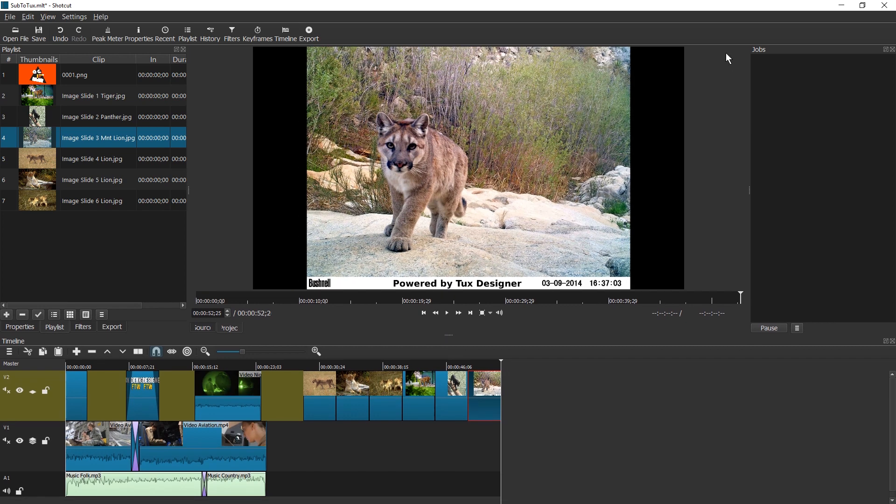
click(892, 49)
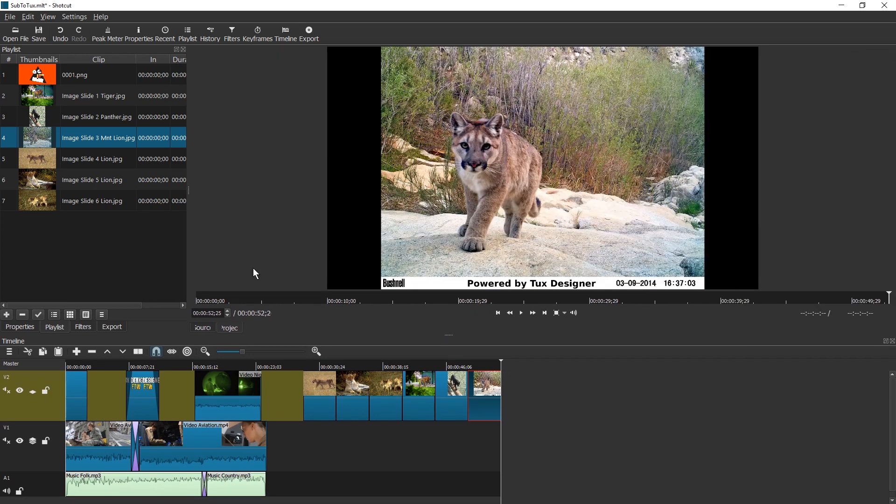
Step: Preview the image slides on V2 in sequence from the first lion to the mountain lion
click(298, 367)
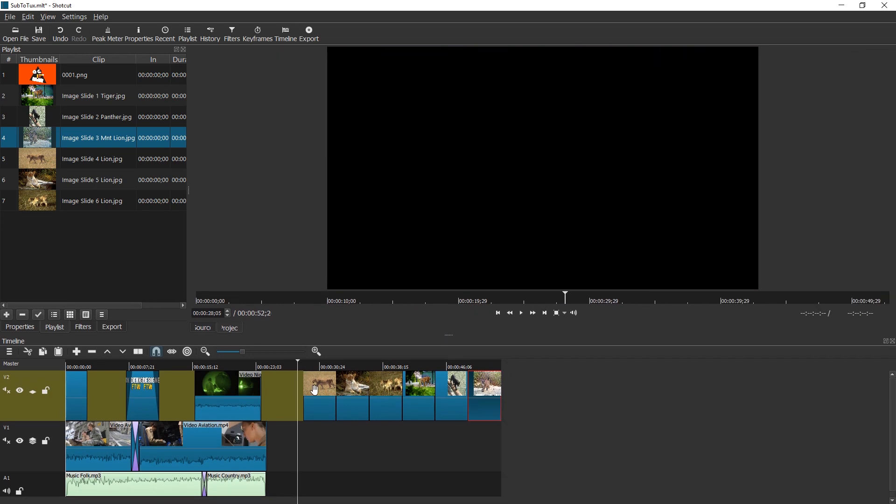
key(space)
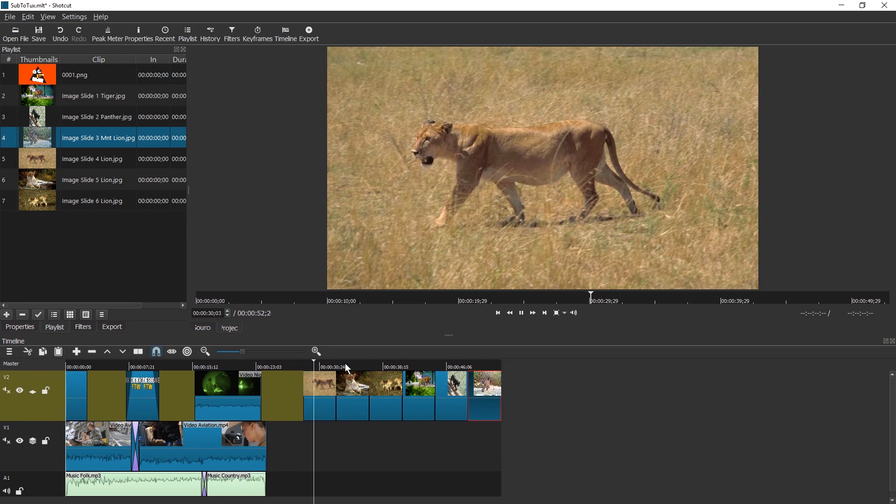
click(344, 366)
click(372, 366)
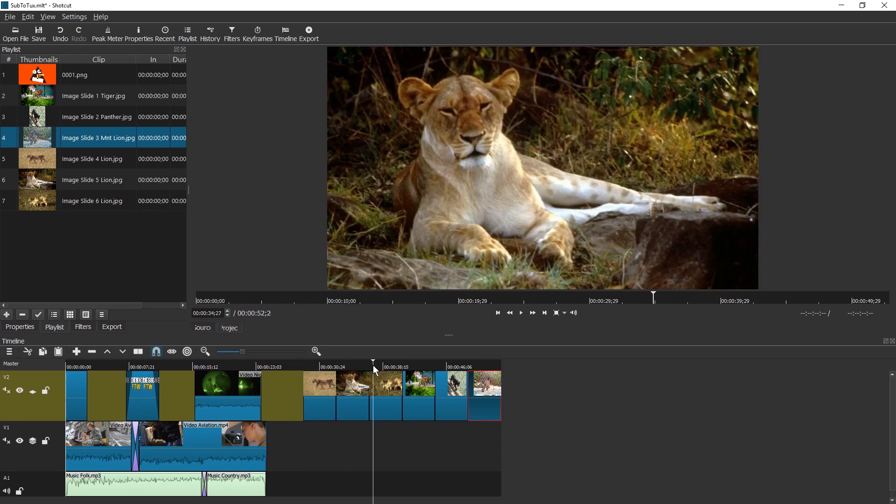
click(418, 367)
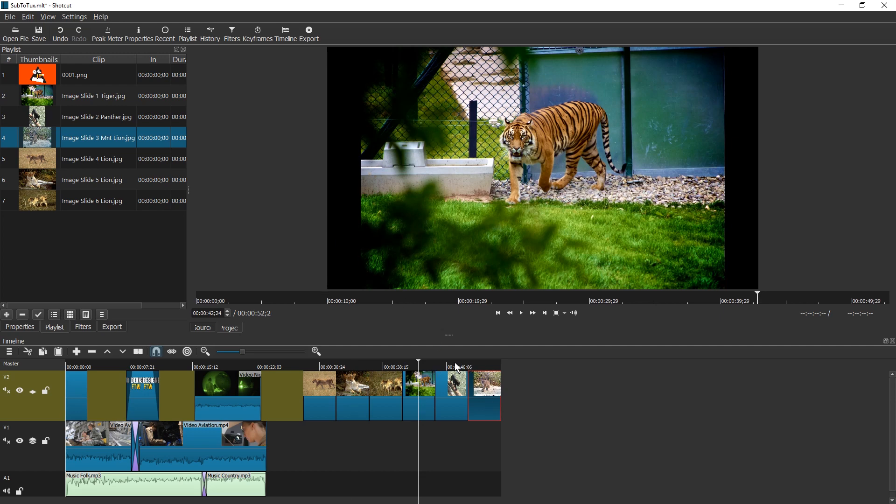
click(455, 367)
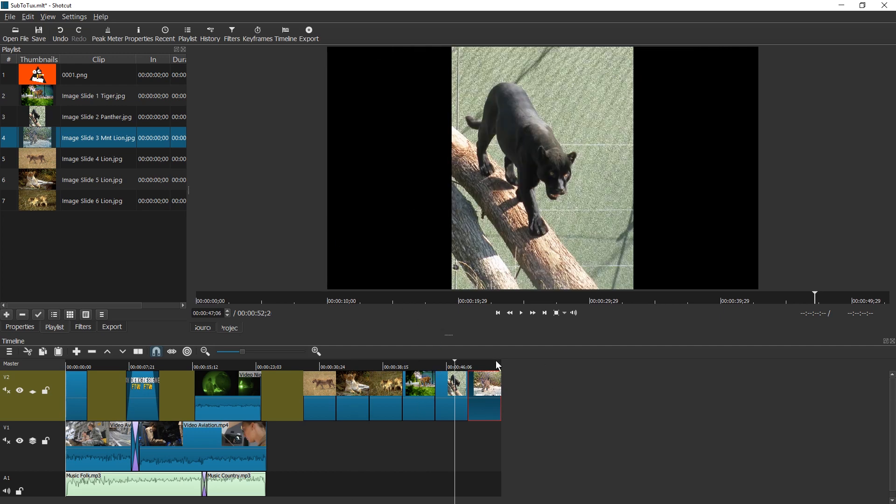
click(484, 367)
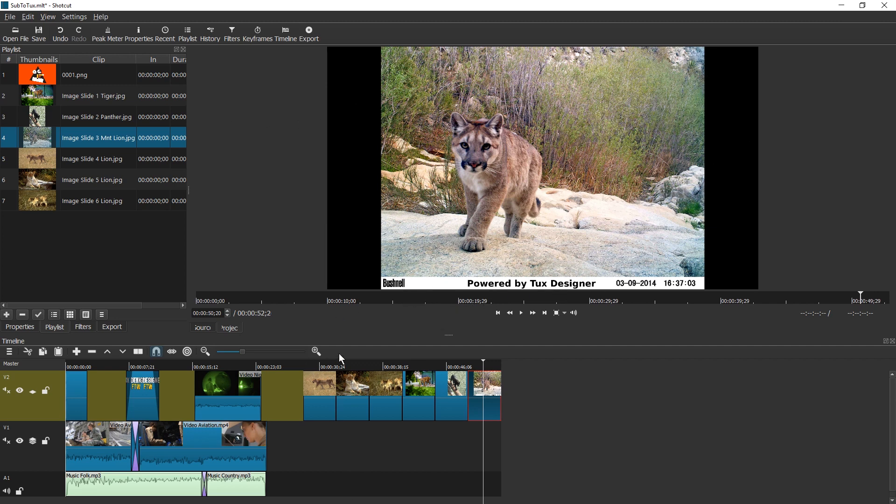
click(316, 367)
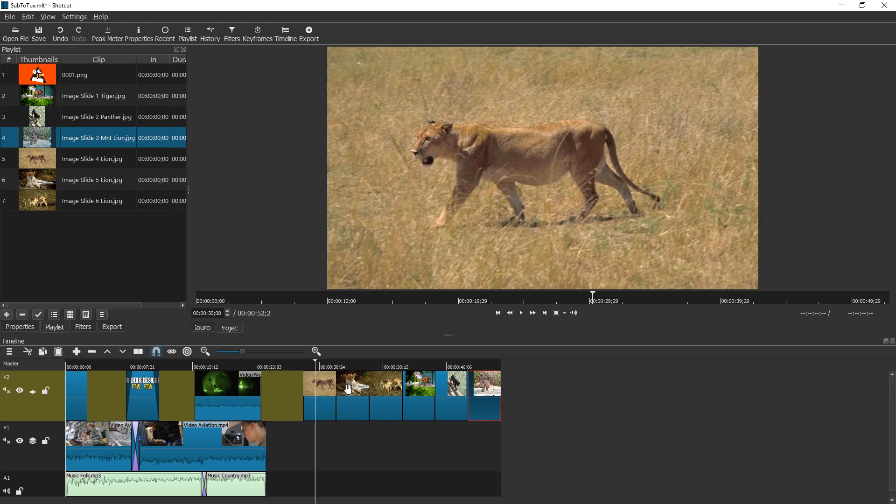
Step: Overlap Image Slides 4, 5 and 6 on V2 to create crossfades between them, closing the gap left behind, and preview the transition
drag(345, 389, 334, 392)
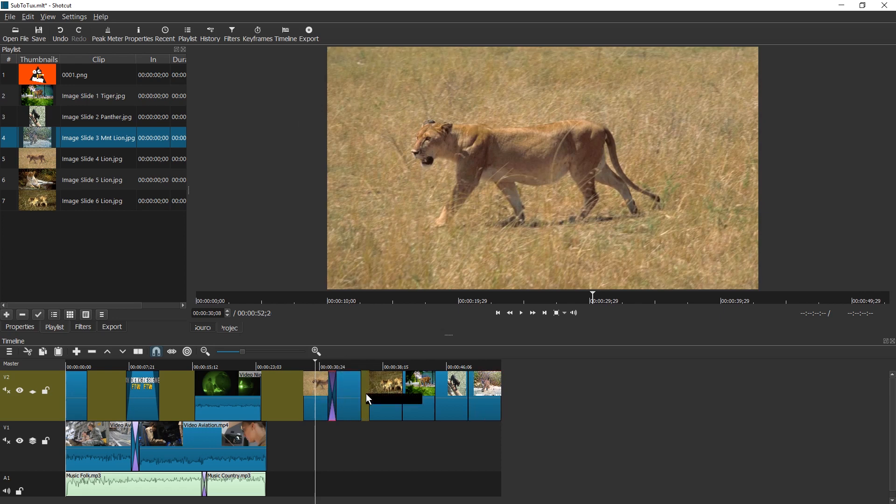
drag(370, 400, 368, 410)
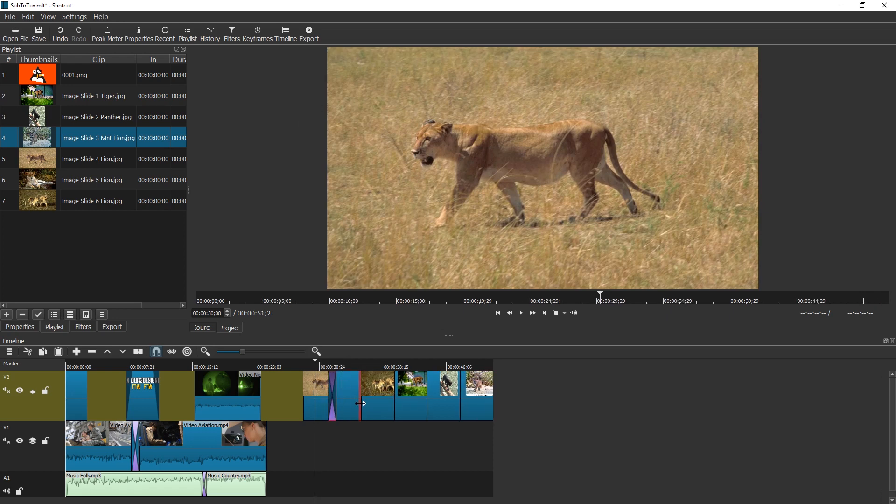
scroll(360, 405, up, 1)
scroll(505, 439, up, 1)
scroll(476, 429, down, 10)
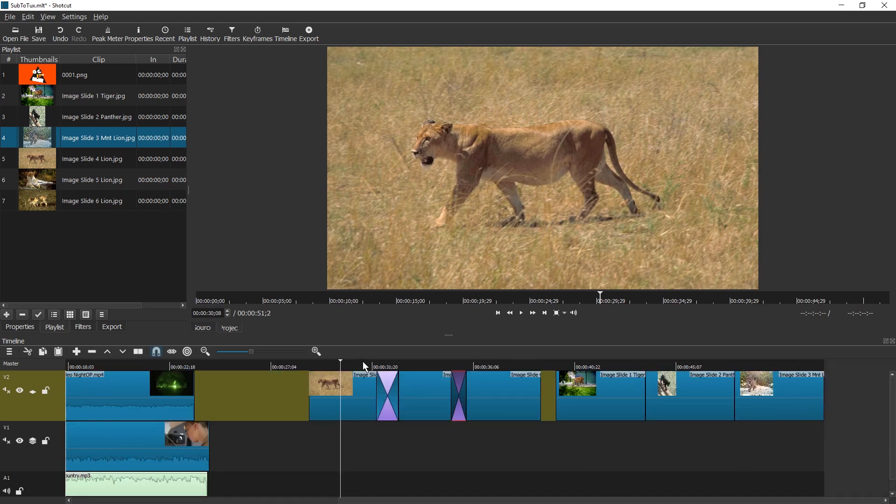
click(362, 361)
key(space)
key(space)
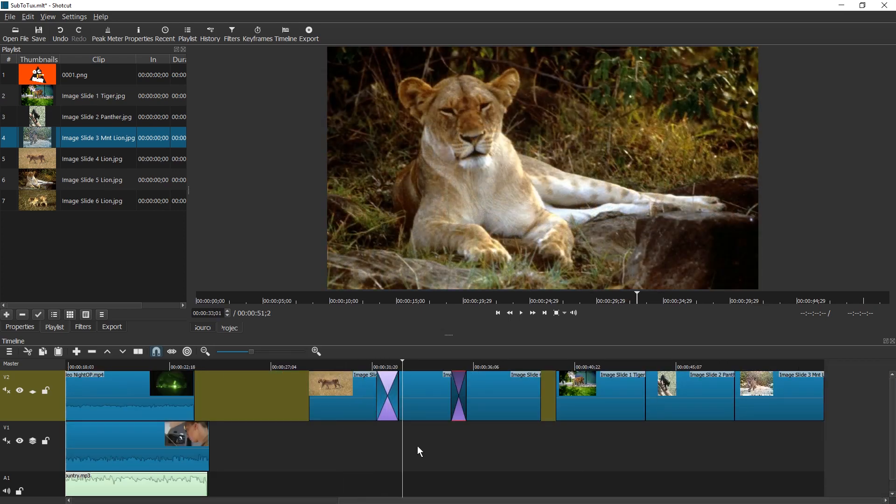
Step: Extend Music Country.mp3 on A1 past the last slide and remove the V2 gap before the tiger slide
scroll(417, 446, down, 2)
drag(170, 483, 277, 486)
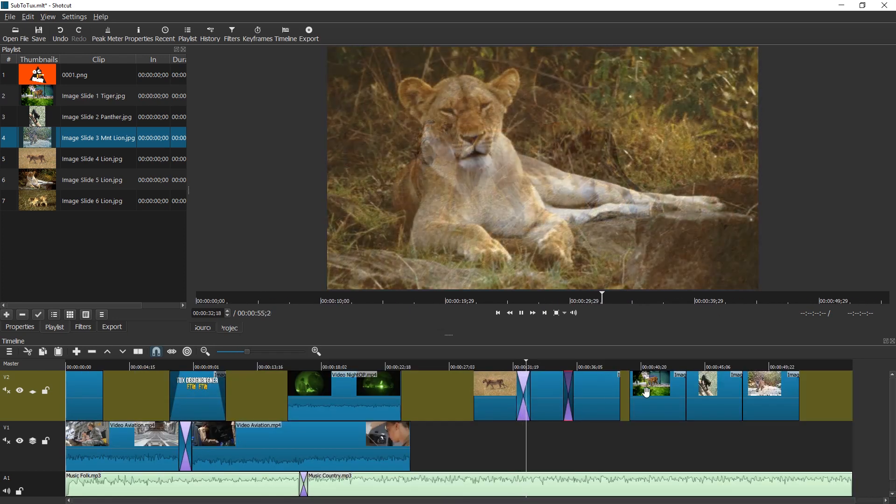
right_click(622, 396)
click(627, 398)
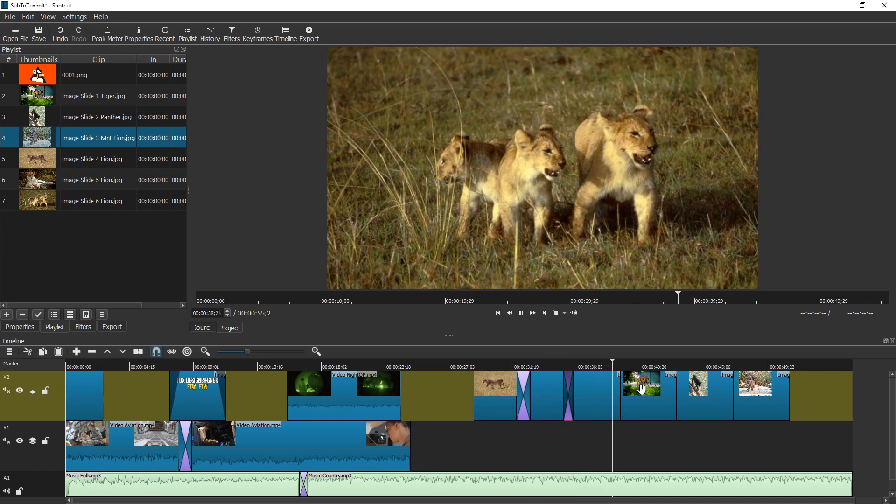
Step: Preview the slideshow around the lion crossfades and mute the A1 music track
key(space)
click(580, 362)
key(space)
key(space)
click(602, 490)
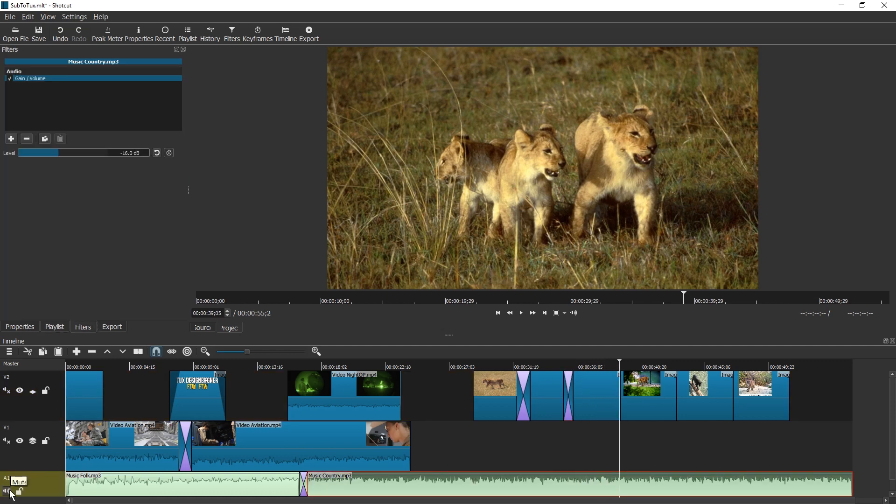
click(7, 491)
key(space)
Step: Add a Rotate filter to Image Slide 1 Tiger.jpg and set its scale to 124.8% and Y offset to 108
click(607, 367)
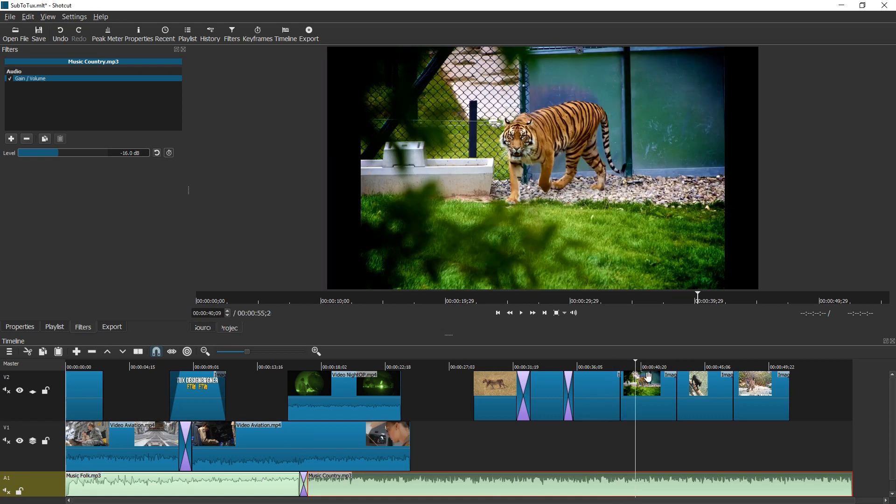
click(647, 376)
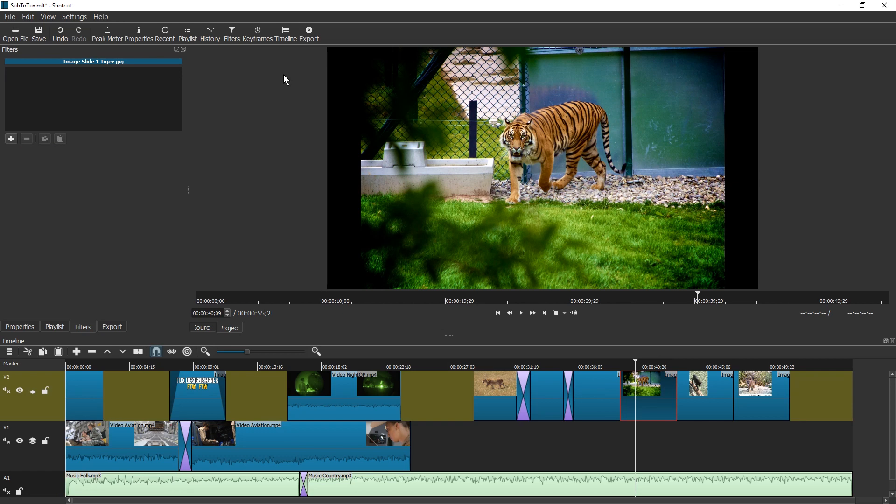
click(11, 139)
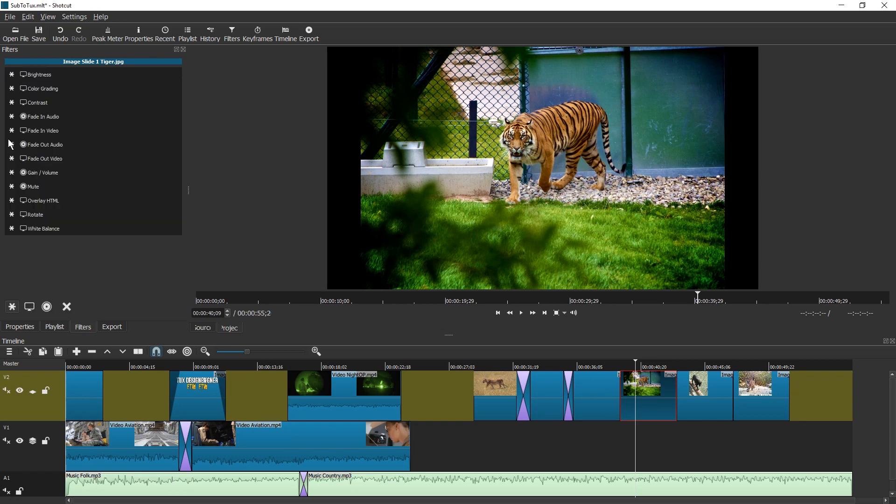
click(30, 308)
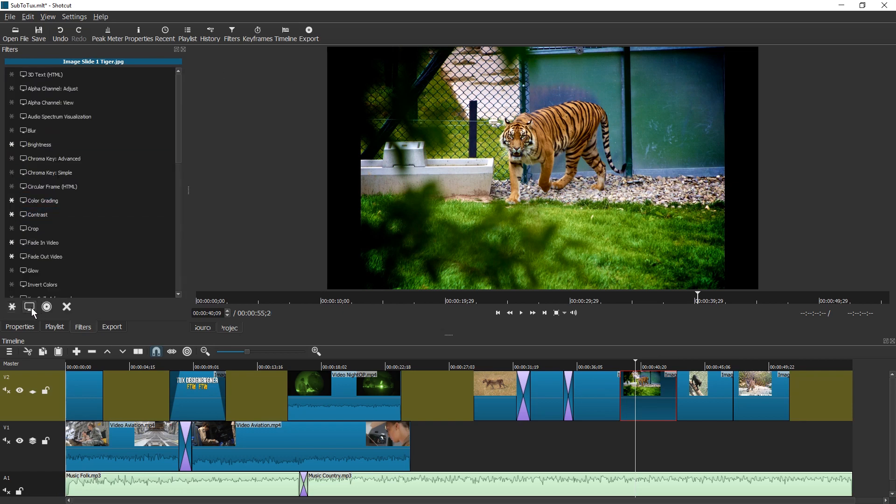
scroll(51, 250, down, 10)
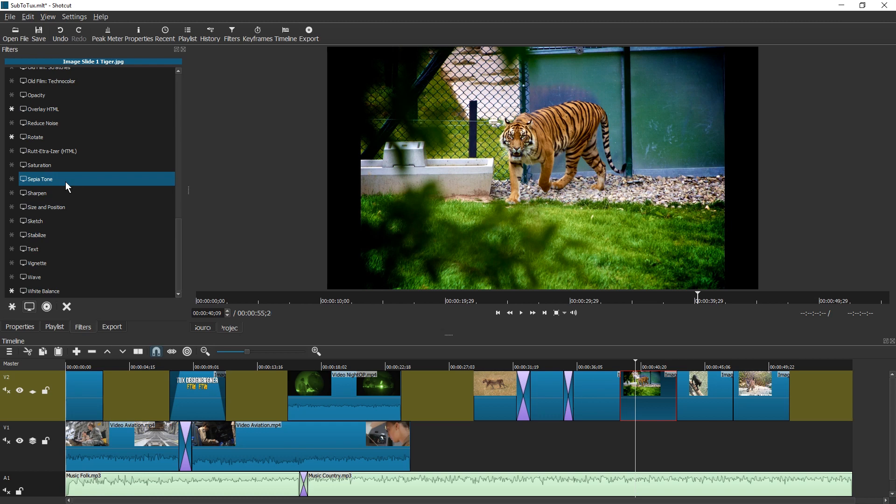
click(66, 137)
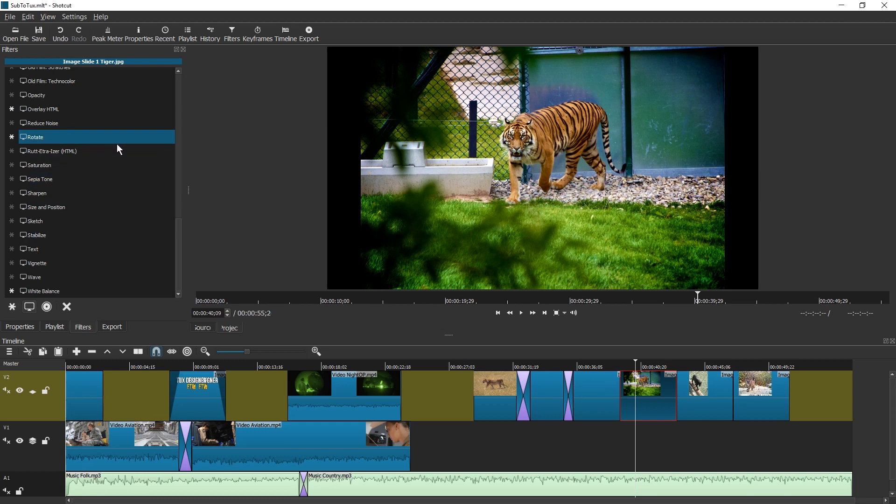
drag(69, 177, 76, 201)
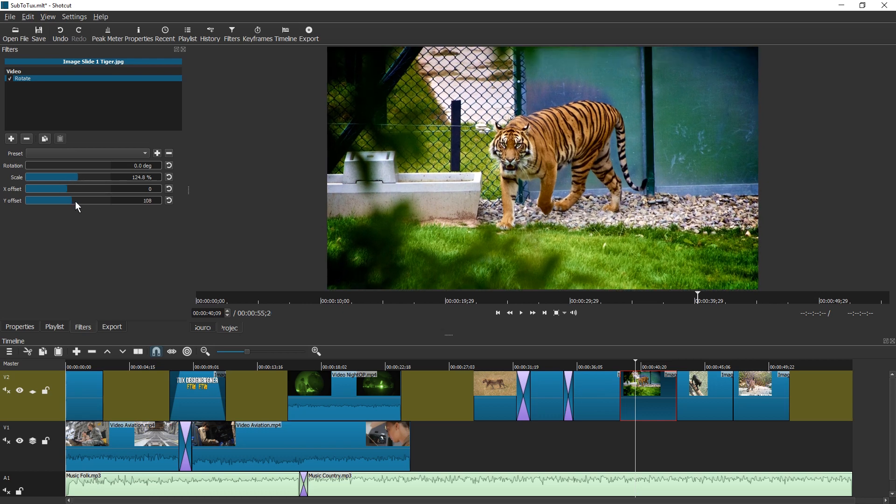
Step: Try enlarging Image Slide 2 Panther.jpg to 200% with a Rotate filter, and remove the filter
click(692, 365)
click(700, 396)
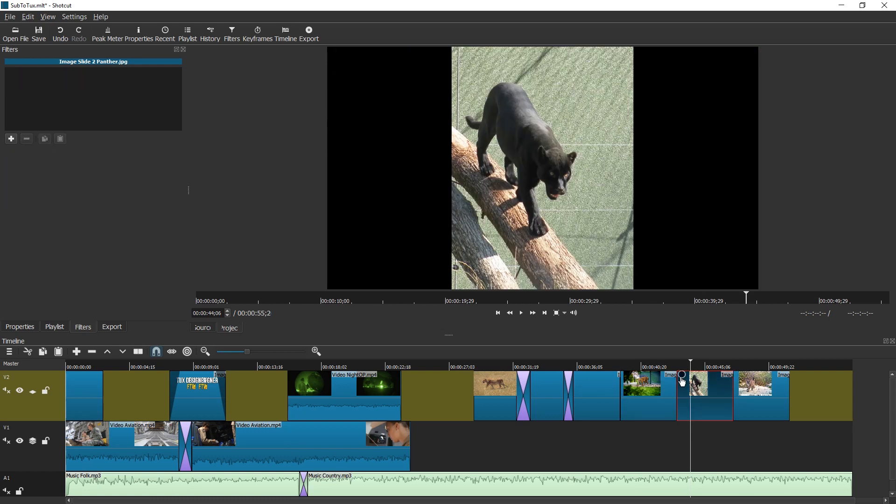
click(12, 138)
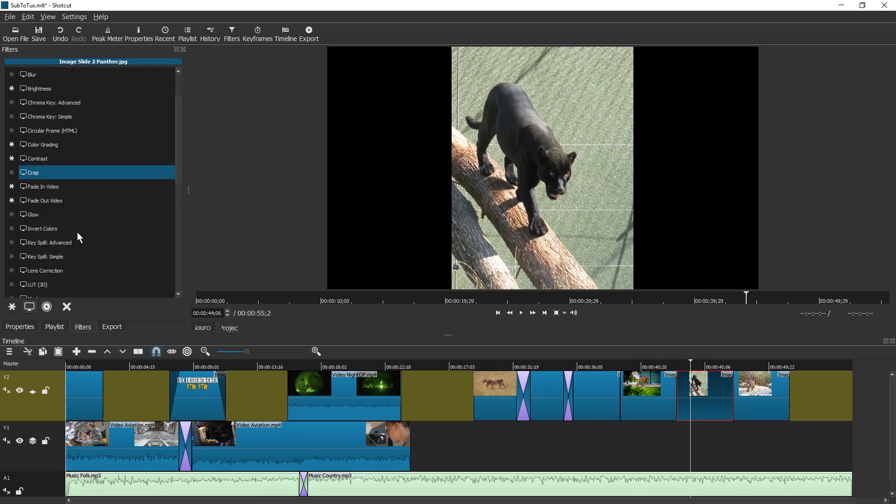
scroll(77, 234, down, 5)
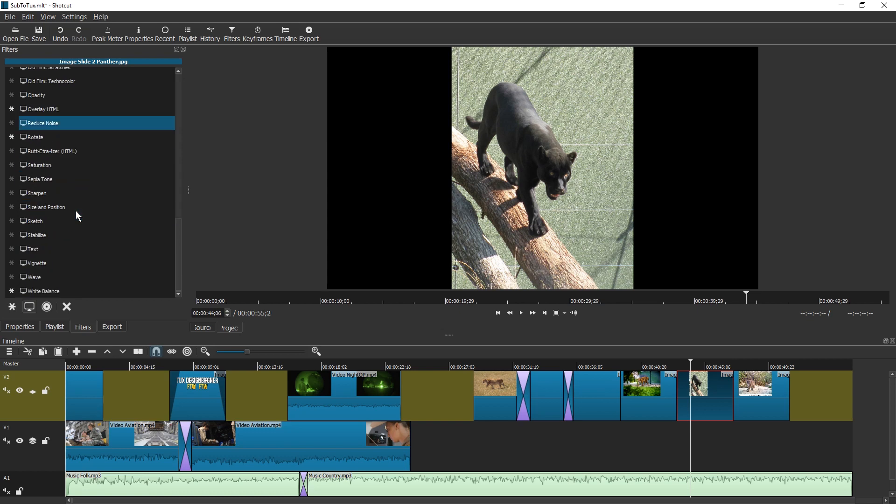
click(48, 140)
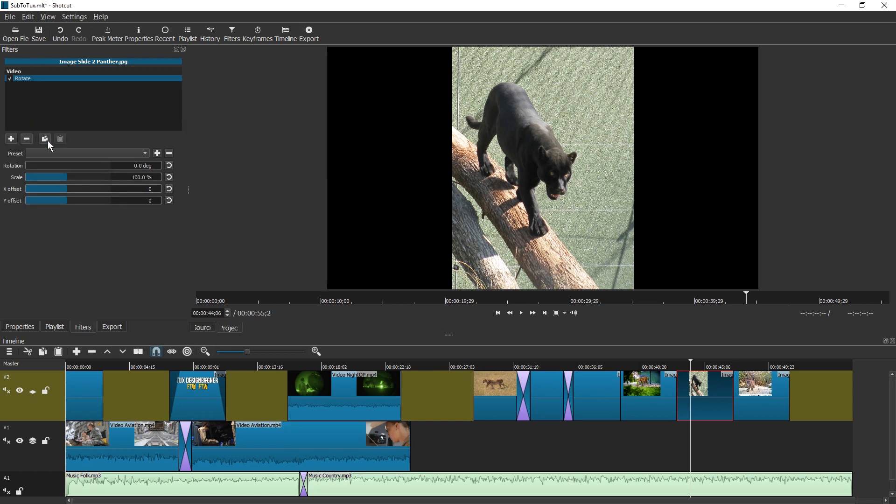
drag(74, 175, 121, 182)
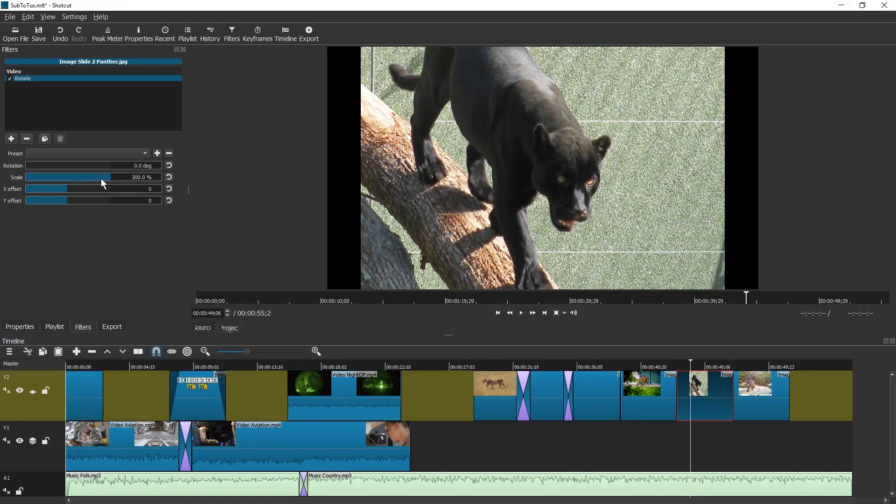
double_click(130, 179)
click(28, 139)
Step: Add a Size and Position filter to Image Slide 2 Panther.jpg and set its size mode to Fill
click(11, 139)
scroll(65, 203, down, 7)
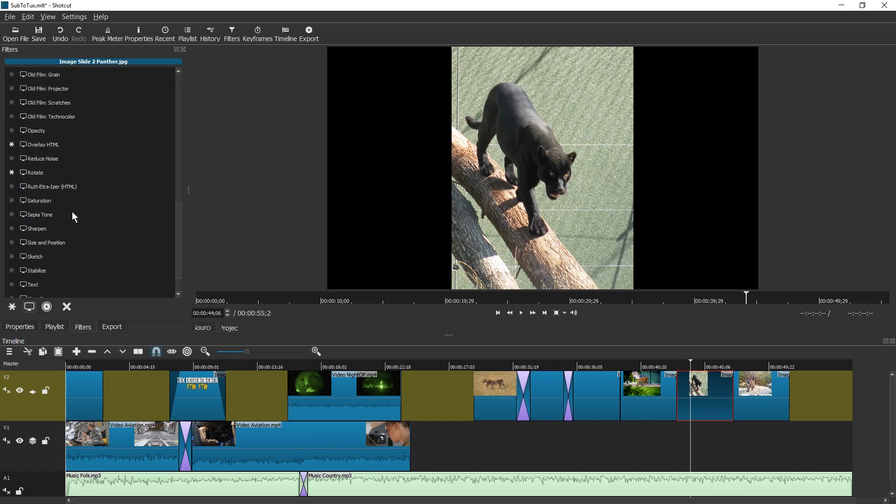
scroll(74, 187, down, 1)
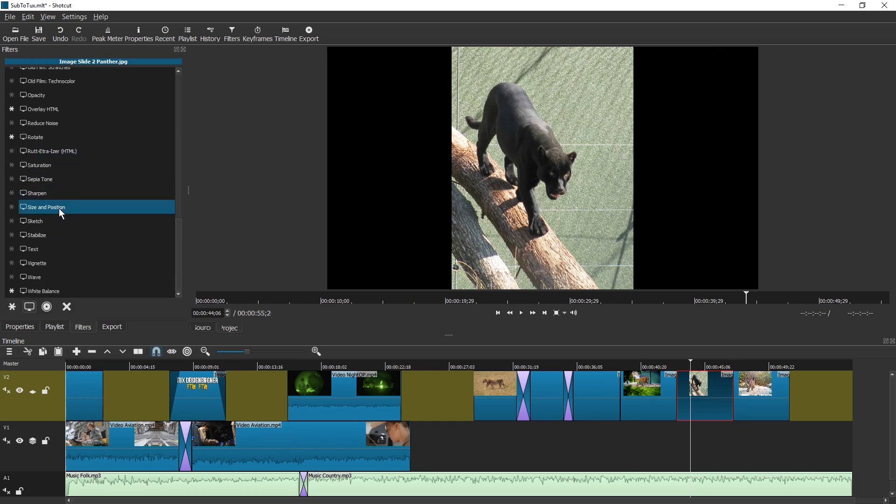
click(59, 208)
click(68, 191)
click(56, 191)
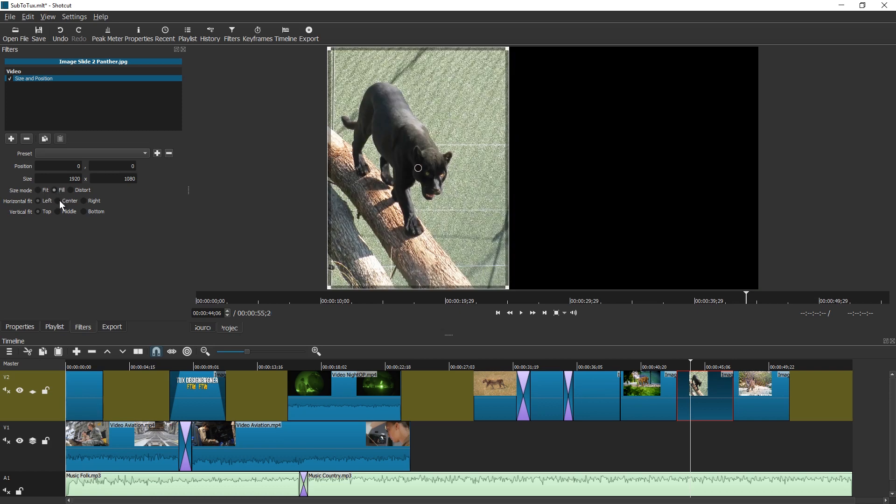
Step: Switch the panther image's Size and Position filter to Fit mode with Center horizontal fit and Middle vertical fit
click(48, 191)
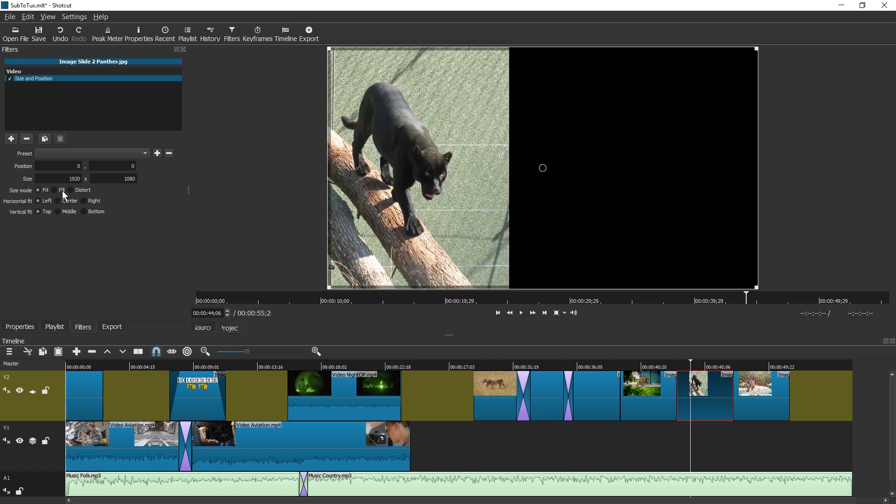
click(63, 190)
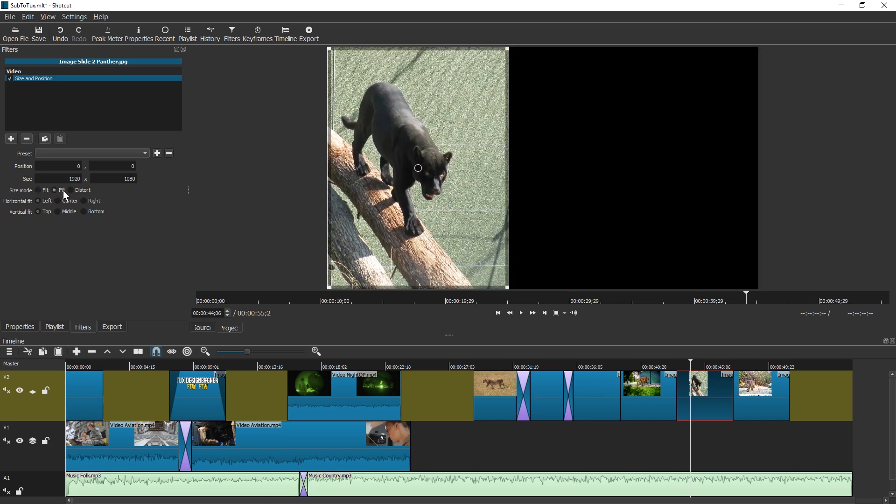
click(39, 190)
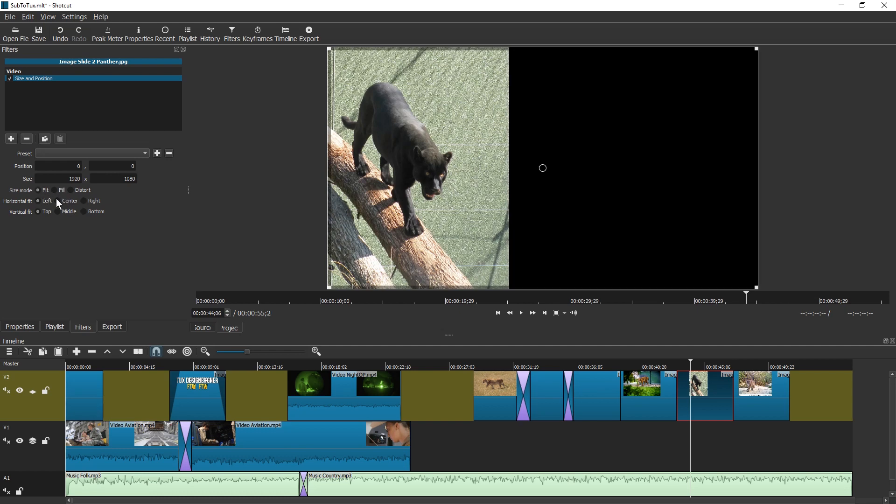
click(59, 201)
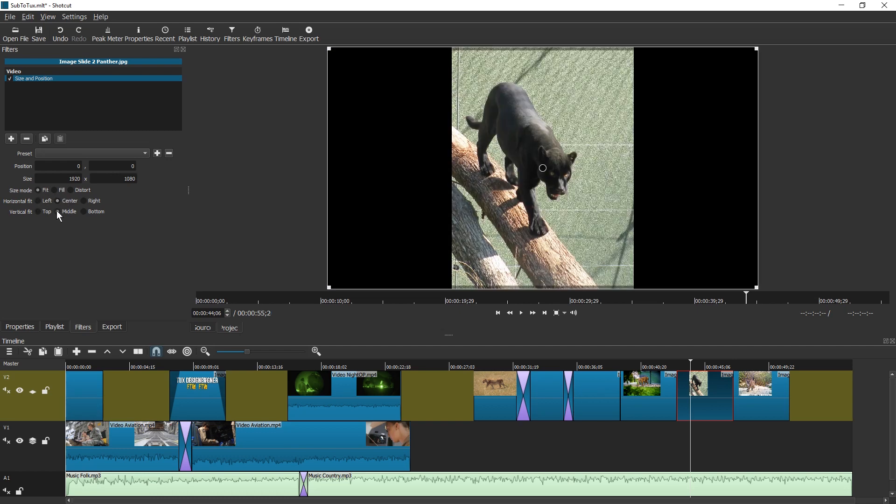
click(57, 211)
Step: Set the panther image's size to 5555 x 5555 in its Size and Position filter
double_click(62, 176)
key(BackSpace)
key(Tab)
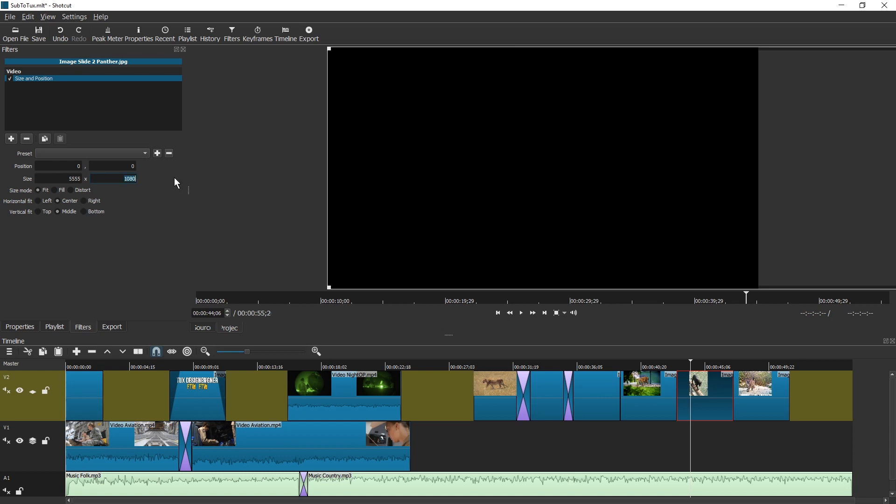
text(5555)
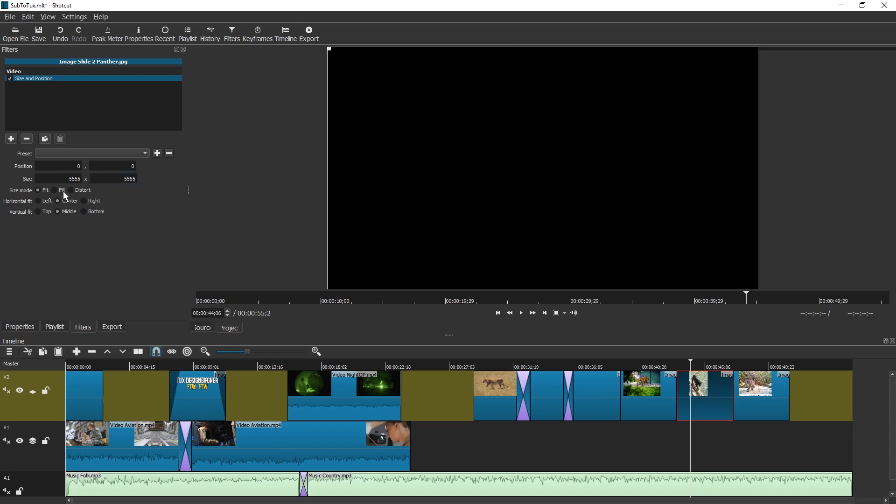
Step: Try the Fill and Fit size modes on the enlarged panther image and align it to Left and Top
click(53, 191)
click(45, 190)
click(46, 201)
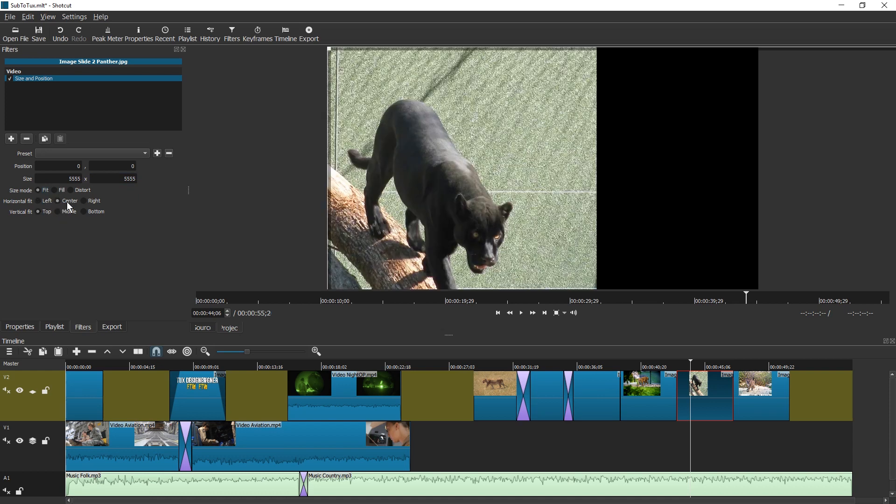
click(40, 203)
Step: Try enlarging the panther image to 8888 x 8888 in its Size and Position filter
click(68, 170)
key(Tab)
key(Tab)
text(8888)
key(Tab)
text(8888)
key(Tab)
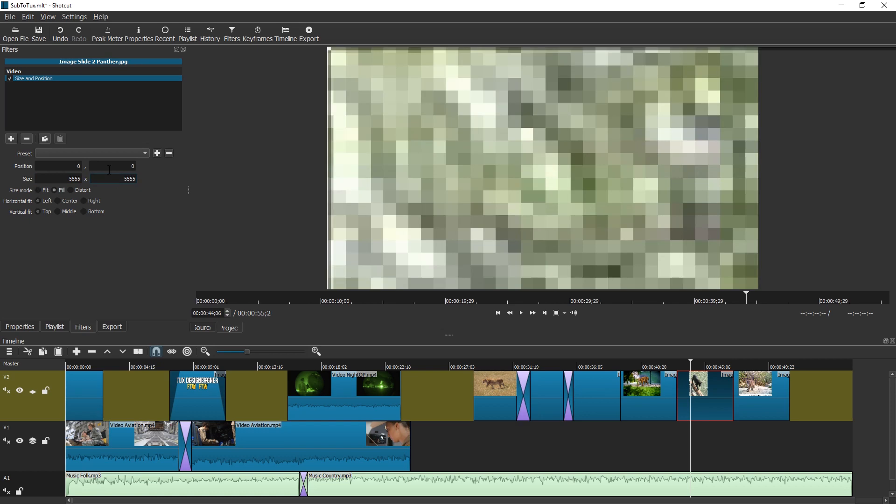
Step: Set the panther image's position to -1300, -2444 and its size to 5555 x 5515 to frame the panther's face
click(109, 168)
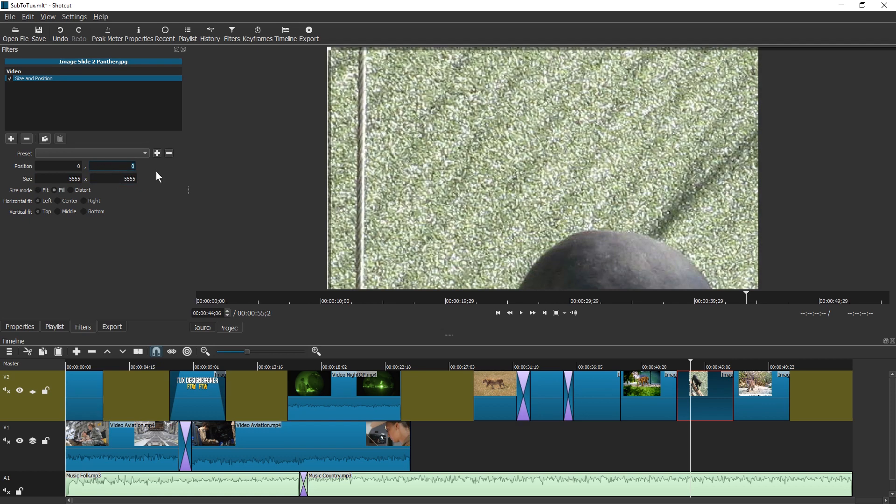
click(137, 167)
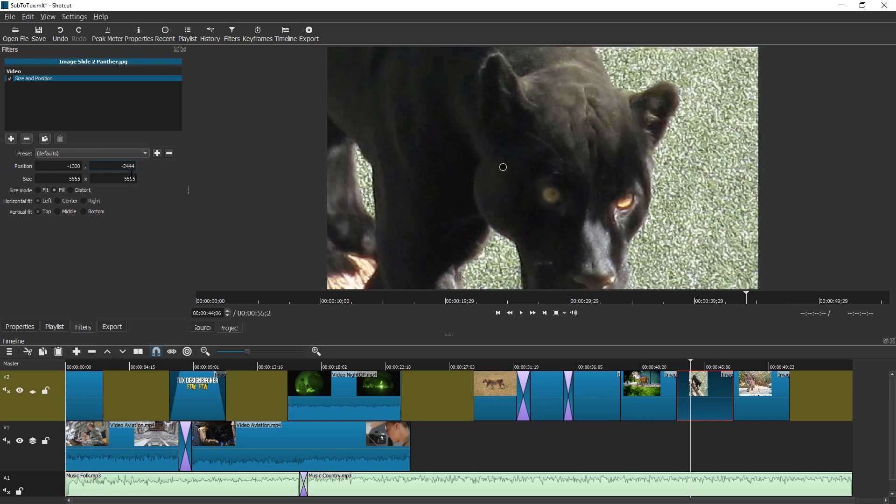
key(Tab)
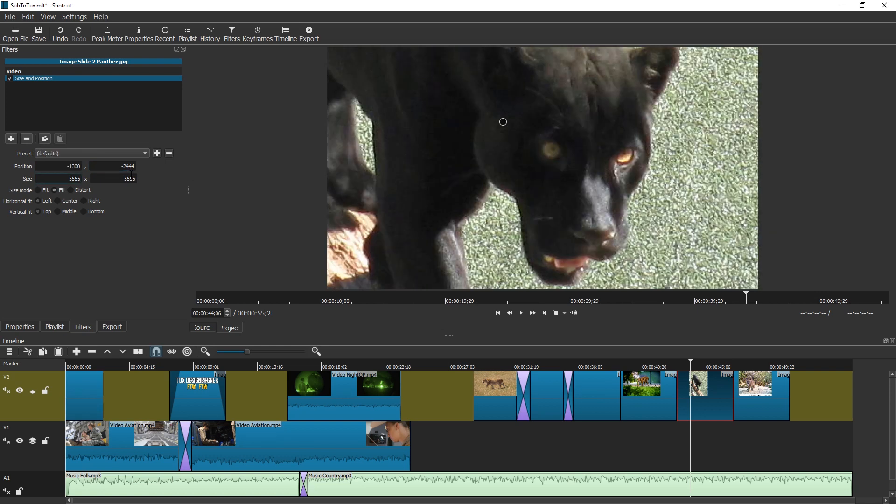
Step: Add a Rotate filter to Image Slide 3 Mnt Lion.jpg and set its scale to 188.2% and X offset to 226
click(751, 369)
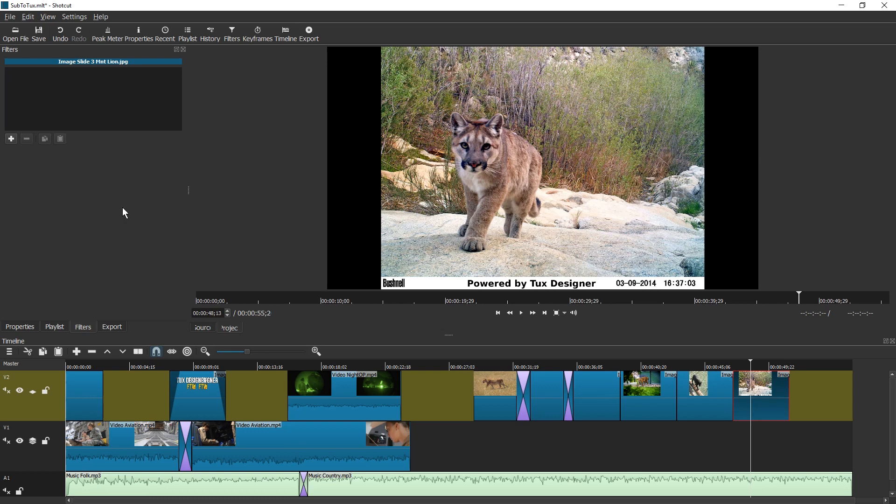
click(12, 139)
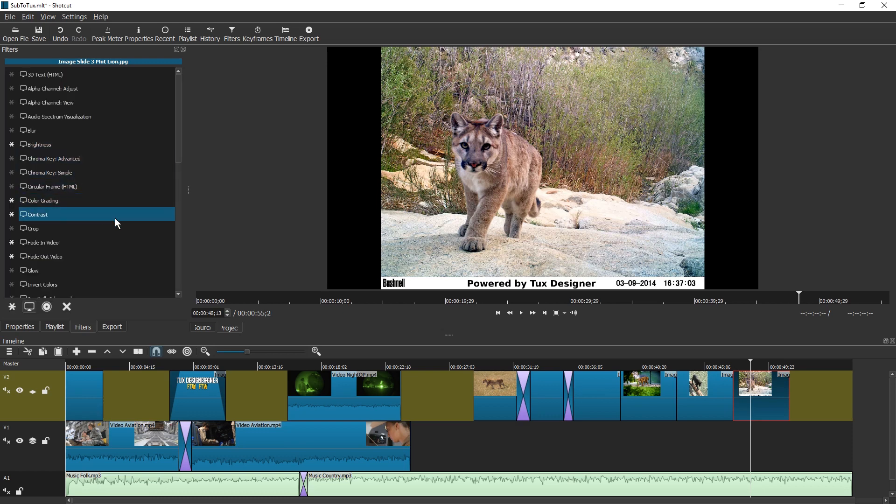
scroll(76, 248, down, 8)
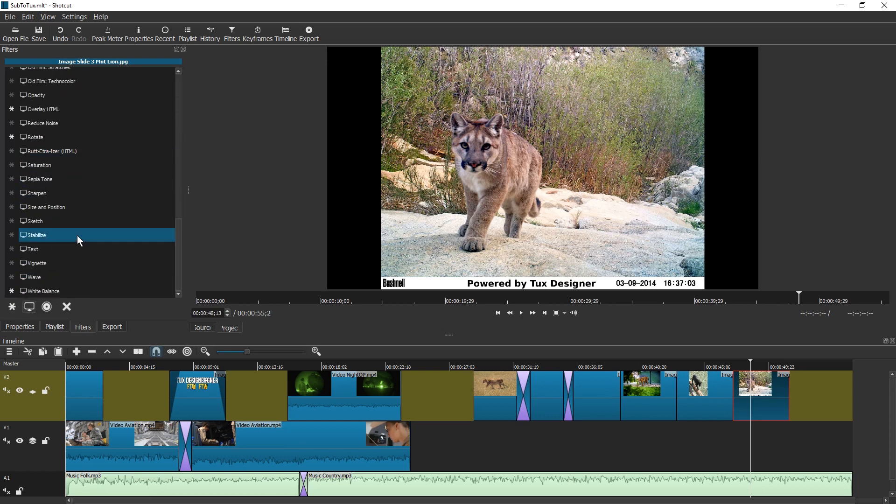
click(46, 139)
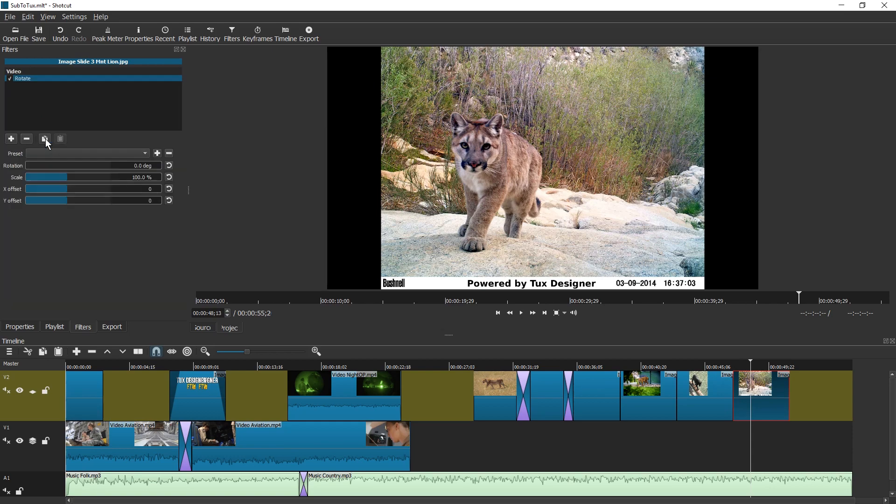
drag(72, 179, 69, 202)
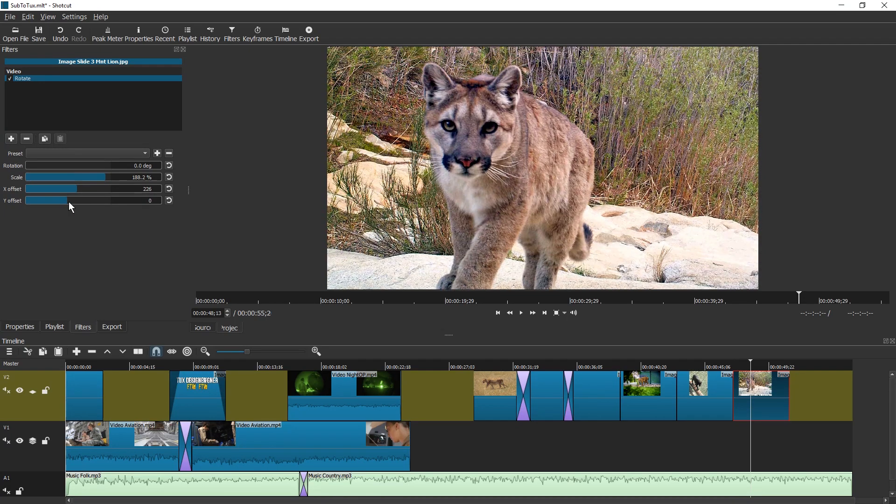
Step: Overlap the tiger, panther and mountain lion slides with their preceding clips to create crossfades, removing the gaps between them
drag(630, 389, 615, 392)
drag(689, 392, 663, 390)
right_click(664, 395)
click(682, 400)
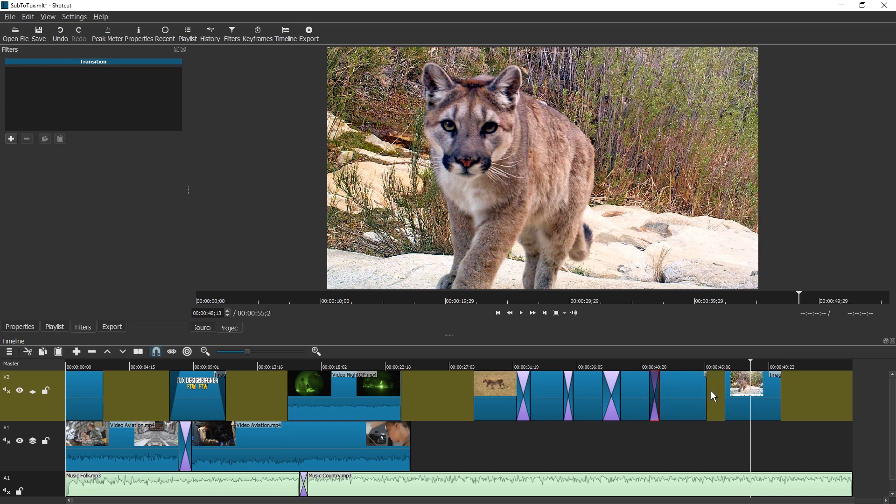
right_click(711, 392)
click(728, 396)
drag(716, 392, 702, 392)
Step: Change the video transition leading into the tiger slide to Diagonal Top Right and preview it
click(611, 392)
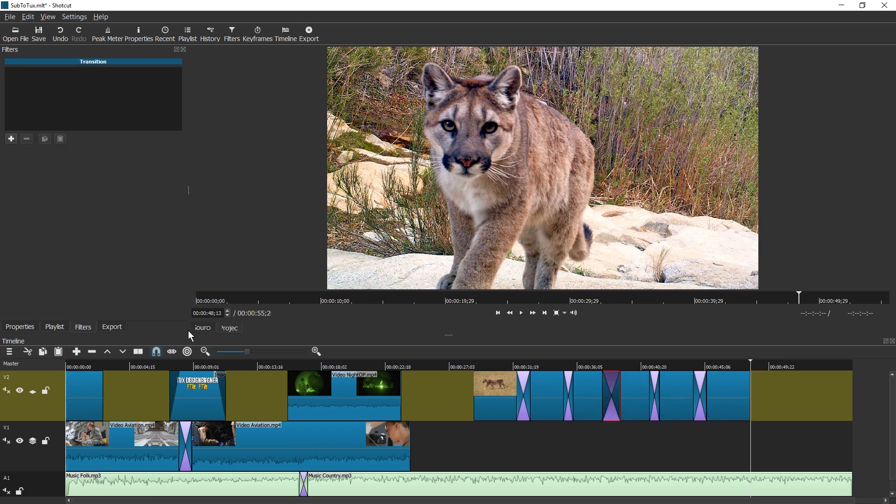
click(26, 326)
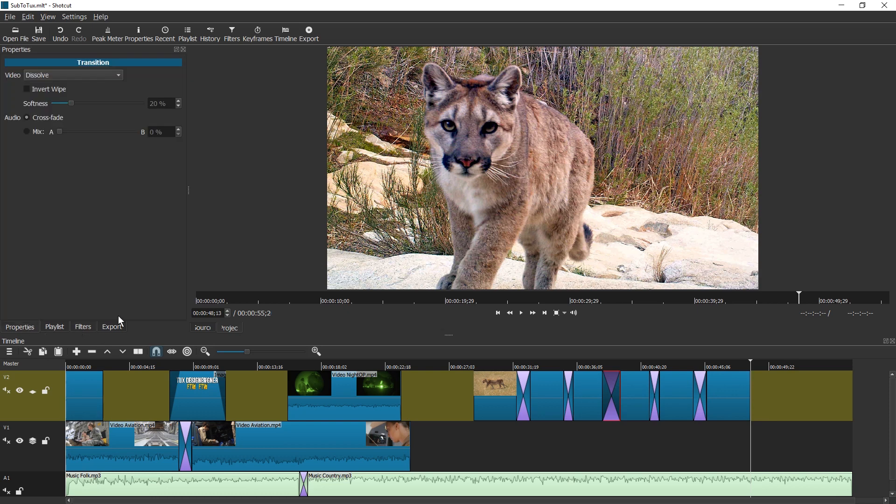
click(97, 76)
click(82, 180)
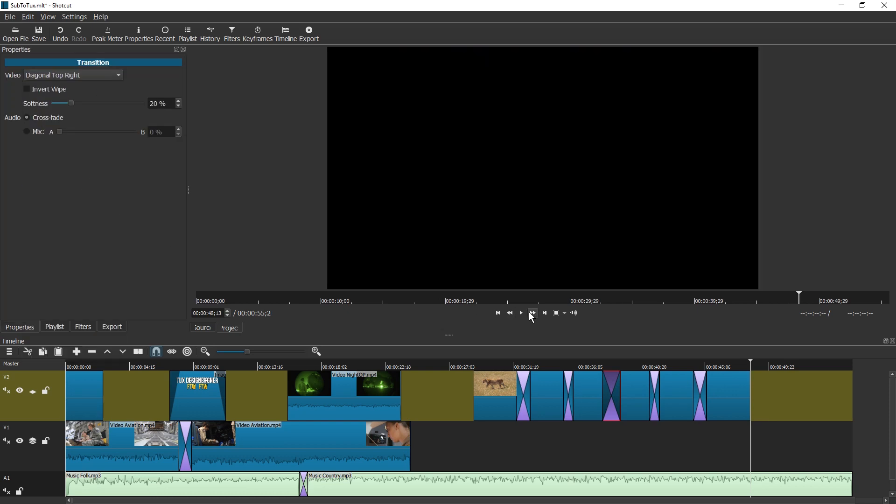
click(593, 367)
key(space)
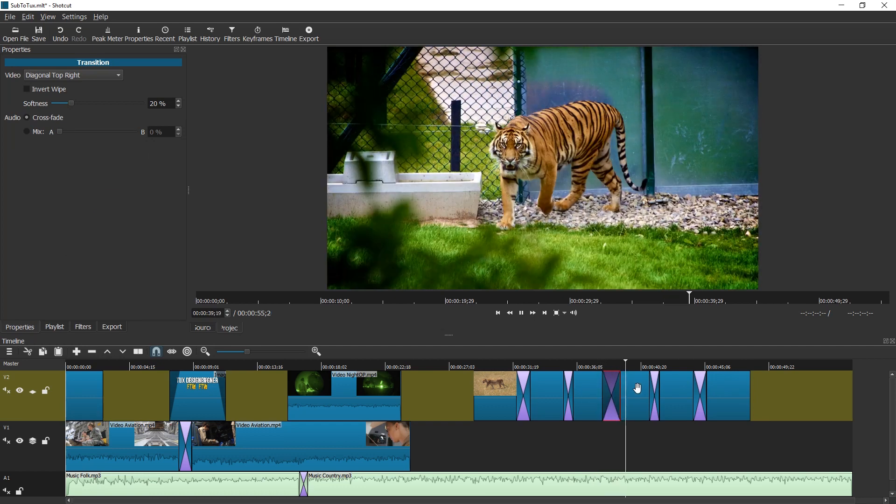
Step: Change the tiger-to-panther video transition to Double Iris and play on into the mountain lion slide
click(654, 390)
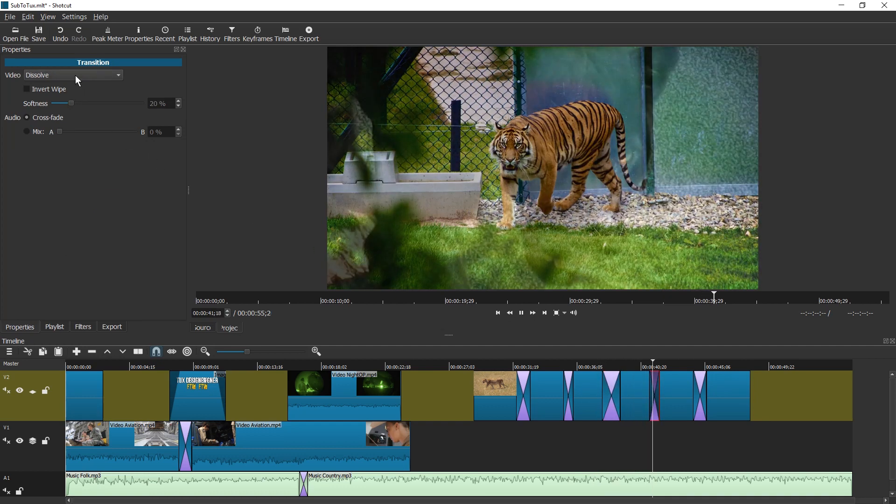
click(75, 76)
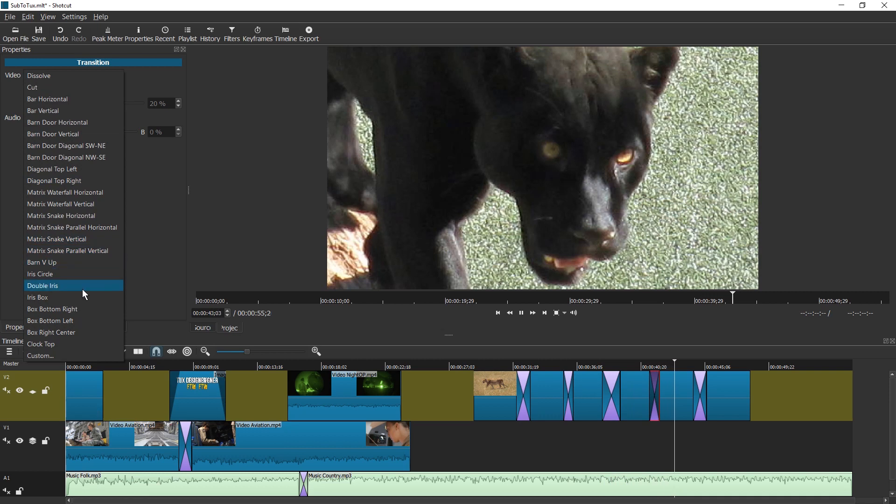
click(82, 288)
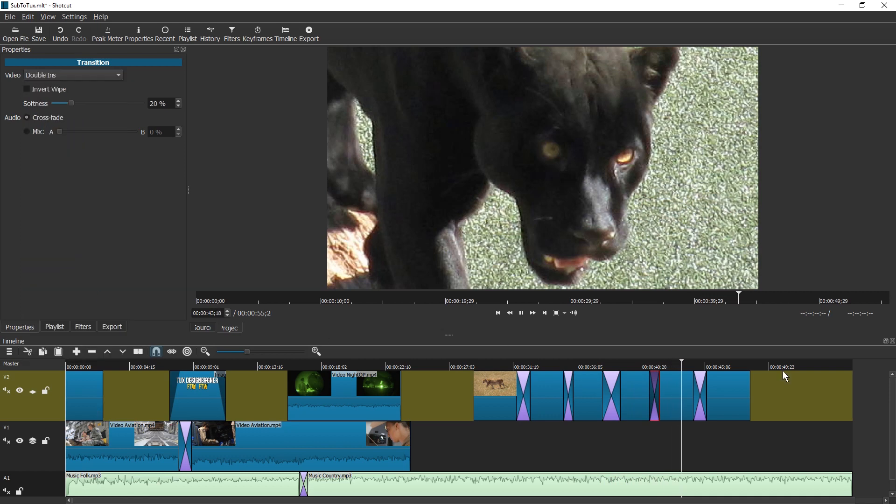
click(636, 394)
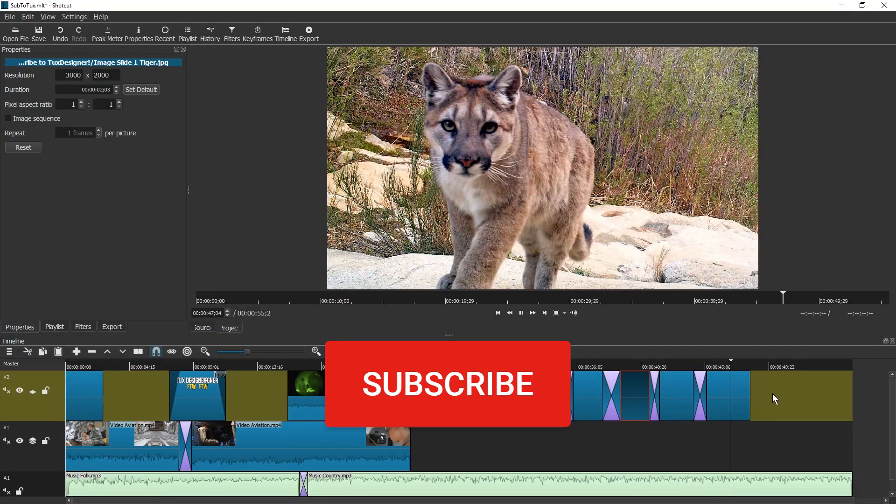
key(space)
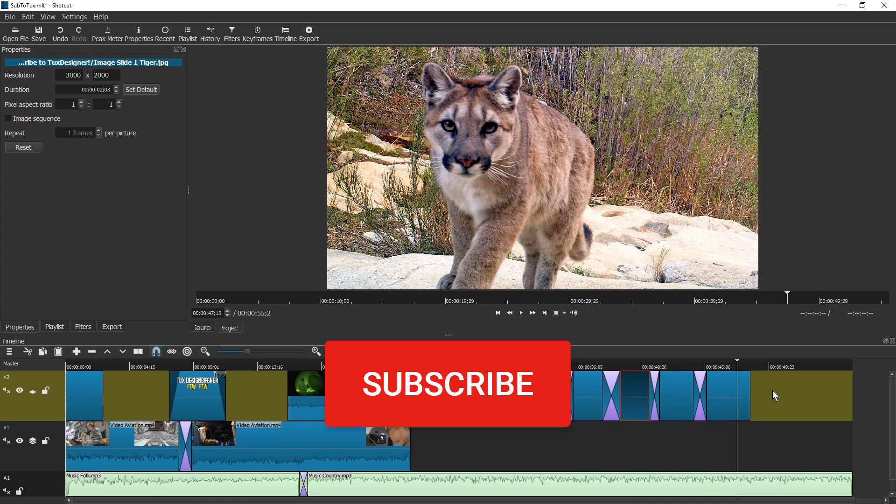